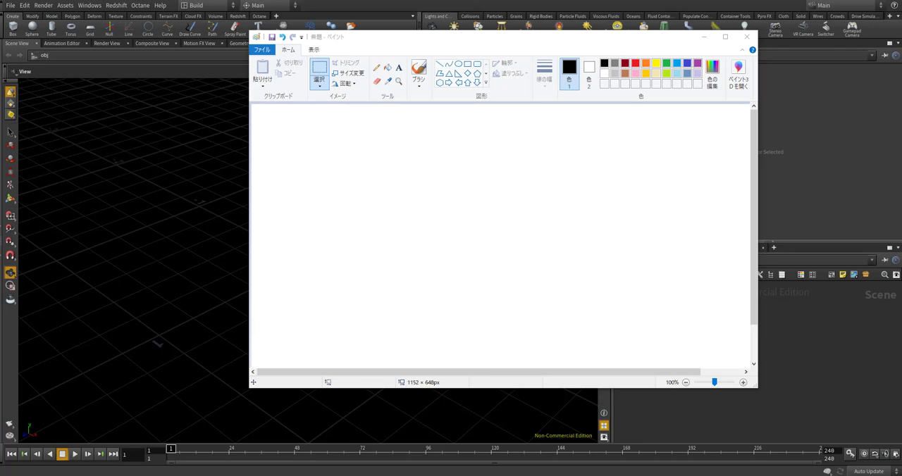
# Draw a freehand black square outline with the brush on one half of the canvas
pyautogui.click(287, 161)
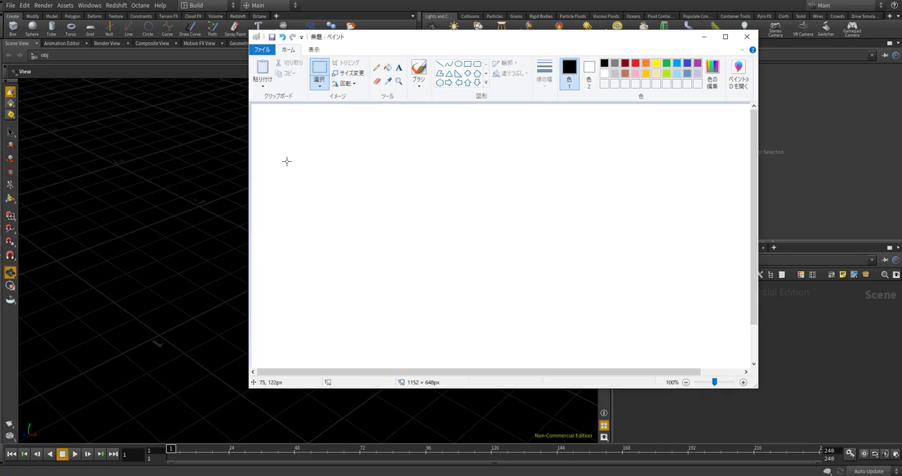
pyautogui.moveTo(287, 162); pyautogui.dragTo(297, 227)
pyautogui.click(316, 212)
pyautogui.moveTo(294, 160); pyautogui.dragTo(304, 272)
pyautogui.moveTo(295, 247); pyautogui.dragTo(304, 270)
pyautogui.click(409, 149)
pyautogui.click(419, 75)
pyautogui.moveTo(287, 166)
pyautogui.mouseDown()
pyautogui.moveTo(293, 272)
pyautogui.moveTo(339, 159)
pyautogui.moveTo(429, 159)
pyautogui.moveTo(437, 241)
pyautogui.moveTo(423, 288)
pyautogui.moveTo(296, 295)
pyautogui.moveTo(291, 272)
pyautogui.mouseUp()
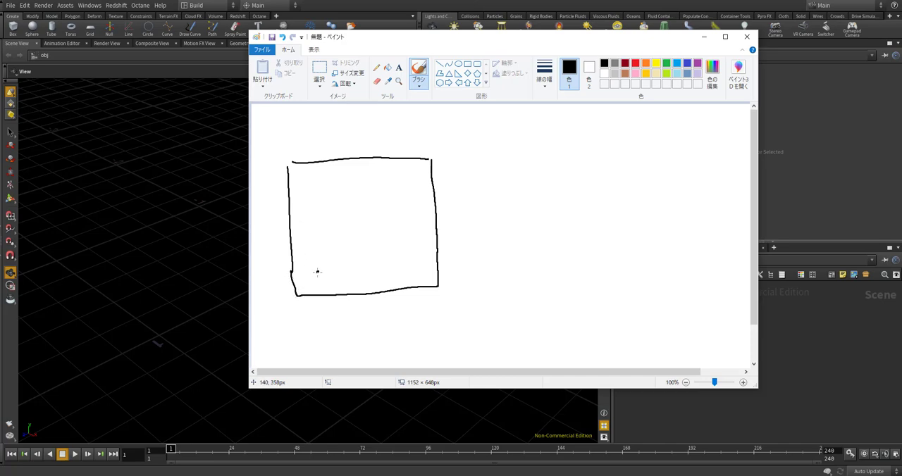
# Scatter black dots inside the square as Voronoi seed points
pyautogui.click(364, 225)
pyautogui.click(334, 193)
pyautogui.click(400, 188)
pyautogui.click(398, 238)
pyautogui.click(306, 226)
# Draw red Voronoi cell borders between the dots, extending them out to the edges of the square
pyautogui.click(635, 63)
pyautogui.moveTo(291, 176)
pyautogui.mouseDown()
pyautogui.moveTo(335, 221)
pyautogui.moveTo(367, 187)
pyautogui.moveTo(367, 158)
pyautogui.mouseUp()
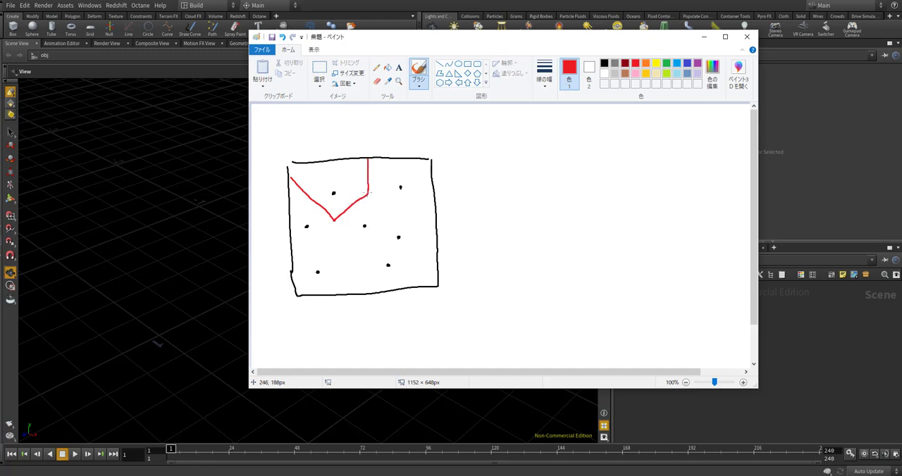
pyautogui.moveTo(368, 192)
pyautogui.mouseDown()
pyautogui.moveTo(391, 218)
pyautogui.moveTo(376, 240)
pyautogui.moveTo(397, 215)
pyautogui.moveTo(441, 210)
pyautogui.mouseUp()
pyautogui.moveTo(379, 244); pyautogui.dragTo(432, 280)
pyautogui.moveTo(378, 243)
pyautogui.mouseDown()
pyautogui.moveTo(352, 252)
pyautogui.moveTo(357, 292)
pyautogui.mouseUp()
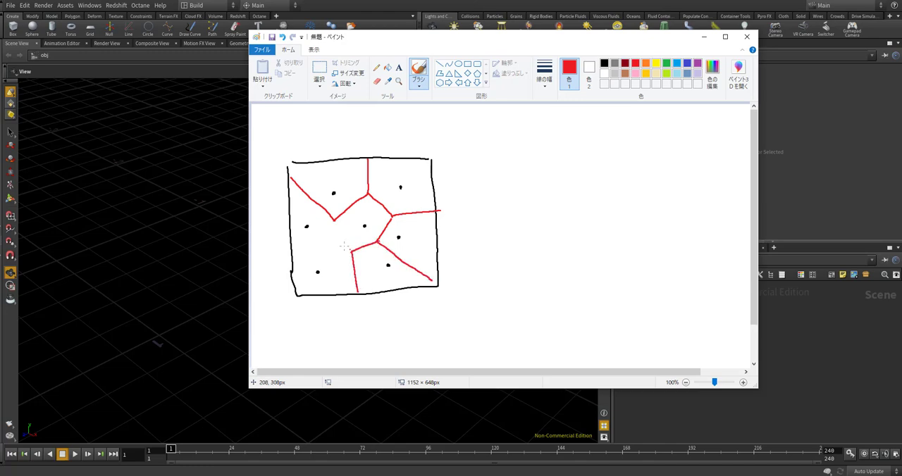
pyautogui.moveTo(289, 260)
pyautogui.mouseDown()
pyautogui.moveTo(333, 241)
pyautogui.moveTo(349, 251)
pyautogui.mouseUp()
# Draw a black arrow beside the cell diagram, pointing to a second freehand black square
pyautogui.click(603, 63)
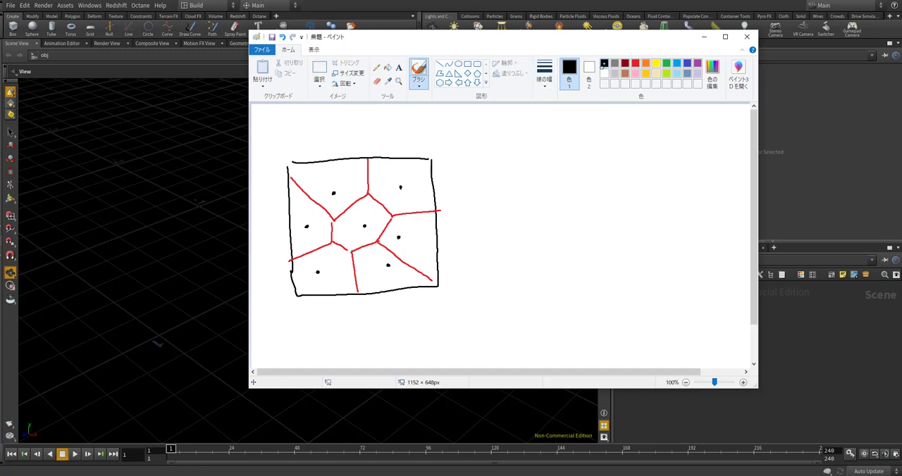
pyautogui.moveTo(466, 210)
pyautogui.mouseDown()
pyautogui.moveTo(509, 214)
pyautogui.moveTo(466, 219)
pyautogui.mouseUp()
pyautogui.moveTo(520, 149); pyautogui.dragTo(517, 272)
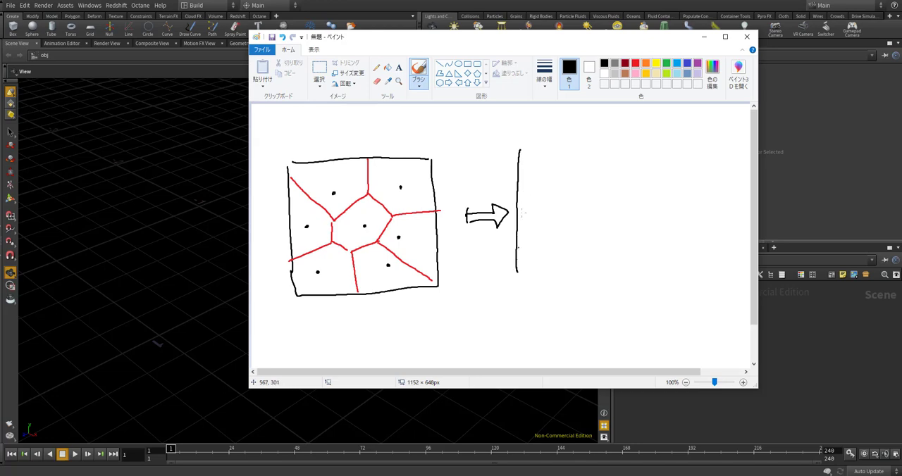
pyautogui.moveTo(522, 157)
pyautogui.mouseDown()
pyautogui.moveTo(662, 151)
pyautogui.moveTo(657, 281)
pyautogui.mouseUp()
pyautogui.moveTo(519, 284); pyautogui.dragTo(650, 283)
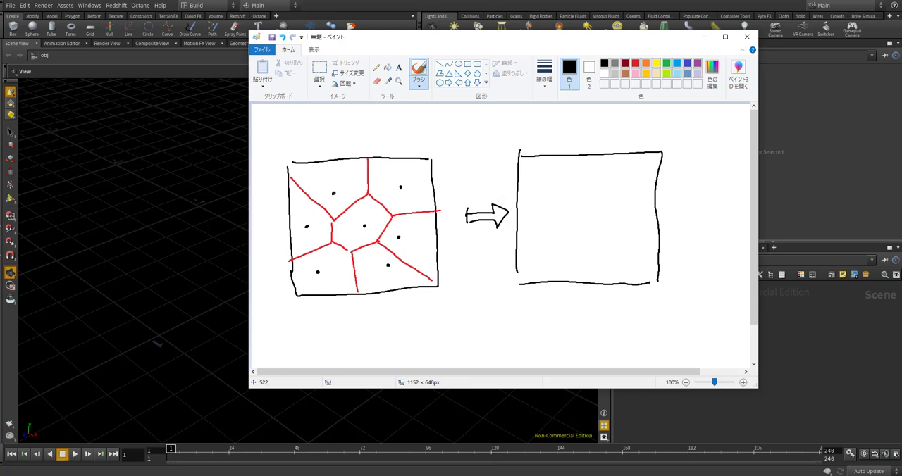
# Draw four black curves across the second square, with two of them rounding off its far corners
pyautogui.moveTo(506, 192)
pyautogui.mouseDown()
pyautogui.moveTo(556, 273)
pyautogui.moveTo(557, 293)
pyautogui.mouseUp()
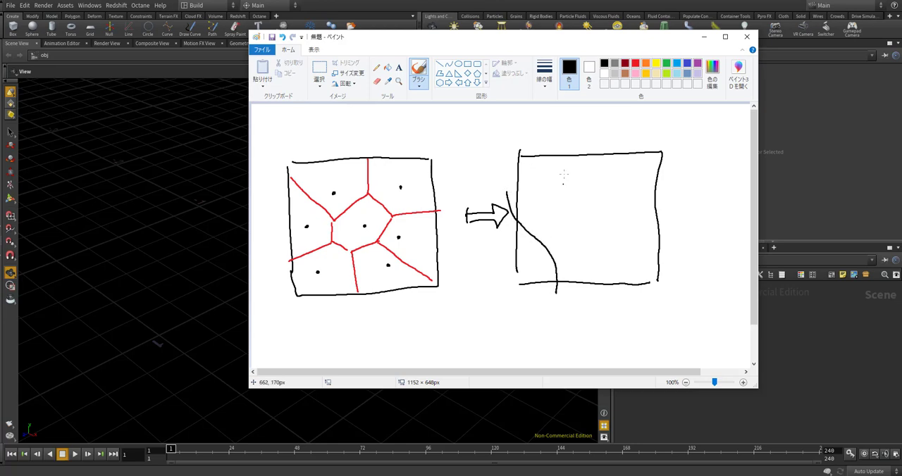
pyautogui.moveTo(577, 140)
pyautogui.mouseDown()
pyautogui.moveTo(564, 180)
pyautogui.moveTo(595, 239)
pyautogui.moveTo(599, 288)
pyautogui.mouseUp()
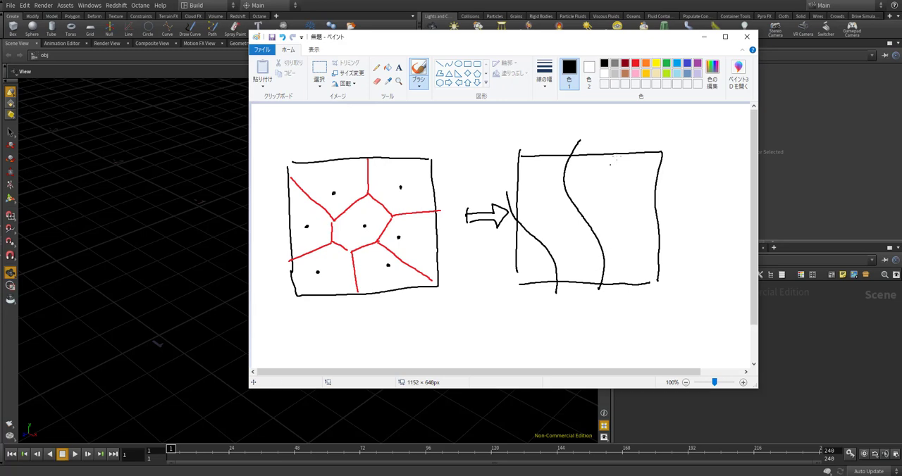
pyautogui.moveTo(638, 145)
pyautogui.mouseDown()
pyautogui.moveTo(625, 190)
pyautogui.moveTo(672, 211)
pyautogui.mouseUp()
pyautogui.moveTo(632, 291)
pyautogui.mouseDown()
pyautogui.moveTo(645, 255)
pyautogui.moveTo(665, 250)
pyautogui.mouseUp()
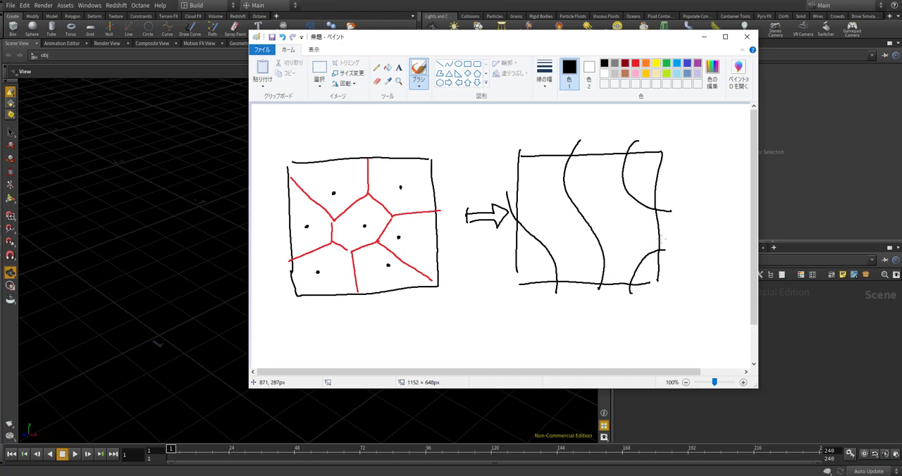
# Draw red border lines midway between the black curves, branching where the two corner curves meet the middle one
pyautogui.click(635, 62)
pyautogui.moveTo(535, 145); pyautogui.dragTo(572, 287)
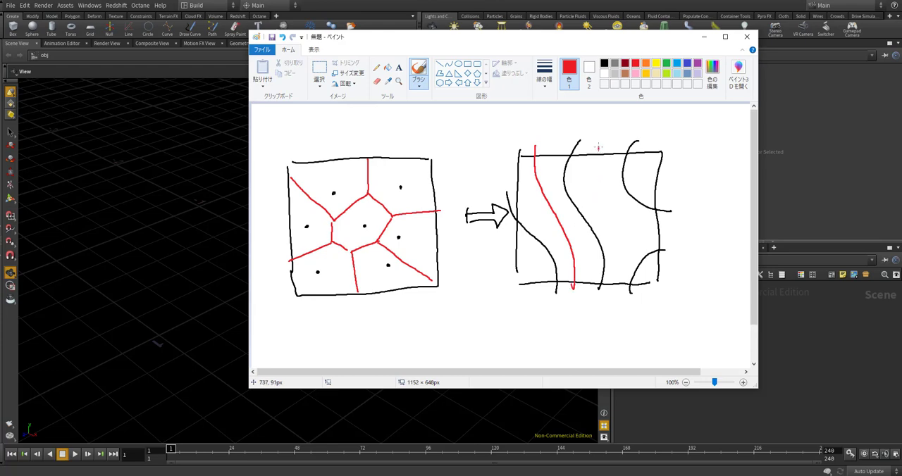
pyautogui.moveTo(598, 148)
pyautogui.mouseDown()
pyautogui.moveTo(604, 202)
pyautogui.moveTo(655, 232)
pyautogui.moveTo(622, 234)
pyautogui.moveTo(615, 290)
pyautogui.mouseUp()
pyautogui.moveTo(622, 247)
pyautogui.mouseDown()
pyautogui.moveTo(625, 234)
pyautogui.moveTo(663, 229)
pyautogui.mouseUp()
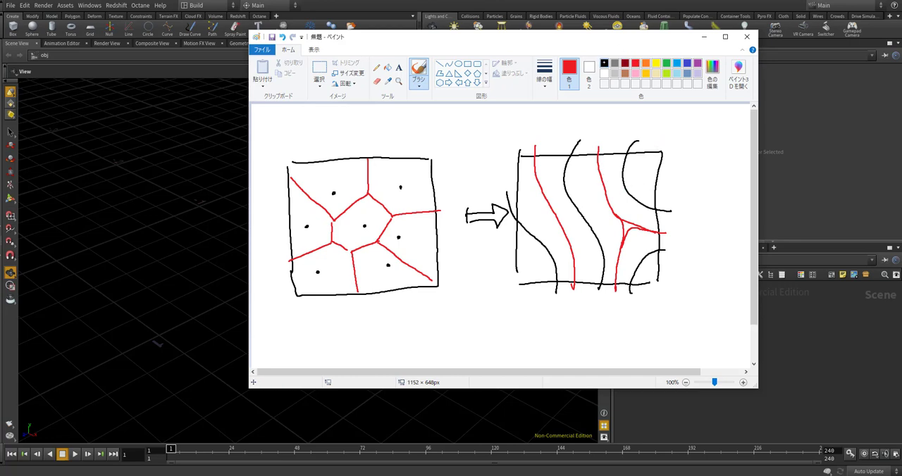
# Connect the neighbouring dots in the first square with blue lines to form a triangulated mesh
pyautogui.click(604, 63)
pyautogui.click(687, 63)
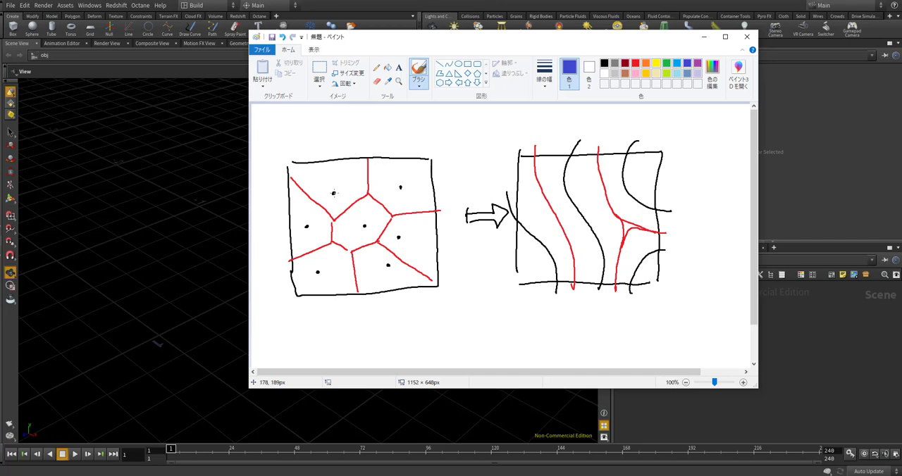
pyautogui.moveTo(306, 224)
pyautogui.mouseDown()
pyautogui.moveTo(326, 198)
pyautogui.moveTo(364, 224)
pyautogui.moveTo(316, 257)
pyautogui.moveTo(328, 263)
pyautogui.moveTo(364, 226)
pyautogui.moveTo(384, 265)
pyautogui.mouseUp()
pyautogui.moveTo(317, 272); pyautogui.dragTo(384, 265)
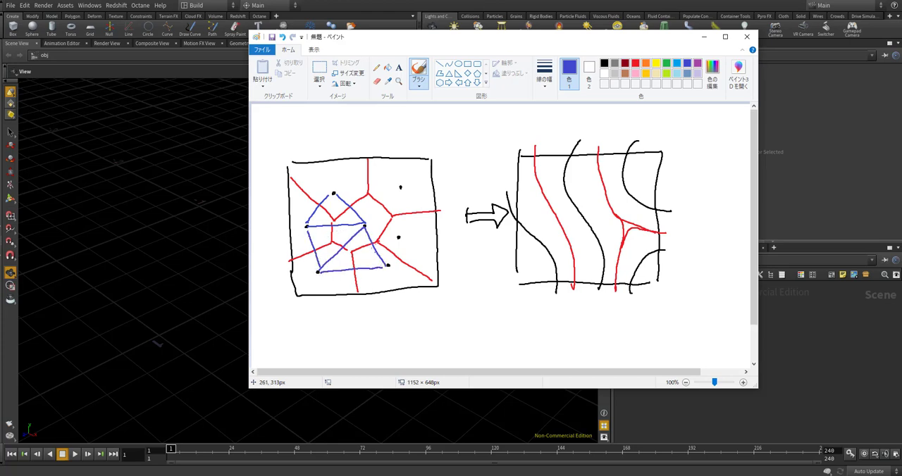
pyautogui.moveTo(363, 226)
pyautogui.mouseDown()
pyautogui.moveTo(398, 237)
pyautogui.moveTo(388, 265)
pyautogui.mouseUp()
pyautogui.moveTo(401, 187)
pyautogui.mouseDown()
pyautogui.moveTo(400, 236)
pyautogui.moveTo(391, 197)
pyautogui.moveTo(400, 187)
pyautogui.mouseUp()
pyautogui.moveTo(334, 193); pyautogui.dragTo(400, 187)
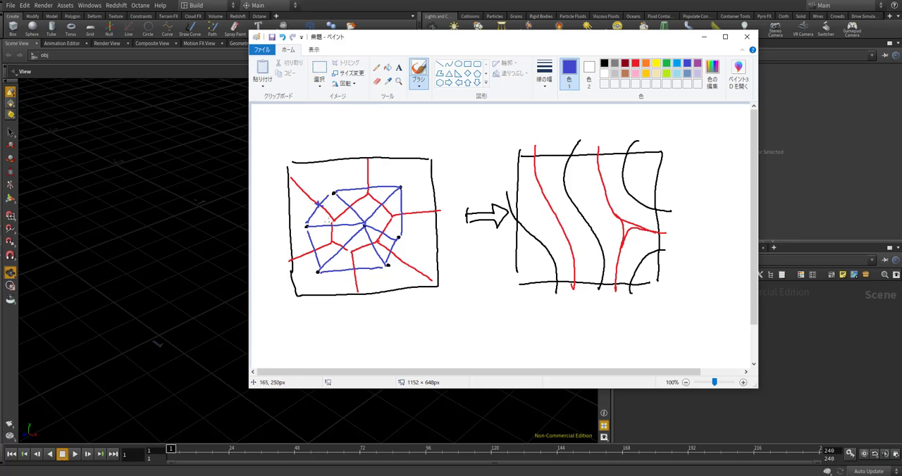
# Mark in blue the midpoints of the connecting lines where they cross the red cell borders
pyautogui.moveTo(330, 223); pyautogui.dragTo(317, 252)
pyautogui.moveTo(369, 242); pyautogui.dragTo(356, 271)
pyautogui.moveTo(399, 211); pyautogui.dragTo(401, 214)
pyautogui.moveTo(386, 231); pyautogui.dragTo(381, 236)
# Draw a series of blue connecting lines between the first two black curves, across the red line between them
pyautogui.moveTo(508, 193); pyautogui.dragTo(564, 177)
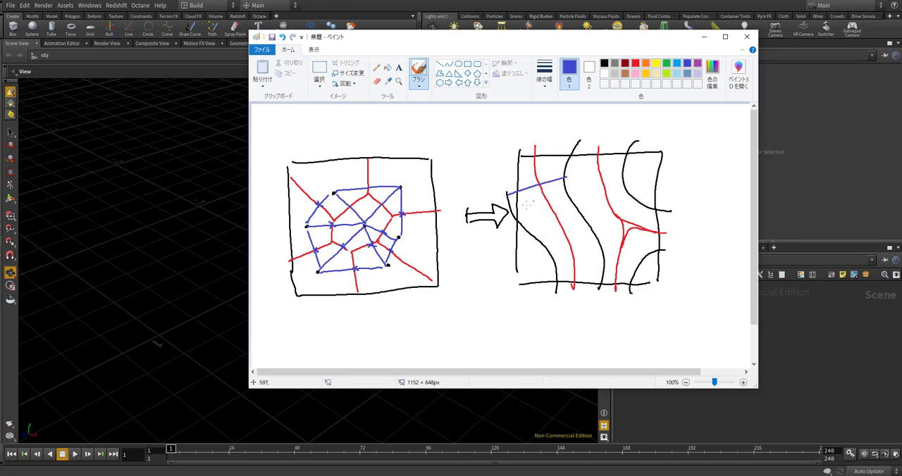
pyautogui.moveTo(508, 211); pyautogui.dragTo(569, 186)
pyautogui.moveTo(525, 229); pyautogui.dragTo(577, 202)
pyautogui.moveTo(539, 247); pyautogui.dragTo(582, 223)
pyautogui.moveTo(552, 264)
pyautogui.mouseDown()
pyautogui.moveTo(593, 244)
pyautogui.moveTo(574, 270)
pyautogui.moveTo(598, 264)
pyautogui.mouseUp()
pyautogui.moveTo(554, 287); pyautogui.dragTo(591, 287)
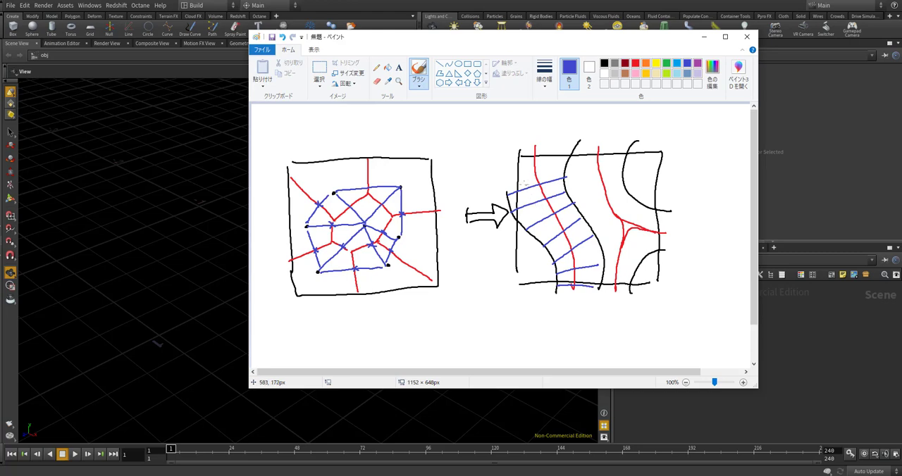
# Draw blue connecting lines from the middle black curve to both corner curves and between the corner curves
pyautogui.moveTo(570, 162); pyautogui.dragTo(626, 156)
pyautogui.moveTo(569, 188); pyautogui.dragTo(624, 174)
pyautogui.moveTo(573, 212); pyautogui.dragTo(626, 188)
pyautogui.moveTo(593, 234)
pyautogui.mouseDown()
pyautogui.moveTo(631, 196)
pyautogui.moveTo(655, 203)
pyautogui.mouseUp()
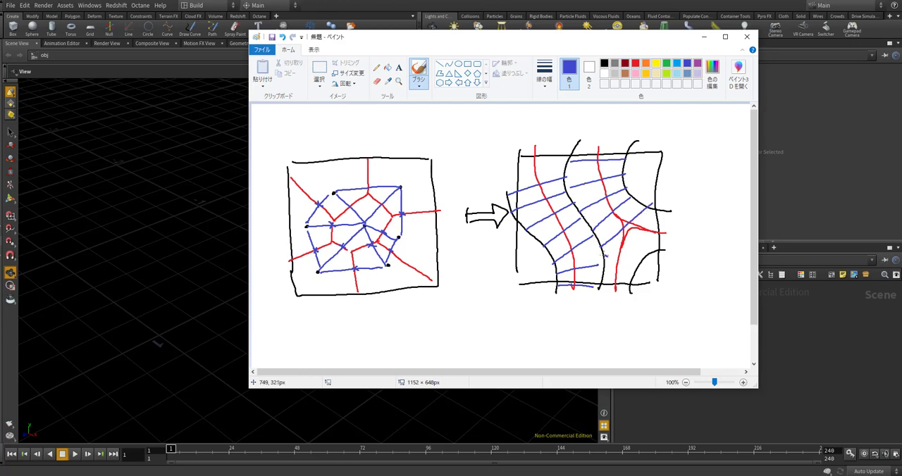
pyautogui.moveTo(604, 255)
pyautogui.mouseDown()
pyautogui.moveTo(634, 265)
pyautogui.moveTo(629, 279)
pyautogui.mouseUp()
pyautogui.moveTo(655, 214)
pyautogui.mouseDown()
pyautogui.moveTo(664, 207)
pyautogui.moveTo(647, 253)
pyautogui.moveTo(668, 250)
pyautogui.mouseUp()
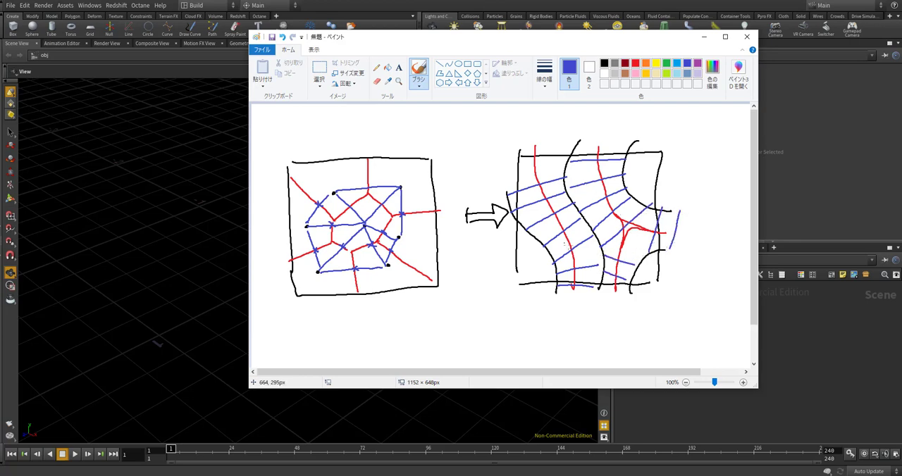
# Mark the midpoints of the blue lines between the first two curves and trace the red line through them in blue
pyautogui.moveTo(568, 247)
pyautogui.mouseDown()
pyautogui.moveTo(576, 252)
pyautogui.moveTo(560, 215)
pyautogui.mouseUp()
pyautogui.moveTo(541, 190)
pyautogui.mouseDown()
pyautogui.moveTo(562, 224)
pyautogui.moveTo(574, 281)
pyautogui.mouseUp()
pyautogui.moveTo(534, 170)
pyautogui.mouseDown()
pyautogui.moveTo(560, 214)
pyautogui.moveTo(576, 283)
pyautogui.mouseUp()
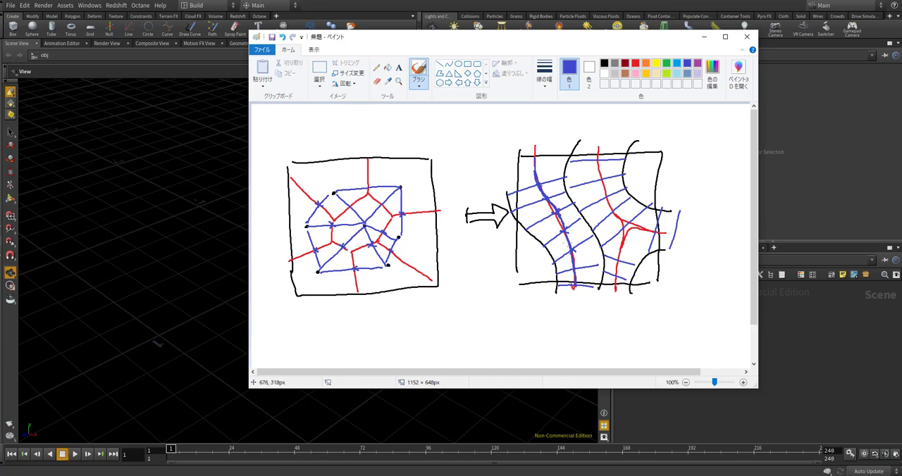
pyautogui.moveTo(552, 206); pyautogui.dragTo(574, 278)
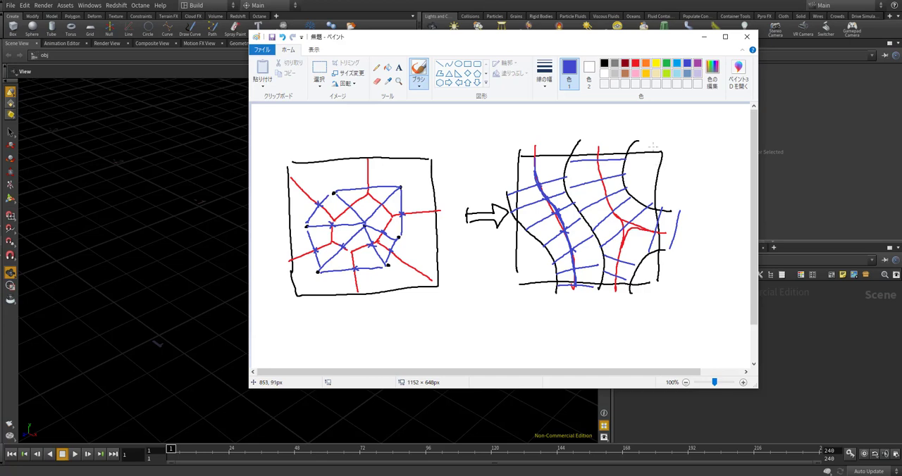
# Close the Paint sketch without saving it and return to Houdini
pyautogui.click(749, 38)
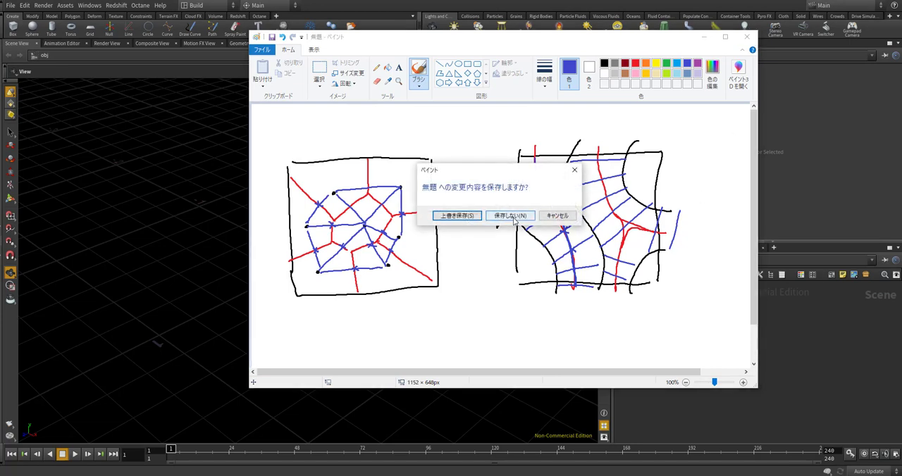
pyautogui.click(512, 216)
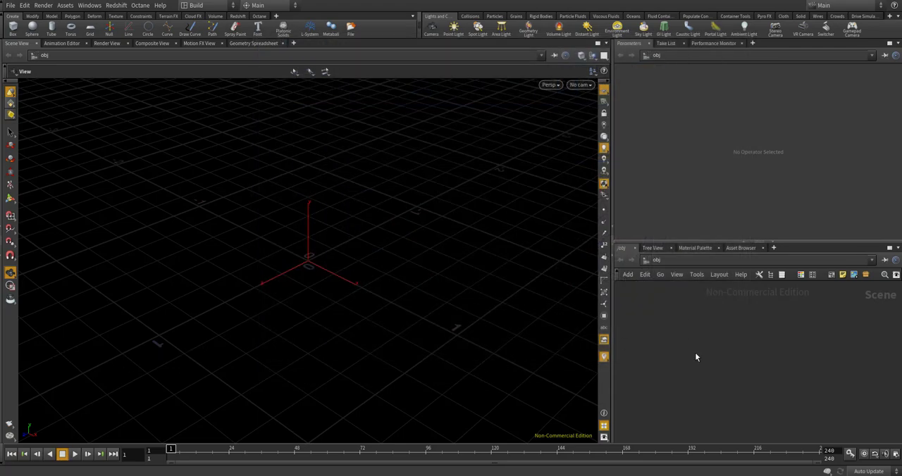
# Add a Geometry node to the scene, go inside it and delete its default contents
pyautogui.press('Tab')
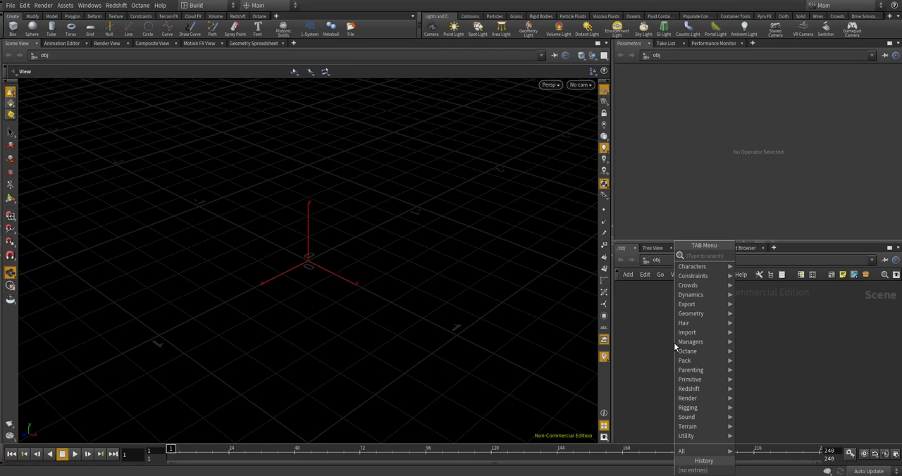
pyautogui.write('geome')
pyautogui.press('Return')
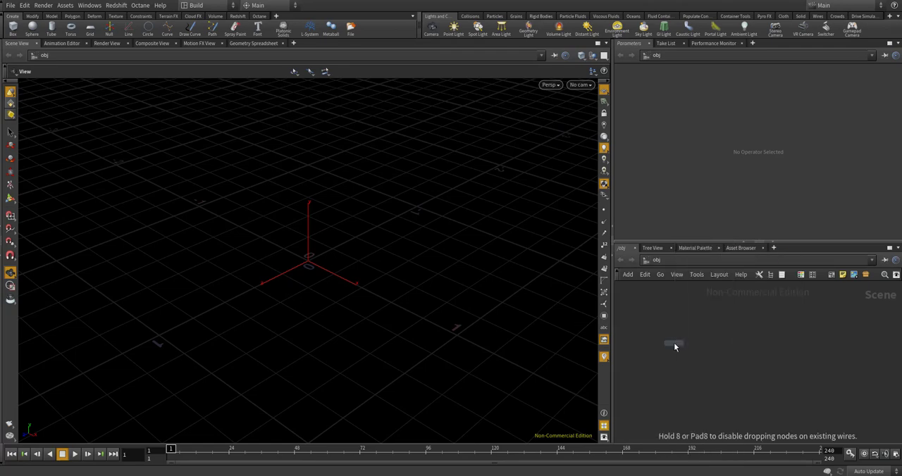
pyautogui.click(674, 342)
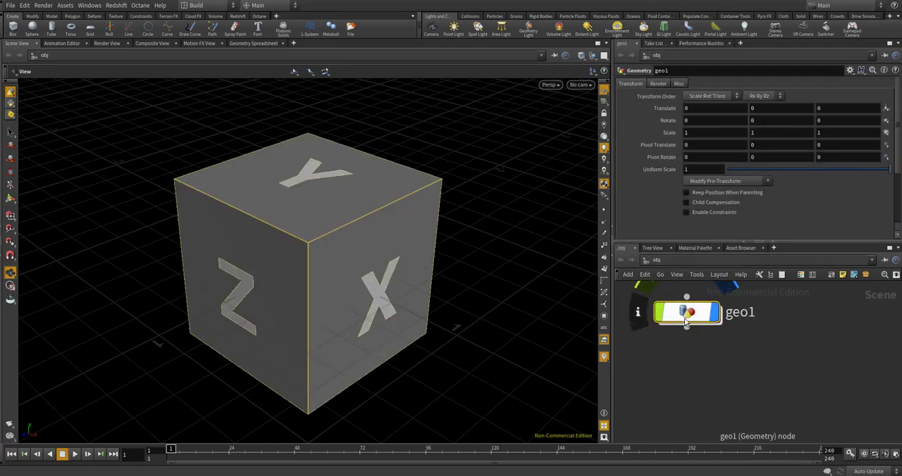
pyautogui.doubleClick(687, 318)
pyautogui.press('Delete')
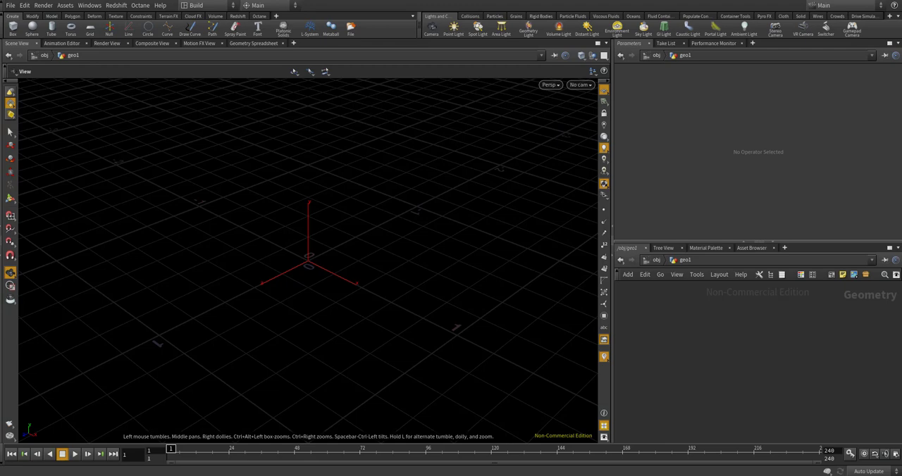
# Add a Box node to the geometry network
pyautogui.press('Tab')
pyautogui.moveTo(692, 327)
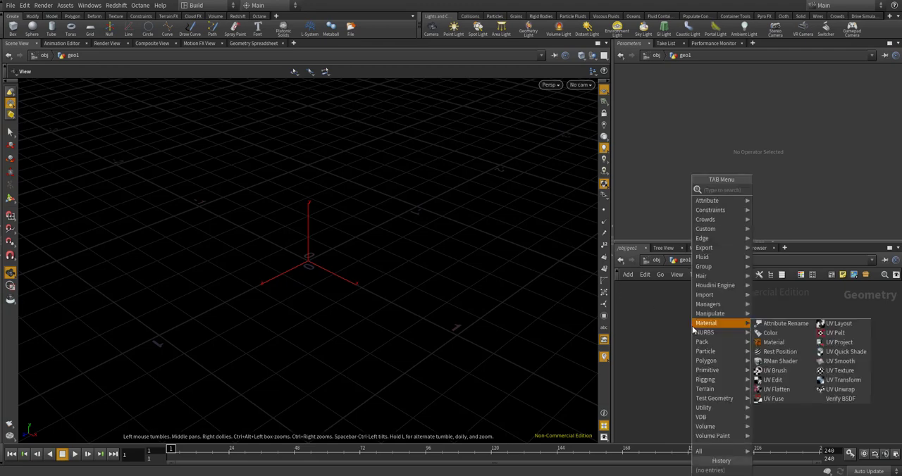
pyautogui.write('box')
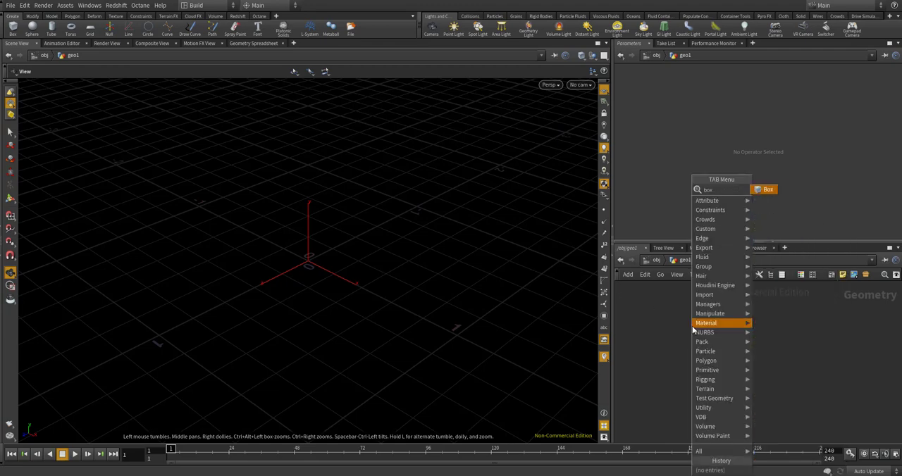
pyautogui.press('Return')
pyautogui.click(769, 352)
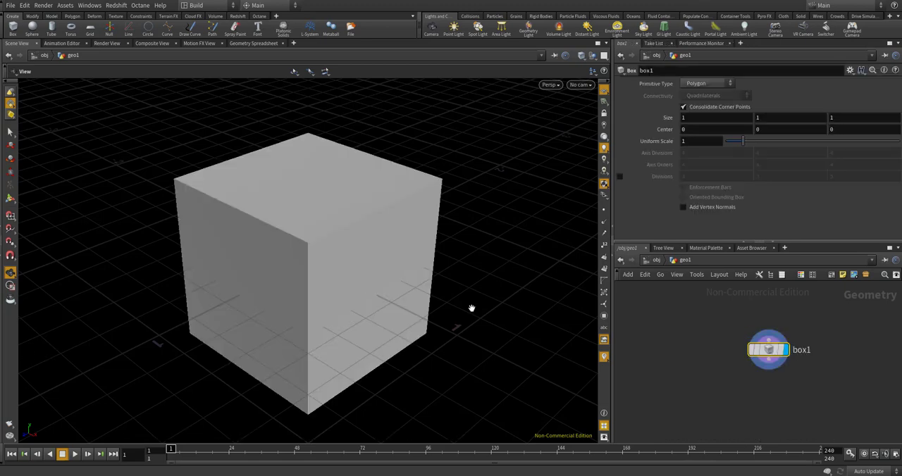
# Add a Null node beside the box node and colour it blue
pyautogui.press('Tab')
pyautogui.write('null')
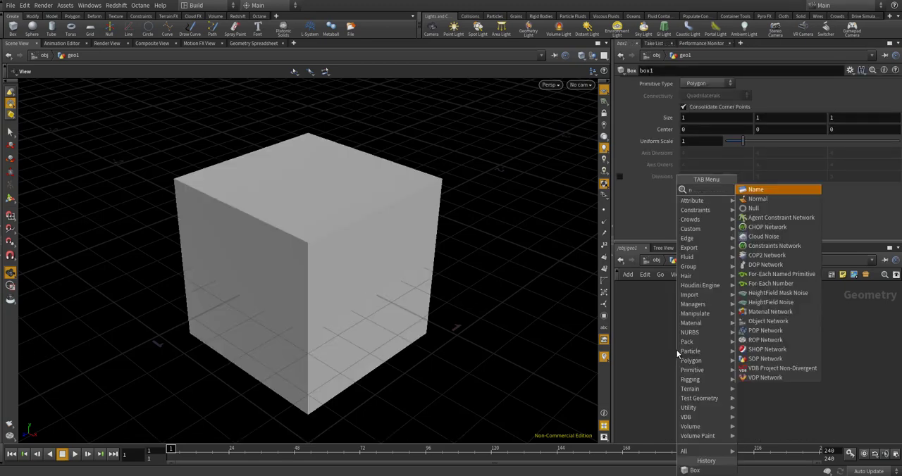
pyautogui.press('Return')
pyautogui.click(677, 350)
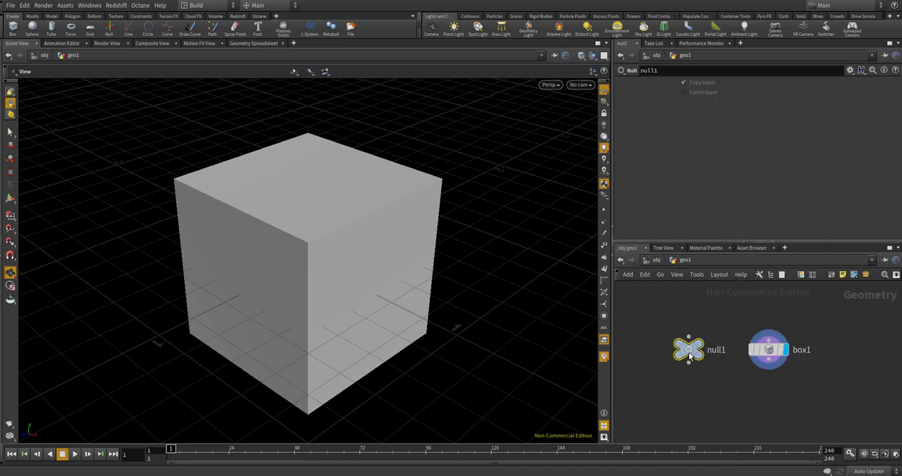
pyautogui.moveTo(676, 350); pyautogui.dragTo(648, 350)
pyautogui.press('c')
pyautogui.click(836, 415)
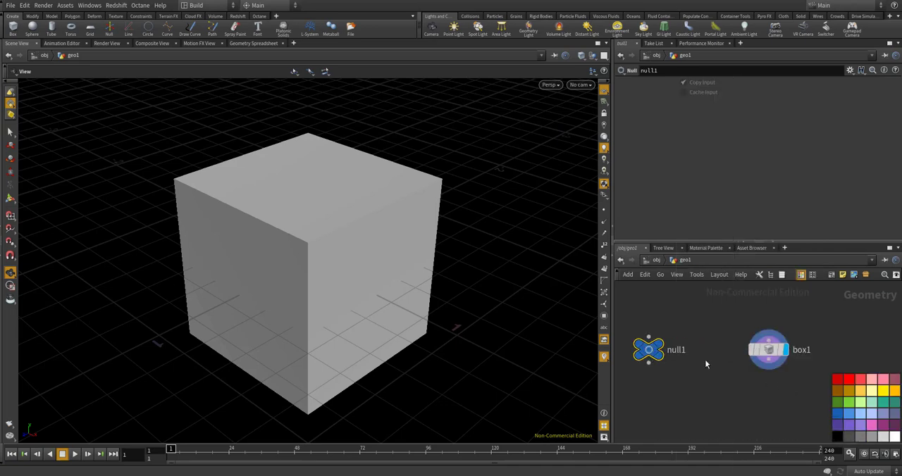
# Rename the null node to CONTROLLER
pyautogui.doubleClick(677, 350)
pyautogui.write('CONT')
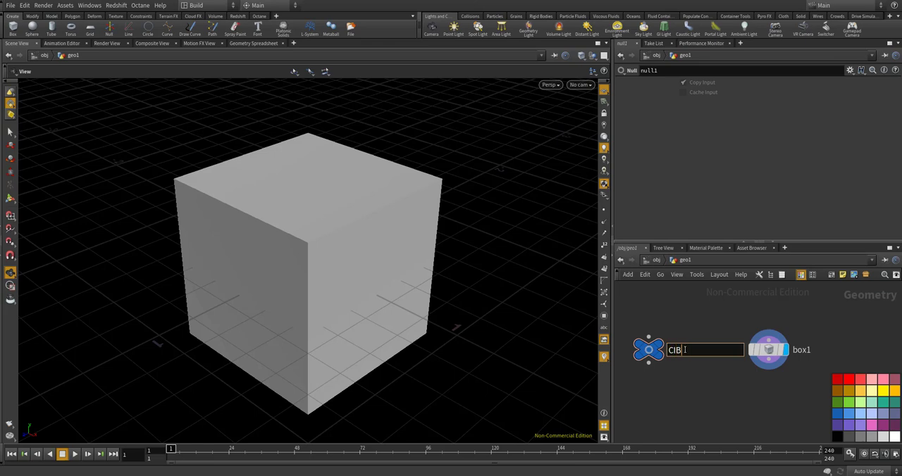
pyautogui.write('ROLLER')
pyautogui.press('Return')
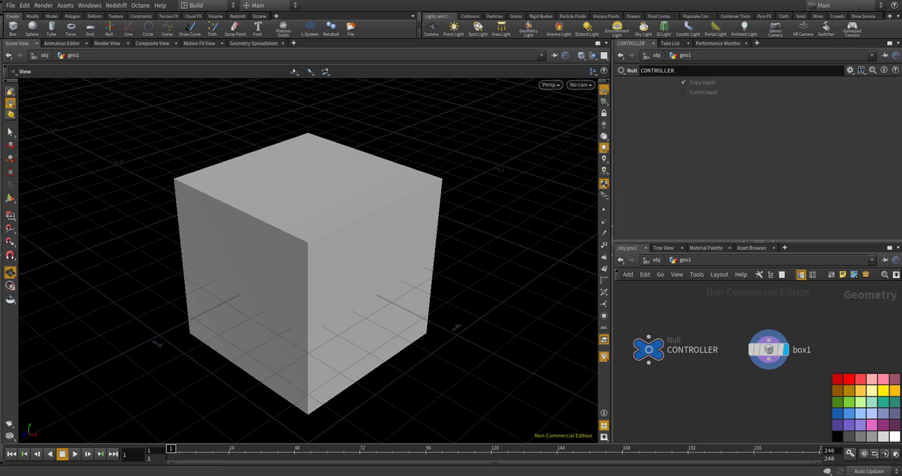
# Edit the parameter interface of the CONTROLLER null and add a Float parameter to it
pyautogui.click(648, 349)
pyautogui.click(850, 71)
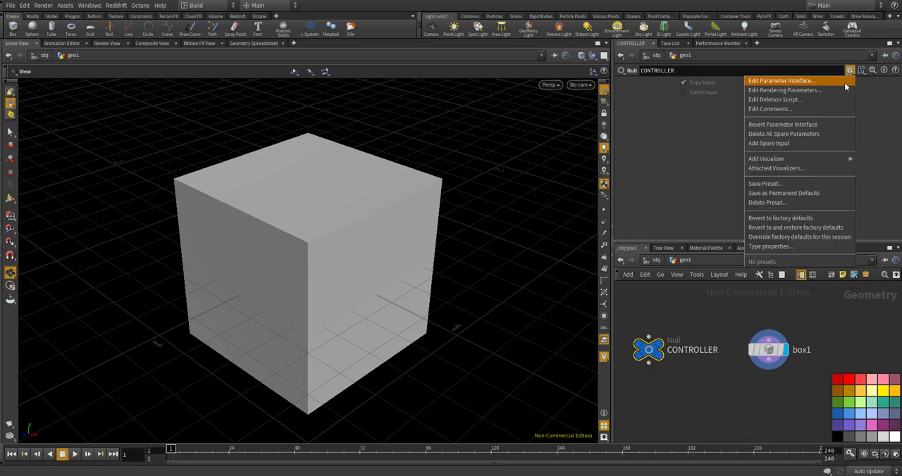
pyautogui.click(843, 81)
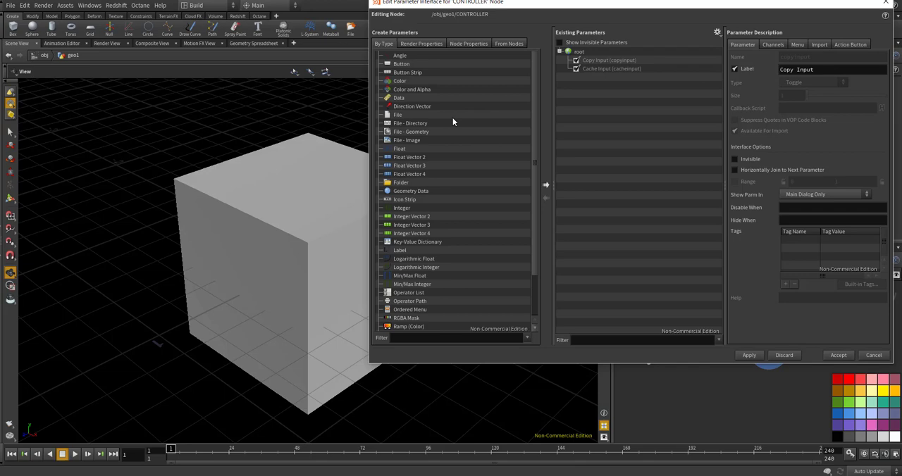
pyautogui.moveTo(401, 150); pyautogui.dragTo(579, 130)
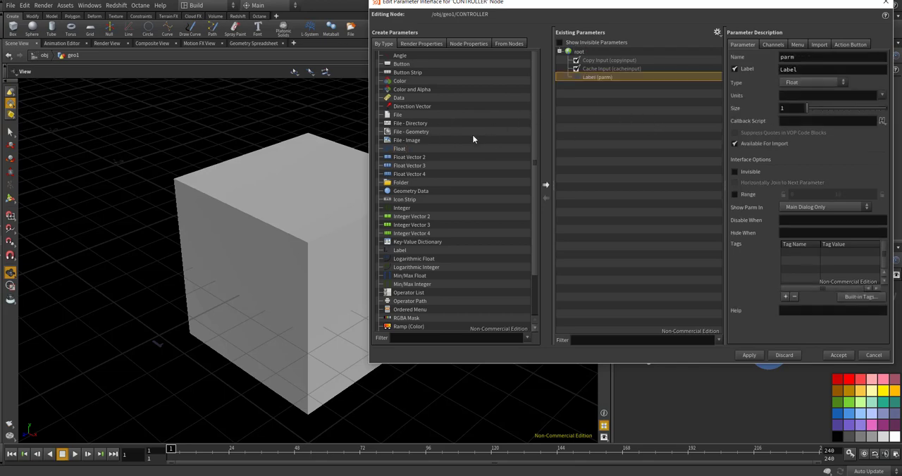
# Set both the name and the label of the new float parameter to size
pyautogui.doubleClick(794, 59)
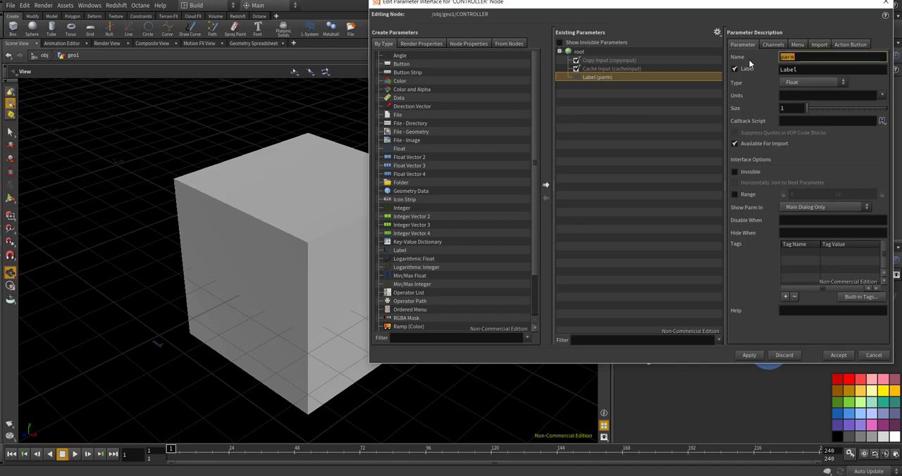
pyautogui.write('size')
pyautogui.press('Tab')
pyautogui.write('size]')
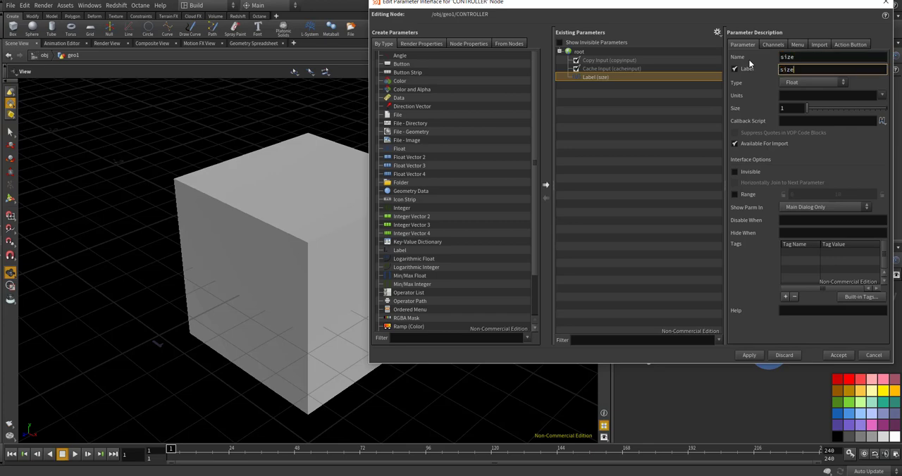
pyautogui.press('Return')
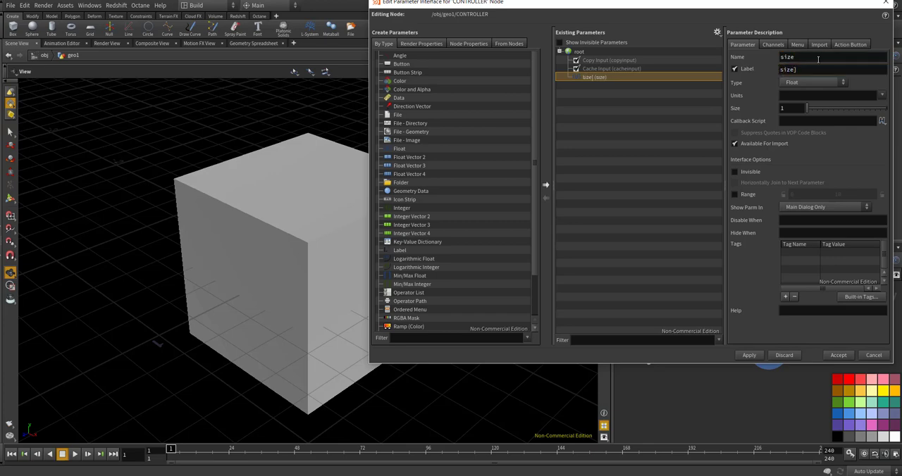
pyautogui.click(818, 69)
pyautogui.press('BackSpace')
pyautogui.press('Return')
# Change the size parameter's type to Float Vector 3 and apply the interface changes
pyautogui.click(796, 82)
pyautogui.click(800, 214)
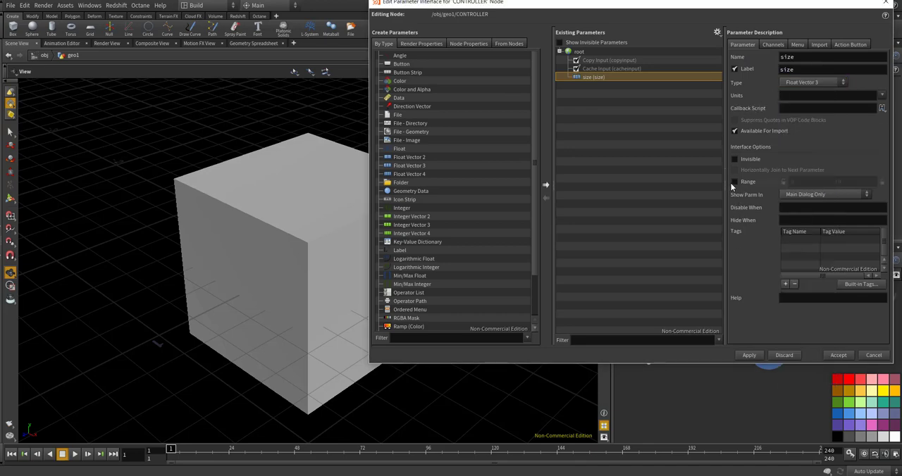
pyautogui.click(749, 355)
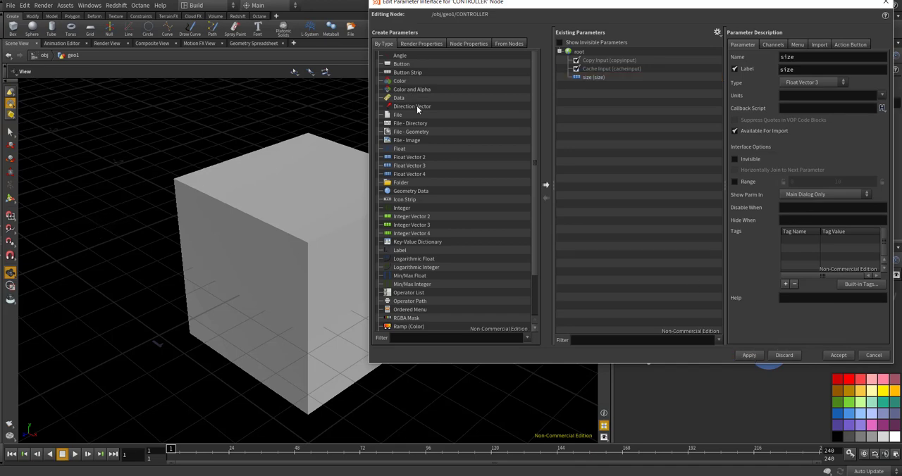
# Add another Float parameter to CONTROLLER with the name thickness and the label thickess
pyautogui.moveTo(403, 149); pyautogui.dragTo(626, 128)
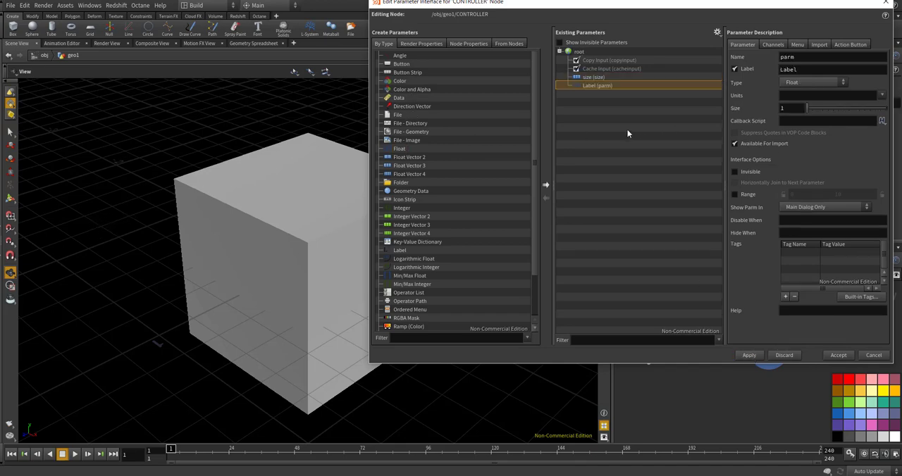
pyautogui.doubleClick(827, 59)
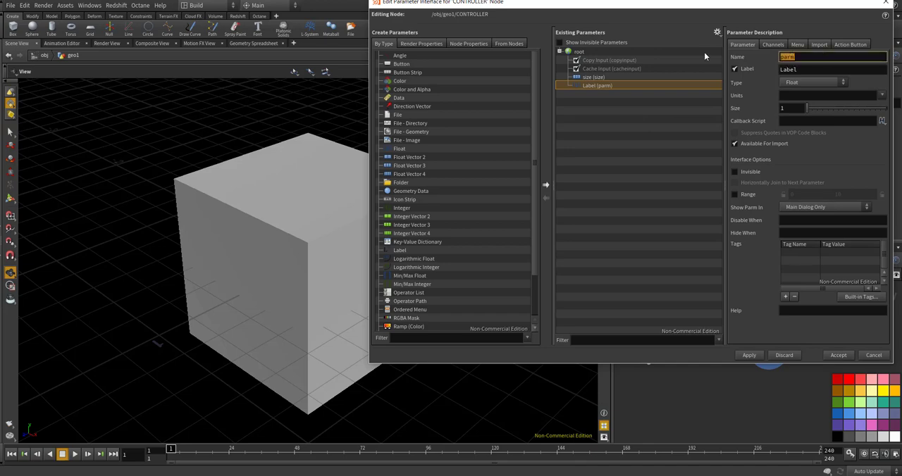
pyautogui.write('thickness_')
pyautogui.press('BackSpace')
pyautogui.press('Tab')
pyautogui.write('thicke')
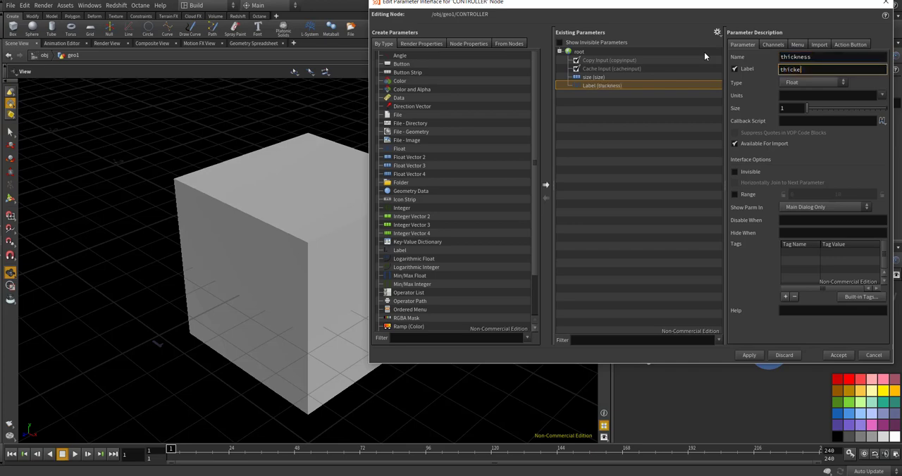
pyautogui.write('ss')
pyautogui.press('Return')
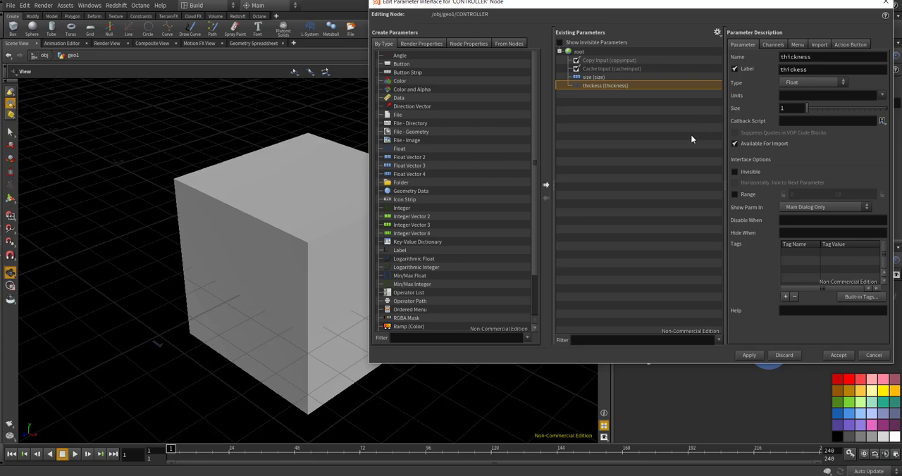
# Enable a range of 0 to 1 on the thickness parameter and apply it
pyautogui.click(736, 196)
pyautogui.write('1')
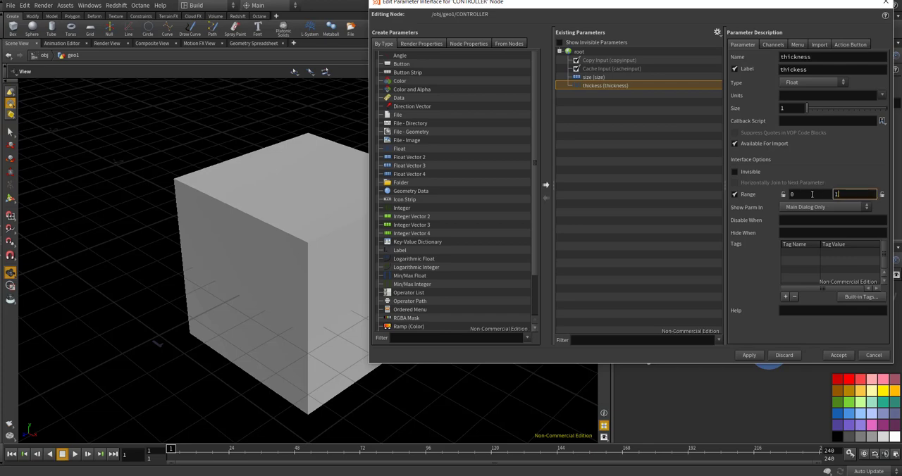
pyautogui.press('Return')
pyautogui.click(747, 354)
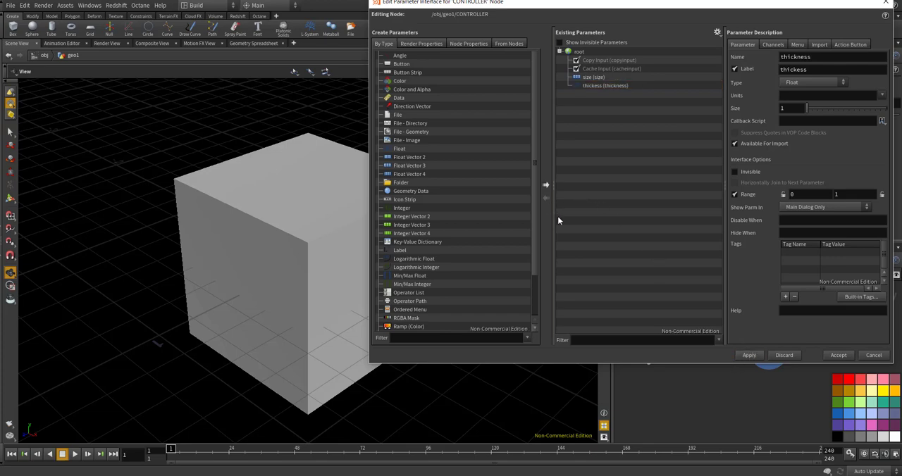
# Add an Integer parameter below thickness, using res as both its name and label
pyautogui.click(399, 149)
pyautogui.click(398, 151)
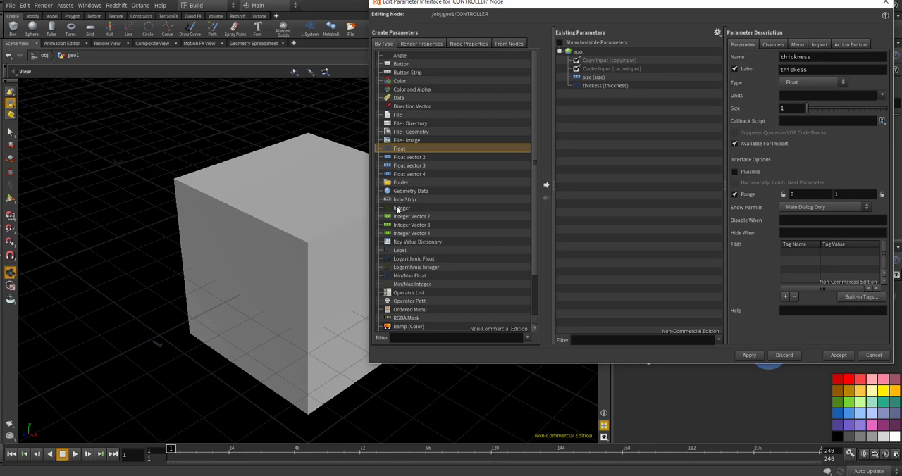
pyautogui.moveTo(398, 209); pyautogui.dragTo(592, 95)
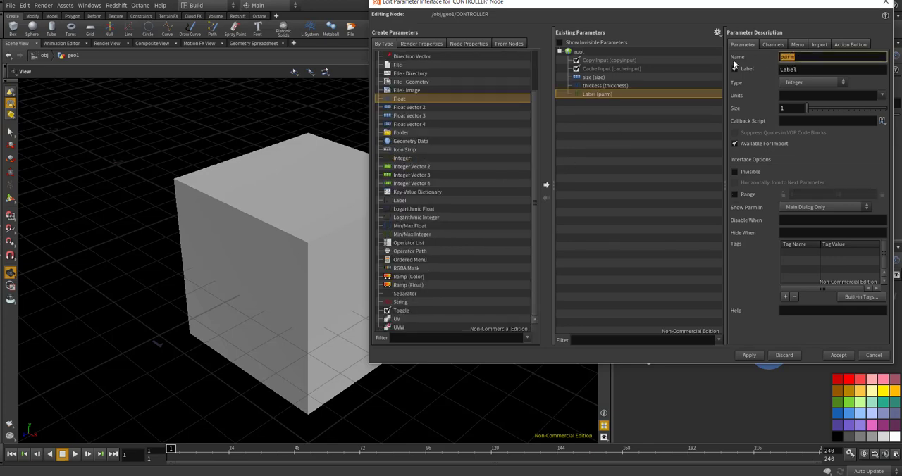
pyautogui.write('res')
pyautogui.press('Tab')
pyautogui.write('res')
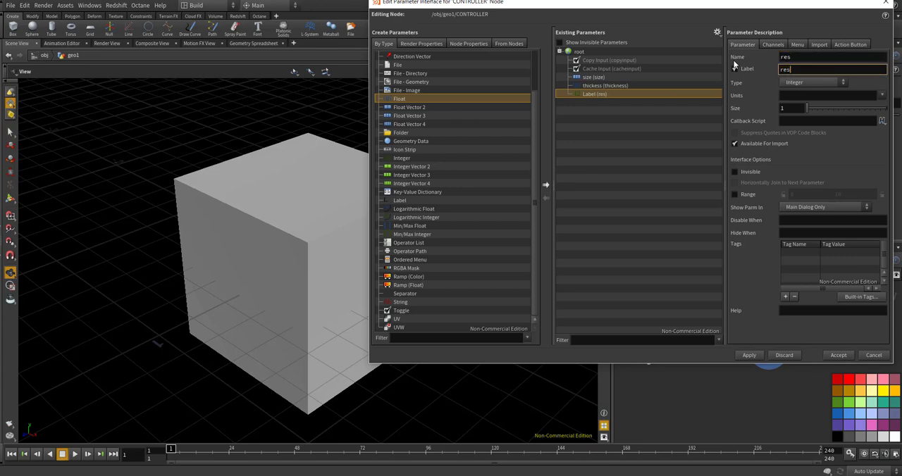
pyautogui.press('Tab')
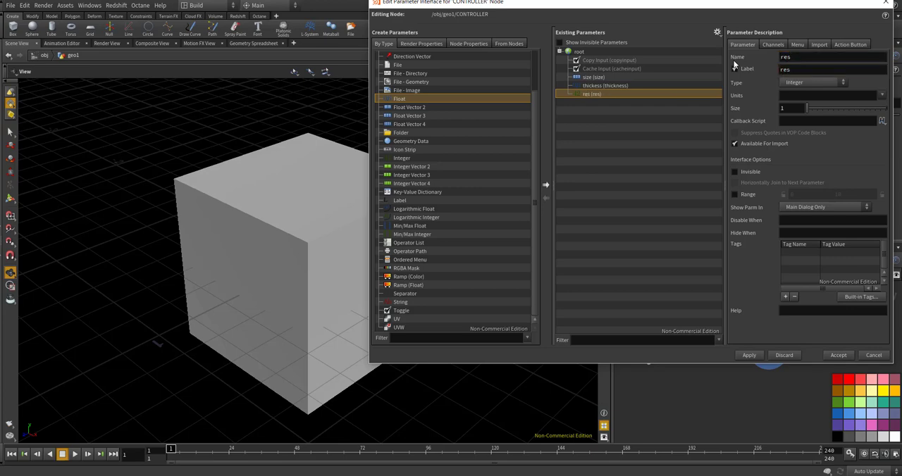
# Enable a range of 0 to 200 on the res parameter and accept the interface changes
pyautogui.click(734, 197)
pyautogui.moveTo(844, 197); pyautogui.dragTo(774, 184)
pyautogui.write('100')
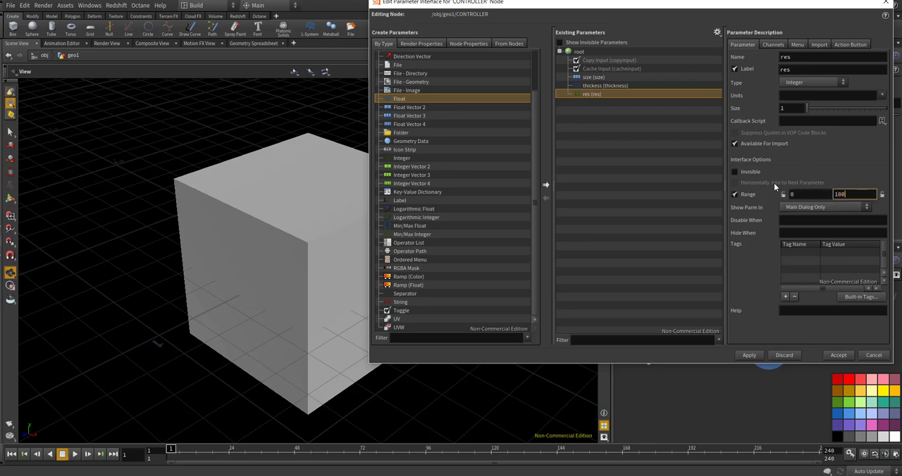
pyautogui.press('BackSpace')
pyautogui.press('BackSpace')
pyautogui.press('BackSpace')
pyautogui.write('2000')
pyautogui.press('BackSpace')
pyautogui.press('Return')
pyautogui.click(749, 355)
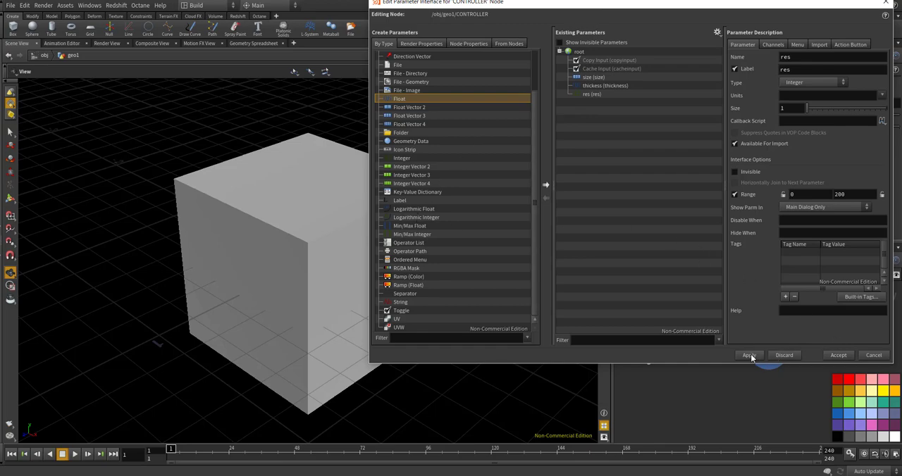
pyautogui.click(838, 355)
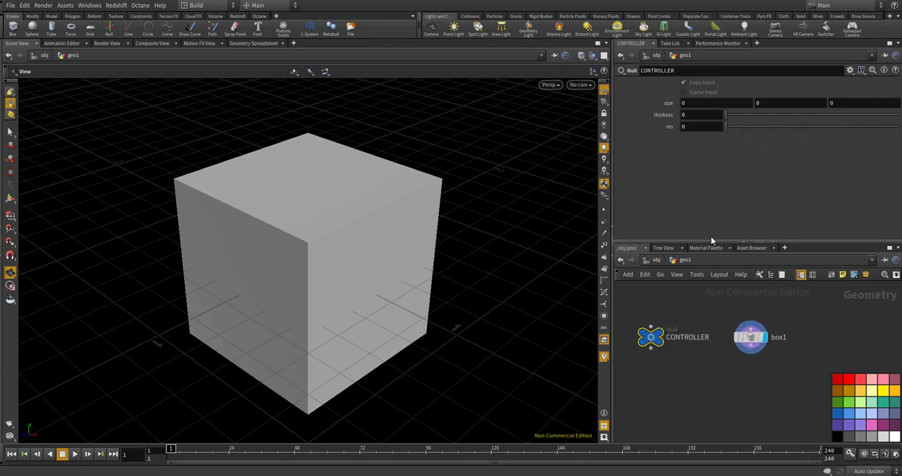
# Set the CONTROLLER's size values to 0.3, 1 and 1
pyautogui.click(727, 102)
pyautogui.write('0.3')
pyautogui.press('Return')
pyautogui.click(789, 103)
pyautogui.write('1')
pyautogui.press('Return')
pyautogui.click(842, 103)
pyautogui.write('1')
pyautogui.press('Return')
# Copy the CONTROLLER's size parameter and paste it as relative references into the Size of box1
pyautogui.rightClick(666, 103)
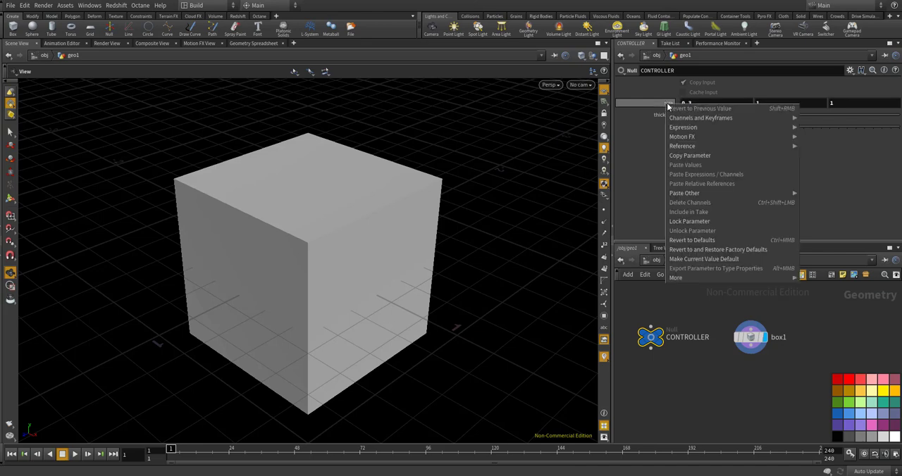
pyautogui.click(687, 156)
pyautogui.scroll(-5, 732, 331)
pyautogui.scroll(2, 732, 332)
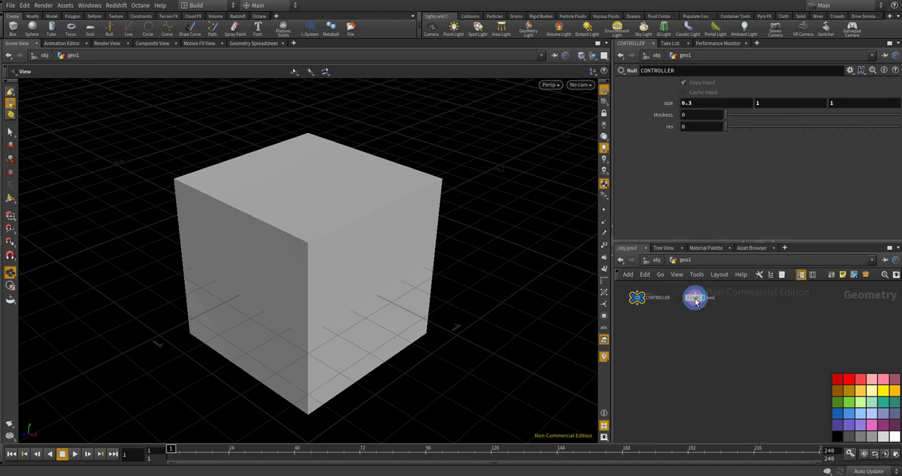
pyautogui.click(696, 299)
pyautogui.rightClick(667, 117)
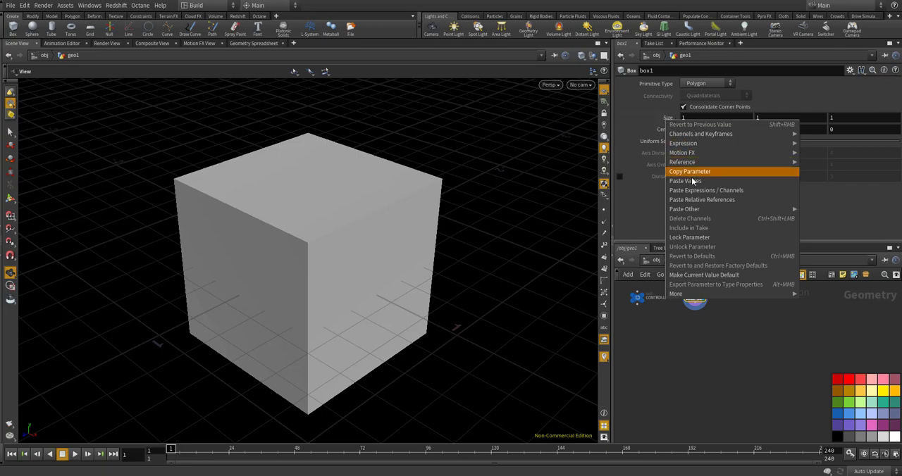
pyautogui.click(695, 198)
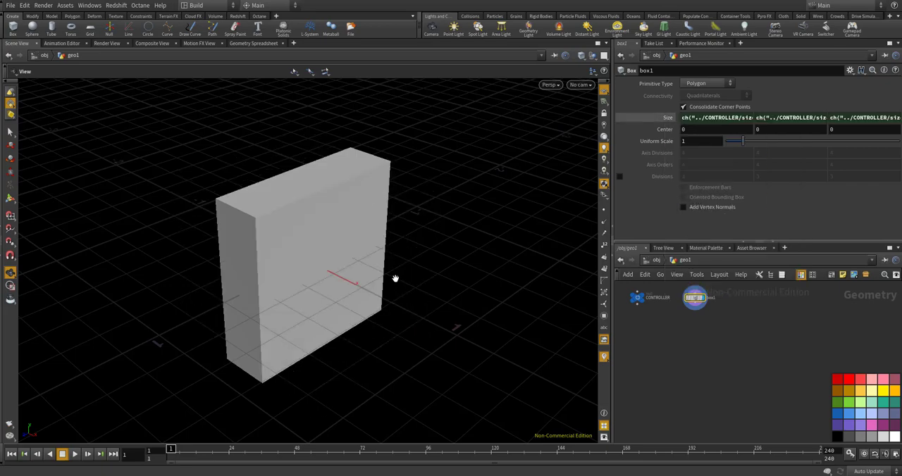
# Add a Volume node below box1, fed by the box, and make it the displayed node
pyautogui.moveTo(397, 279); pyautogui.dragTo(118, 349)
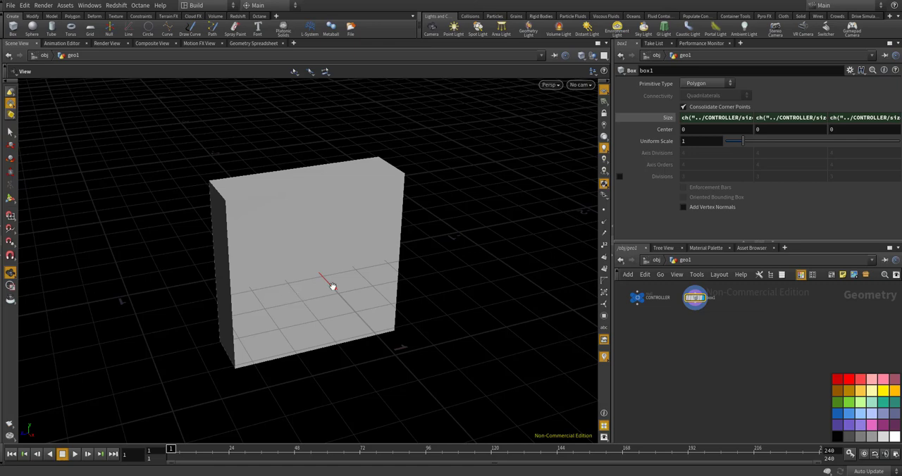
pyautogui.press('Tab')
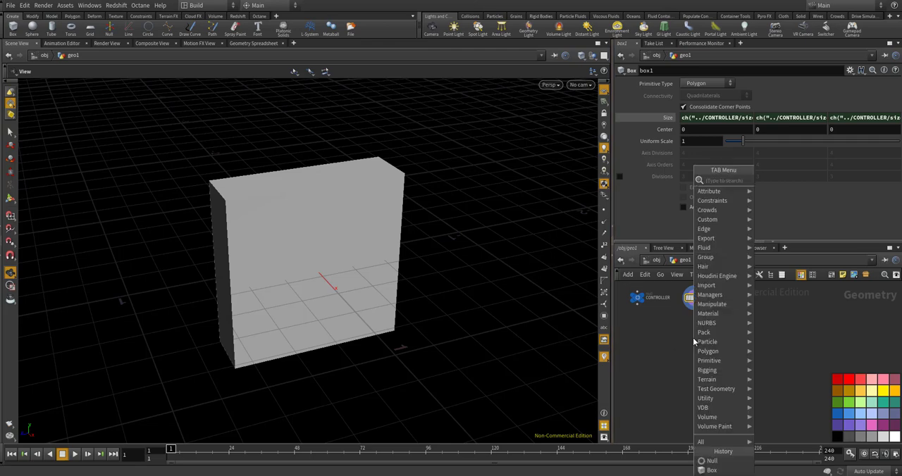
pyautogui.write('volu')
pyautogui.press('Return')
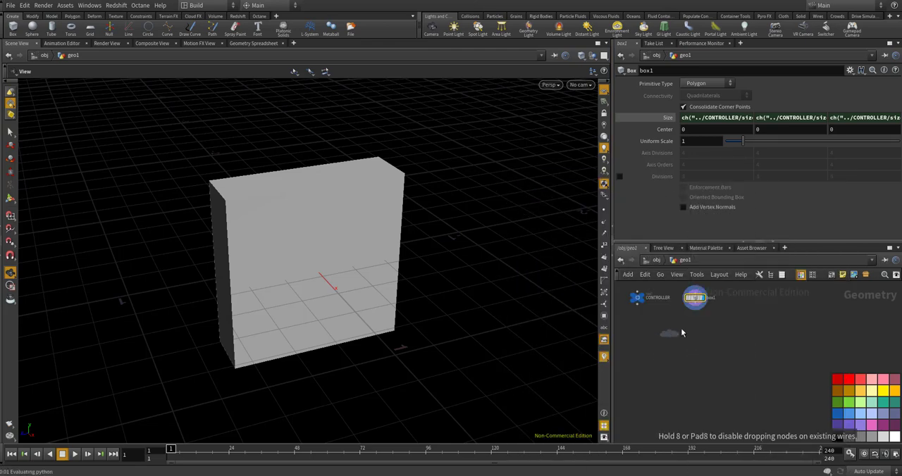
pyautogui.click(681, 329)
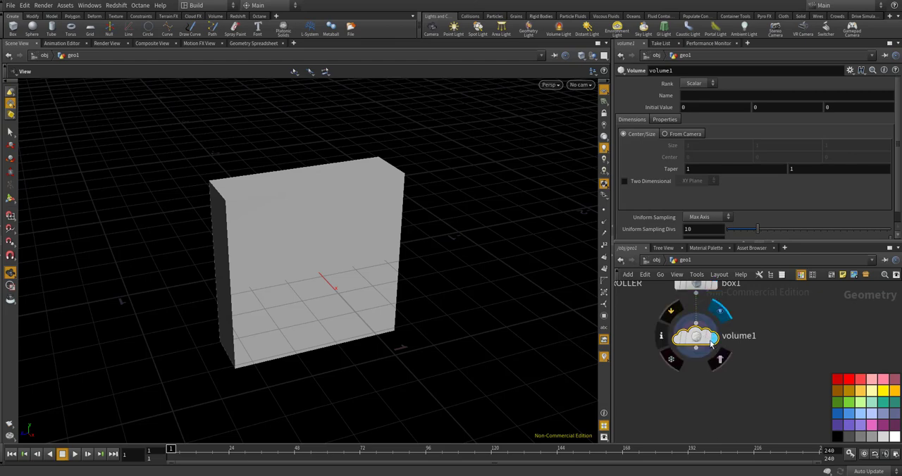
pyautogui.click(720, 360)
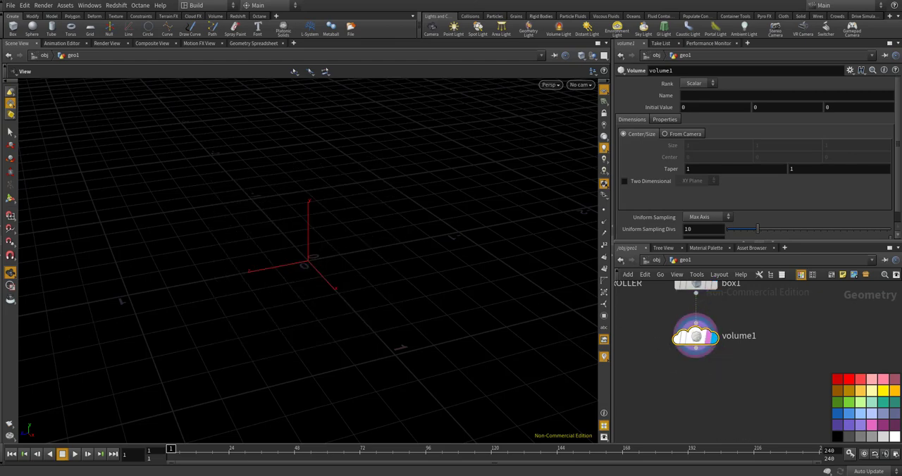
# Set the CONTROLLER's res parameter to 100
pyautogui.scroll(-2, 641, 308)
pyautogui.scroll(1, 640, 308)
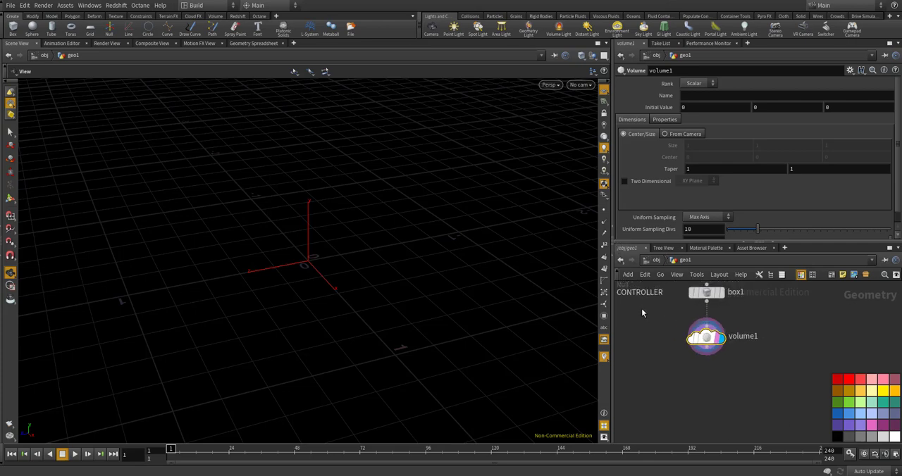
pyautogui.moveTo(640, 308); pyautogui.dragTo(679, 360, button='middle')
pyautogui.scroll(1, 678, 360)
pyautogui.click(647, 350)
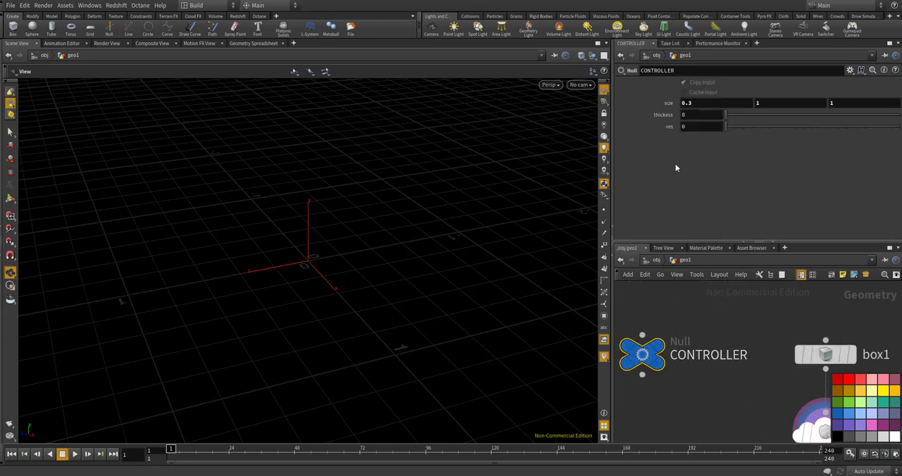
pyautogui.click(681, 127)
pyautogui.write('100')
pyautogui.press('Return')
# Copy the CONTROLLER's res parameter and paste it as a relative reference into the Uniform Sampling Divs of volume1
pyautogui.rightClick(670, 126)
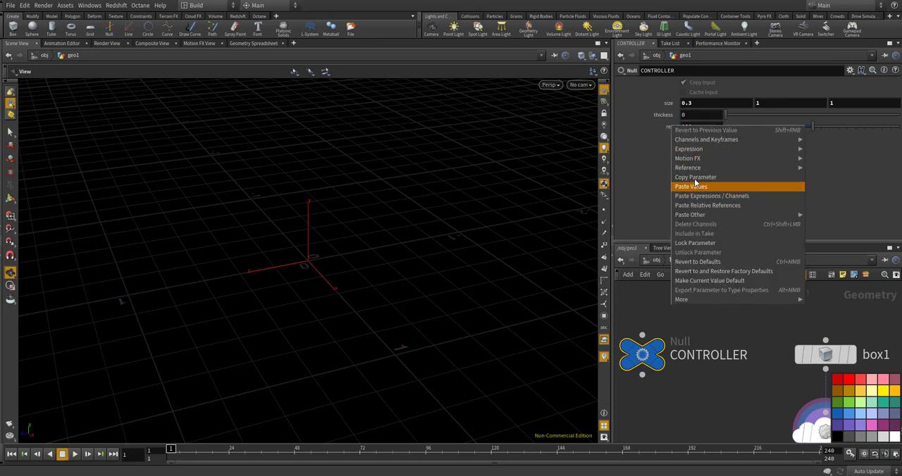
pyautogui.click(696, 177)
pyautogui.scroll(-4, 685, 291)
pyautogui.scroll(3, 749, 356)
pyautogui.click(746, 348)
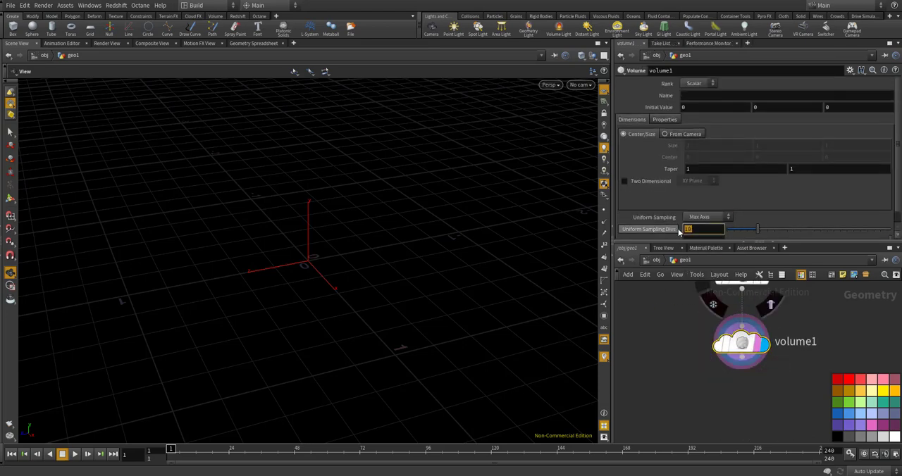
pyautogui.rightClick(701, 229)
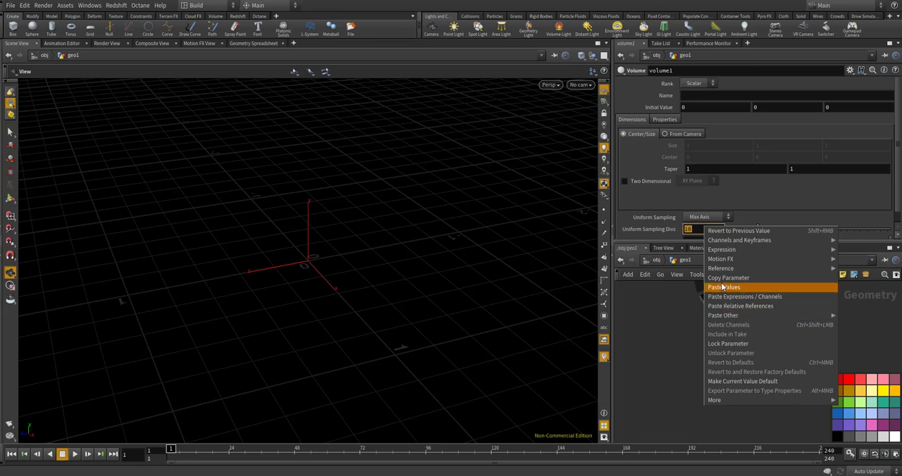
pyautogui.moveTo(725, 314)
pyautogui.click(662, 326)
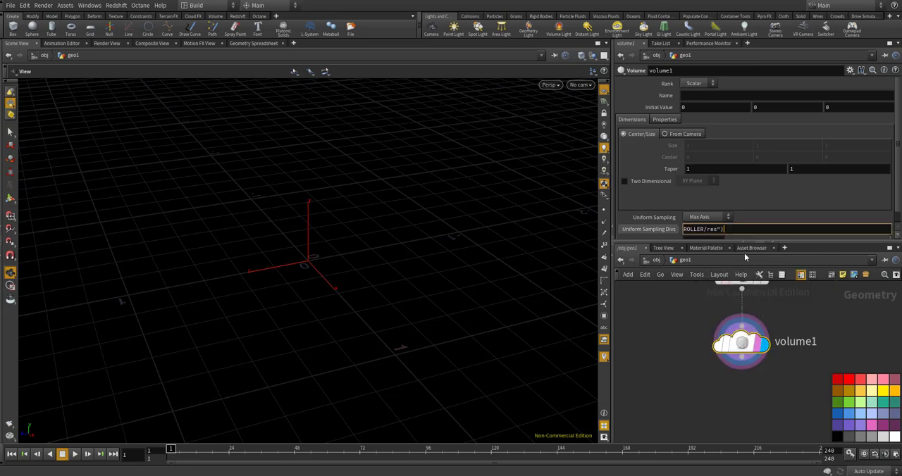
pyautogui.press('Return')
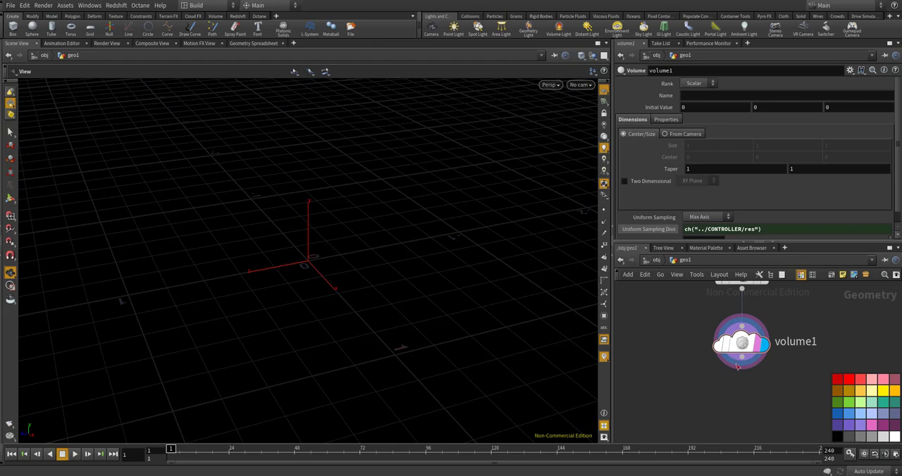
# Add a Merge node below volume1, wire volume1 into it twice, and make the merge the displayed node
pyautogui.press('Tab')
pyautogui.write('merge')
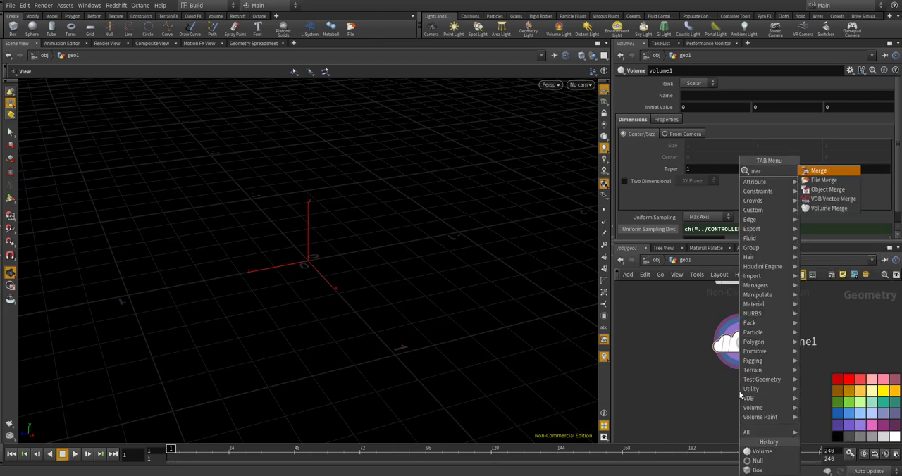
pyautogui.press('Return')
pyautogui.click(738, 391)
pyautogui.scroll(1, 741, 390)
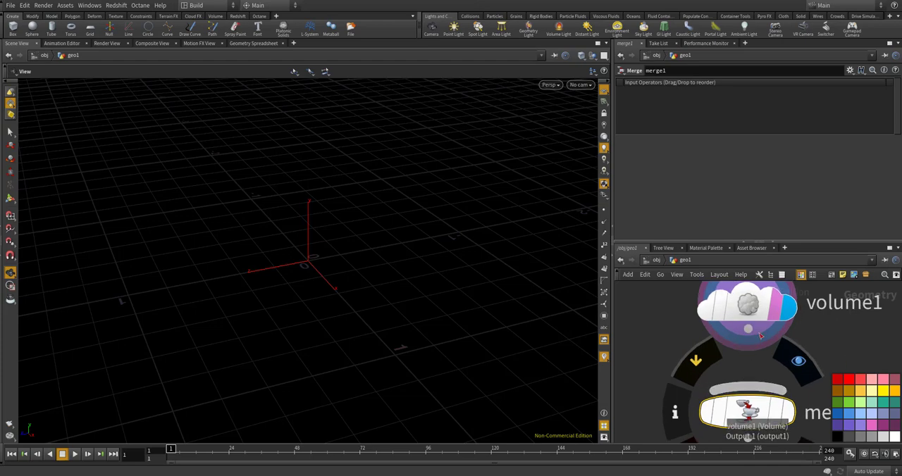
pyautogui.moveTo(748, 329); pyautogui.dragTo(776, 392)
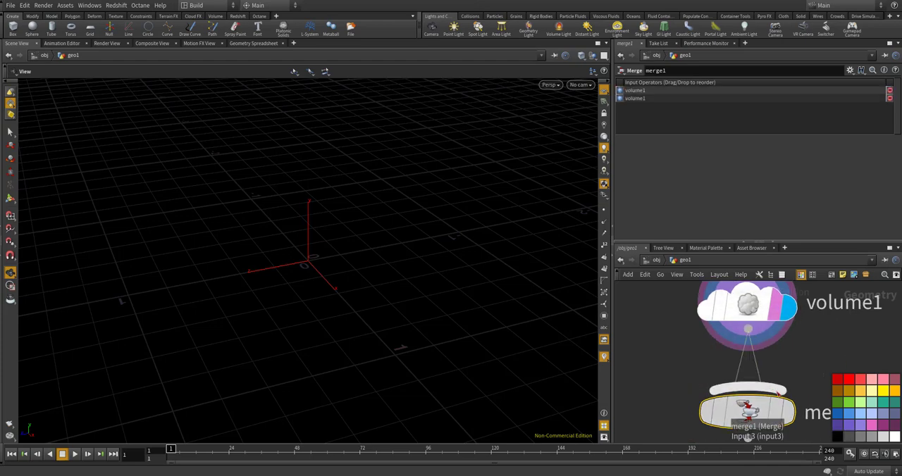
pyautogui.click(783, 412)
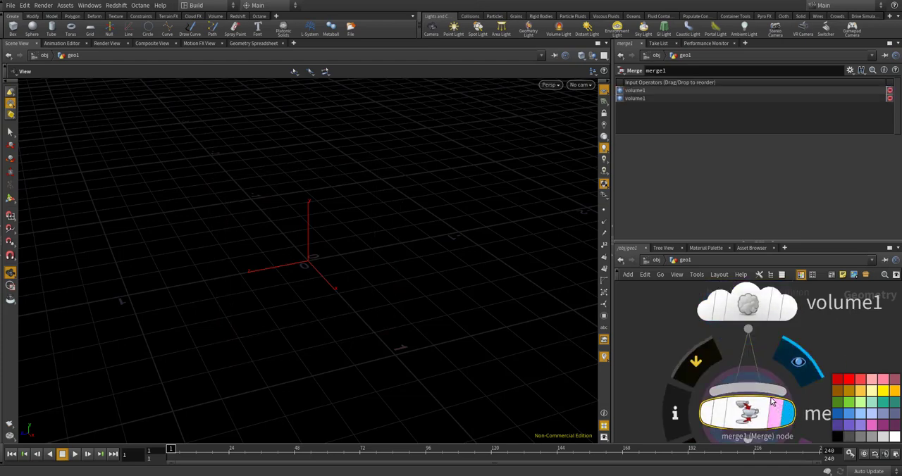
pyautogui.scroll(-3, 633, 352)
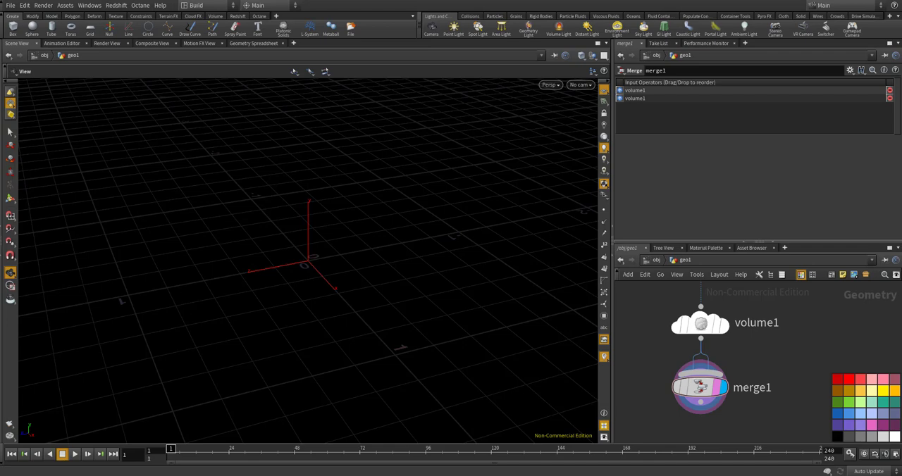
# Add a Name node below merge1, fed by the merge, and make it the displayed node
pyautogui.scroll(-3, 739, 324)
pyautogui.scroll(1, 722, 377)
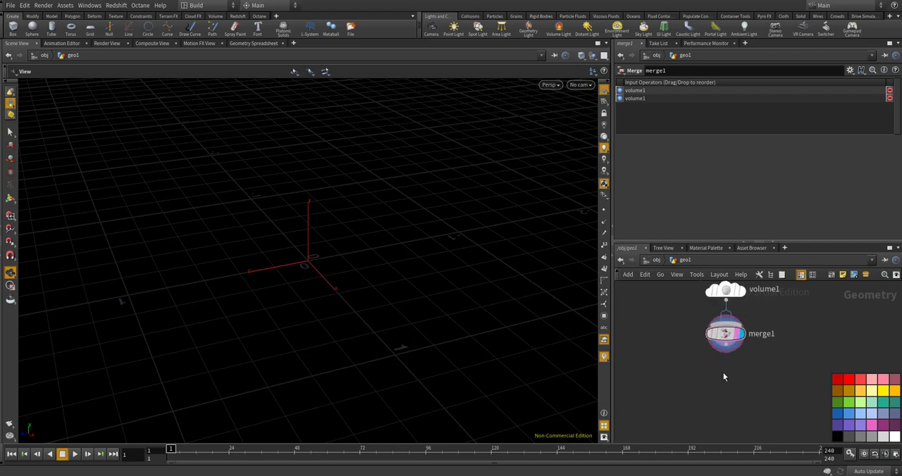
pyautogui.press('Tab')
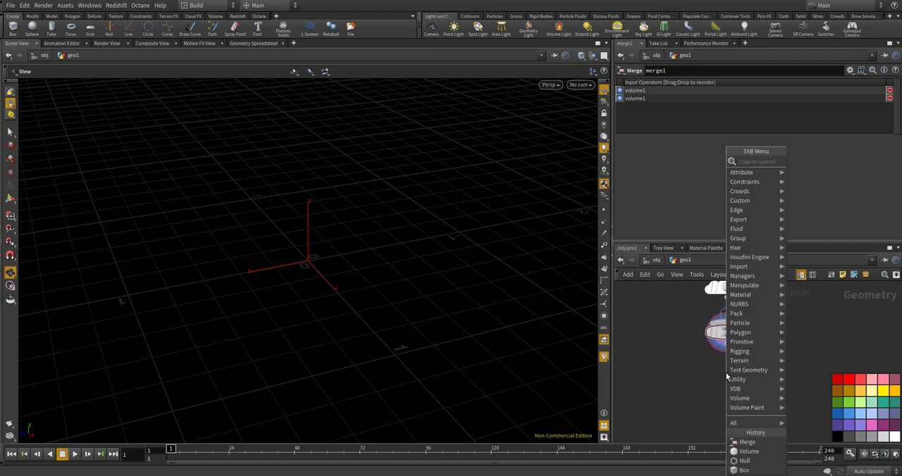
pyautogui.write('name')
pyautogui.press('Return')
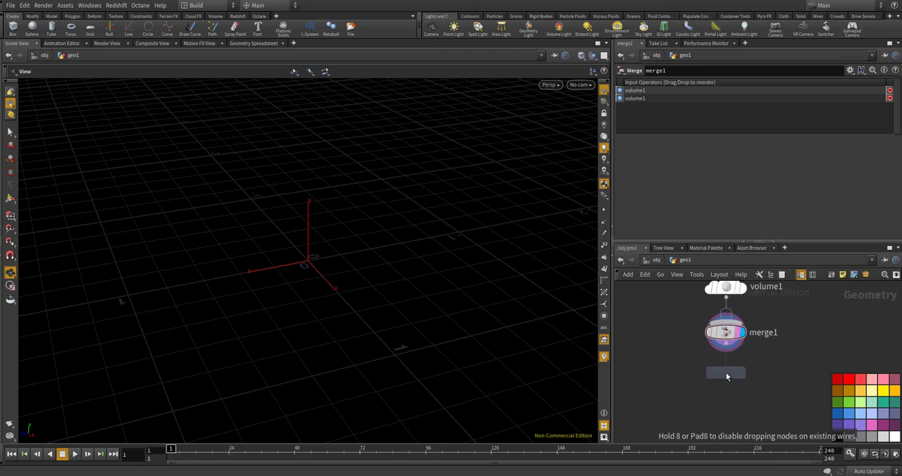
pyautogui.click(726, 372)
pyautogui.moveTo(734, 384)
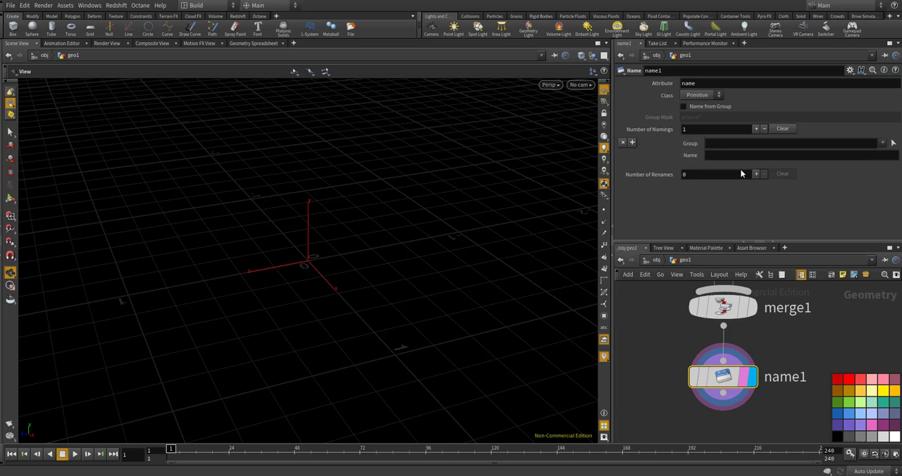
# Set the Name node's number of namings to 2 and name group 0 "density"
pyautogui.click(757, 130)
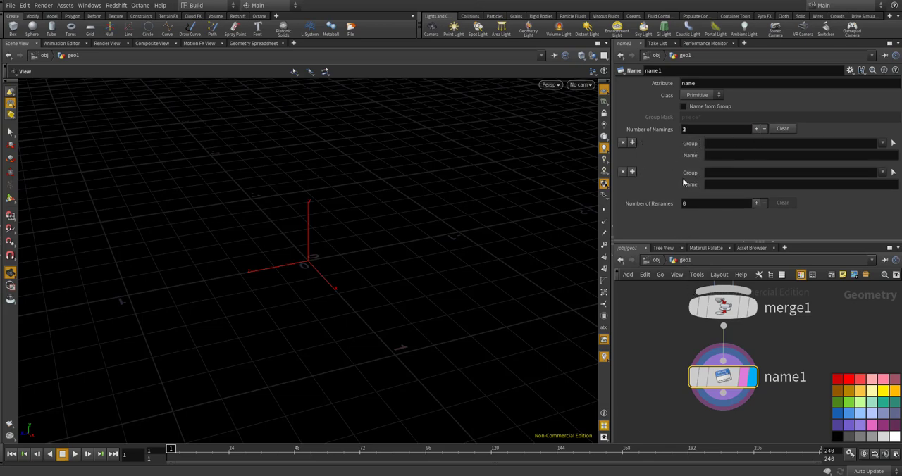
pyautogui.click(719, 143)
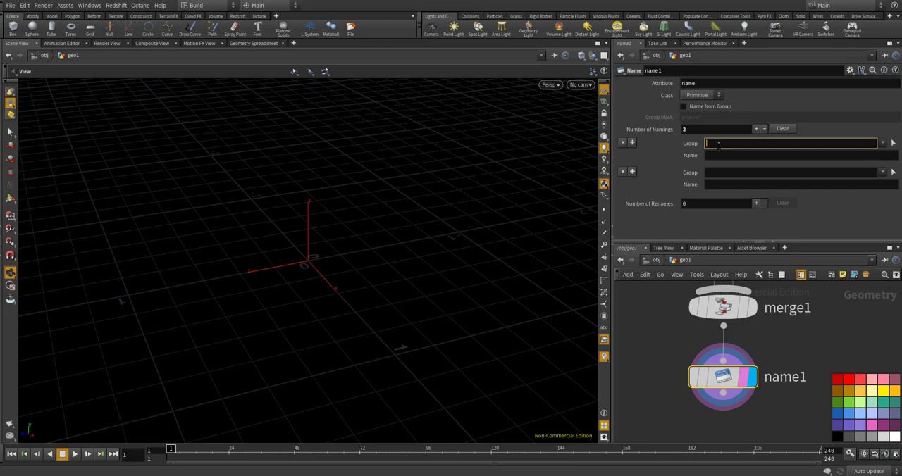
pyautogui.write('0')
pyautogui.press('Return')
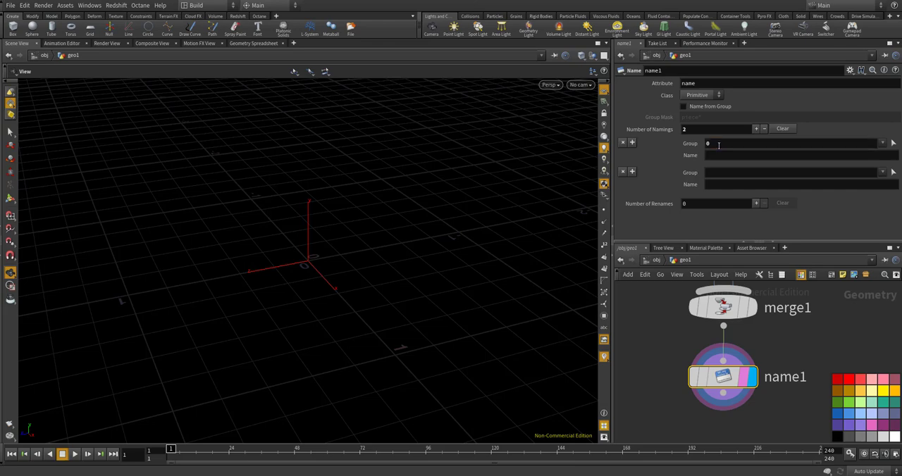
pyautogui.click(716, 156)
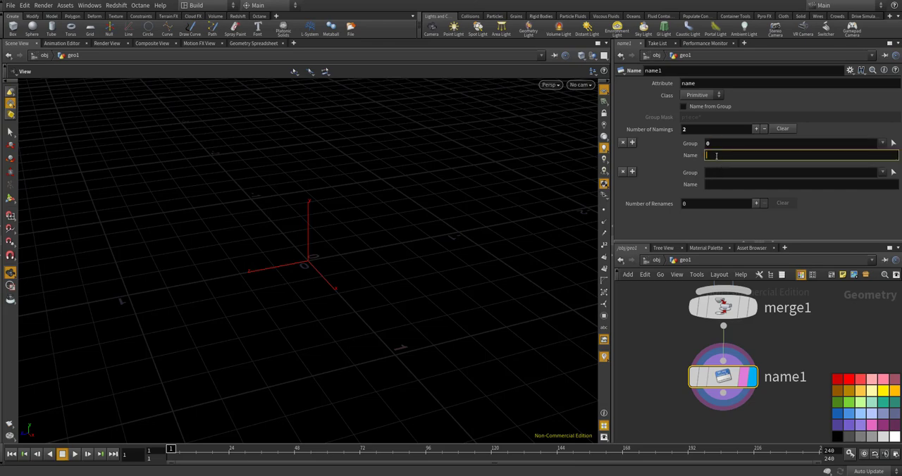
pyautogui.write('density')
pyautogui.press('Return')
# Assign the name "variation" to group 1 in the Name node's second naming
pyautogui.click(733, 169)
pyautogui.write('1')
pyautogui.click(726, 183)
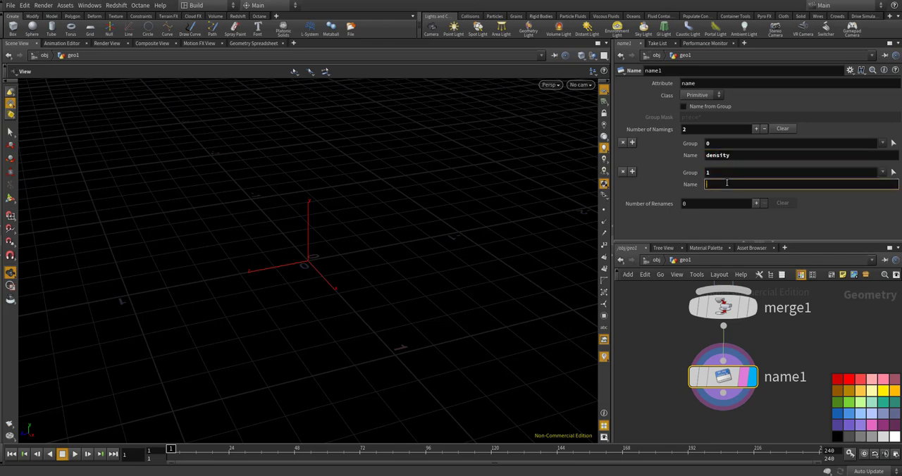
pyautogui.write('variation')
pyautogui.press('Return')
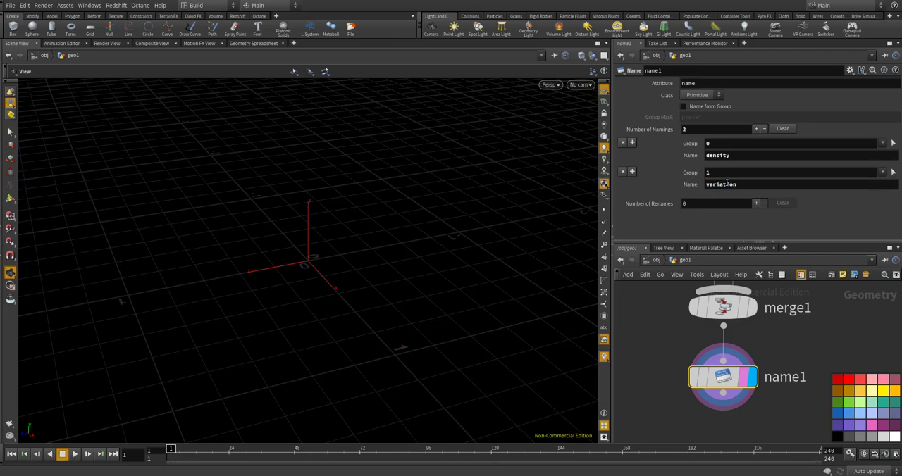
pyautogui.click(673, 318)
pyautogui.scroll(-4, 748, 373)
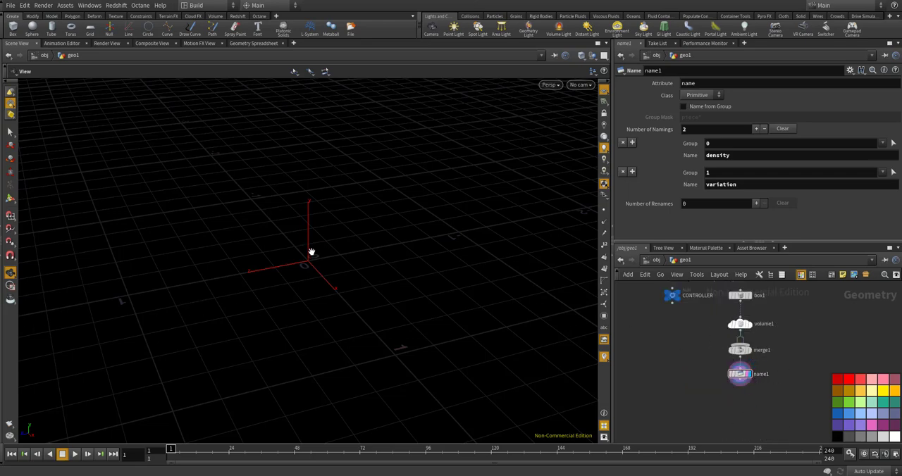
pyautogui.keyDown('alt'); pyautogui.moveTo(312, 254); pyautogui.dragTo(624, 328); pyautogui.keyUp('alt')
pyautogui.scroll(2, 743, 341)
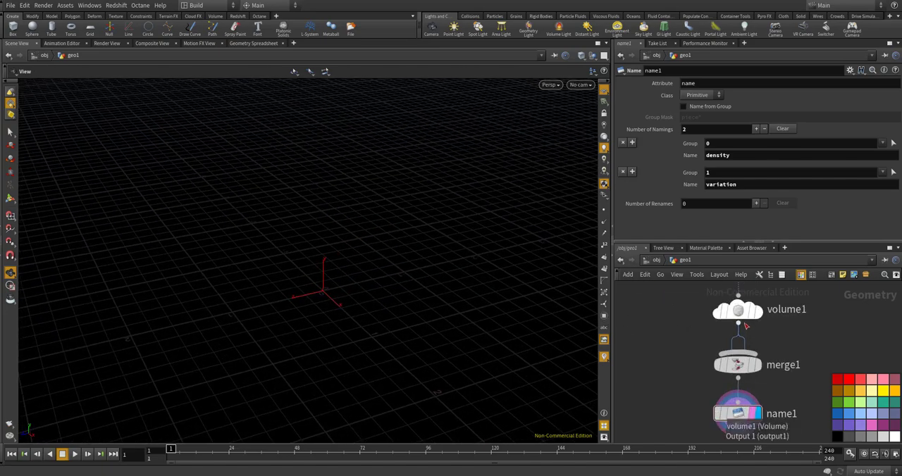
pyautogui.scroll(-2, 683, 328)
pyautogui.scroll(2, 662, 324)
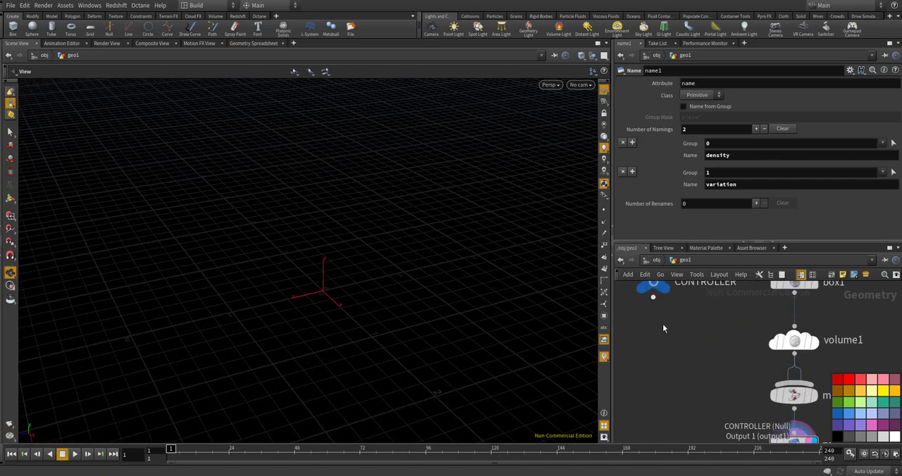
pyautogui.scroll(-2, 688, 361)
pyautogui.scroll(3, 669, 331)
# Make volume1 the displayed node and lower the CONTROLLER's res parameter to 43
pyautogui.click(666, 322)
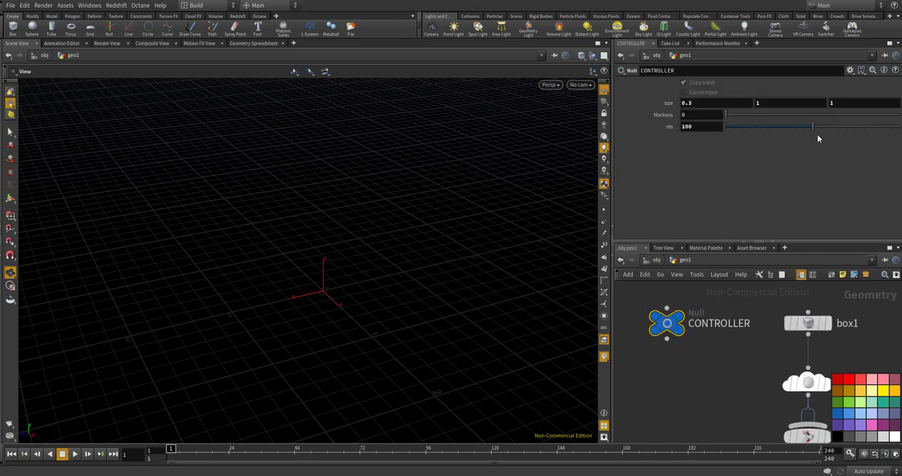
pyautogui.moveTo(812, 126)
pyautogui.mouseDown()
pyautogui.moveTo(729, 127)
pyautogui.moveTo(807, 126)
pyautogui.mouseUp()
pyautogui.press('Return')
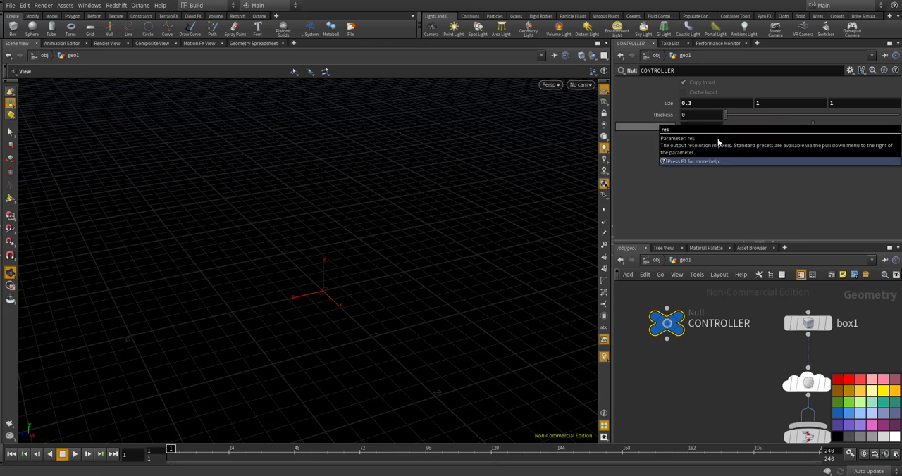
pyautogui.scroll(-4, 767, 362)
pyautogui.scroll(3, 804, 376)
pyautogui.click(791, 369)
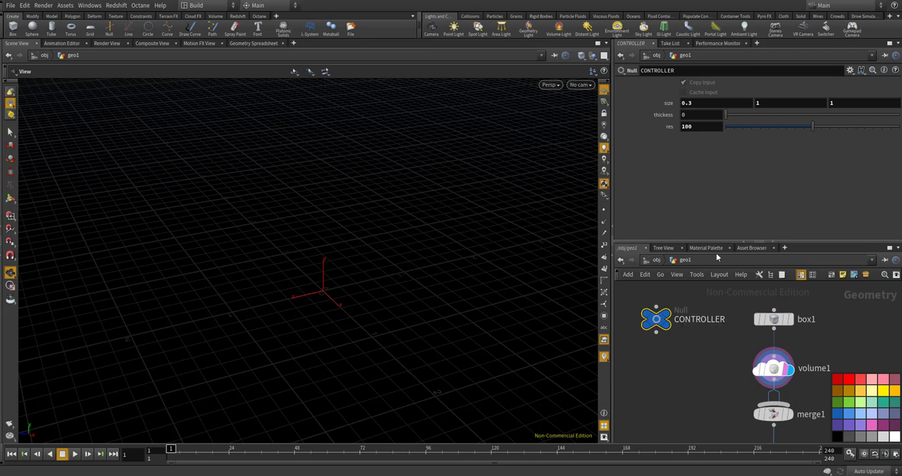
pyautogui.click(740, 126)
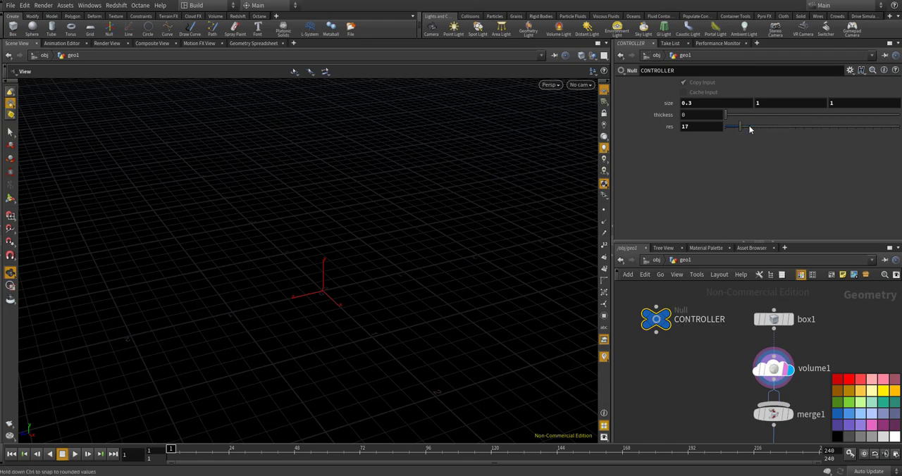
# Set volume1's Name to "density" and the first component of its Initial Value to 1
pyautogui.click(773, 368)
pyautogui.scroll(-1, 727, 200)
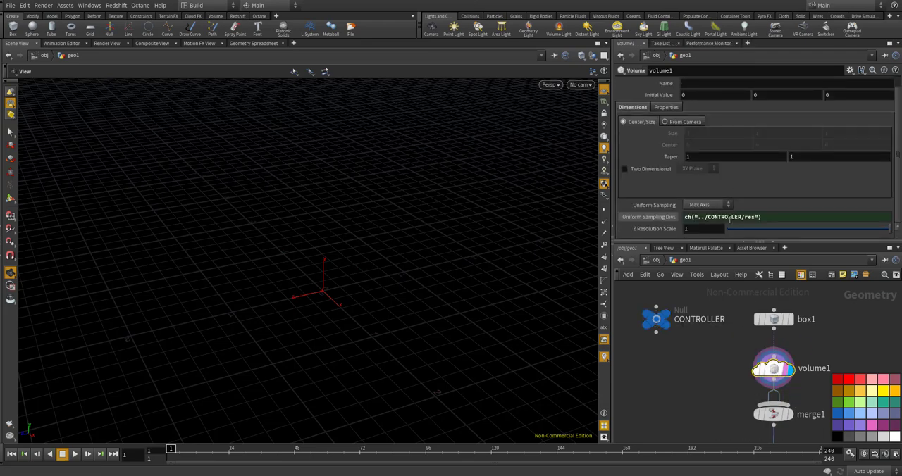
pyautogui.moveTo(817, 227); pyautogui.dragTo(895, 228)
pyautogui.click(698, 84)
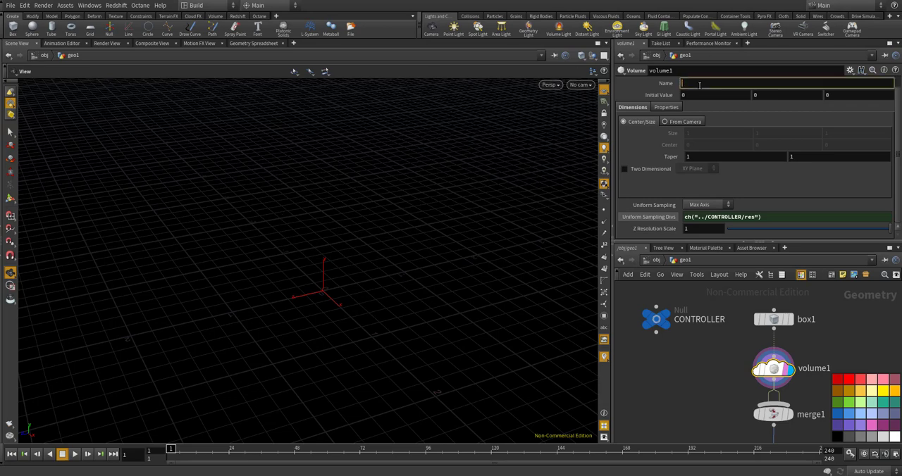
pyautogui.write('density')
pyautogui.press('Return')
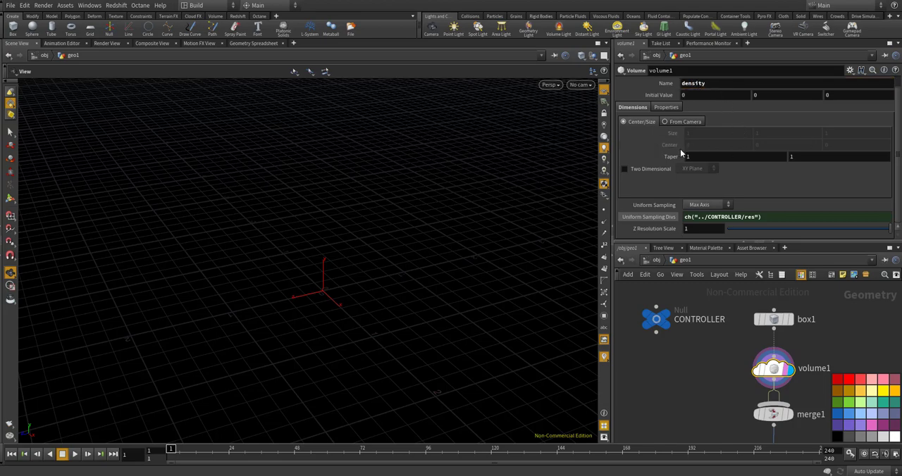
pyautogui.doubleClick(696, 96)
pyautogui.press('Return')
pyautogui.keyDown('alt'); pyautogui.moveTo(454, 197); pyautogui.dragTo(341, 254); pyautogui.keyUp('alt')
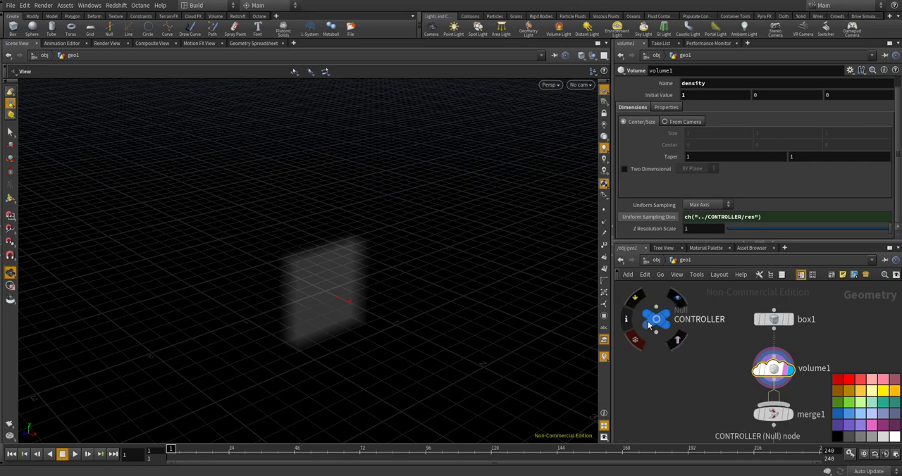
# Set the CONTROLLER's res parameter to 100
pyautogui.click(656, 318)
pyautogui.write('100')
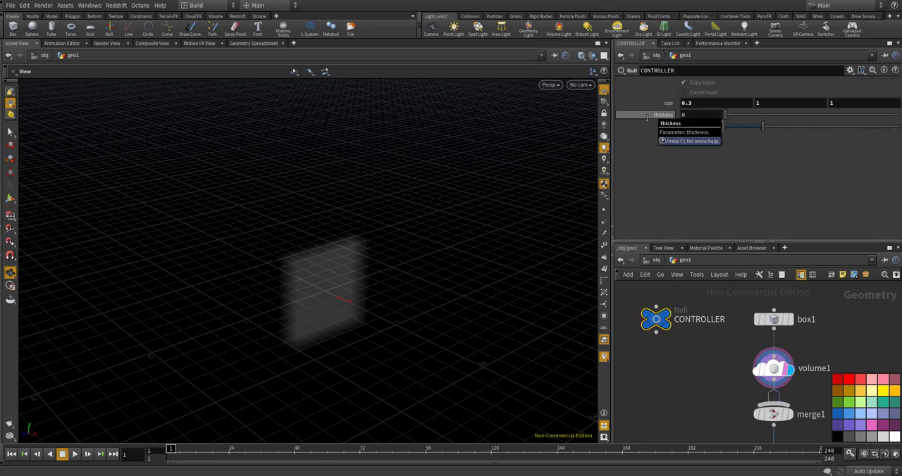
pyautogui.press('Return')
pyautogui.scroll(3, 689, 347)
pyautogui.keyDown('alt'); pyautogui.moveTo(388, 298); pyautogui.dragTo(348, 337); pyautogui.keyUp('alt')
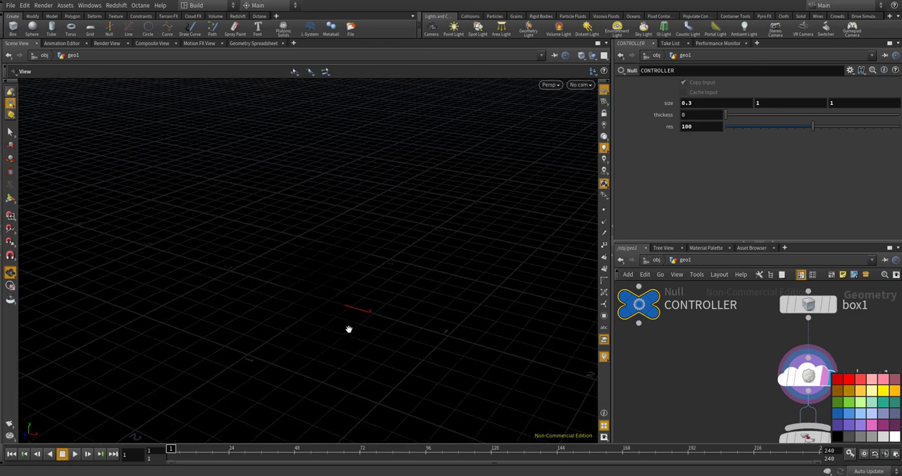
# Move the CONTROLLER node farther away from the box1 and volume1 chain in the network
pyautogui.scroll(-6, 725, 344)
pyautogui.scroll(5, 712, 336)
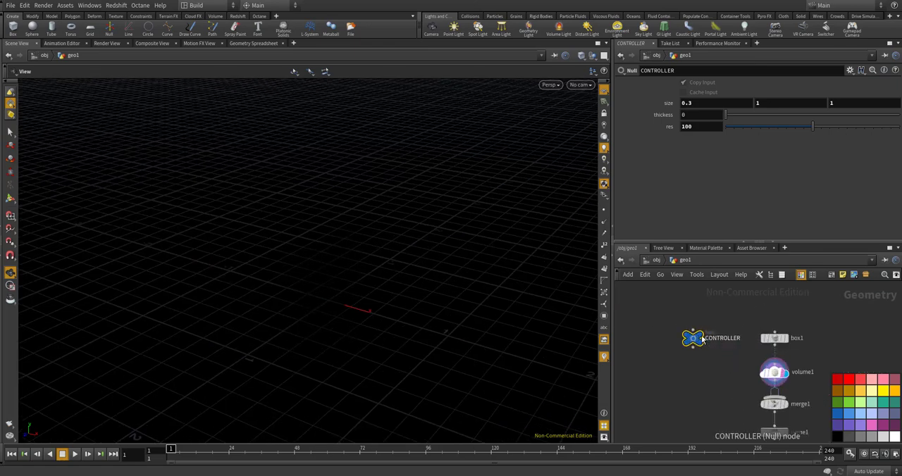
pyautogui.moveTo(697, 336); pyautogui.dragTo(627, 351)
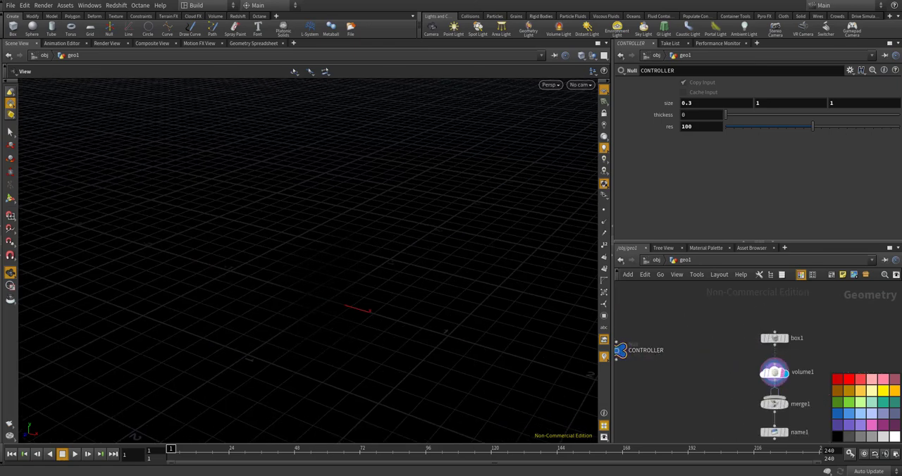
# Make box1 the displayed node and inspect the box in the viewport
pyautogui.scroll(-3, 722, 347)
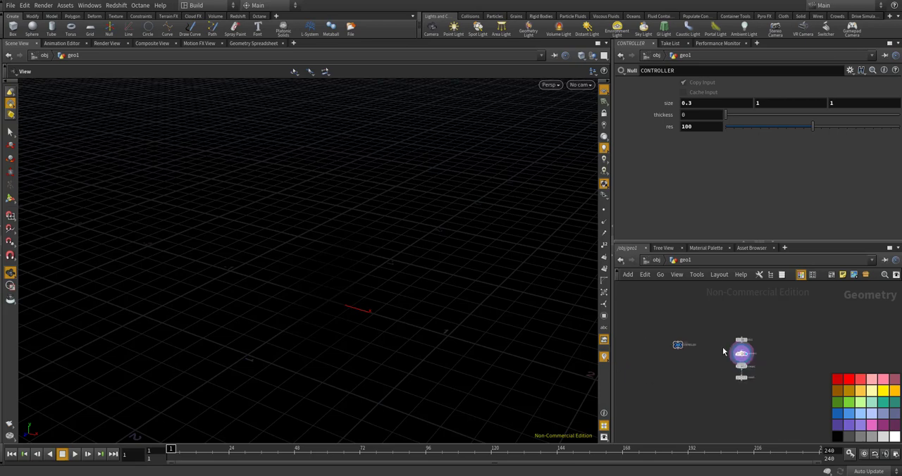
pyautogui.scroll(5, 763, 370)
pyautogui.scroll(-3, 777, 361)
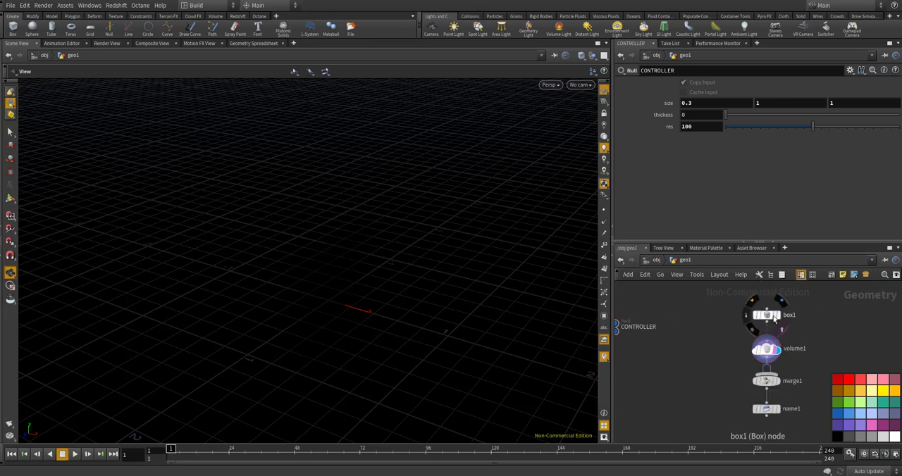
pyautogui.click(777, 317)
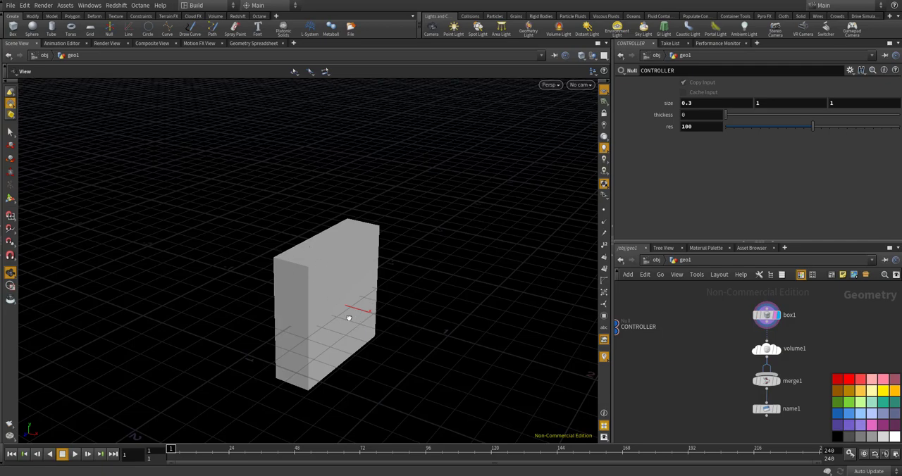
pyautogui.moveTo(348, 318); pyautogui.dragTo(306, 329)
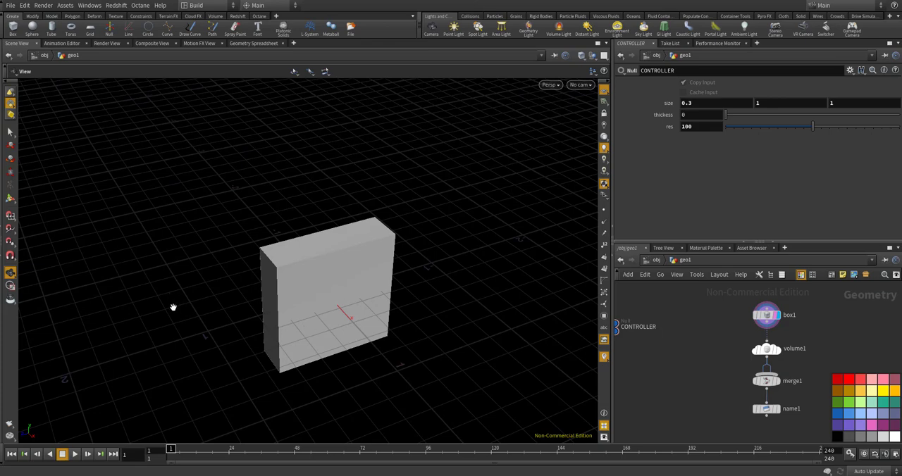
pyautogui.moveTo(180, 308); pyautogui.dragTo(305, 273)
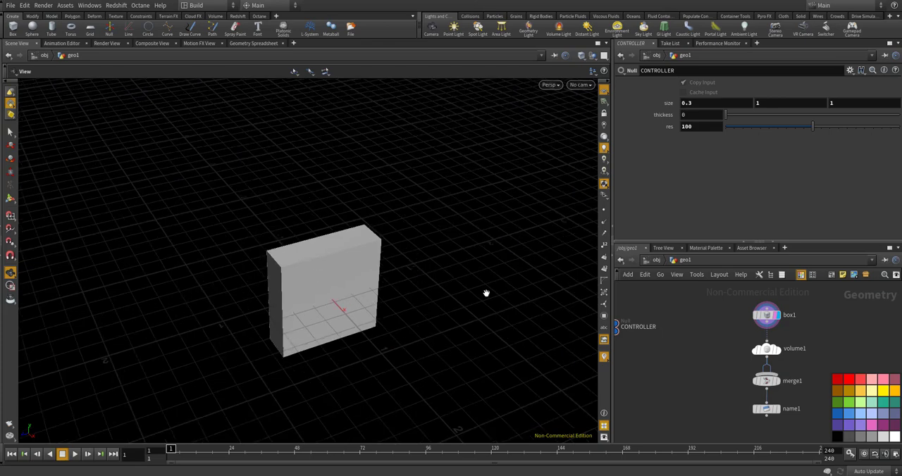
# Add a Line node between the CONTROLLER and box1 nodes in the network
pyautogui.scroll(5, 676, 321)
pyautogui.press('Tab')
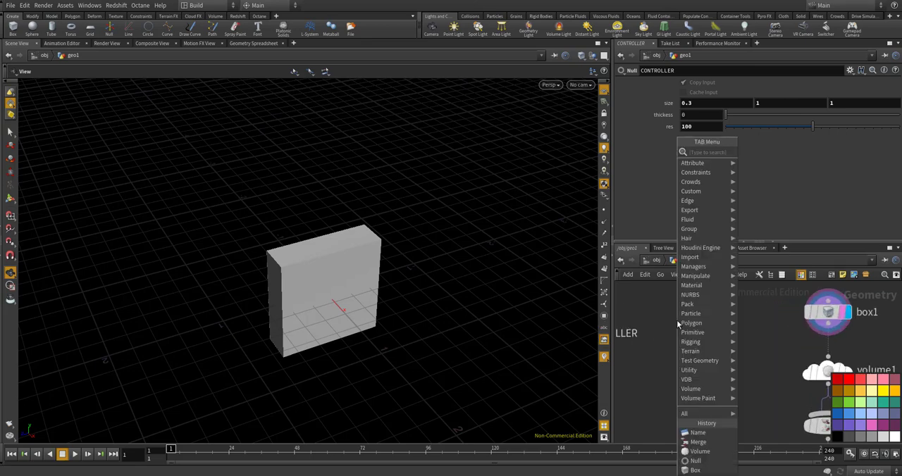
pyautogui.write('line')
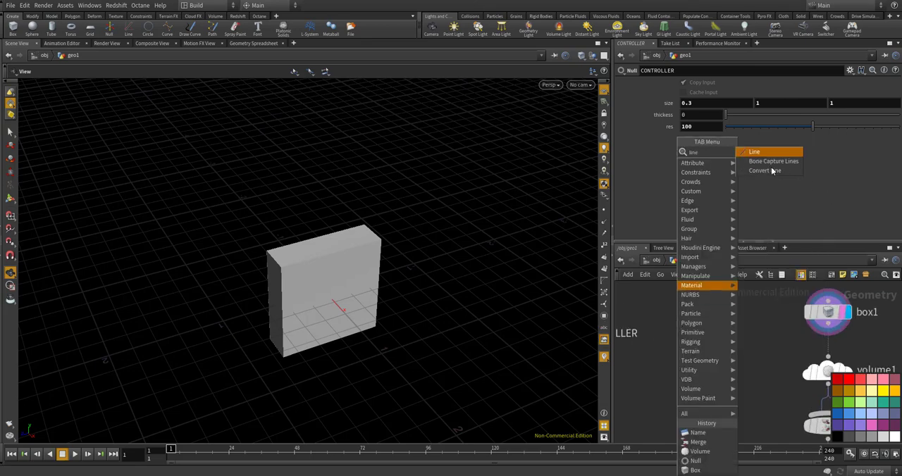
pyautogui.click(757, 152)
pyautogui.click(703, 315)
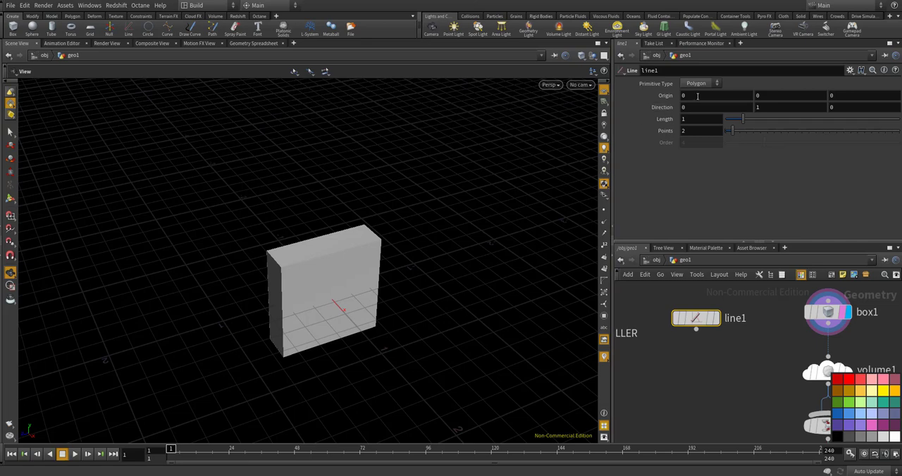
# Copy the Y component of the CONTROLLER's size parameter for use in line1's Origin
pyautogui.click(763, 97)
pyautogui.moveTo(386, 238); pyautogui.dragTo(331, 359)
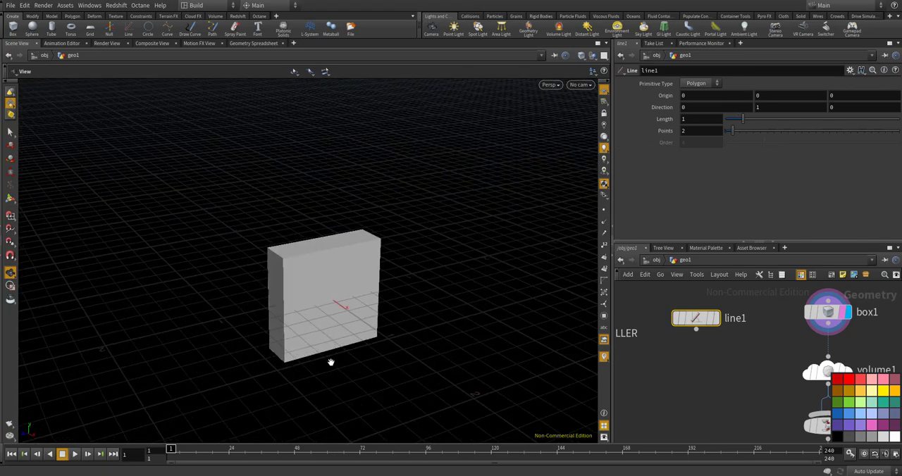
pyautogui.scroll(-3, 758, 332)
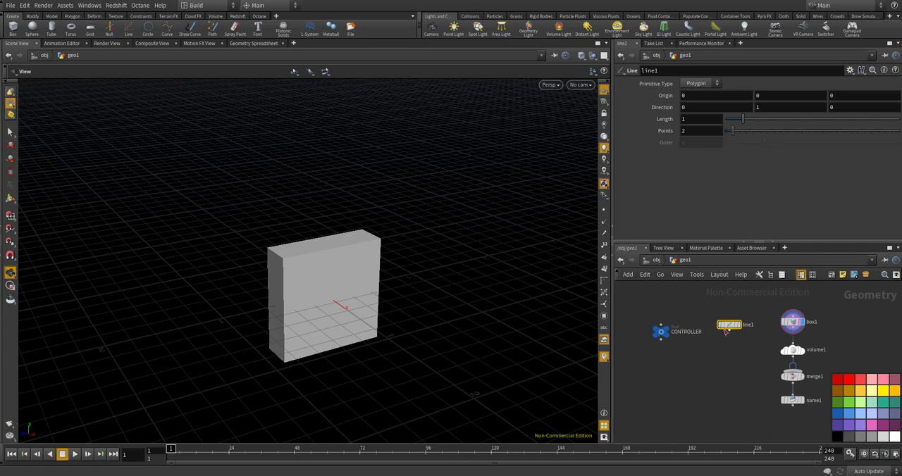
pyautogui.scroll(2, 694, 331)
pyautogui.click(647, 332)
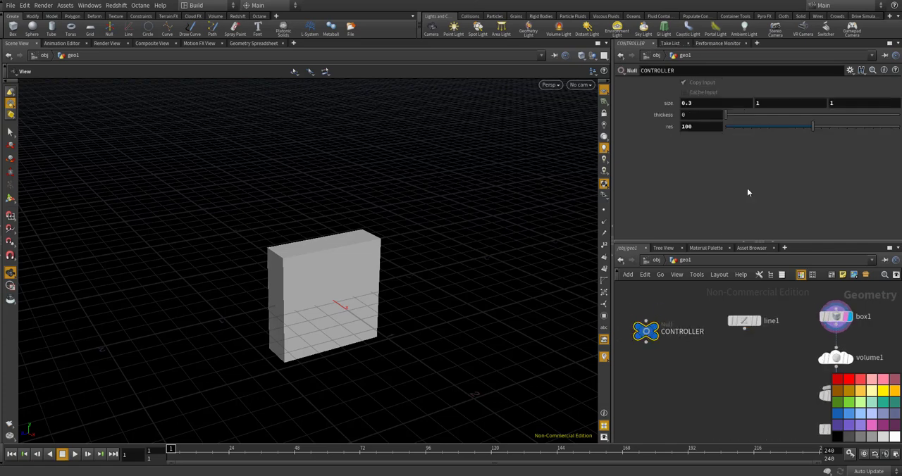
pyautogui.rightClick(766, 103)
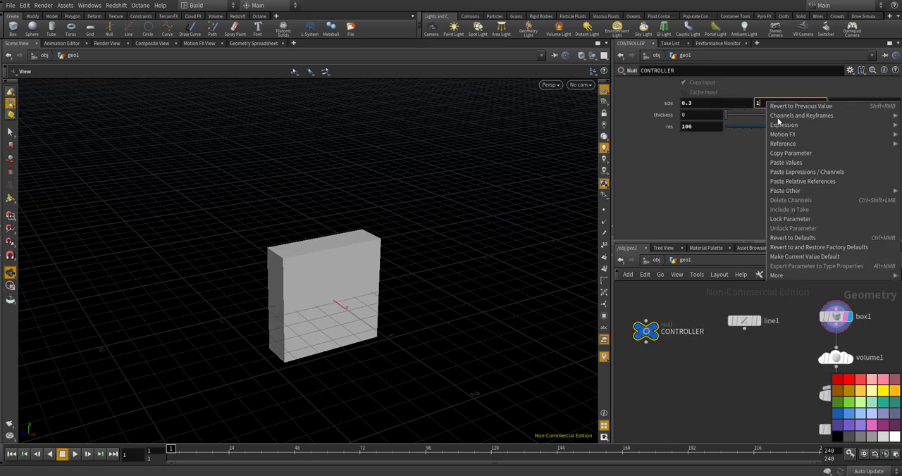
pyautogui.click(797, 154)
# Reference the copied size in line1's Origin Y with the expression -ch("../CONTROLLER/sizey")/2
pyautogui.scroll(2, 736, 319)
pyautogui.click(760, 322)
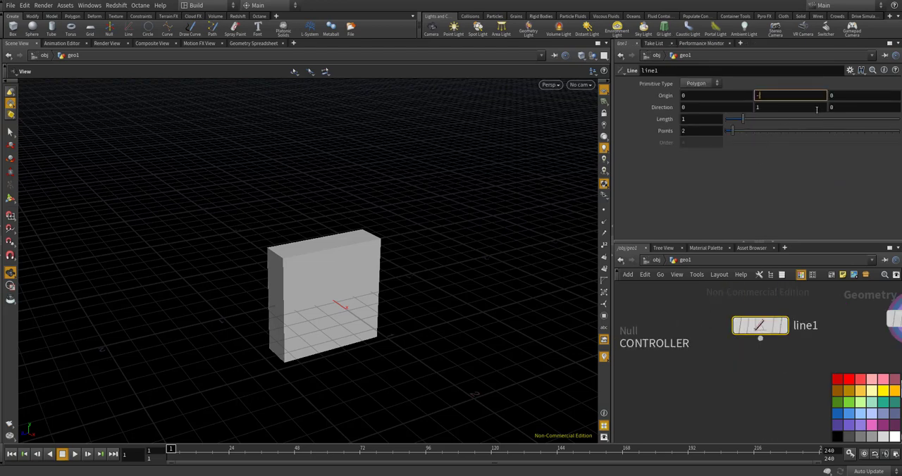
pyautogui.rightClick(760, 96)
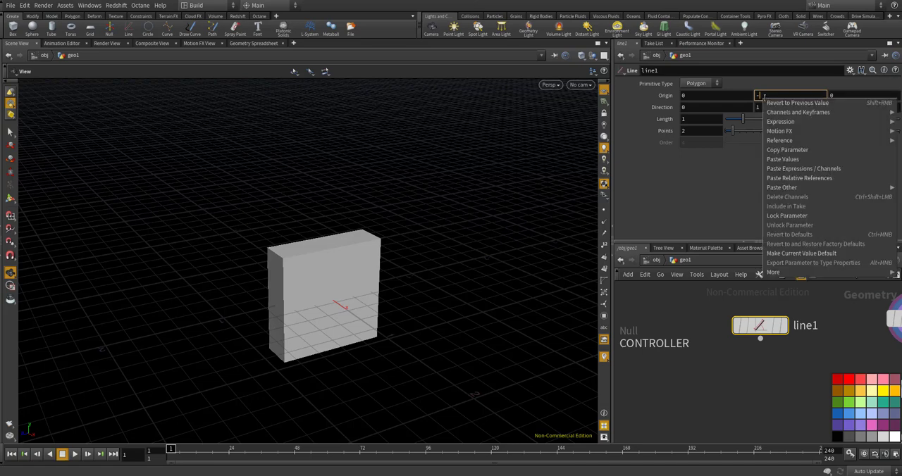
pyautogui.click(788, 177)
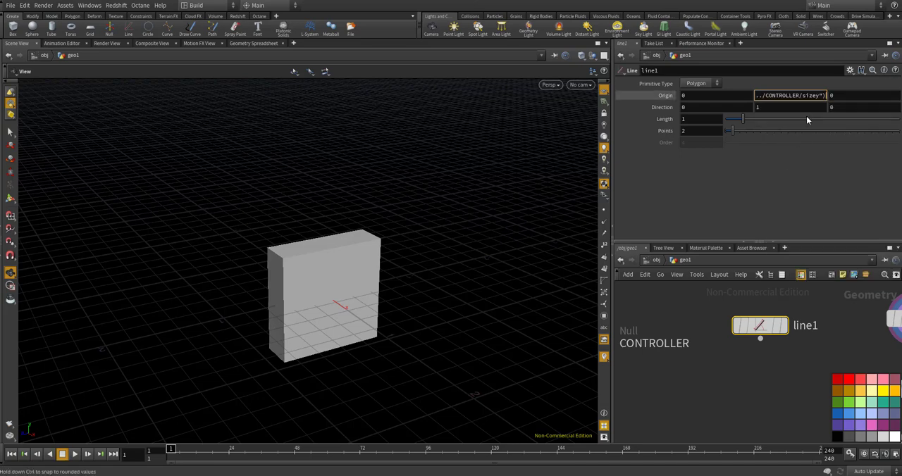
pyautogui.press('Return')
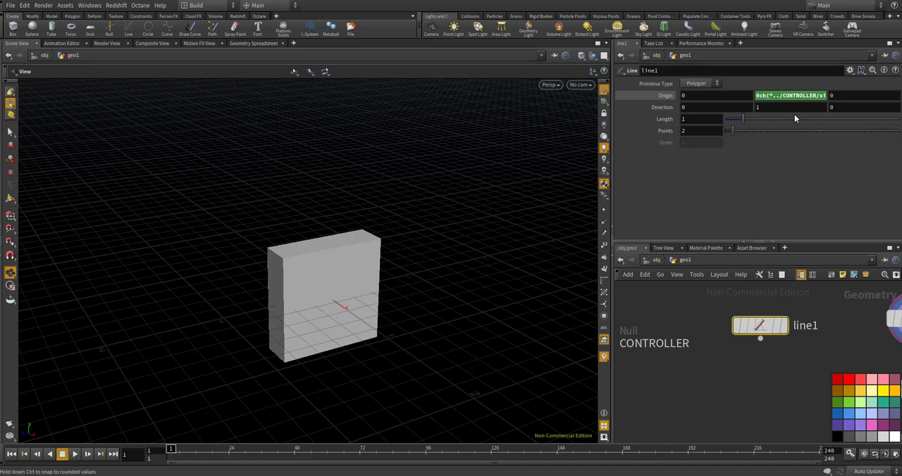
pyautogui.click(764, 96)
pyautogui.click(683, 96)
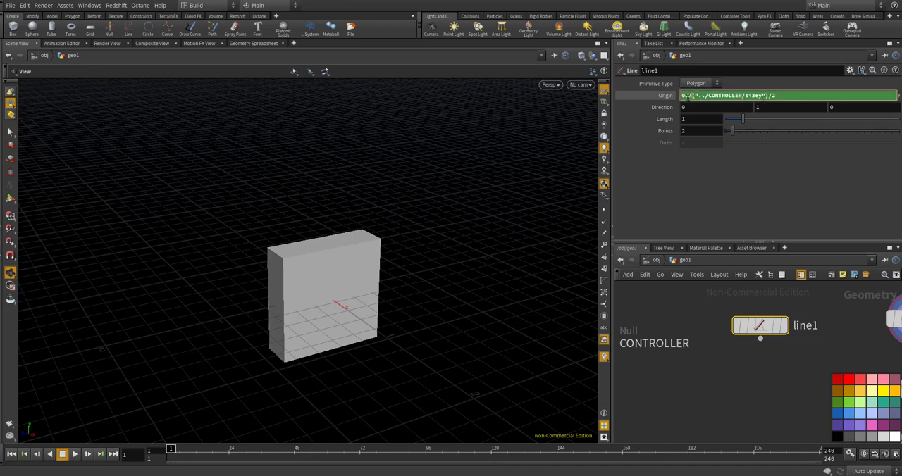
pyautogui.press('Delete')
pyautogui.press('Return')
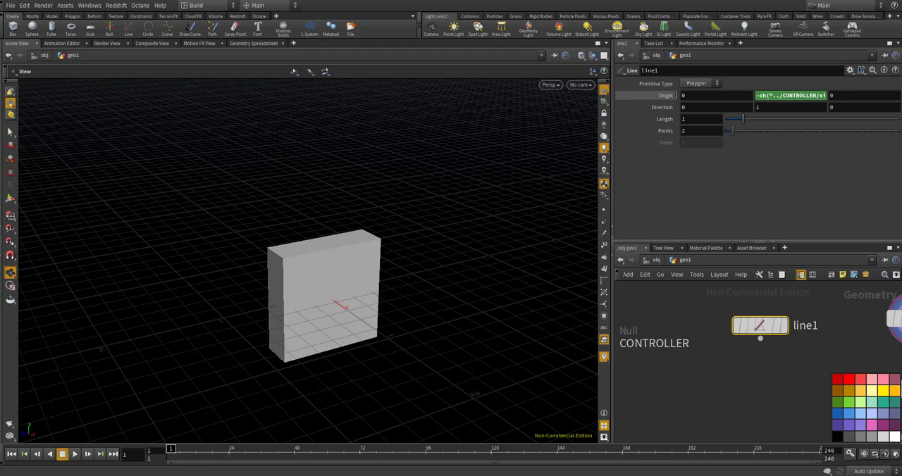
# Display line1 and link its Length to the CONTROLLER's Y size with ch("../CONTROLLER/sizey")
pyautogui.click(782, 325)
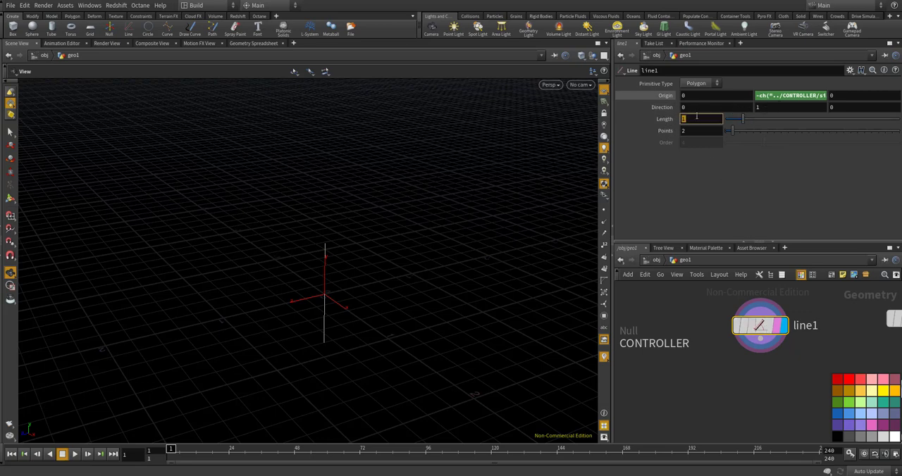
pyautogui.rightClick(696, 119)
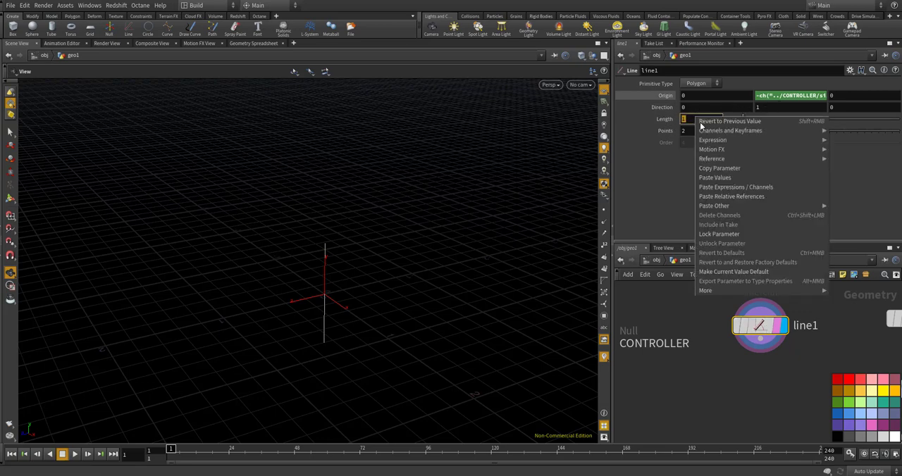
pyautogui.click(729, 196)
pyautogui.press('Return')
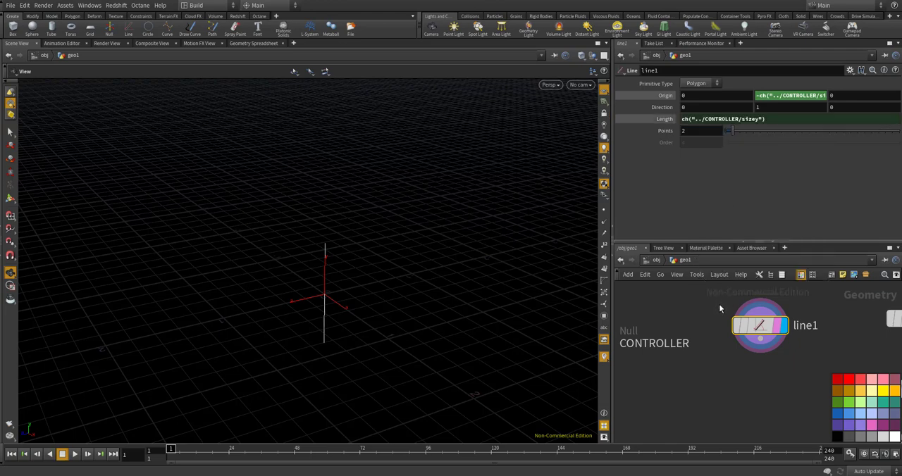
# Set the Y component of the CONTROLLER's size to 1.4 to test the linked line
pyautogui.scroll(-3, 718, 304)
pyautogui.click(646, 327)
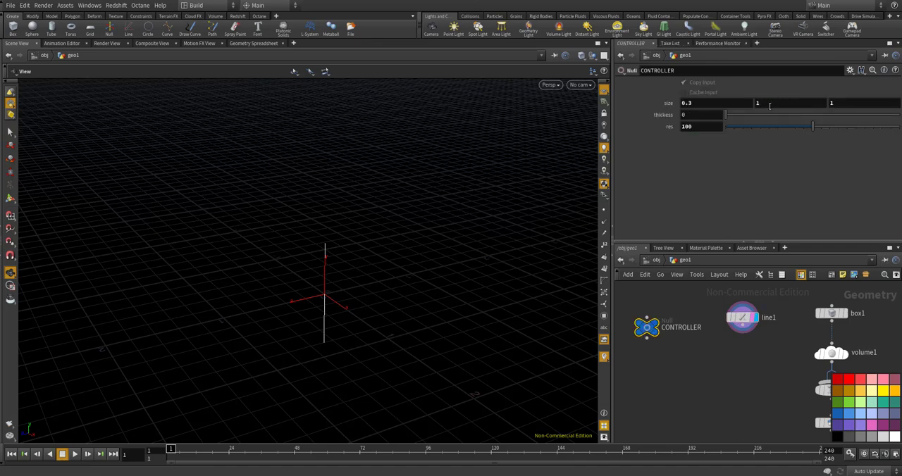
pyautogui.moveTo(765, 103); pyautogui.dragTo(803, 88, button='middle')
# Show box1 as a wireframe template around the displayed line and select line1
pyautogui.scroll(2, 854, 315)
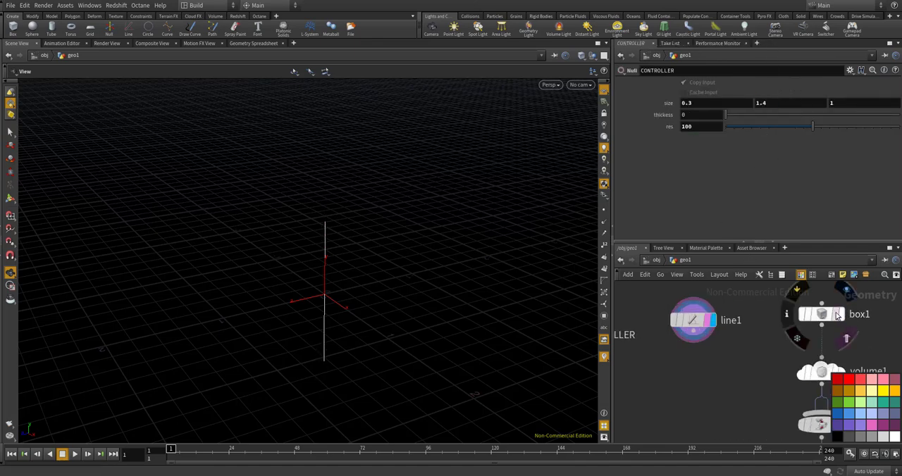
pyautogui.click(838, 315)
pyautogui.click(692, 319)
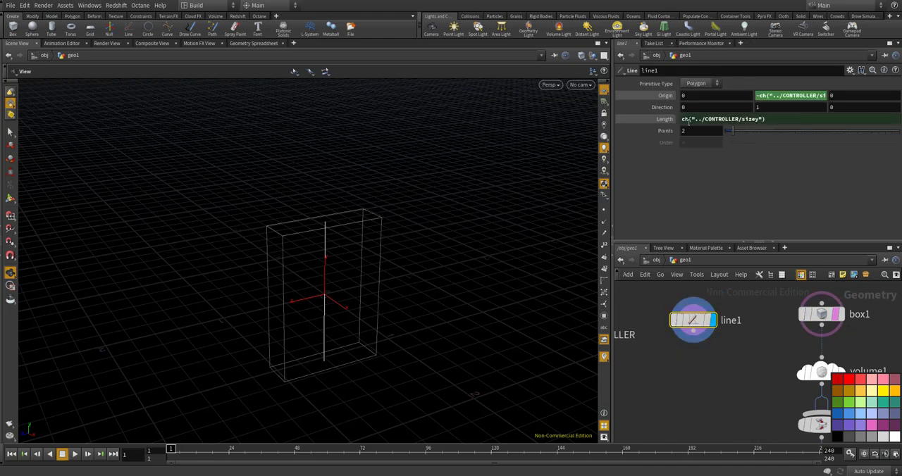
# Set the Y component of the CONTROLLER's size to 1
pyautogui.scroll(-3, 710, 292)
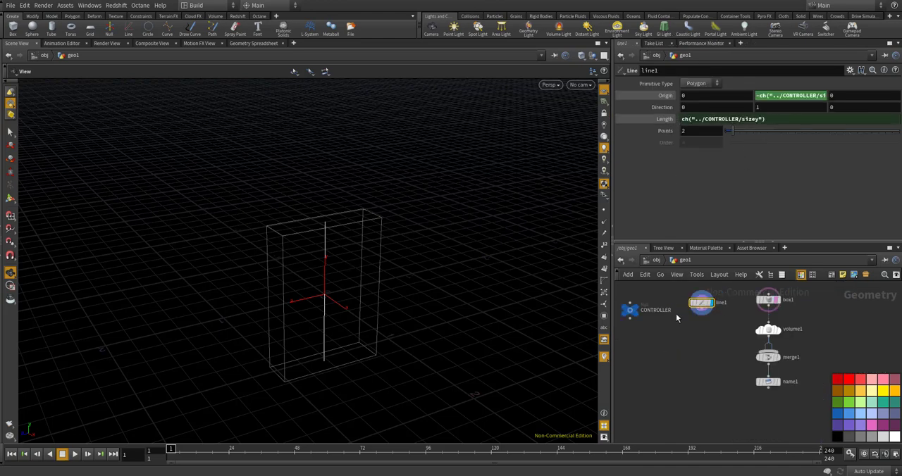
pyautogui.scroll(3, 634, 308)
pyautogui.click(626, 298)
pyautogui.click(646, 294)
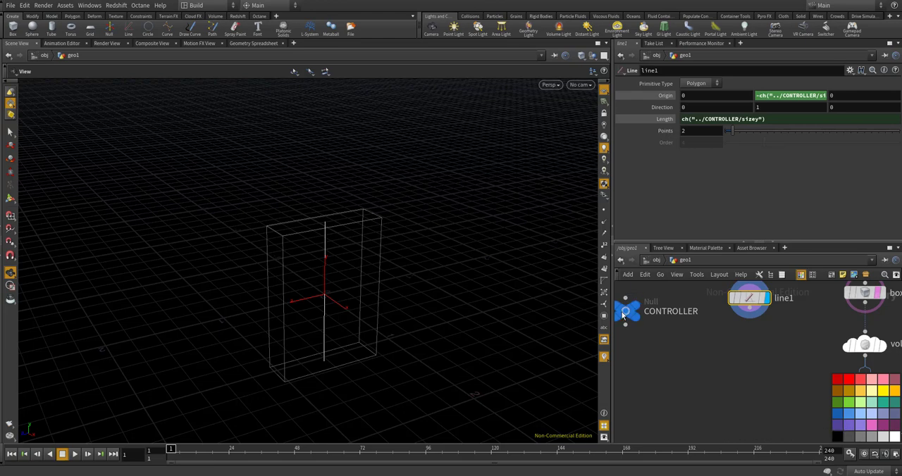
pyautogui.click(624, 310)
pyautogui.moveTo(767, 105); pyautogui.dragTo(730, 109)
pyautogui.write('1')
pyautogui.press('Return')
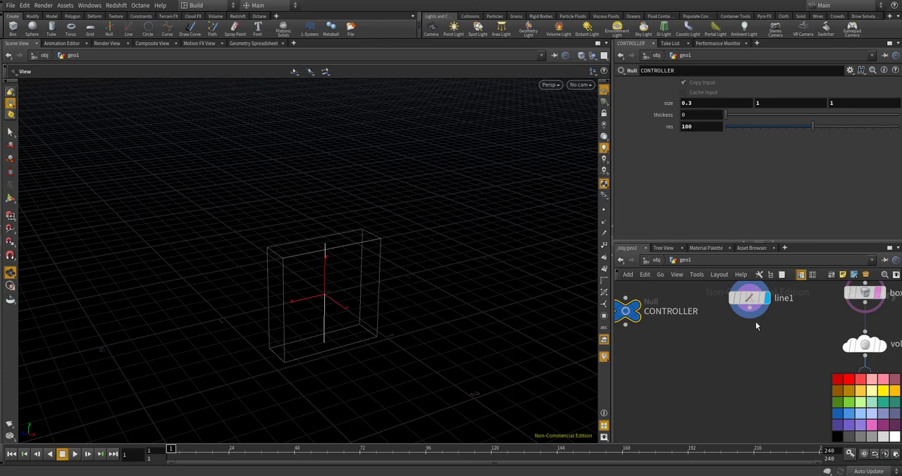
pyautogui.scroll(-2, 756, 346)
pyautogui.scroll(2, 758, 301)
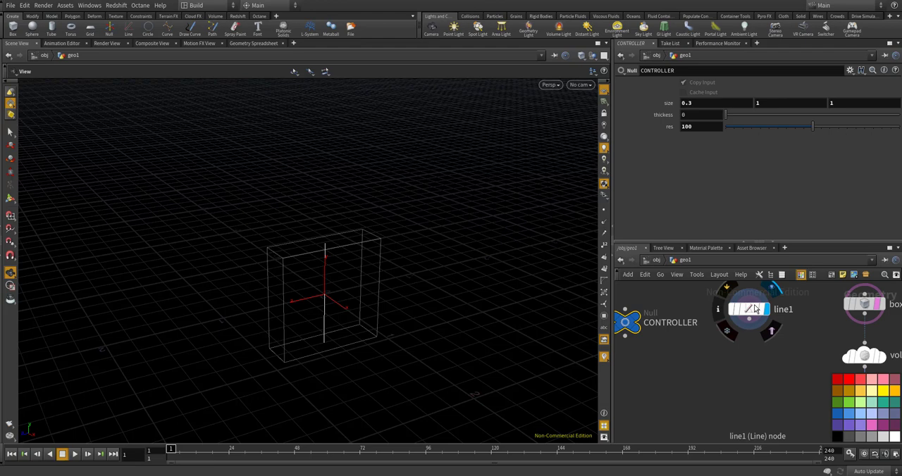
pyautogui.click(755, 308)
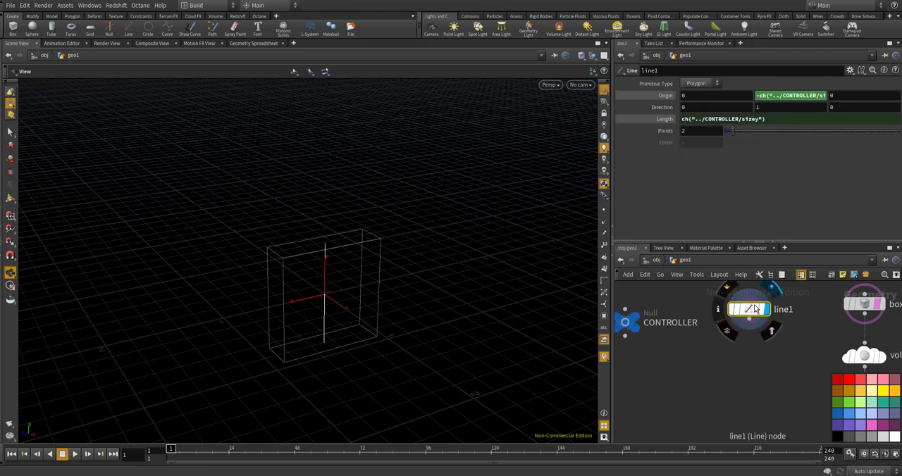
pyautogui.scroll(-1, 755, 308)
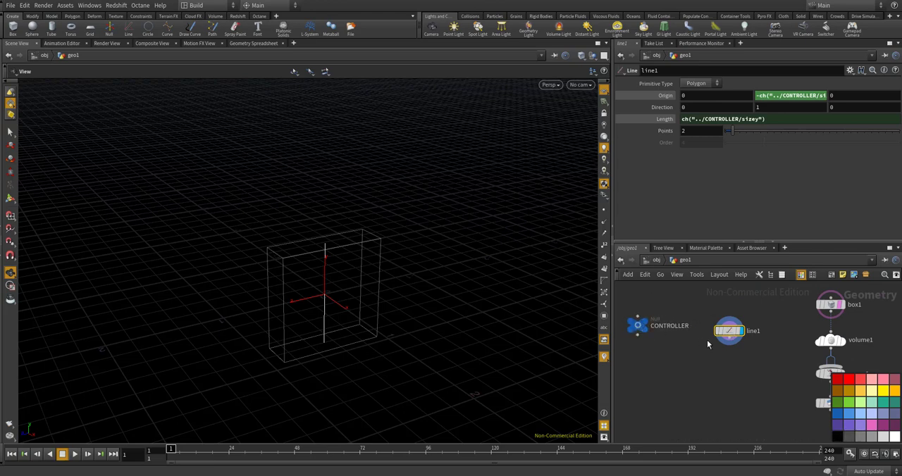
pyautogui.scroll(3, 719, 343)
pyautogui.press('Tab')
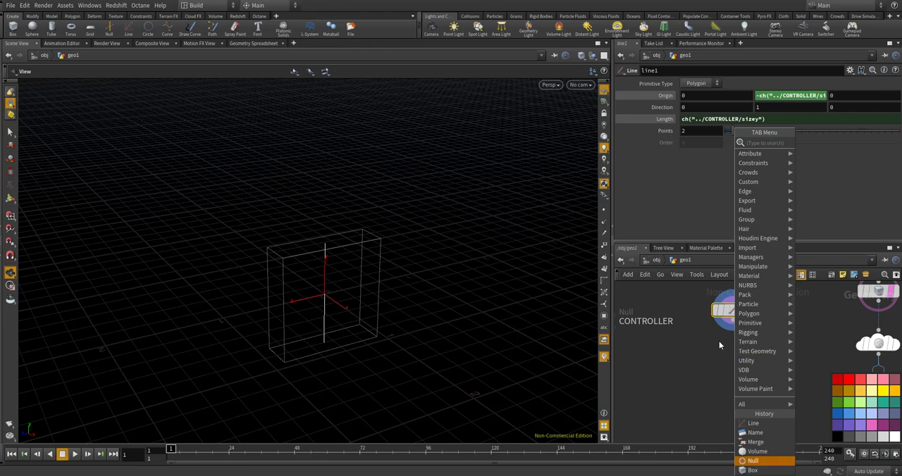
pyautogui.click(716, 342)
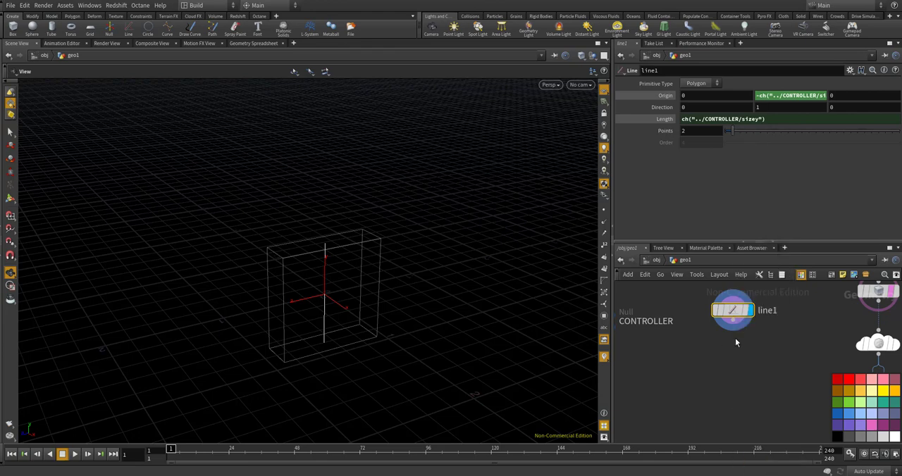
# Add a Transform node fed by line1 and turn on its display and template flags
pyautogui.press('Tab')
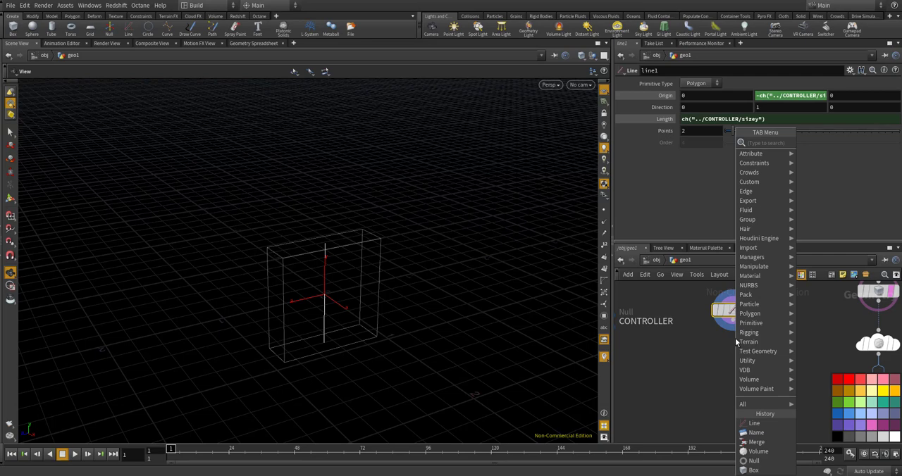
pyautogui.write('r')
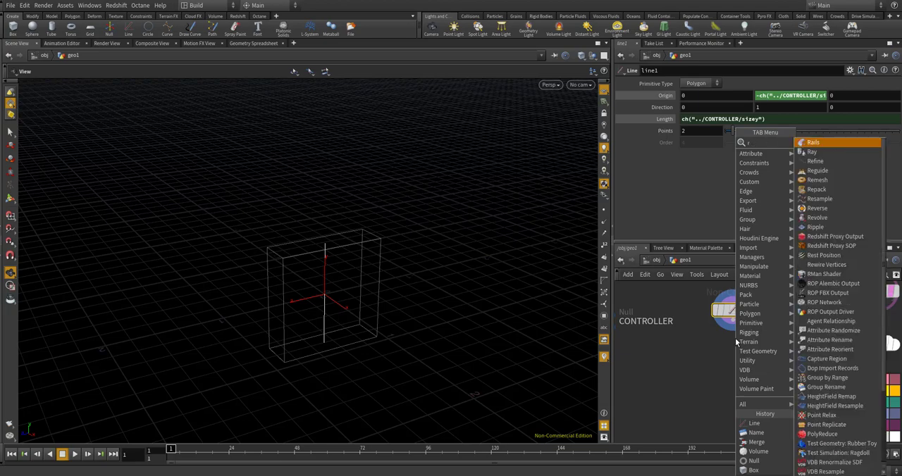
pyautogui.press('BackSpace')
pyautogui.write('trans')
pyautogui.press('Return')
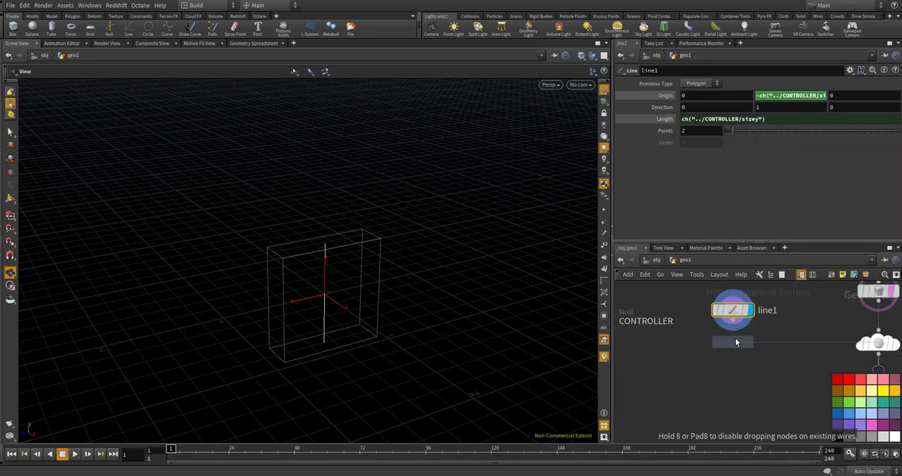
pyautogui.click(735, 343)
pyautogui.scroll(3, 725, 340)
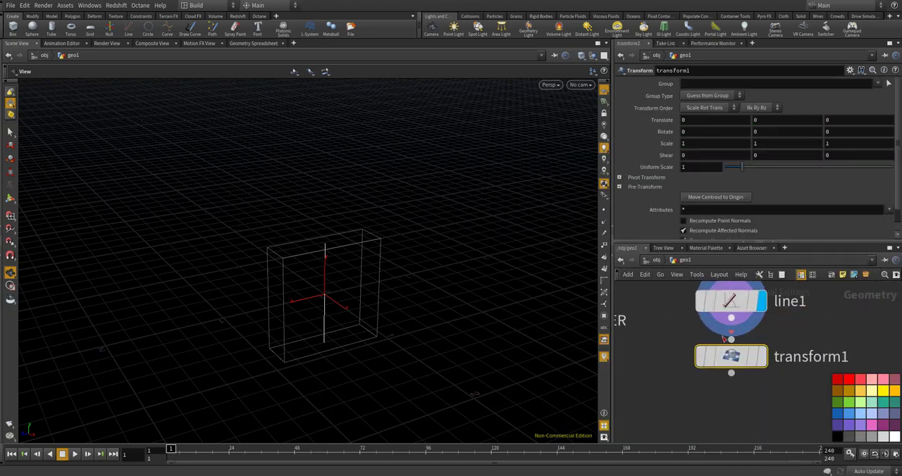
pyautogui.moveTo(729, 352); pyautogui.dragTo(743, 367)
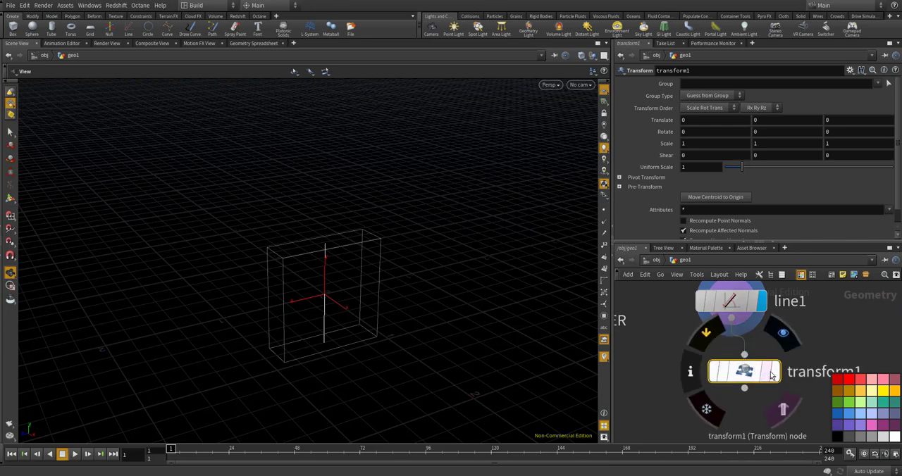
pyautogui.click(777, 373)
pyautogui.click(767, 374)
pyautogui.moveTo(746, 374); pyautogui.dragTo(759, 379)
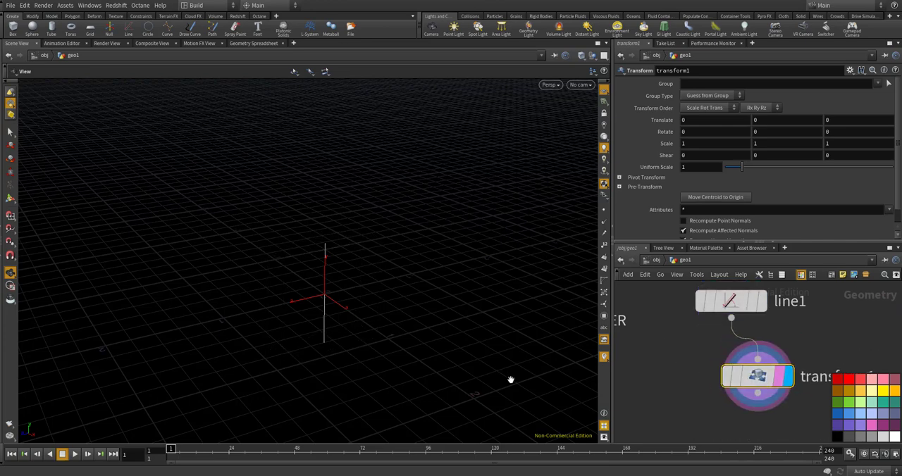
# Set transform1's X rotation to 90 and its Y scale to the expression 7/9
pyautogui.click(711, 132)
pyautogui.write('90')
pyautogui.press('Return')
pyautogui.click(760, 144)
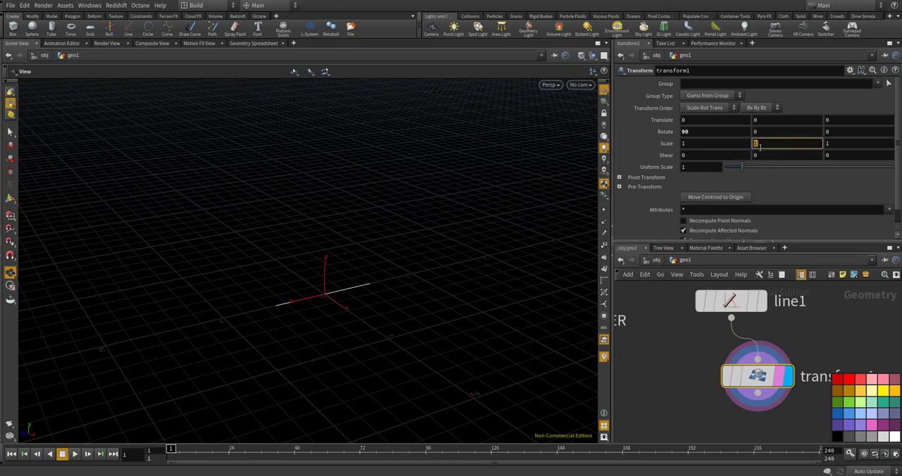
pyautogui.write('7/9')
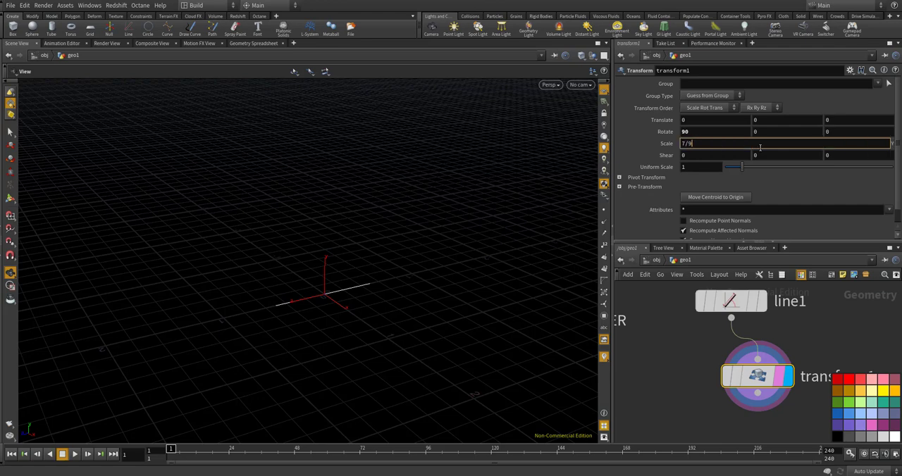
pyautogui.press('Return')
pyautogui.moveTo(411, 264); pyautogui.dragTo(405, 278)
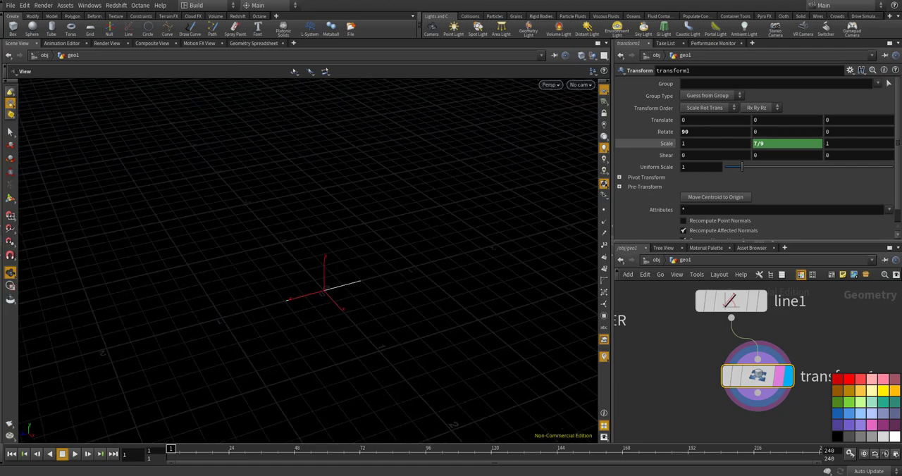
# Add a Resample node fed directly by line1 and turn on its display and template flags
pyautogui.scroll(-2, 758, 359)
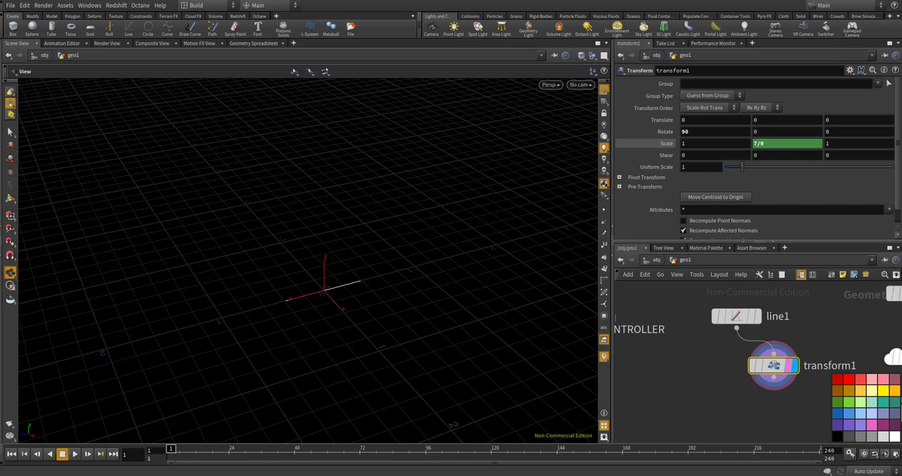
pyautogui.press('Tab')
pyautogui.write('r')
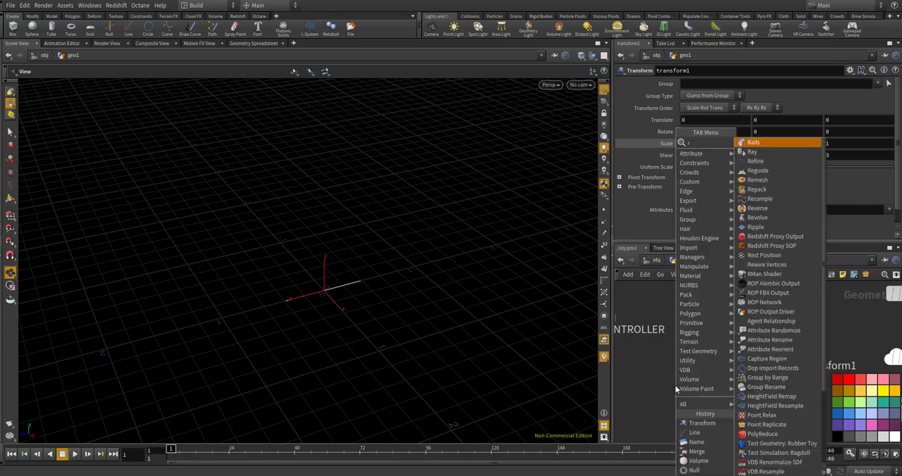
pyautogui.write('esamp')
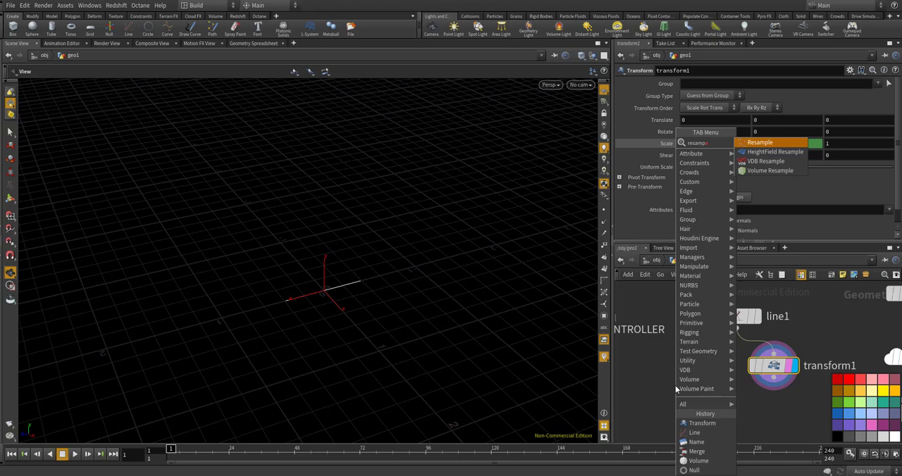
pyautogui.press('Return')
pyautogui.click(675, 385)
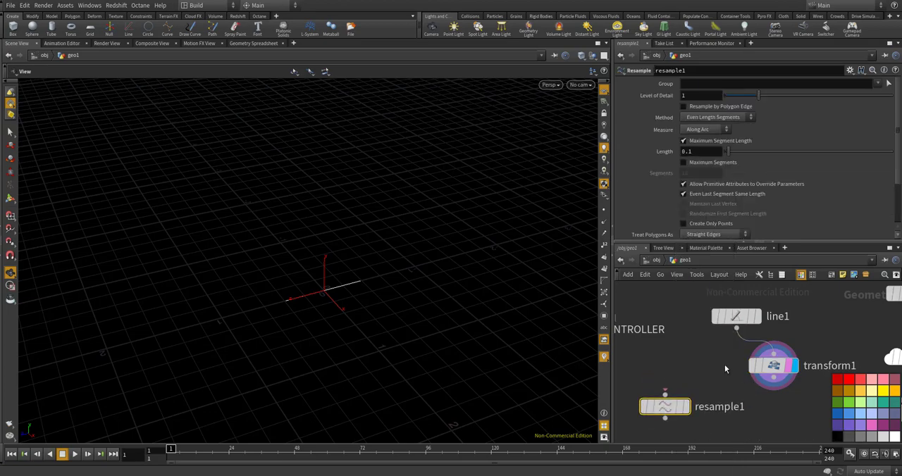
pyautogui.moveTo(732, 334); pyautogui.dragTo(664, 395)
pyautogui.click(684, 406)
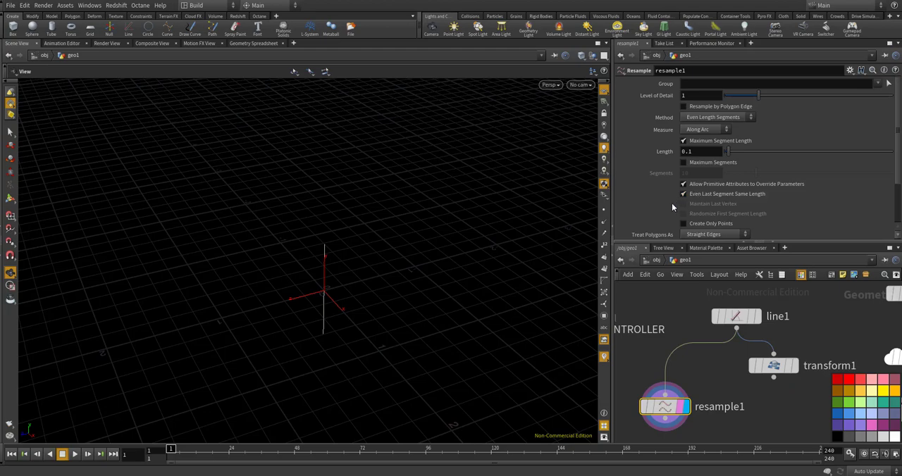
# Set resample1's maximum segment Length to 0.025 and show the points in the viewport
pyautogui.moveTo(696, 152); pyautogui.dragTo(658, 152)
pyautogui.write('025')
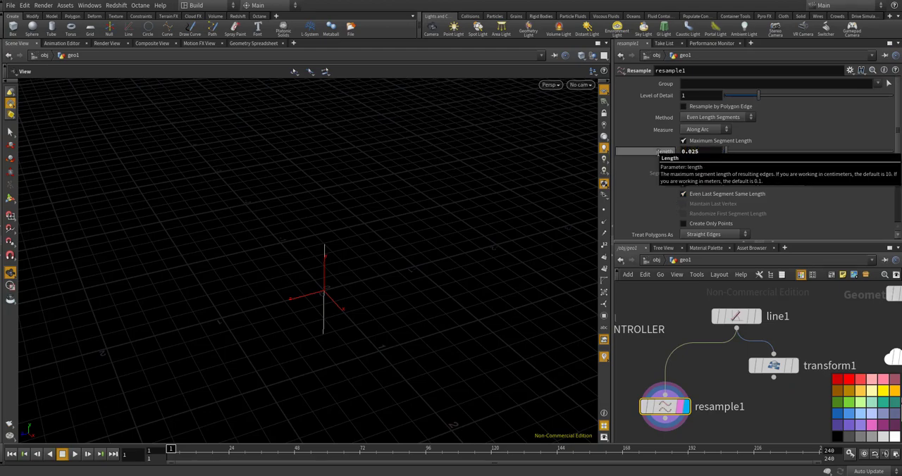
pyautogui.press('Return')
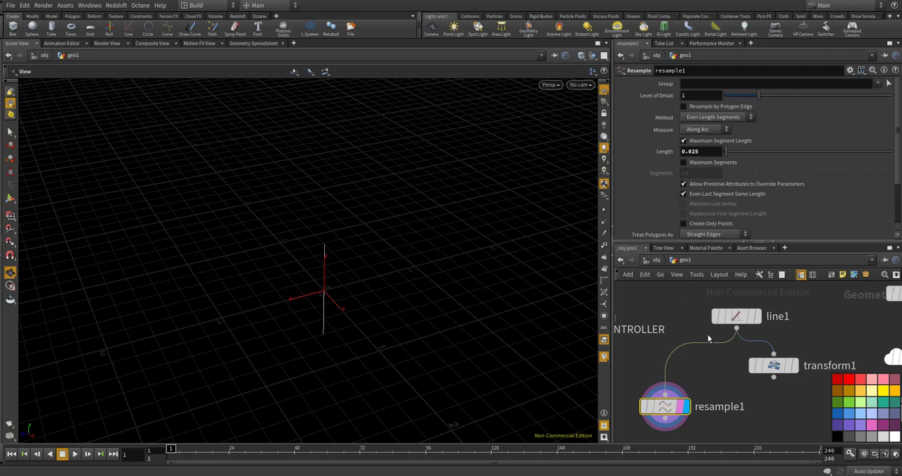
pyautogui.click(603, 209)
pyautogui.moveTo(320, 296); pyautogui.dragTo(407, 298)
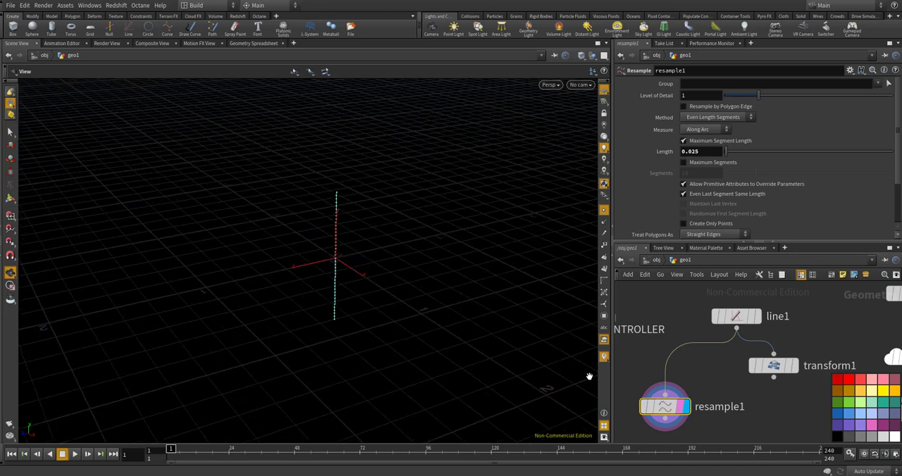
# Duplicate resample1 and connect the copy to the output of transform1
pyautogui.scroll(-5, 648, 359)
pyautogui.scroll(5, 652, 367)
pyautogui.moveTo(657, 393); pyautogui.dragTo(660, 400)
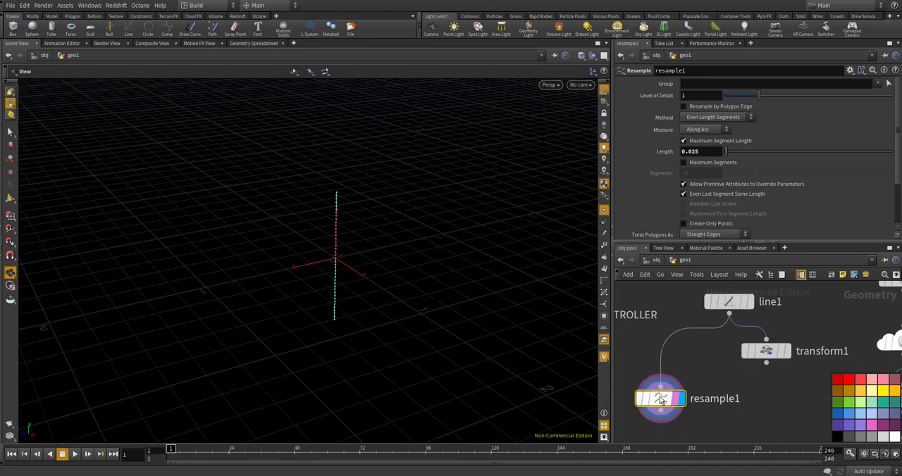
pyautogui.hotkey('ctrl', 'c')
pyautogui.hotkey('ctrl', 'v')
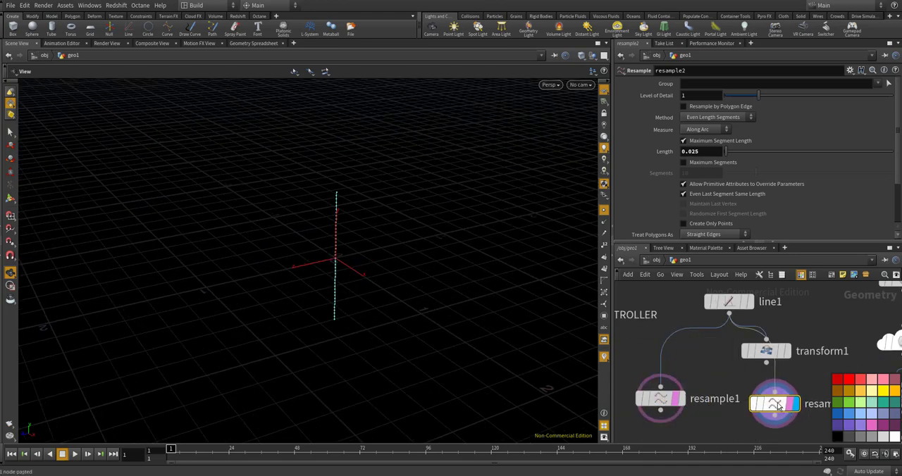
pyautogui.click(768, 404)
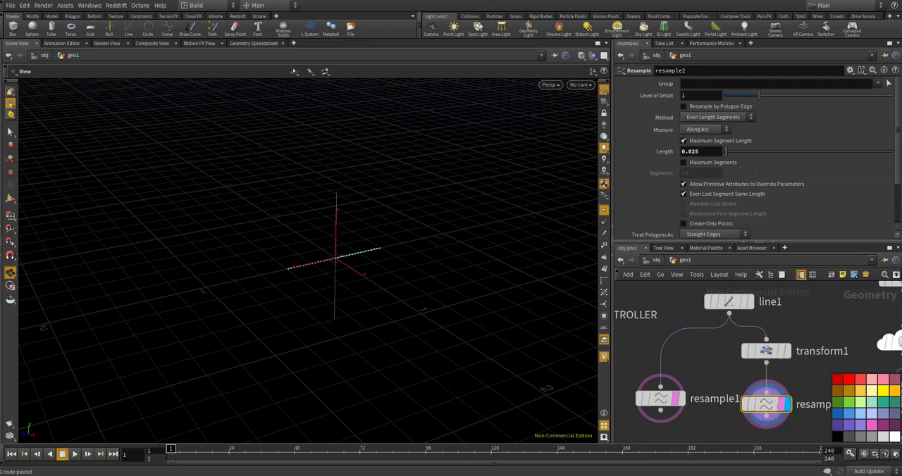
# Review transform1's Y scale expression and copy the Z component of the CONTROLLER's size as a parameter
pyautogui.click(766, 352)
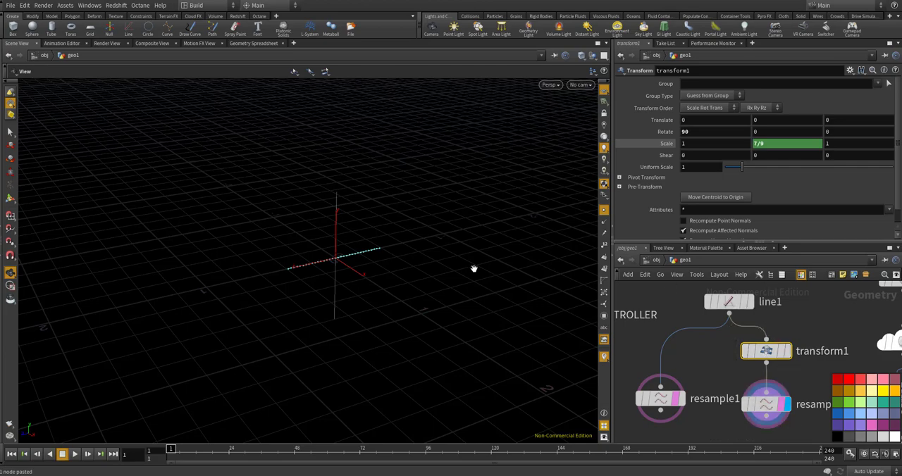
pyautogui.moveTo(474, 269); pyautogui.dragTo(467, 310)
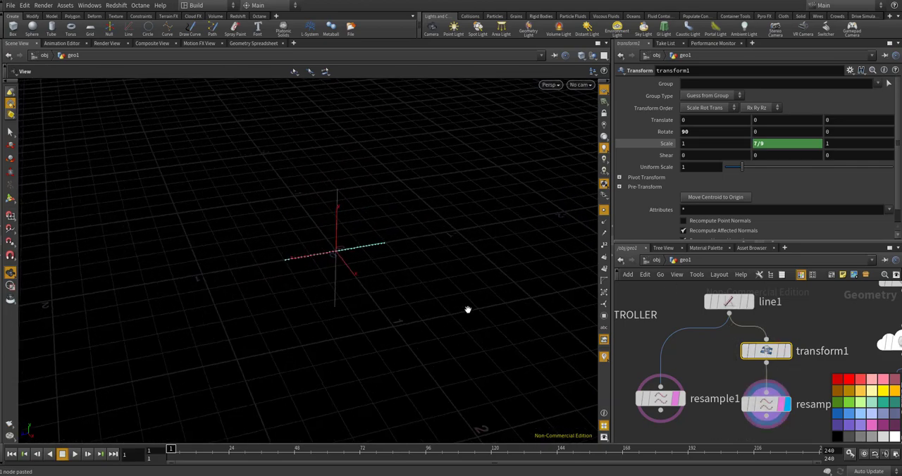
pyautogui.click(769, 143)
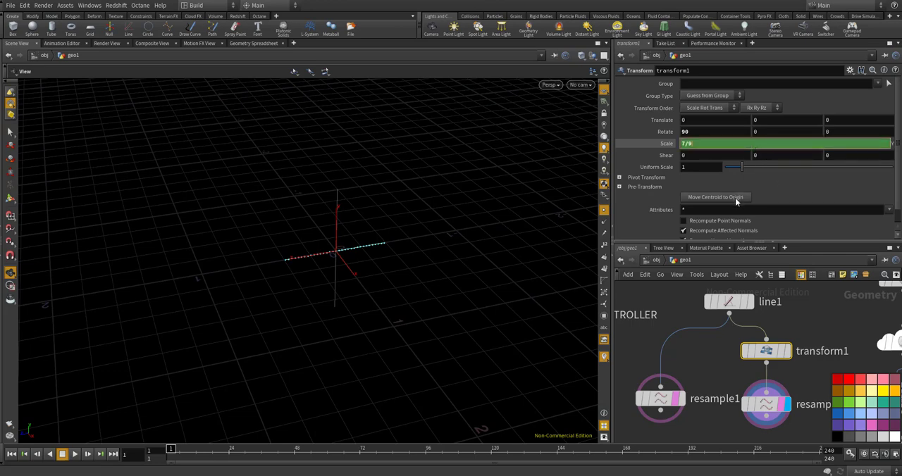
pyautogui.scroll(-3, 734, 328)
pyautogui.scroll(3, 647, 334)
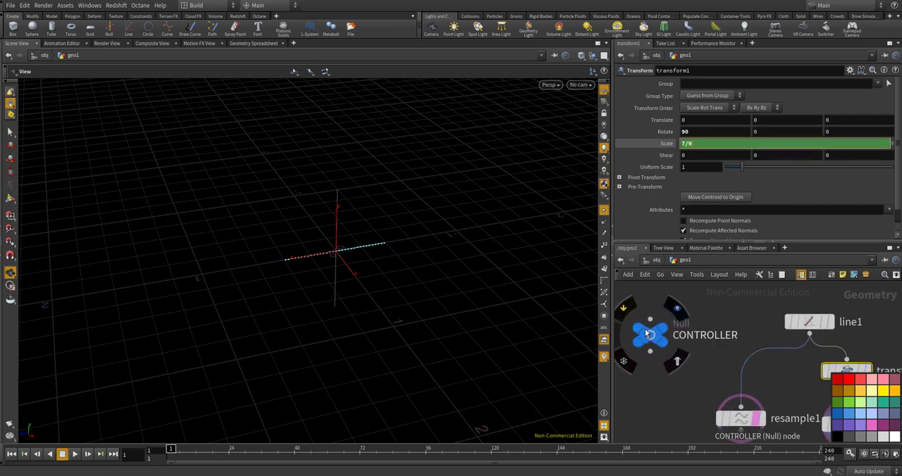
pyautogui.click(646, 334)
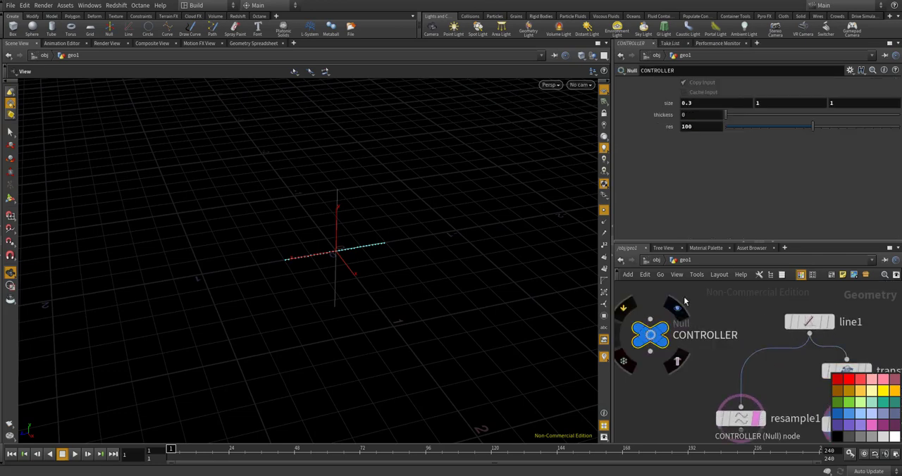
pyautogui.click(839, 102)
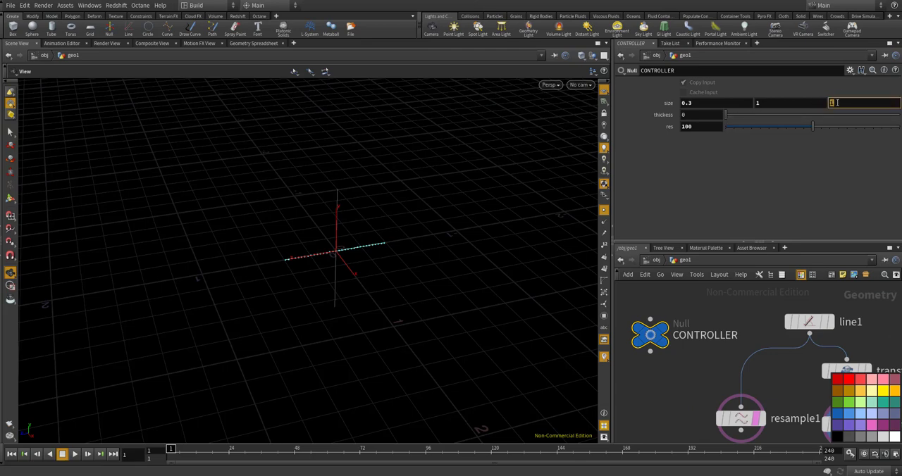
pyautogui.rightClick(835, 102)
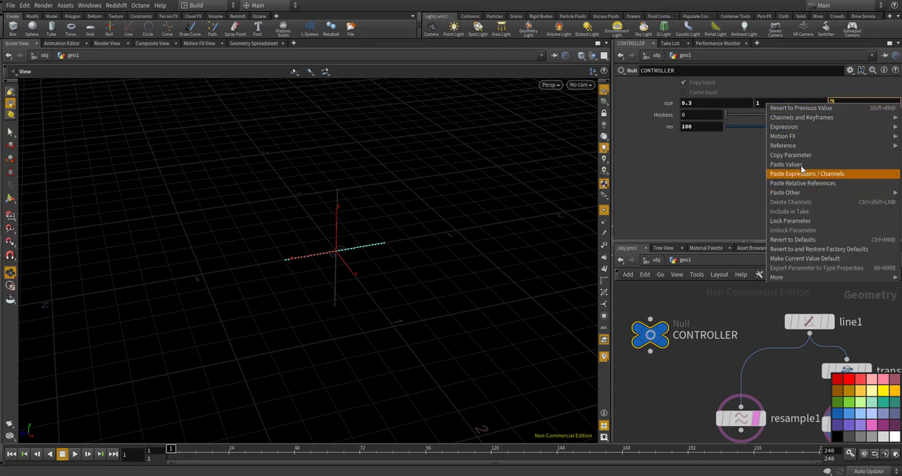
pyautogui.click(799, 155)
# Compare line1's linked Origin and Length with the CONTROLLER's size values, and return to transform1's parameters
pyautogui.click(808, 322)
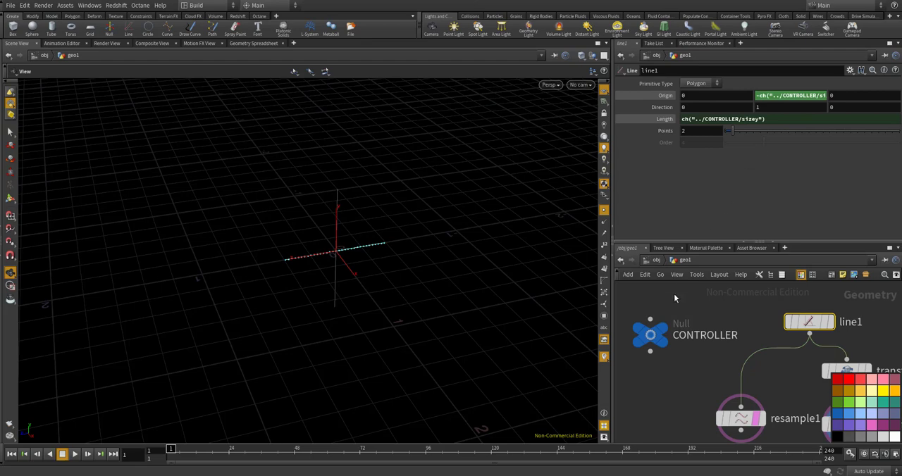
pyautogui.click(652, 336)
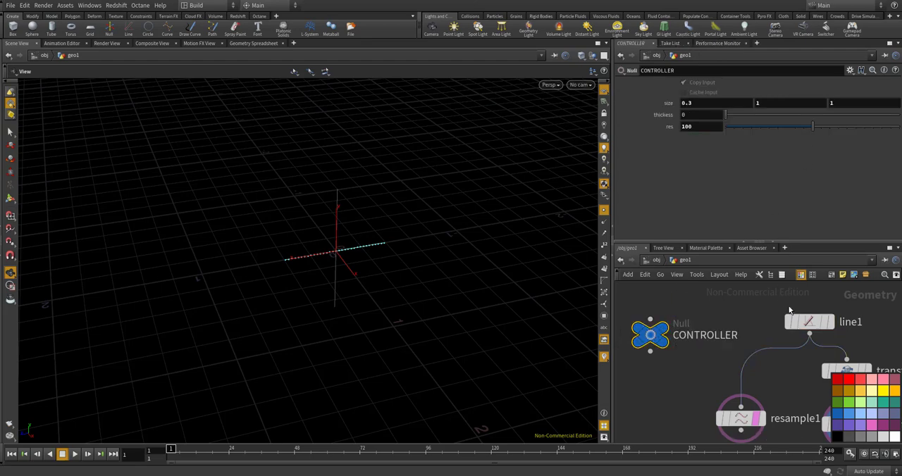
pyautogui.click(808, 322)
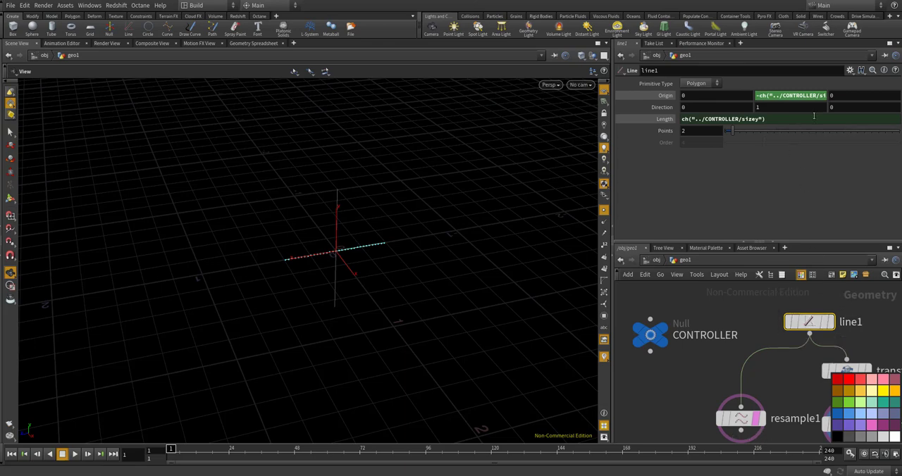
pyautogui.scroll(-3, 779, 345)
pyautogui.scroll(3, 822, 368)
pyautogui.click(818, 363)
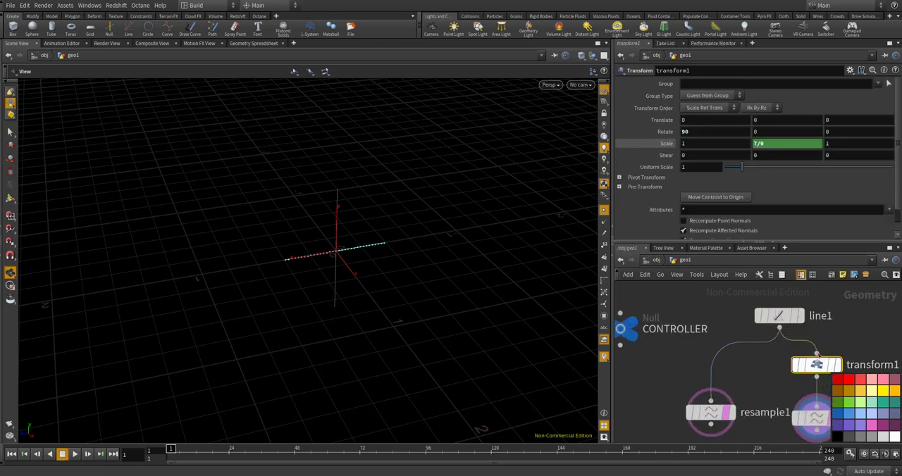
# Multiply transform1's 7/9 Y scale by a relative reference to the CONTROLLER's copied Z size
pyautogui.click(773, 143)
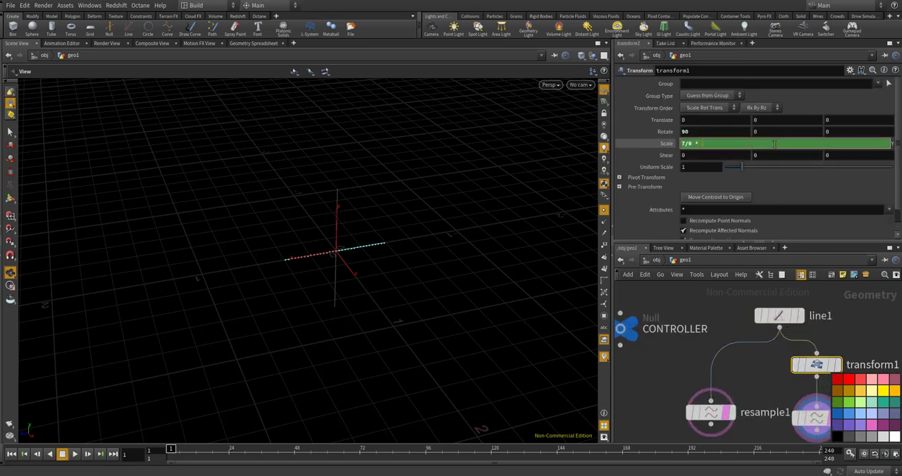
pyautogui.rightClick(775, 144)
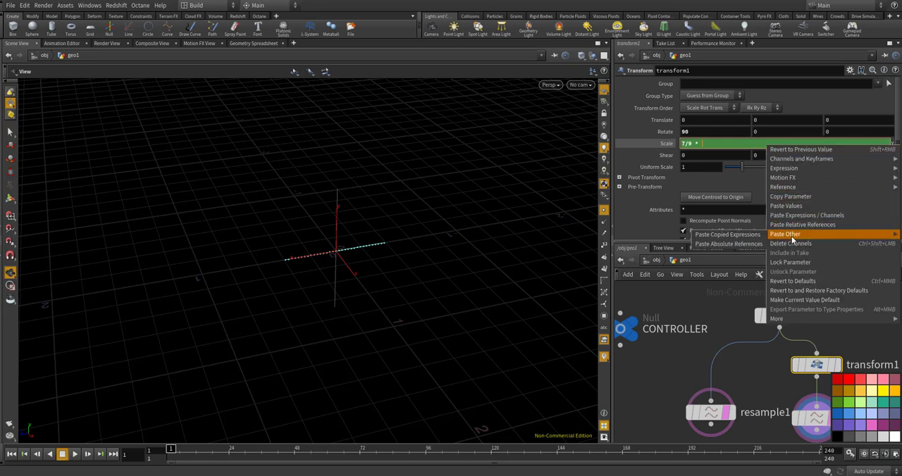
pyautogui.click(791, 225)
pyautogui.press('Return')
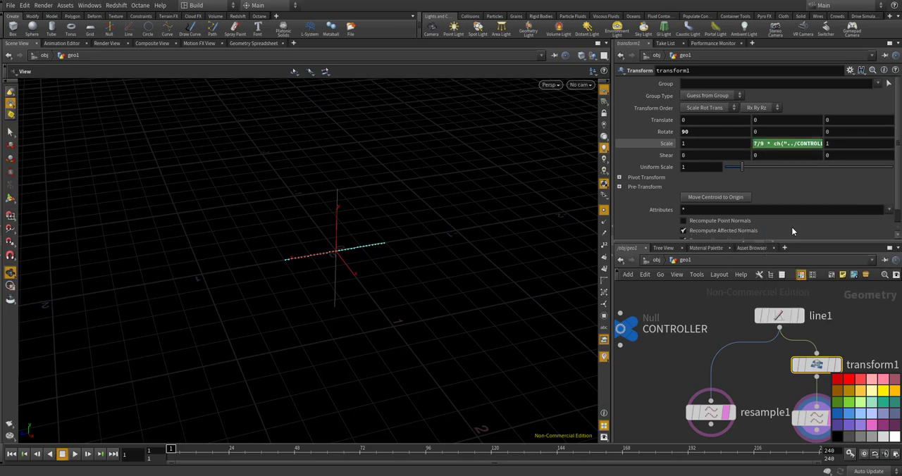
pyautogui.scroll(-5, 716, 314)
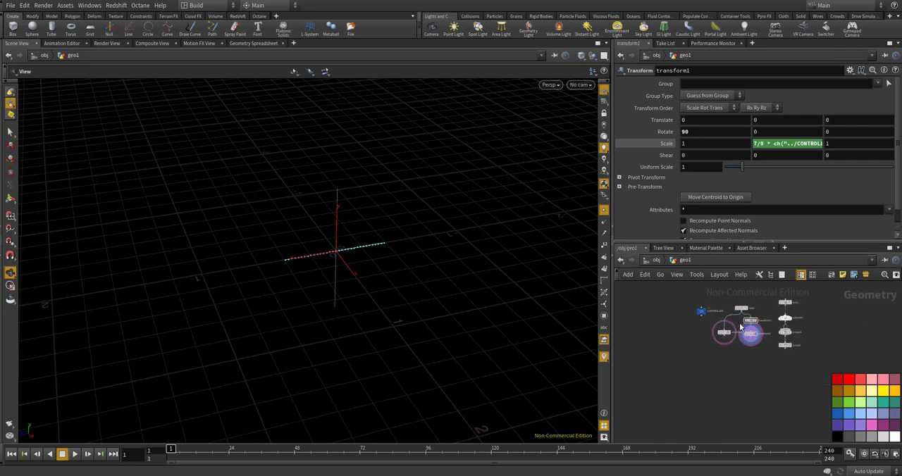
# Add a Copy Stamp node below the resample nodes, display resample1 and connect it to the copy node's first input
pyautogui.scroll(5, 751, 337)
pyautogui.moveTo(755, 328); pyautogui.dragTo(757, 322)
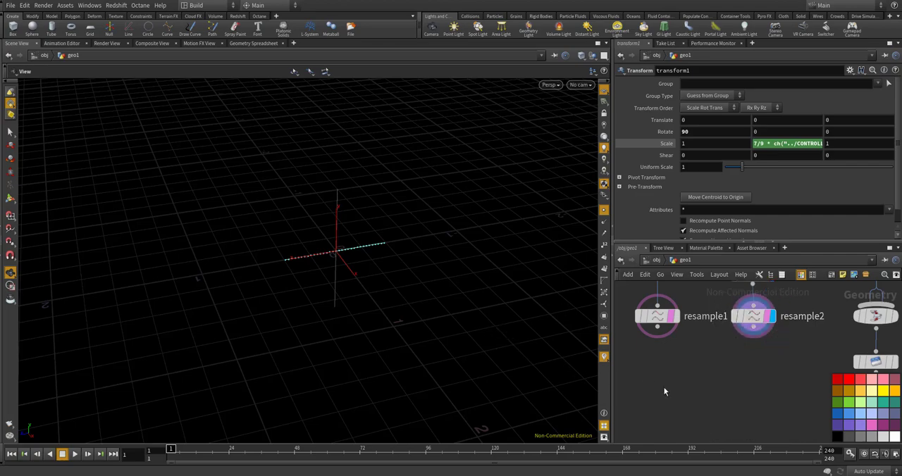
pyautogui.press('Tab')
pyautogui.write('copy')
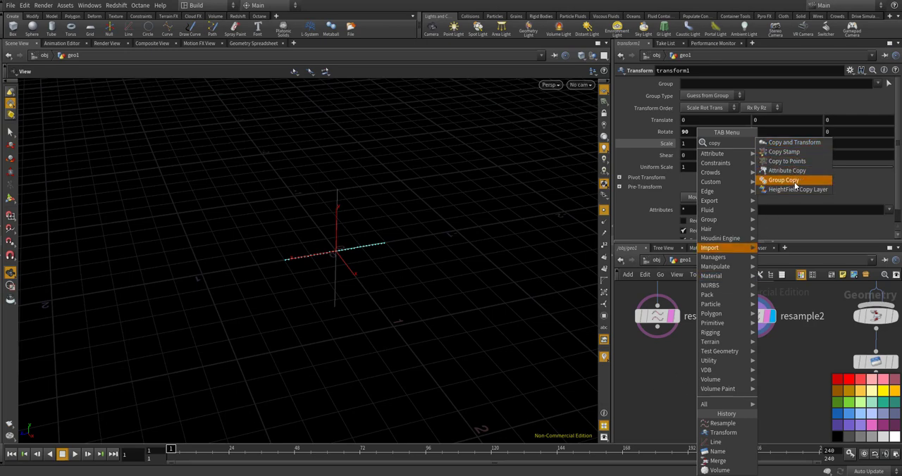
pyautogui.click(789, 152)
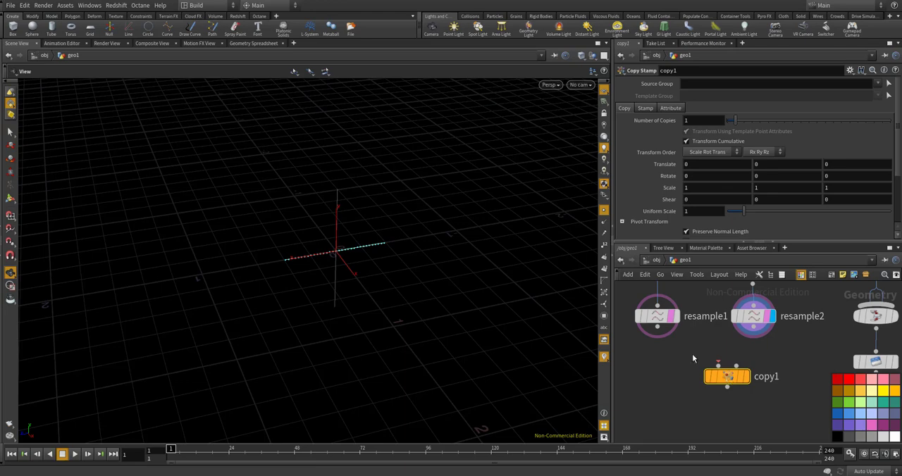
pyautogui.scroll(2, 692, 353)
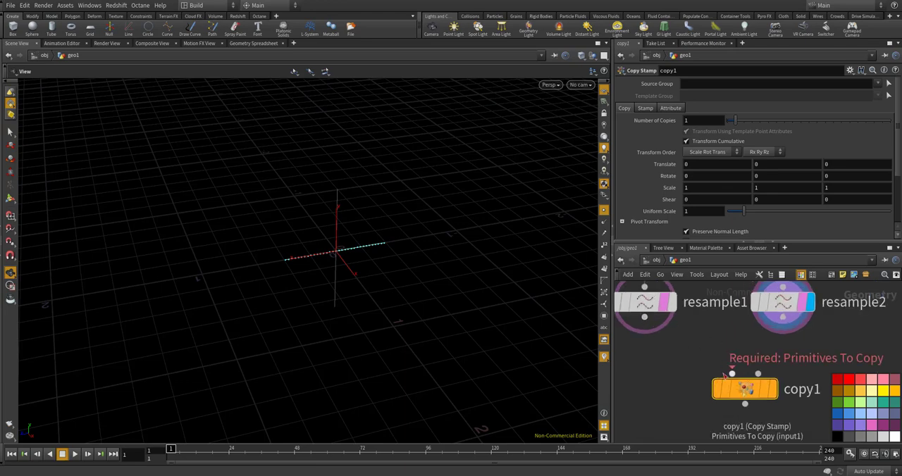
pyautogui.click(671, 302)
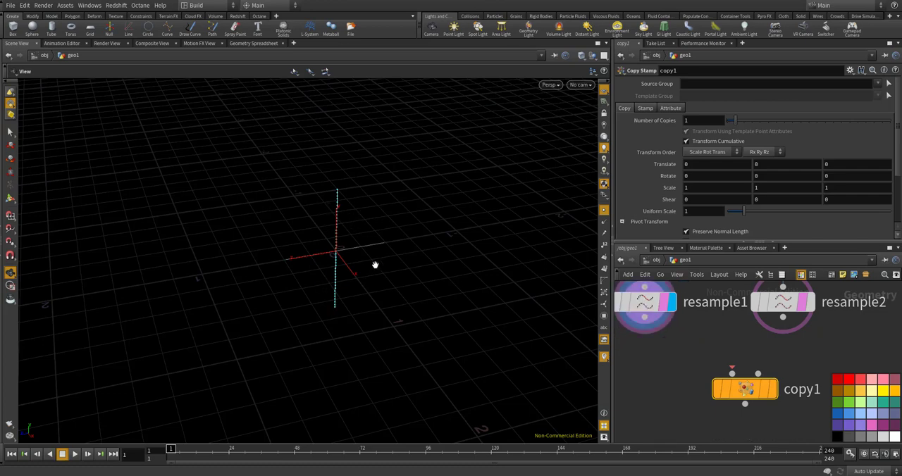
pyautogui.moveTo(644, 318); pyautogui.dragTo(732, 374)
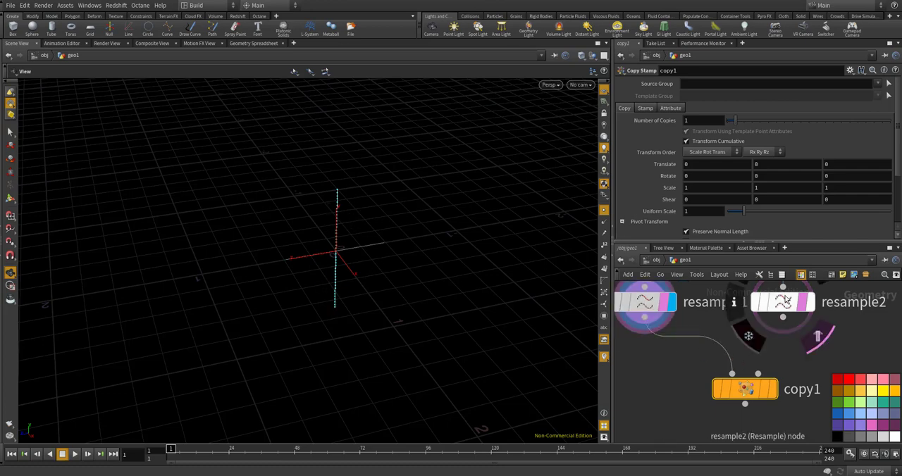
# Display resample2 and set its maximum segment Length to 0.35
pyautogui.click(778, 303)
pyautogui.click(810, 303)
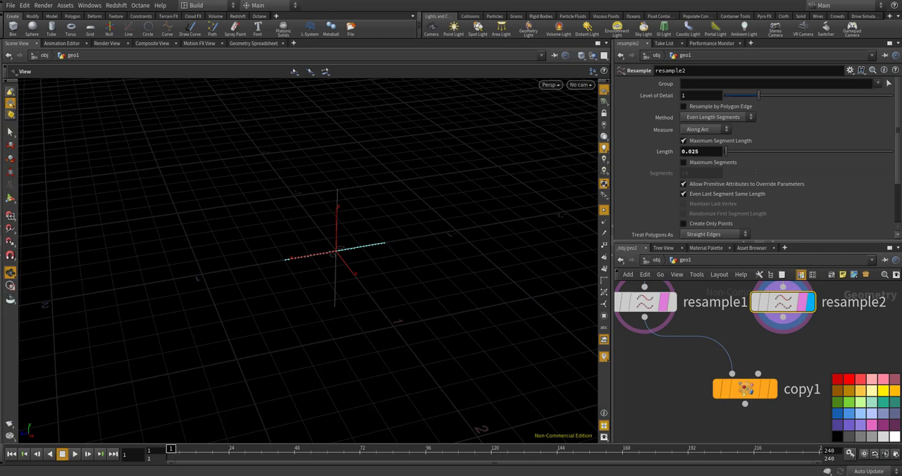
pyautogui.moveTo(790, 303)
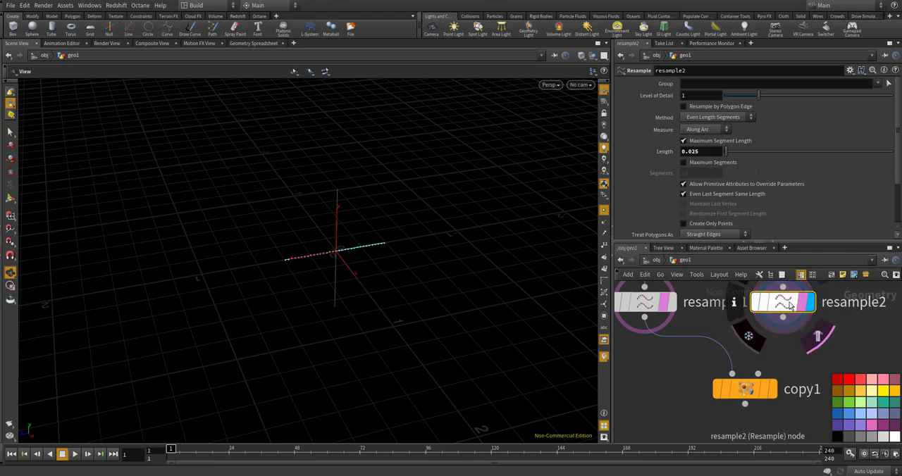
pyautogui.click(693, 151)
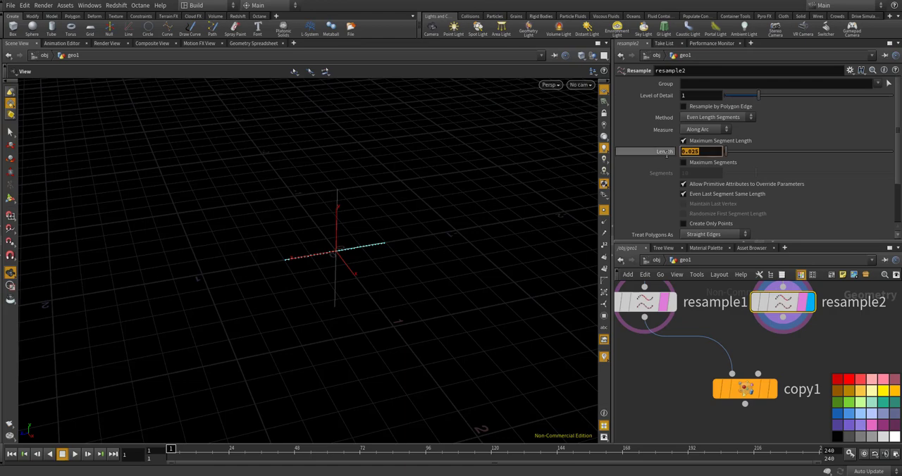
pyautogui.write('0.')
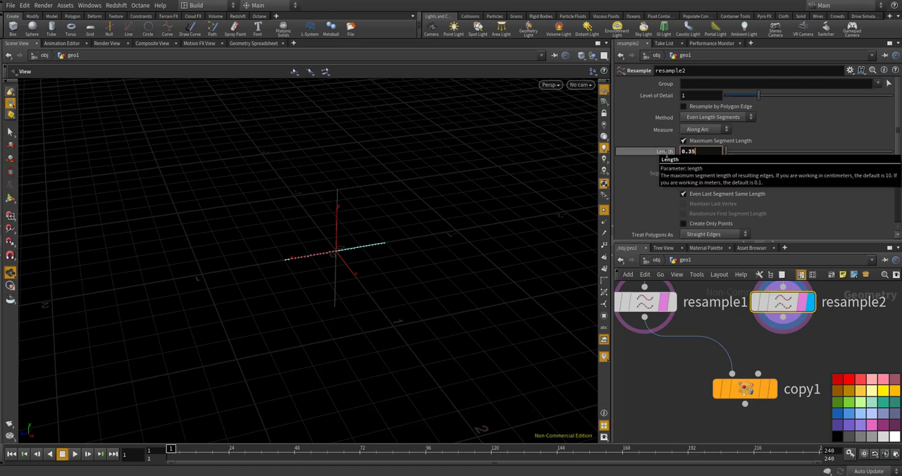
pyautogui.press('Return')
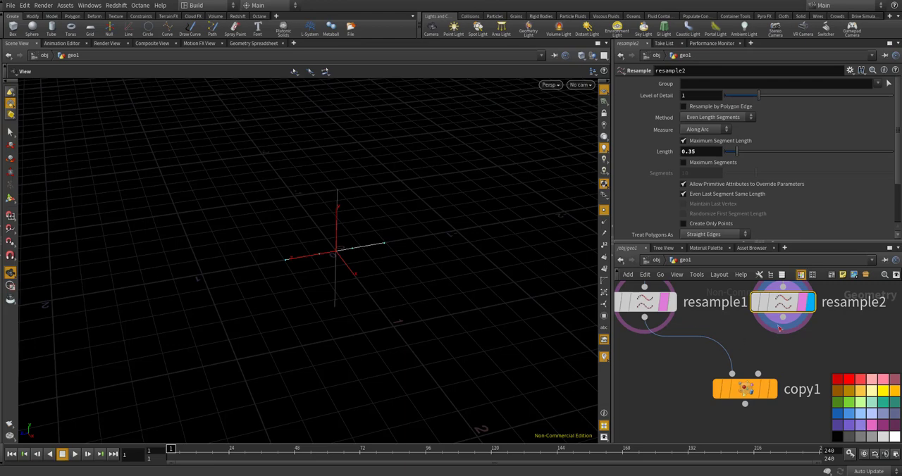
# Connect resample2 to copy1's second input and display the copied vertical lines in the viewport
pyautogui.click(783, 318)
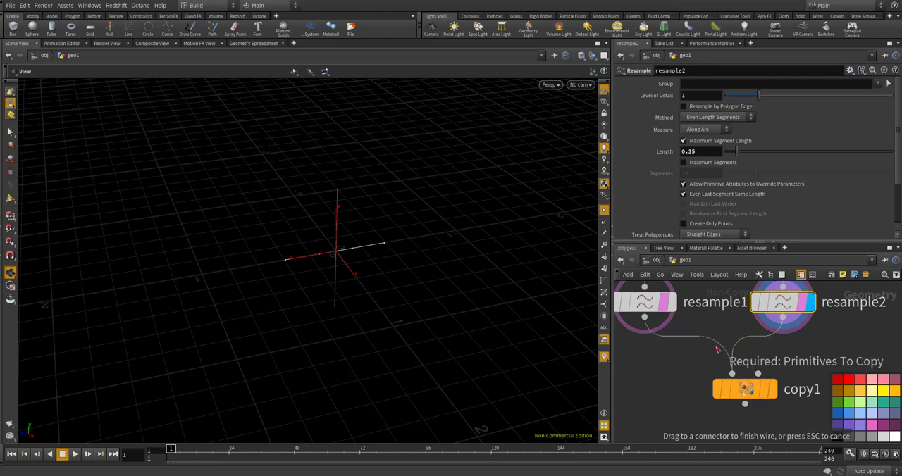
pyautogui.click(757, 374)
pyautogui.click(768, 392)
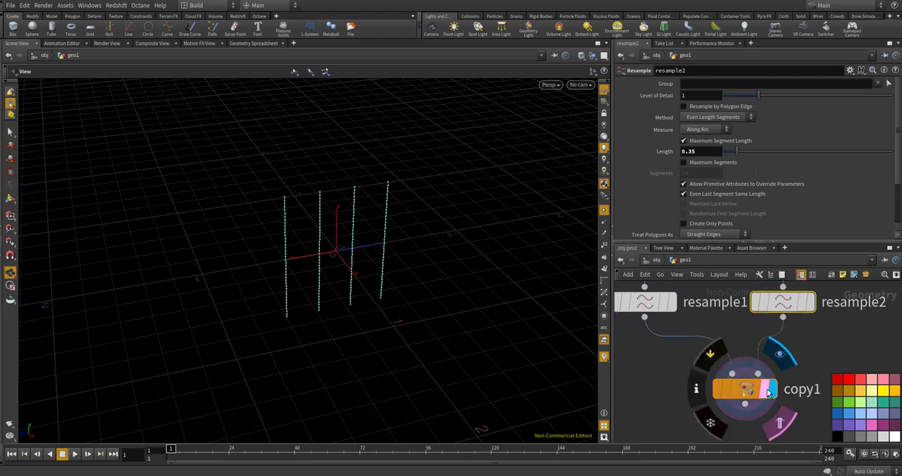
pyautogui.moveTo(752, 394); pyautogui.dragTo(738, 391)
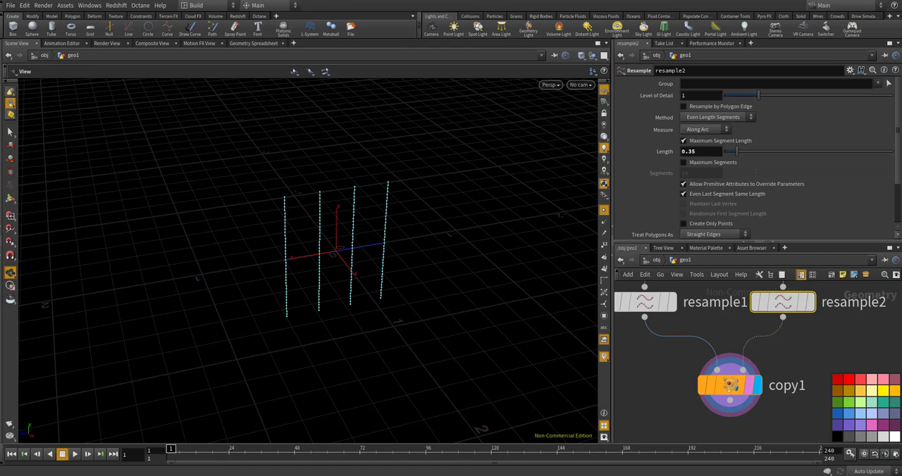
pyautogui.scroll(-3, 724, 331)
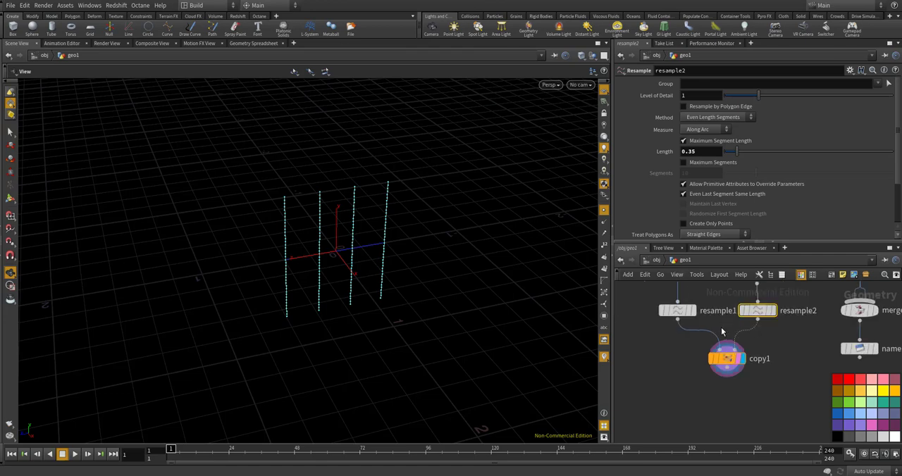
pyautogui.moveTo(723, 333); pyautogui.dragTo(718, 298, button='middle')
pyautogui.scroll(2, 718, 298)
pyautogui.moveTo(721, 340); pyautogui.dragTo(713, 343)
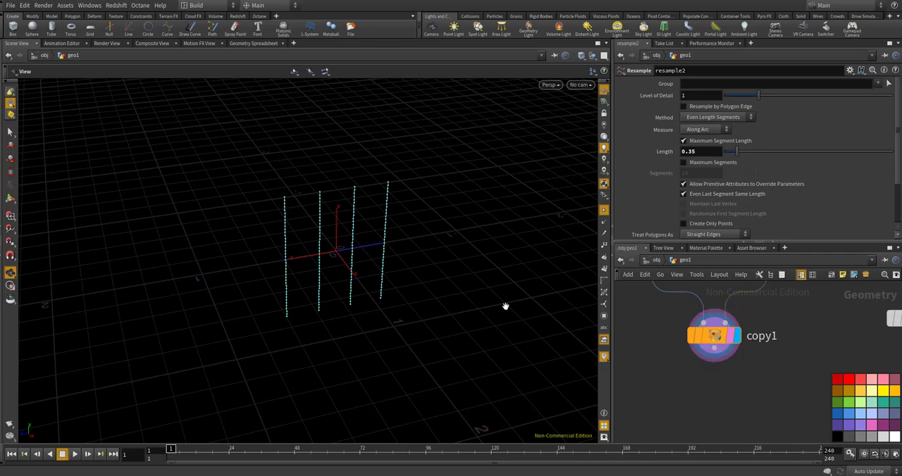
pyautogui.moveTo(505, 307); pyautogui.dragTo(376, 265)
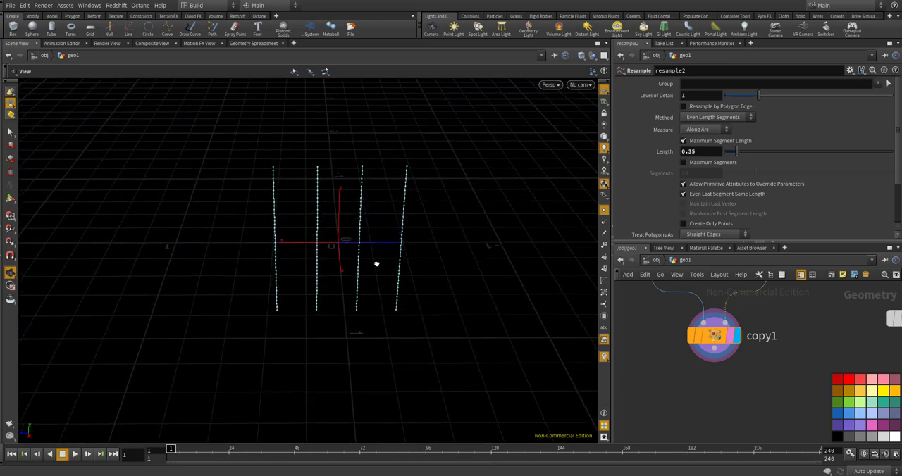
# Link the CONTROLLER's Z size to its Y size with the relative reference ch("sizey")
pyautogui.scroll(-5, 793, 354)
pyautogui.scroll(2, 738, 322)
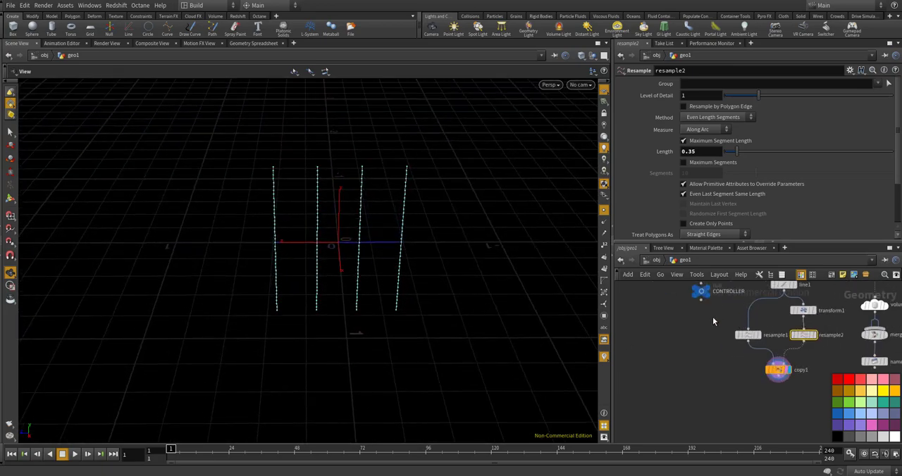
pyautogui.moveTo(703, 297); pyautogui.dragTo(696, 343, button='middle')
pyautogui.scroll(3, 696, 343)
pyautogui.click(689, 334)
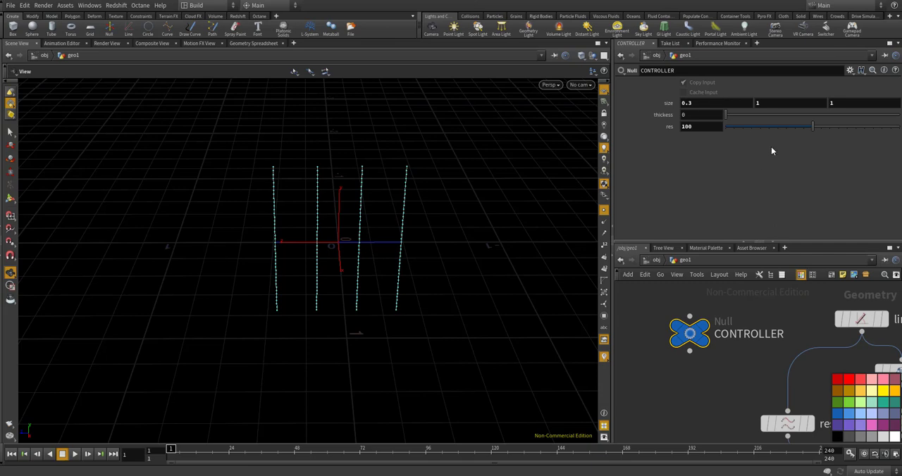
pyautogui.rightClick(765, 103)
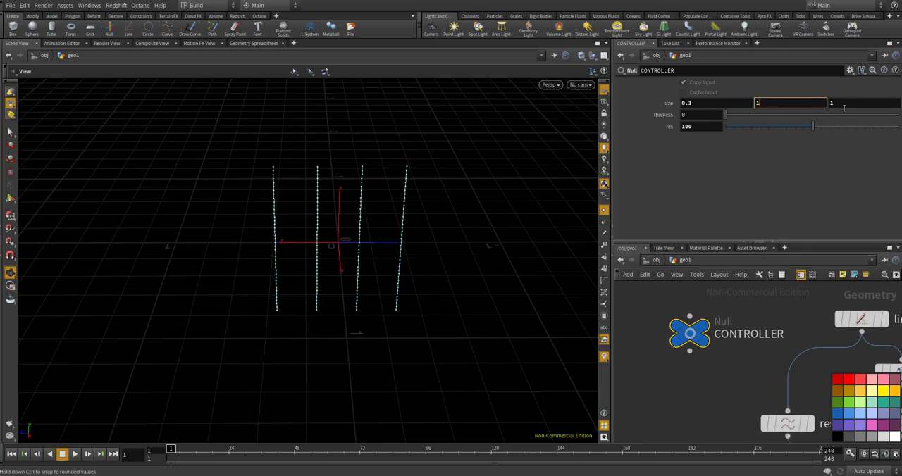
pyautogui.rightClick(832, 103)
pyautogui.click(840, 103)
pyautogui.rightClick(833, 104)
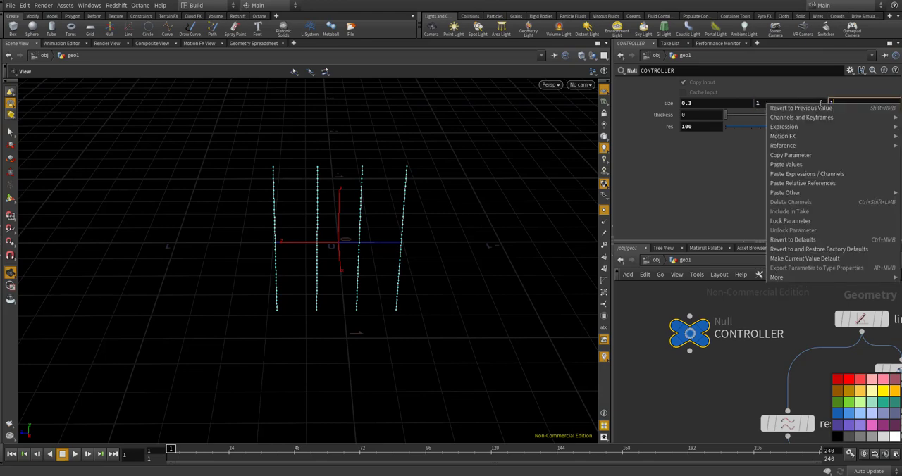
pyautogui.click(829, 104)
pyautogui.rightClick(821, 104)
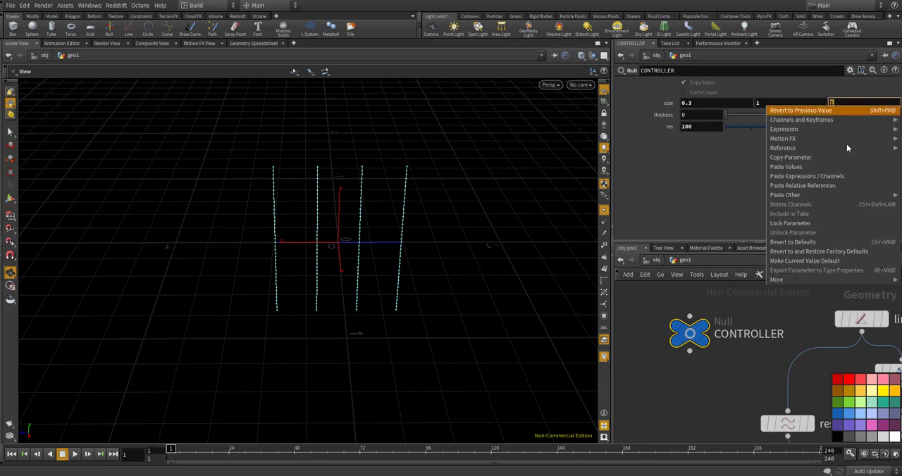
pyautogui.click(831, 184)
pyautogui.press('Return')
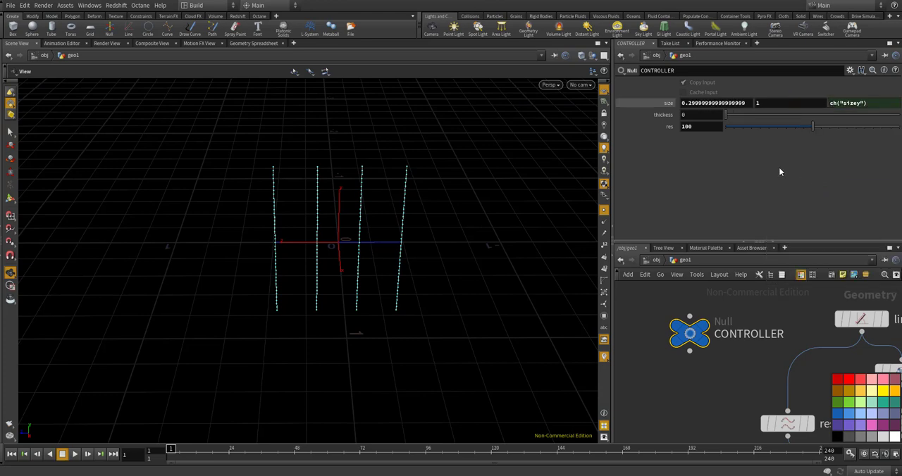
# Enter 0.3 as the CONTROLLER's X size and return to copy1's parameters
pyautogui.click(782, 102)
pyautogui.click(726, 142)
pyautogui.click(688, 103)
pyautogui.moveTo(688, 104); pyautogui.dragTo(835, 102)
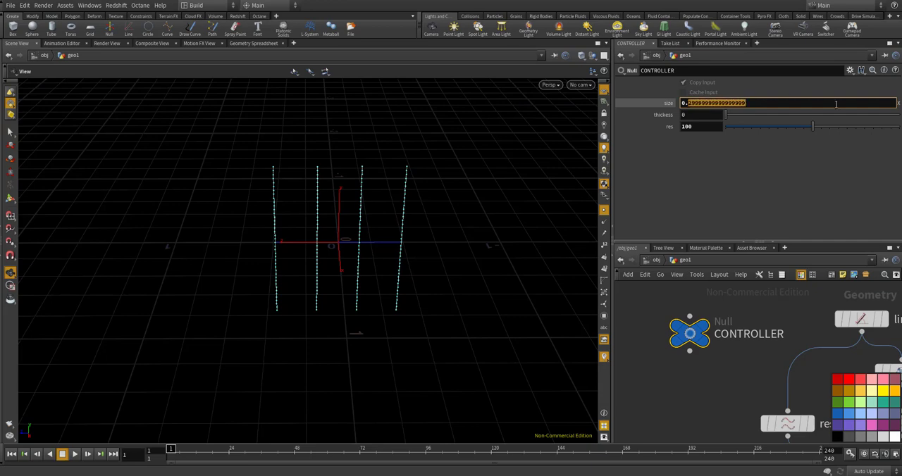
pyautogui.write('3')
pyautogui.press('Return')
pyautogui.scroll(-3, 672, 346)
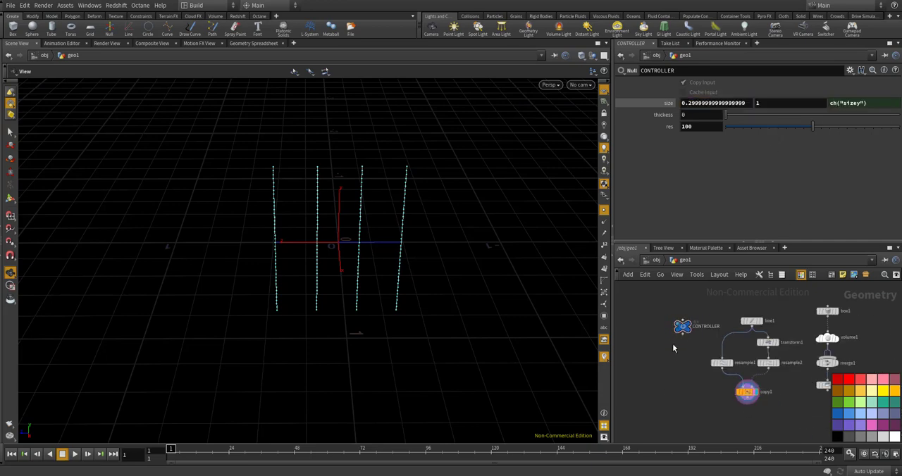
pyautogui.scroll(6, 710, 366)
pyautogui.click(713, 355)
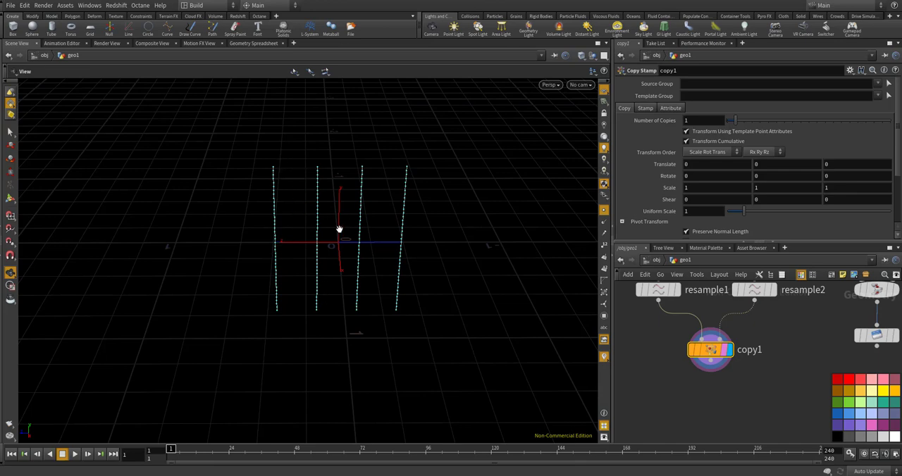
# Add a Point Wrangle node below copy1 and connect it to copy1's output
pyautogui.moveTo(338, 216); pyautogui.dragTo(298, 197)
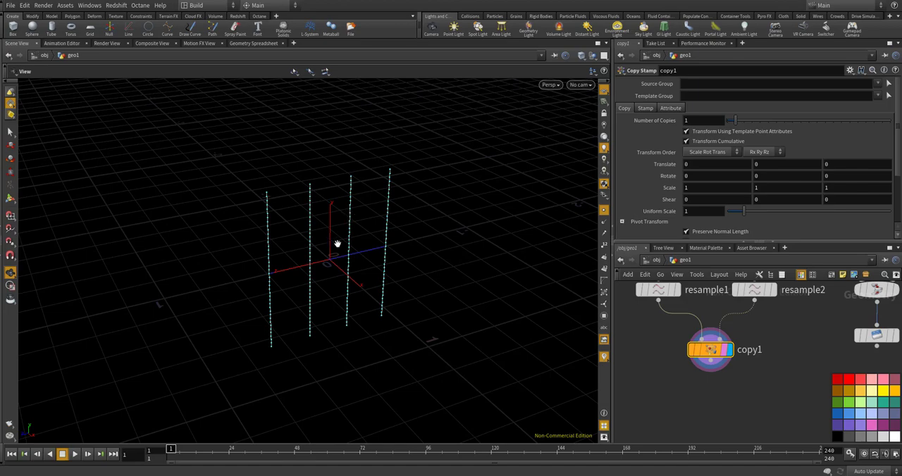
pyautogui.moveTo(266, 243); pyautogui.dragTo(354, 211)
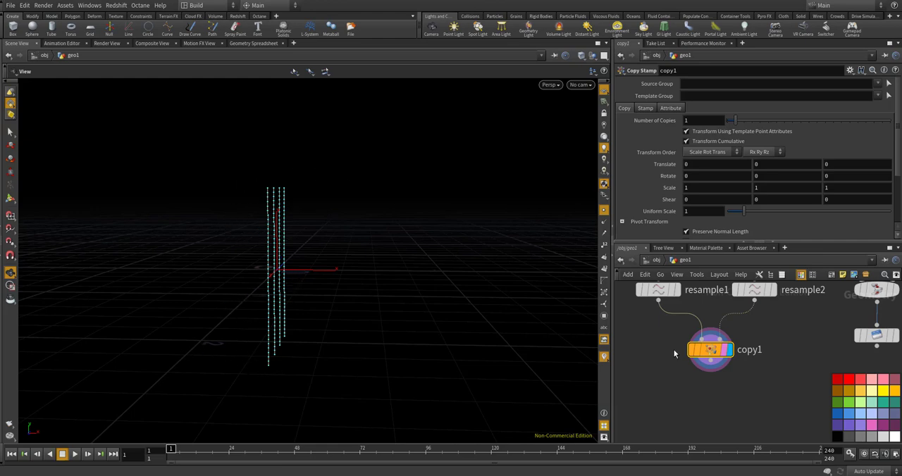
pyautogui.scroll(3, 693, 377)
pyautogui.press('Tab')
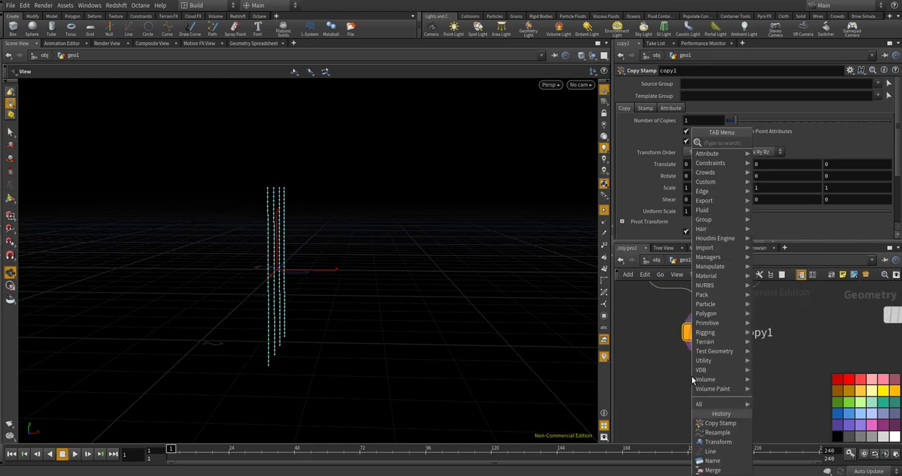
pyautogui.write('pointw')
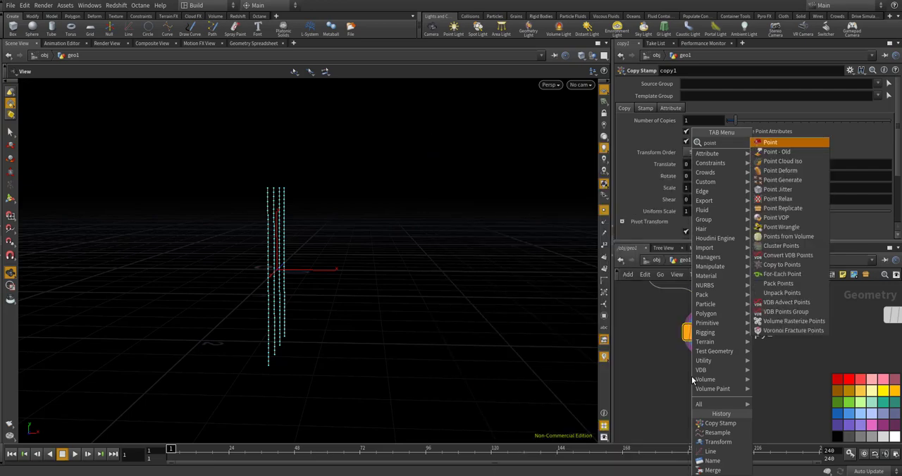
pyautogui.press('Return')
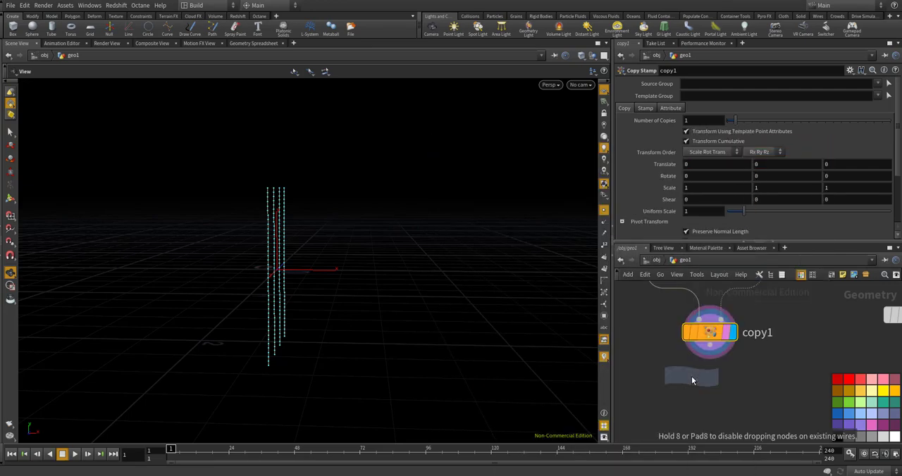
pyautogui.click(698, 380)
pyautogui.scroll(2, 701, 384)
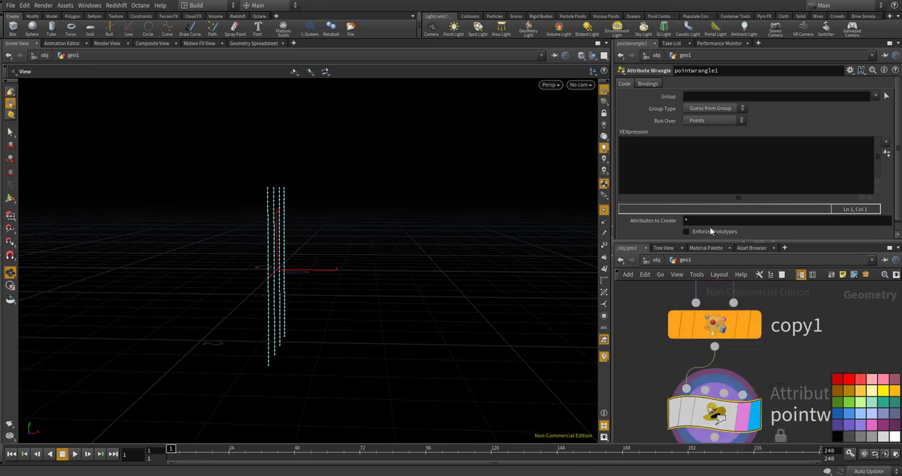
pyautogui.click(704, 175)
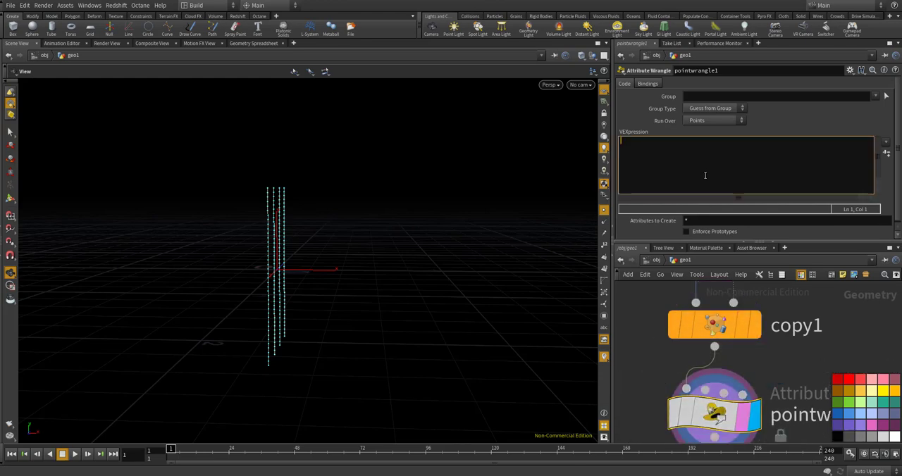
pyautogui.hotkey('alt', 'e')
pyautogui.moveTo(663, 69); pyautogui.dragTo(545, 86)
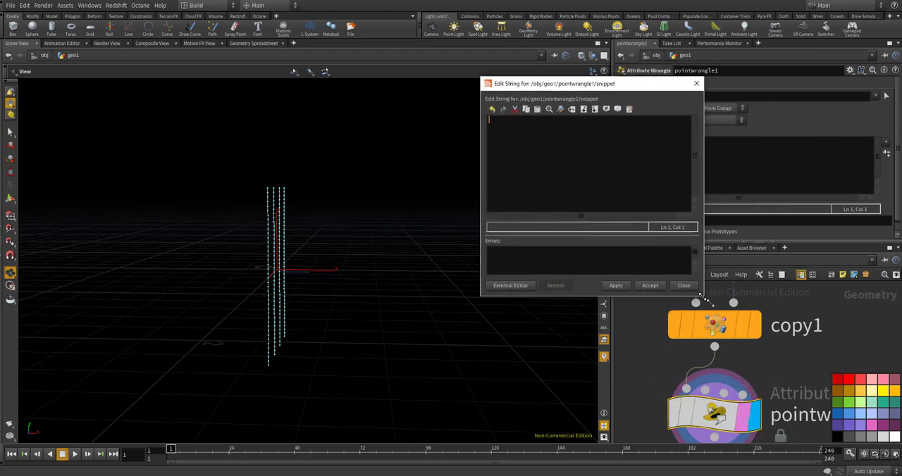
pyautogui.moveTo(694, 290); pyautogui.dragTo(743, 326)
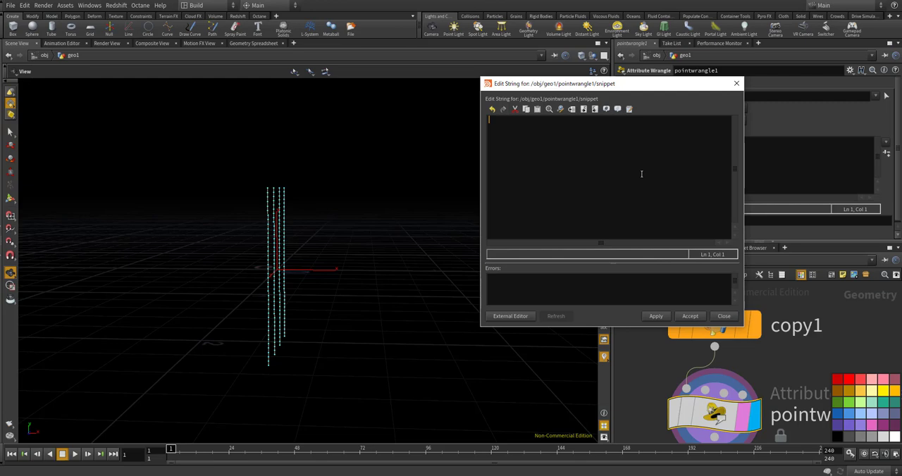
pyautogui.write('float to')
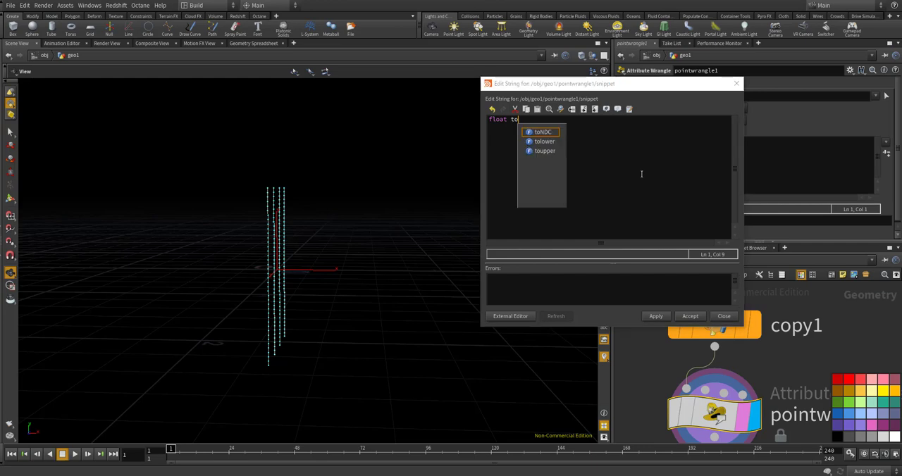
pyautogui.write('tal Angle')
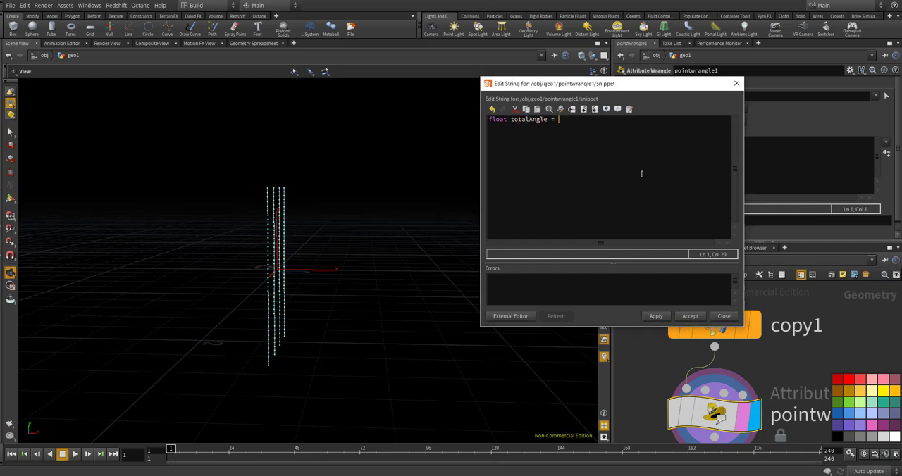
pyautogui.write(' = $PI * 4;')
pyautogui.press('Return')
pyautogui.write('float size = 0.2;')
pyautogui.press('Return')
pyautogui.press('Return')
pyautogui.write('int @ts')
pyautogui.press('Escape')
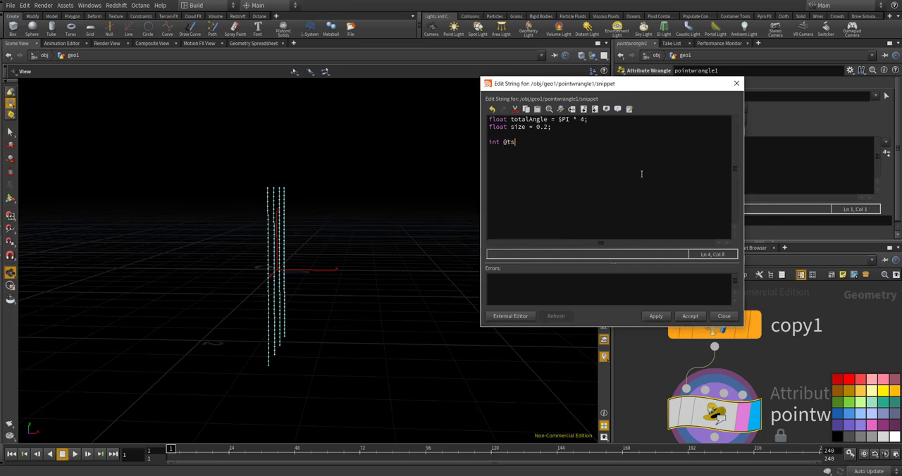
pyautogui.press('BackSpace')
pyautogui.press('BackSpace')
pyautogui.press('BackSpace')
pyautogui.write('pts[]')
pyautogui.click(723, 315)
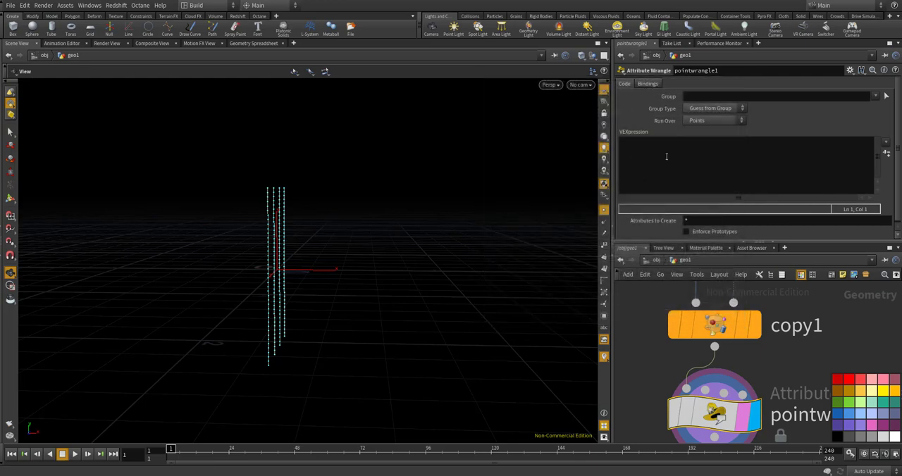
# Set the new wrangle to run over Primitives
pyautogui.click(665, 157)
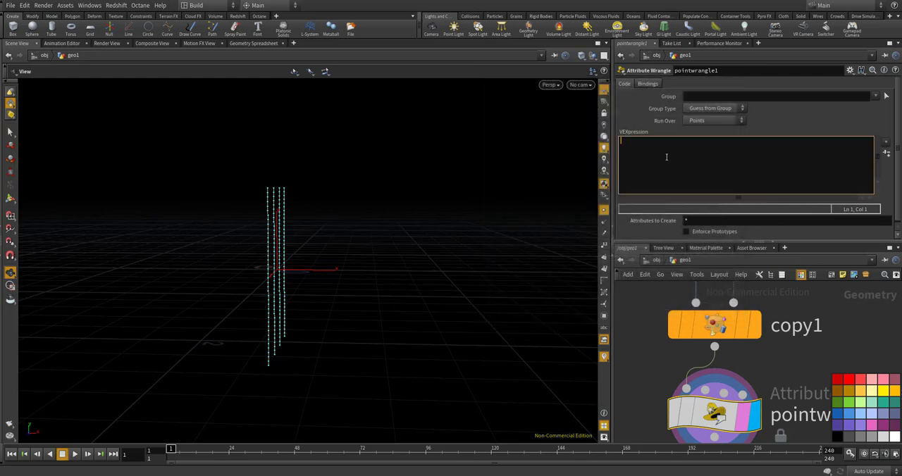
pyautogui.click(704, 121)
pyautogui.click(704, 135)
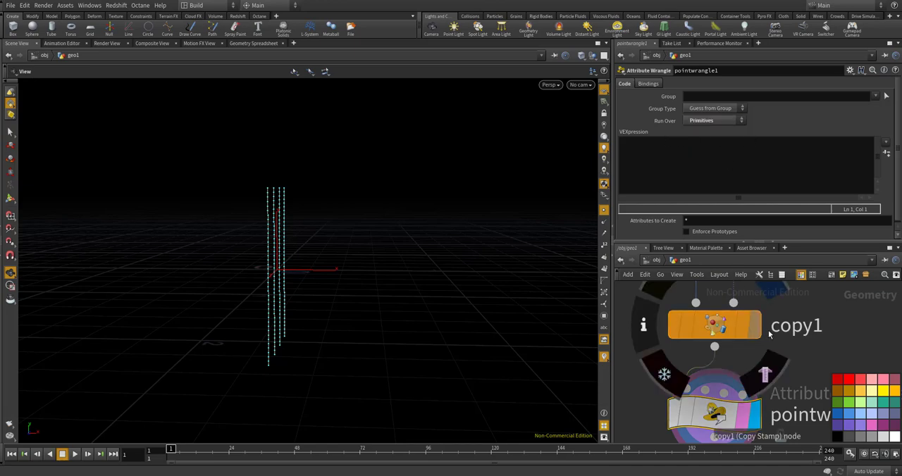
# Rename the wrangle node as make_wave
pyautogui.scroll(-3, 773, 373)
pyautogui.moveTo(808, 412); pyautogui.dragTo(773, 378, button='middle')
pyautogui.click(775, 357)
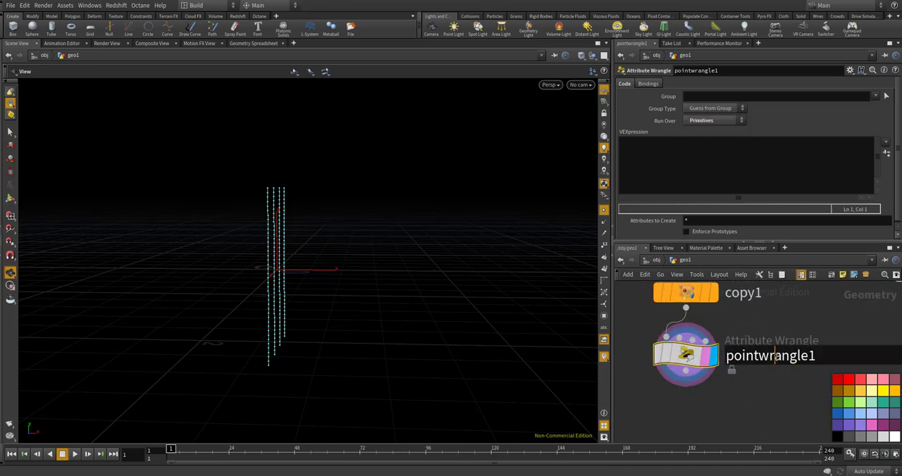
pyautogui.doubleClick(775, 357)
pyautogui.write('w')
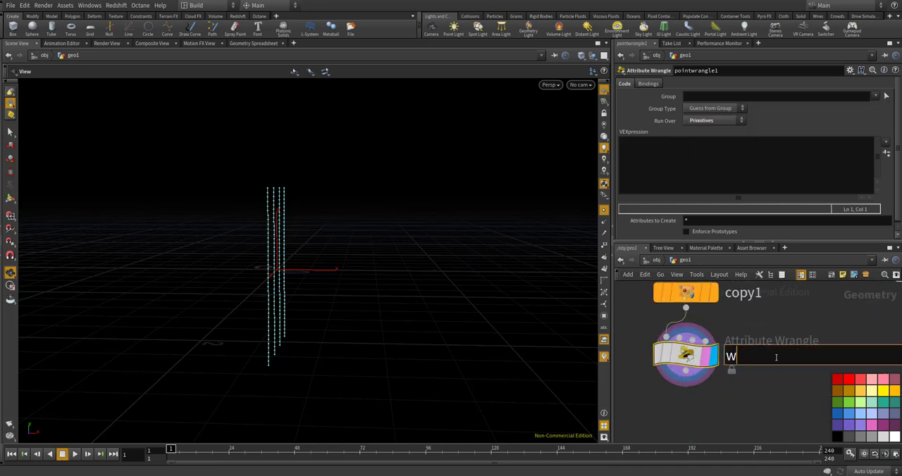
pyautogui.press('BackSpace')
pyautogui.write('make_aw')
pyautogui.press('BackSpace')
pyautogui.press('BackSpace')
pyautogui.write('wave')
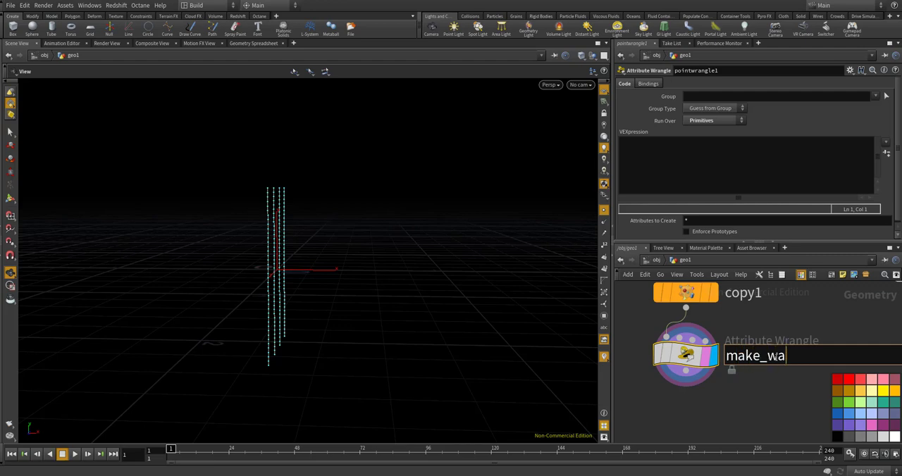
pyautogui.press('Return')
# Open make_wave's VEX code in the large editor and declare float totalAngle = $PI * 4; and float size = 0.2;
pyautogui.click(687, 167)
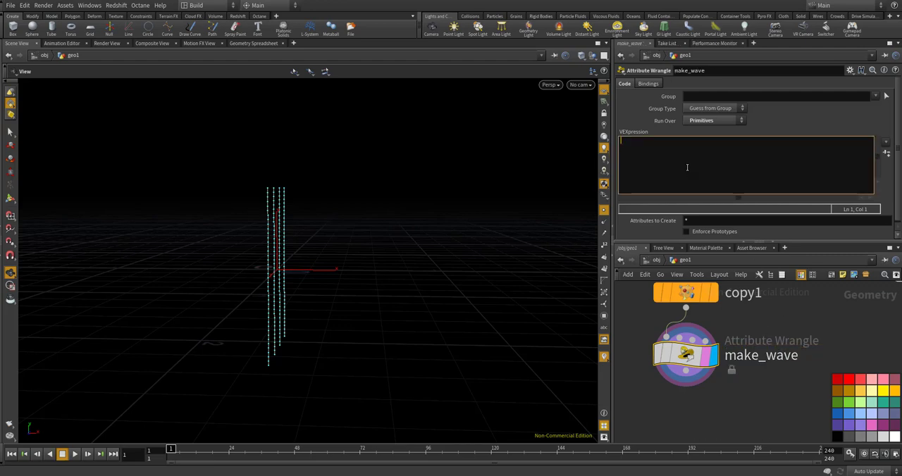
pyautogui.hotkey('alt', 'e')
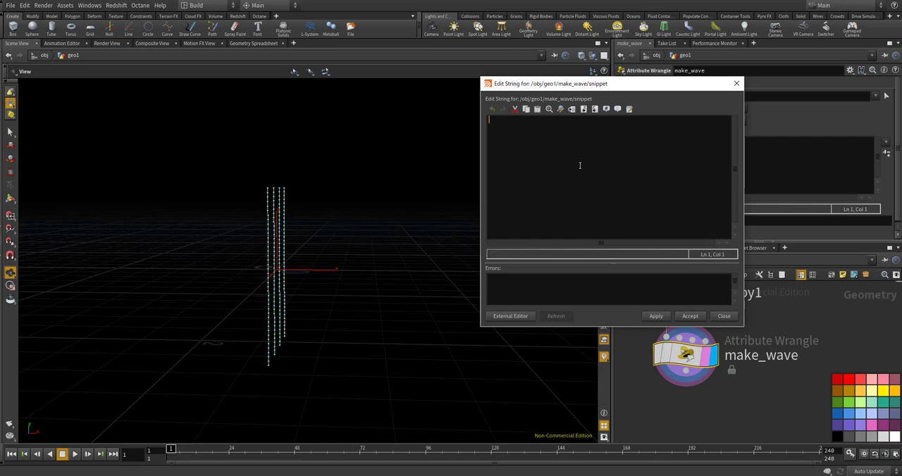
pyautogui.write('flo')
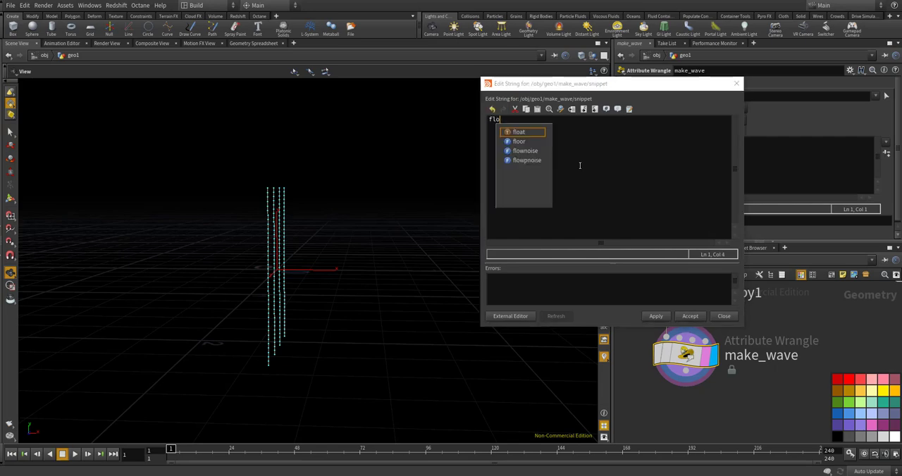
pyautogui.write('at total')
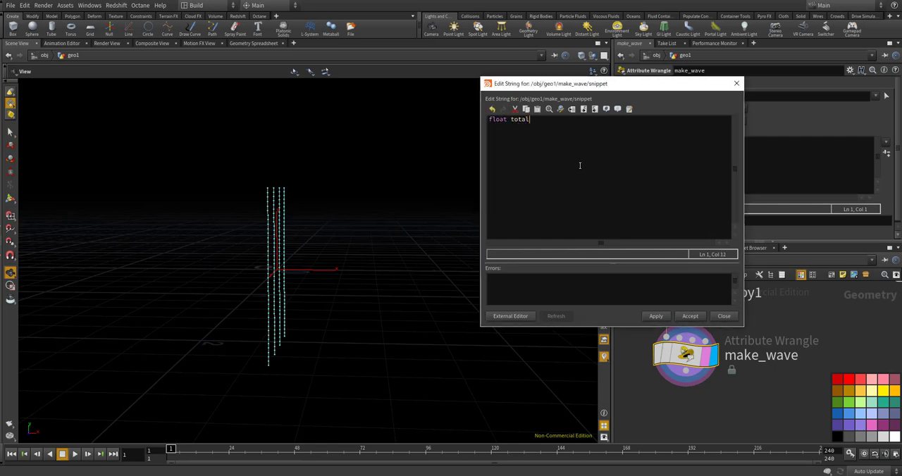
pyautogui.write('Angle = %')
pyautogui.press('BackSpace')
pyautogui.write('$PI * 4;')
pyautogui.press('Return')
pyautogui.write('float size = 0.2;')
pyautogui.press('Return')
pyautogui.press('Return')
pyautogui.write('int @')
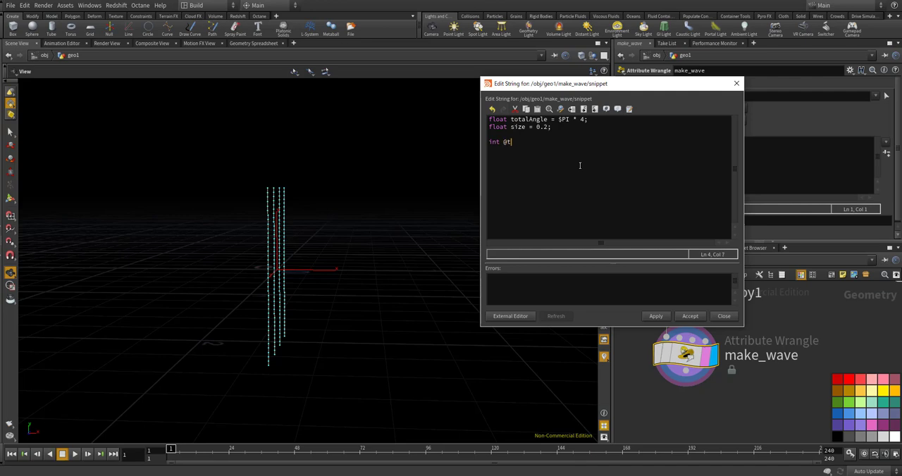
pyautogui.press('BackSpace')
pyautogui.write('pts[')
pyautogui.write('] =')
pyautogui.write(' = ')
pyautogui.write('primpoint')
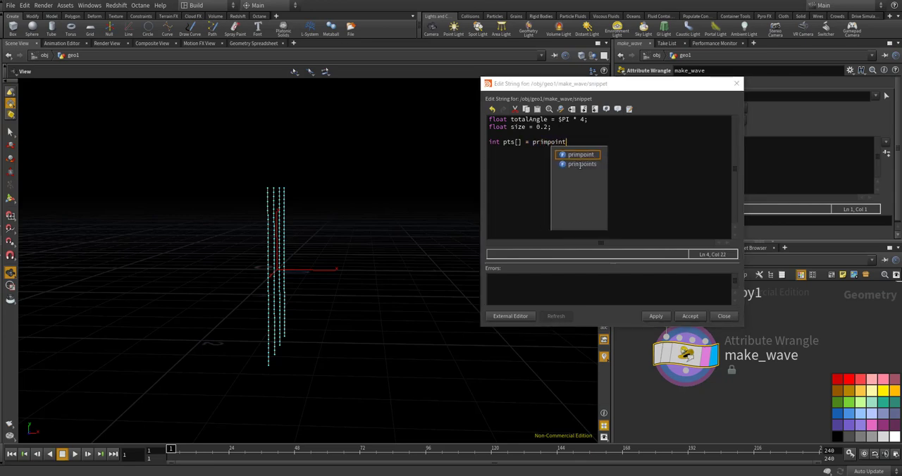
pyautogui.write('s(0,')
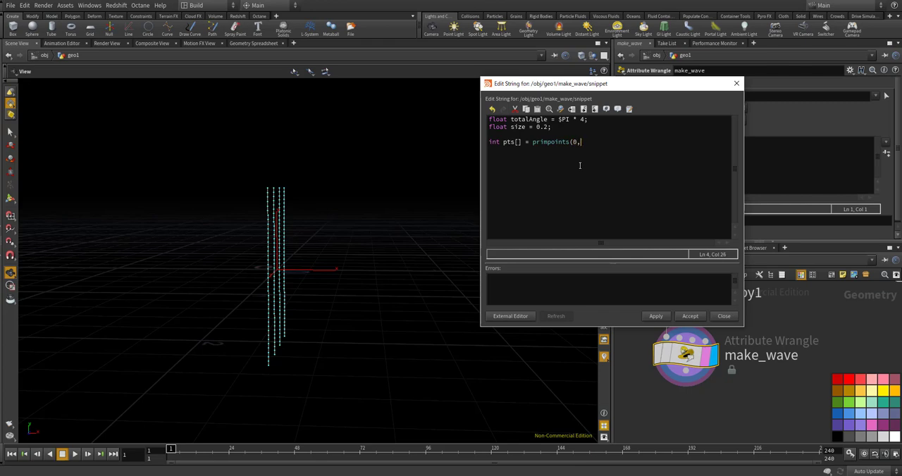
pyautogui.write(' @prim')
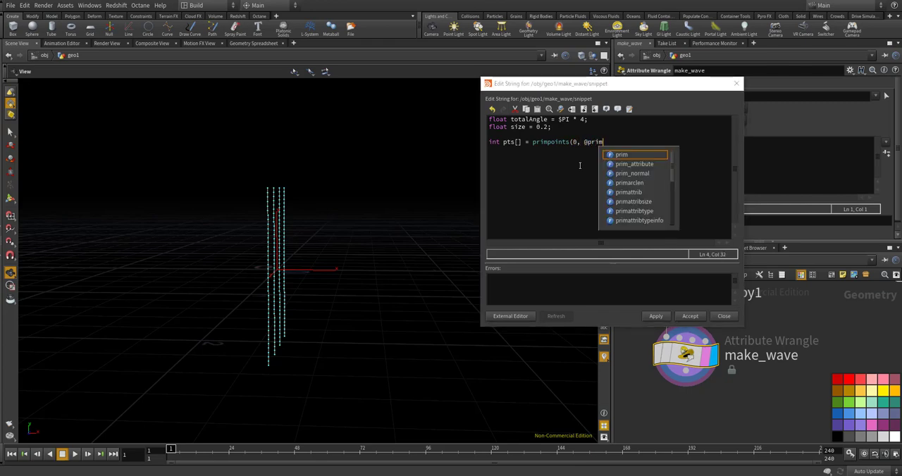
pyautogui.write('num);')
pyautogui.press('Return')
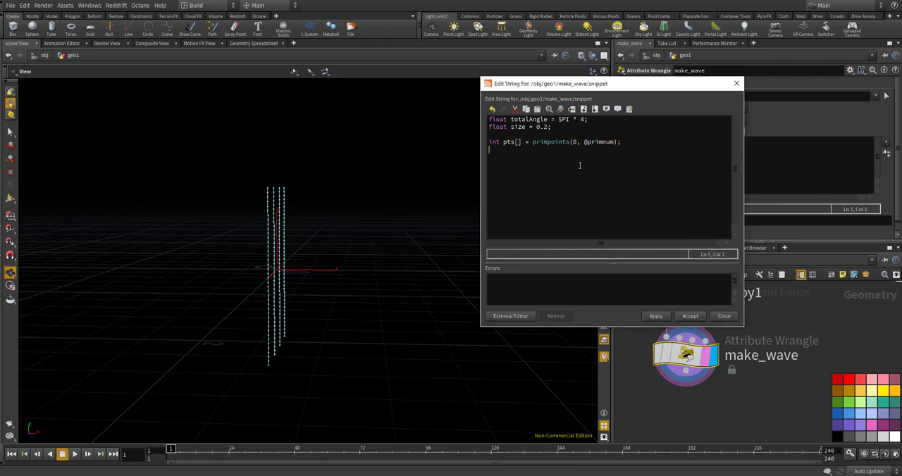
# Add a braced loop over the point array: for(int i=0; i<len(pts); i++)
pyautogui.write('for(int i=0;')
pyautogui.write('len(pts); i++){')
pyautogui.press('Return')
pyautogui.write('}')
# Inside the loop, get the current point number with int pt = pts[i];
pyautogui.press('Return')
pyautogui.write('int pt = pts[')
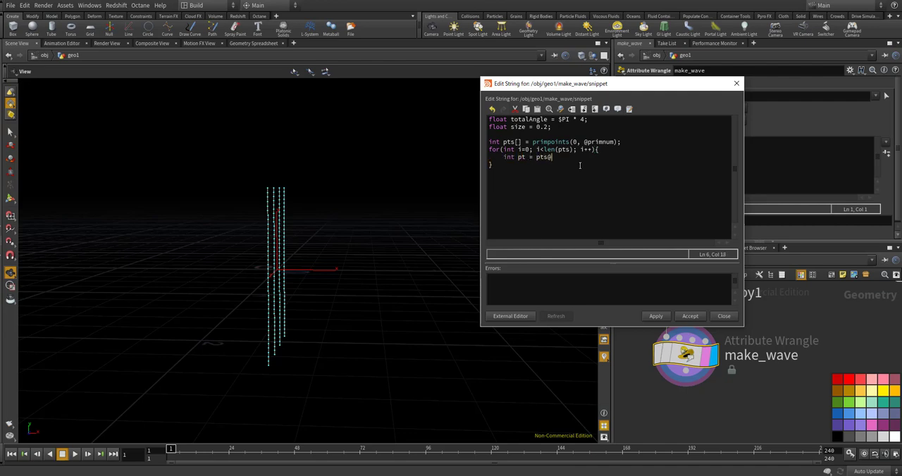
pyautogui.write('i];')
pyautogui.press('Return')
pyautogui.press('Return')
# Read the point's position inside the loop with vector pos = point(0, "P", pt);
pyautogui.write('vector pos')
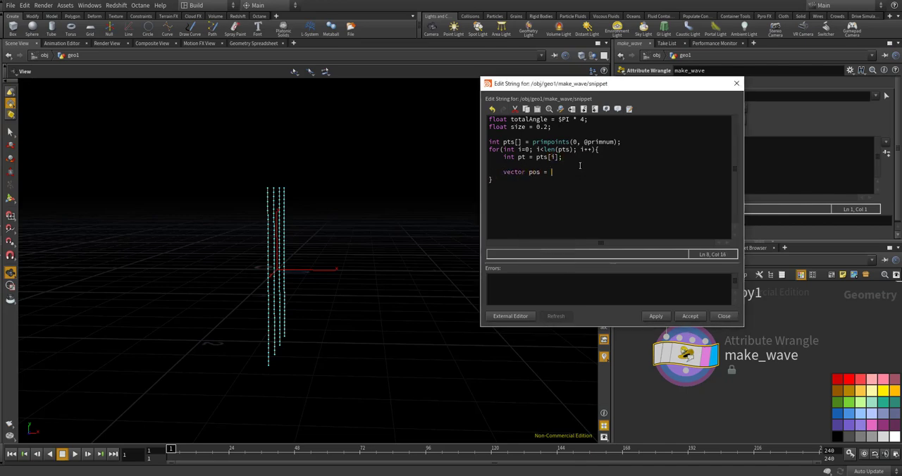
pyautogui.write(' = point(0, "P", pt);')
pyautogui.press('Return')
# Begin the sine displacement line in the loop as pos.x = size * sin(totalAngle / len(pts)
pyautogui.write('pos.x = size * ss')
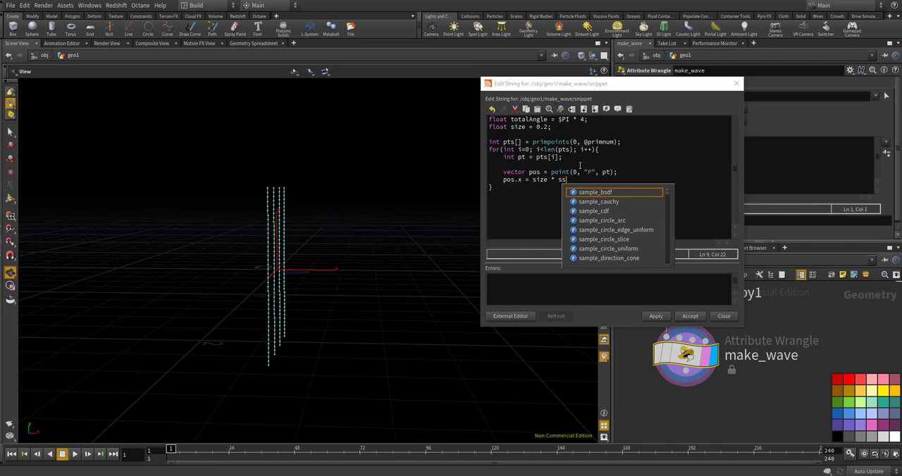
pyautogui.press('BackSpace')
pyautogui.write('in')
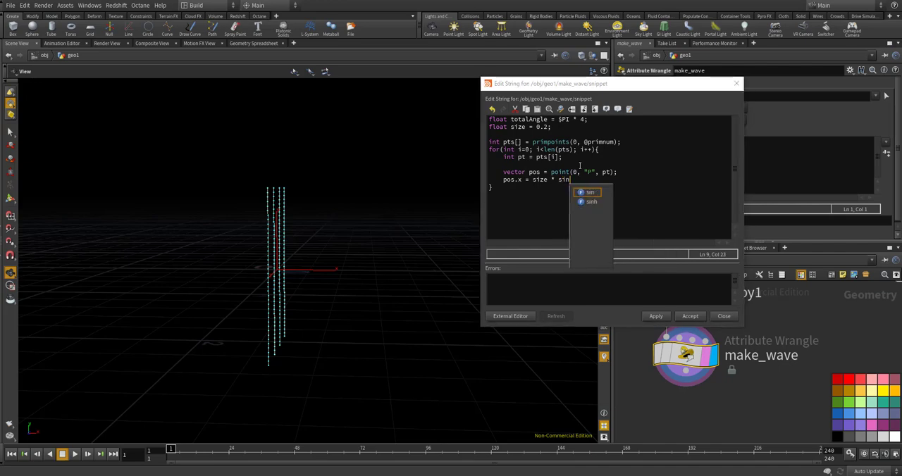
pyautogui.write('(totalAngle  /')
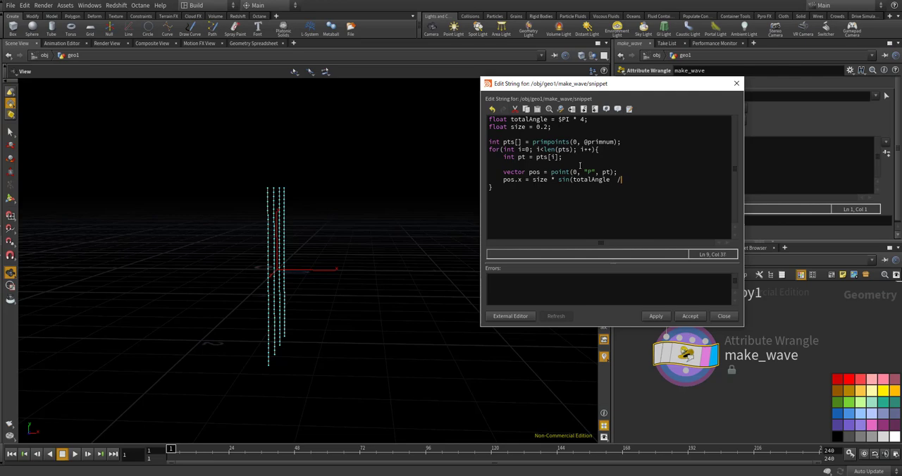
pyautogui.press('BackSpace')
pyautogui.press('BackSpace')
pyautogui.write('/ len(pts)')
# Make the sine divisor (len(pts)-1) and multiply the angle term by the loop index i
pyautogui.press('Down')
pyautogui.click(623, 179)
pyautogui.press('BackSpace')
pyautogui.write('(')
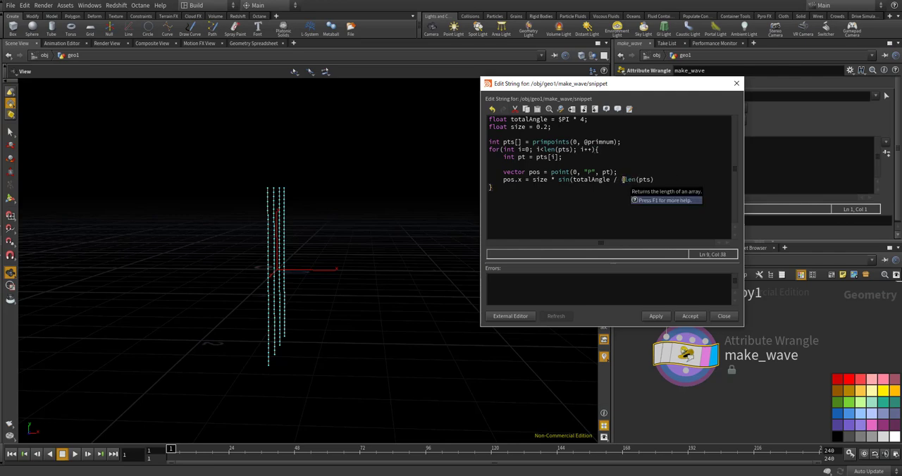
pyautogui.press('Right')
pyautogui.press('Right')
pyautogui.press('Right')
pyautogui.press('Right')
pyautogui.press('Right')
pyautogui.write('-1)')
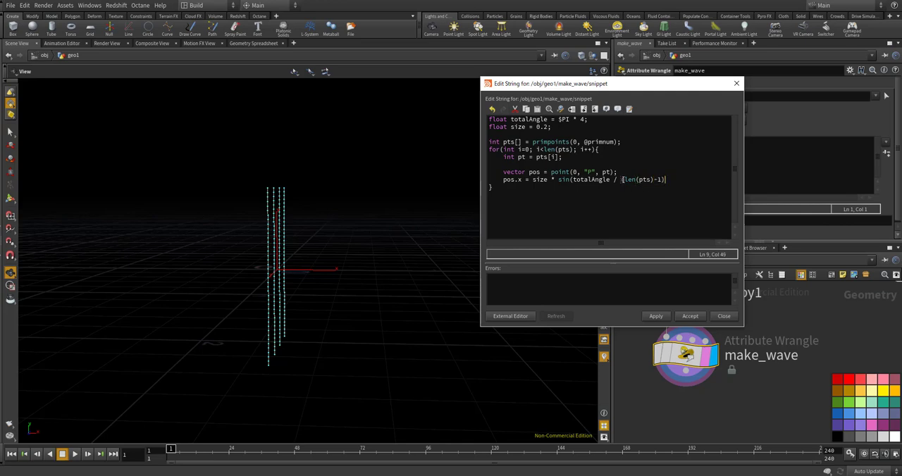
pyautogui.write(' * i')
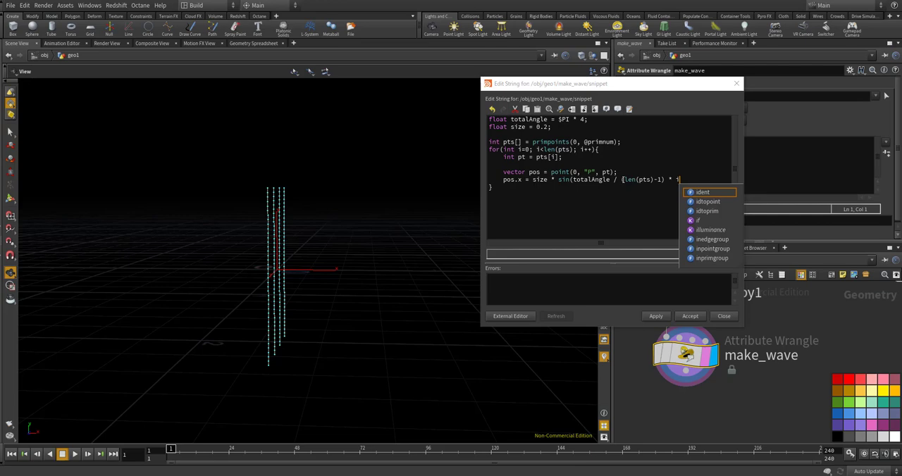
pyautogui.write('+ ')
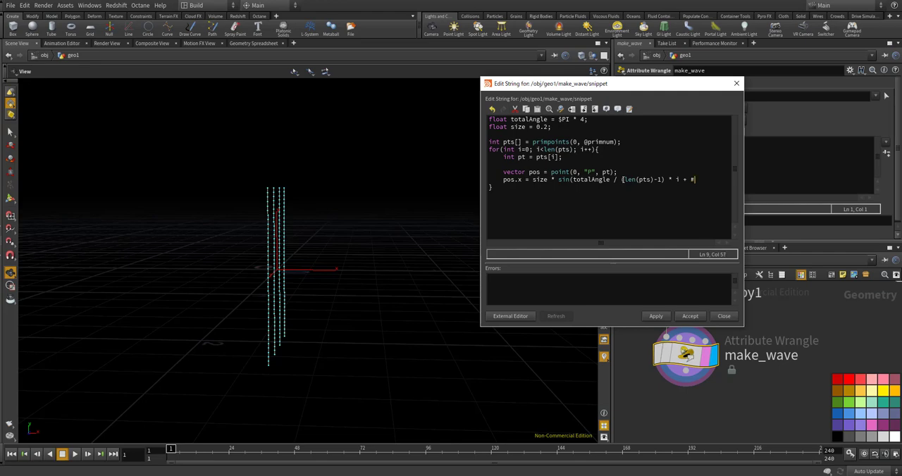
pyautogui.write('$PI')
pyautogui.press('BackSpace')
pyautogui.press('BackSpace')
pyautogui.write('I * @primnum')
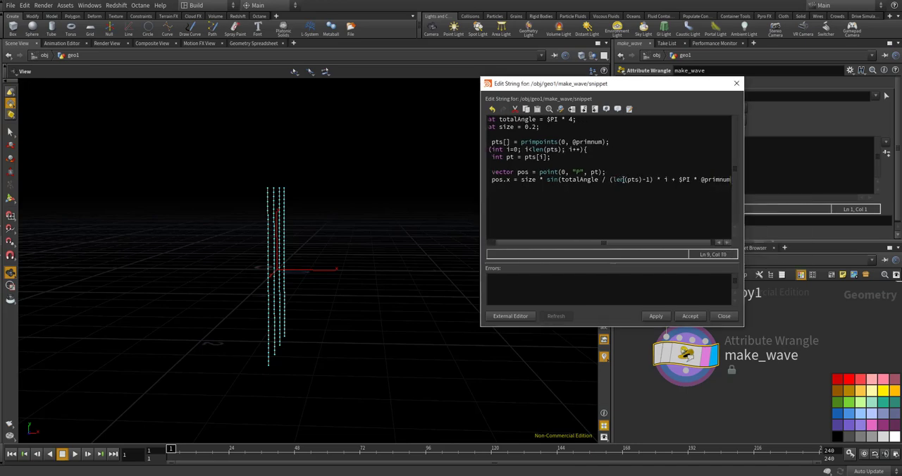
pyautogui.write(' * @')
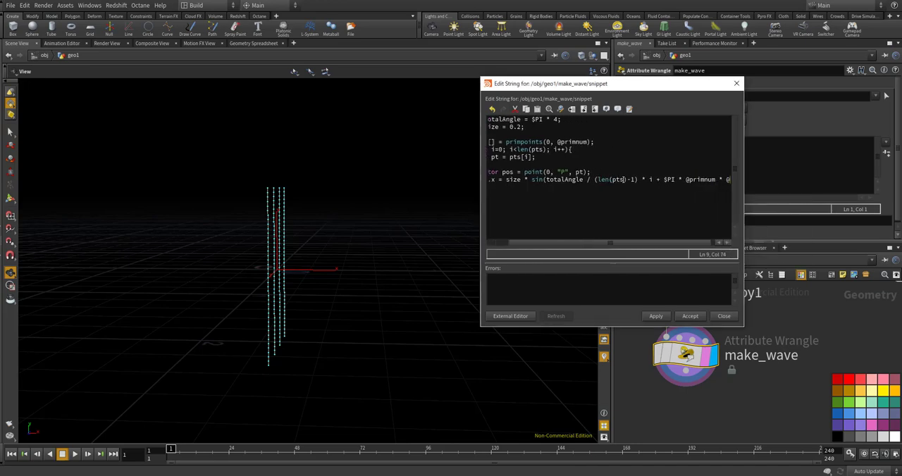
pyautogui.write('FRa')
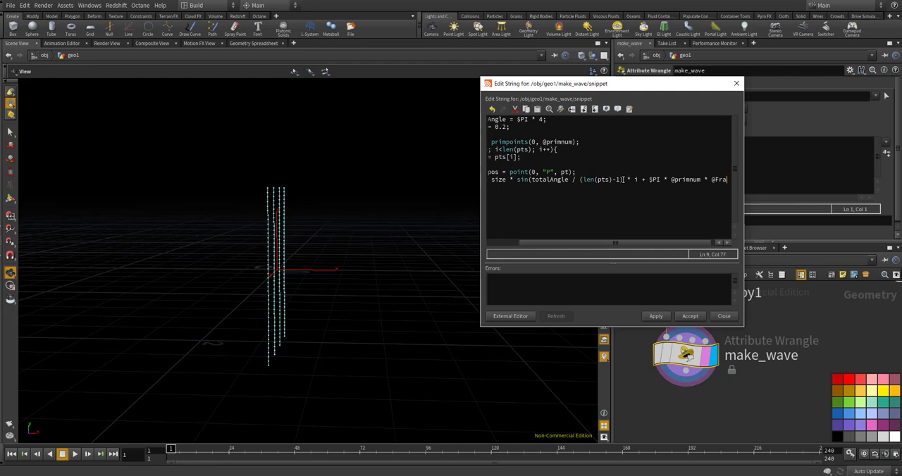
pyautogui.write('me *')
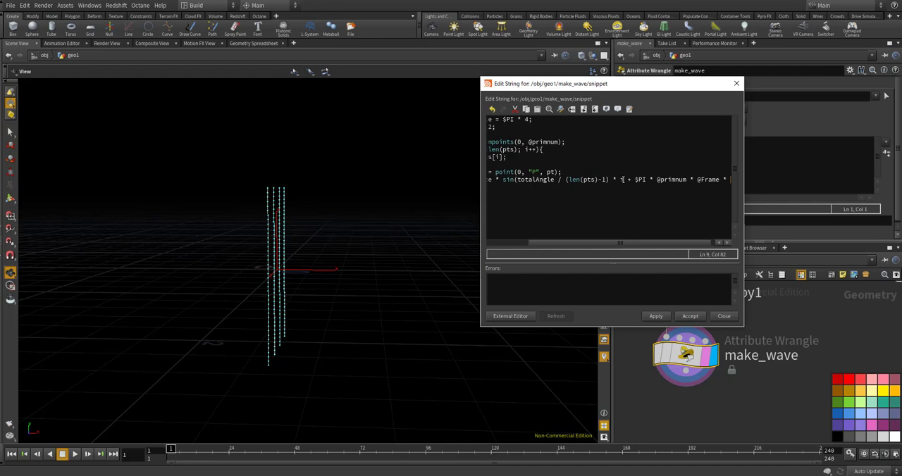
pyautogui.write('()')
pyautogui.press('Left')
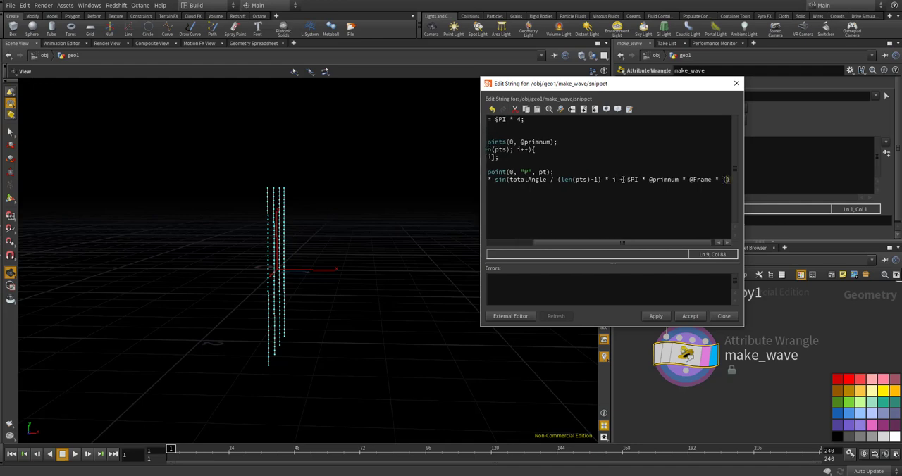
pyautogui.write('$PI ')
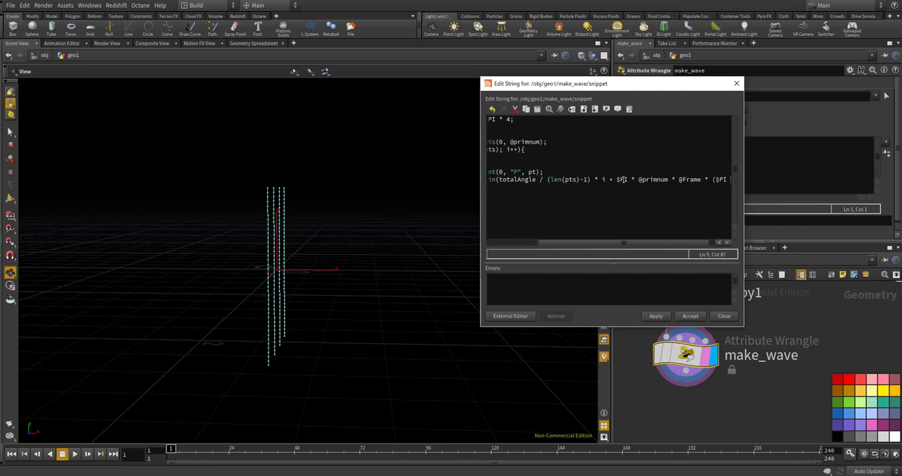
pyautogui.write('* 2 * ')
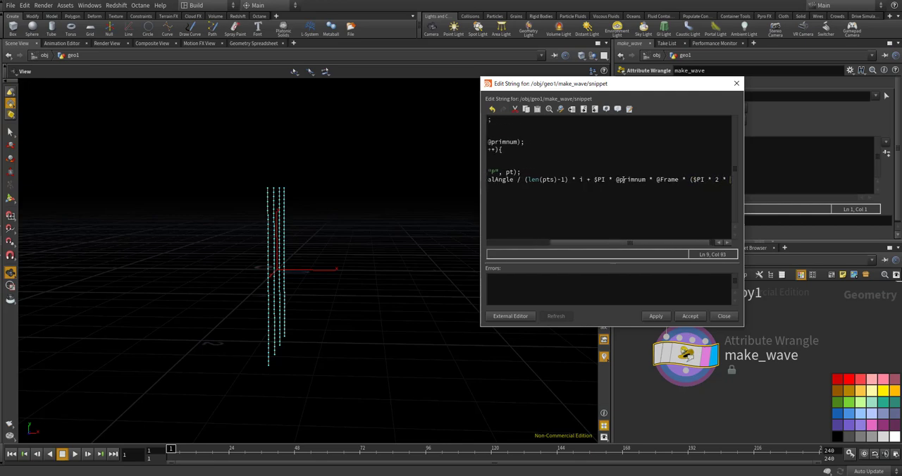
pyautogui.write('0.01')
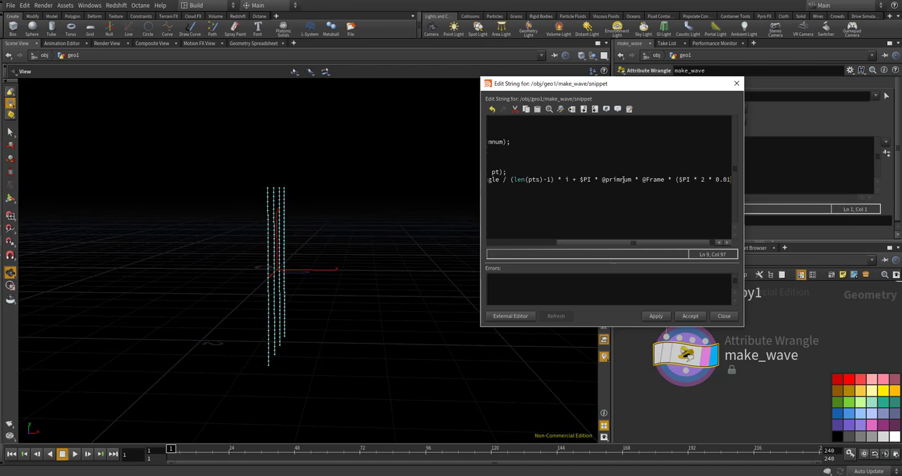
pyautogui.write(')')
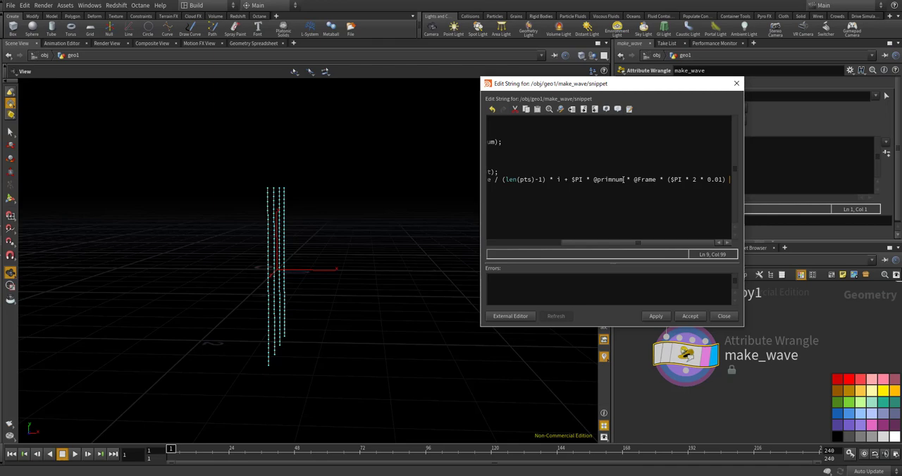
pyautogui.write(';')
pyautogui.press('Return')
pyautogui.press('Return')
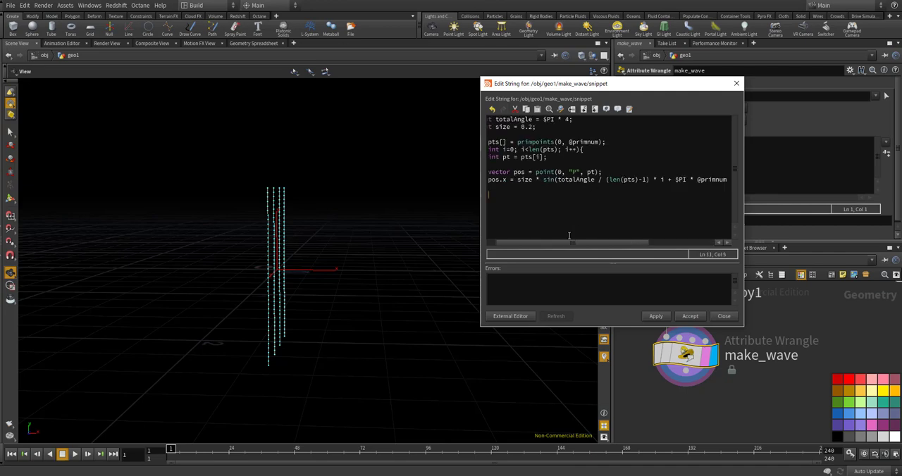
# Write the new position back inside the loop with setpointattrib(0, "P", pt, pos); and apply the code
pyautogui.moveTo(571, 242); pyautogui.dragTo(520, 240)
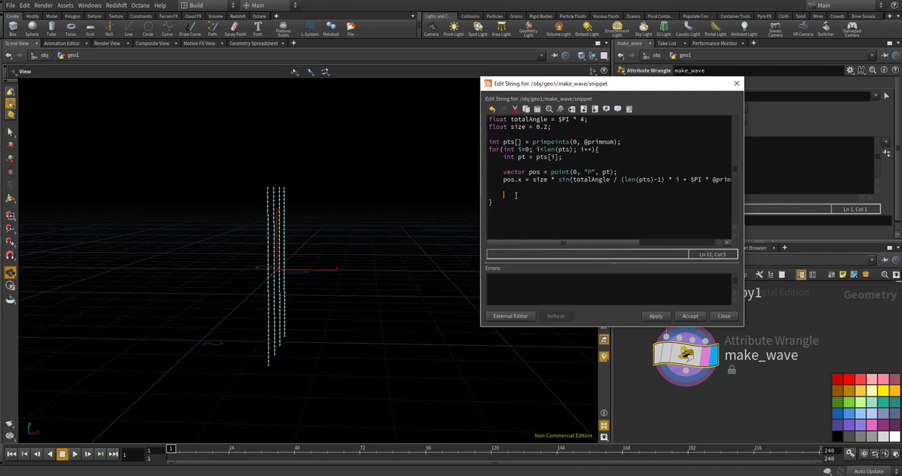
pyautogui.write('set')
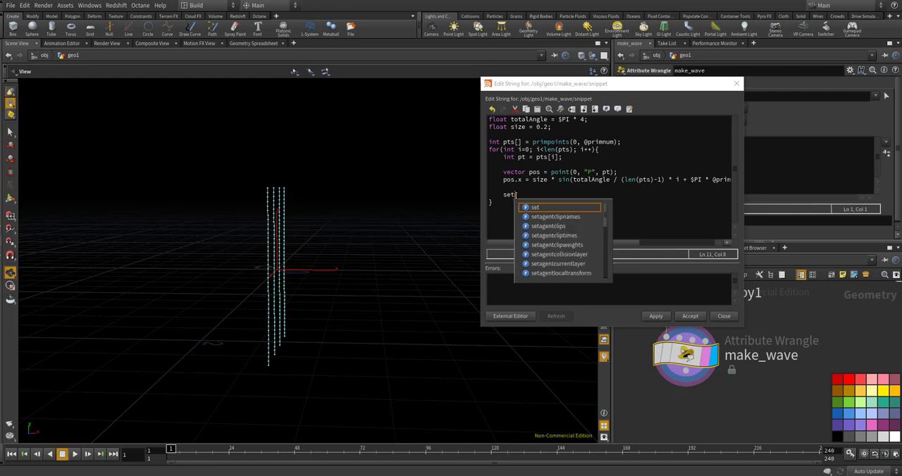
pyautogui.write('pointattr')
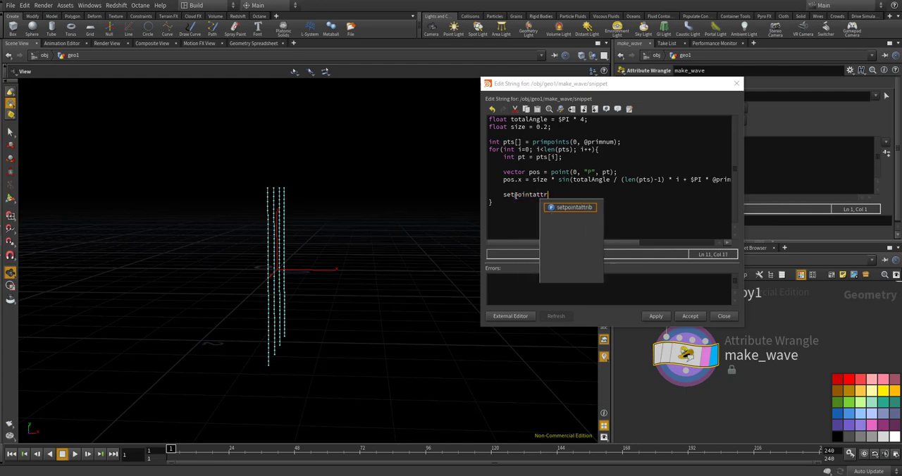
pyautogui.write('ib(0, "P')
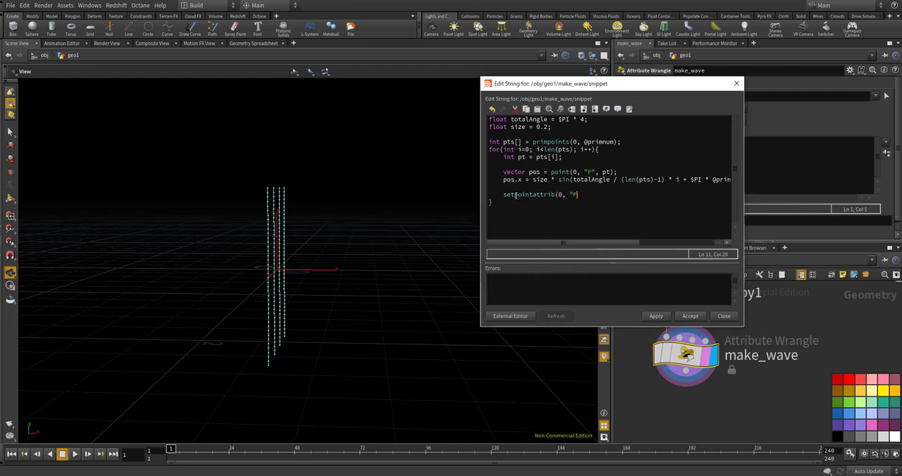
pyautogui.write('", pt')
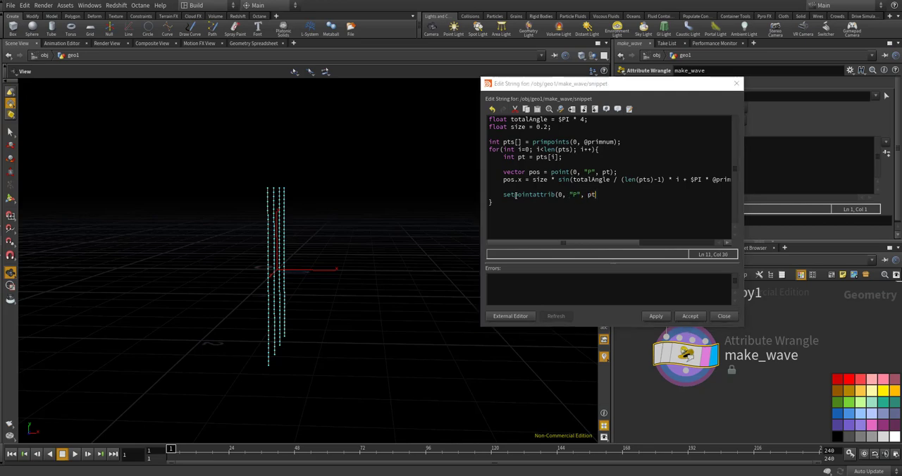
pyautogui.write(', pos);')
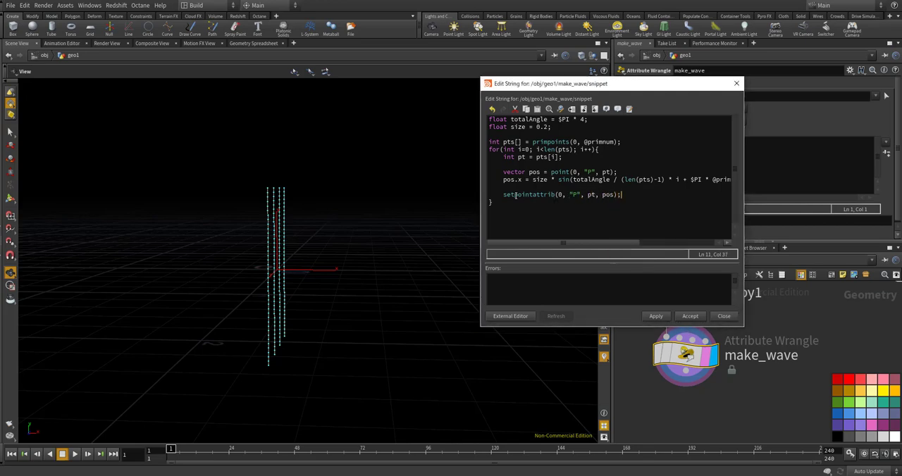
pyautogui.click(657, 310)
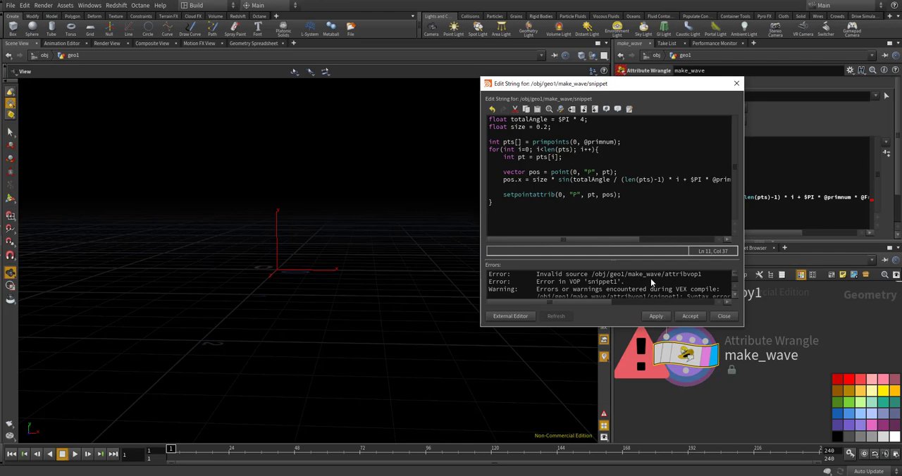
# Reposition and enlarge the code editor and its error area to read the full compile messages
pyautogui.moveTo(581, 89); pyautogui.dragTo(405, 65)
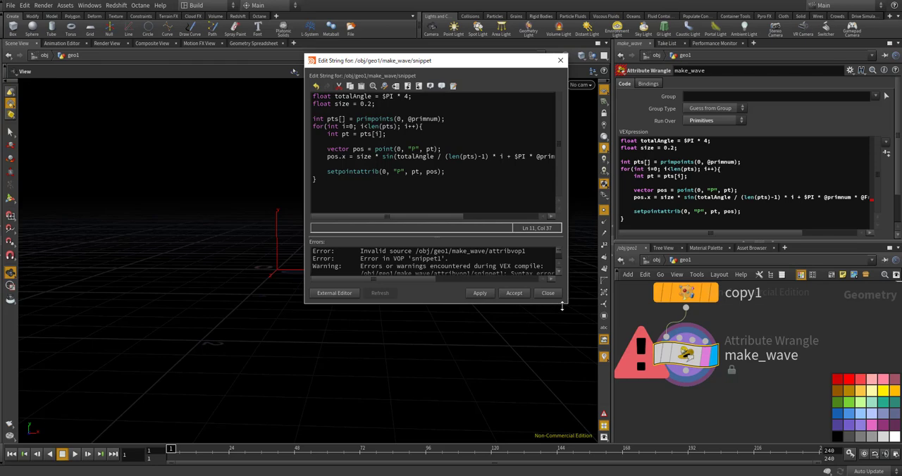
pyautogui.moveTo(563, 303); pyautogui.dragTo(563, 365)
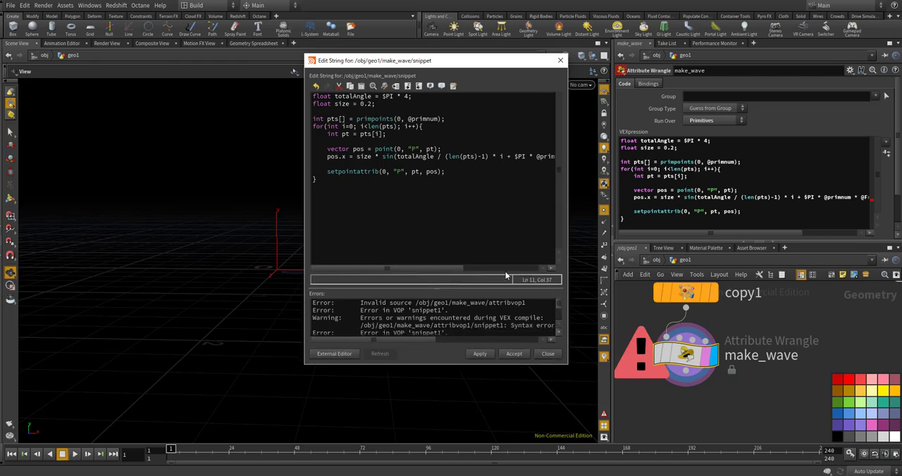
pyautogui.moveTo(482, 289); pyautogui.dragTo(458, 240)
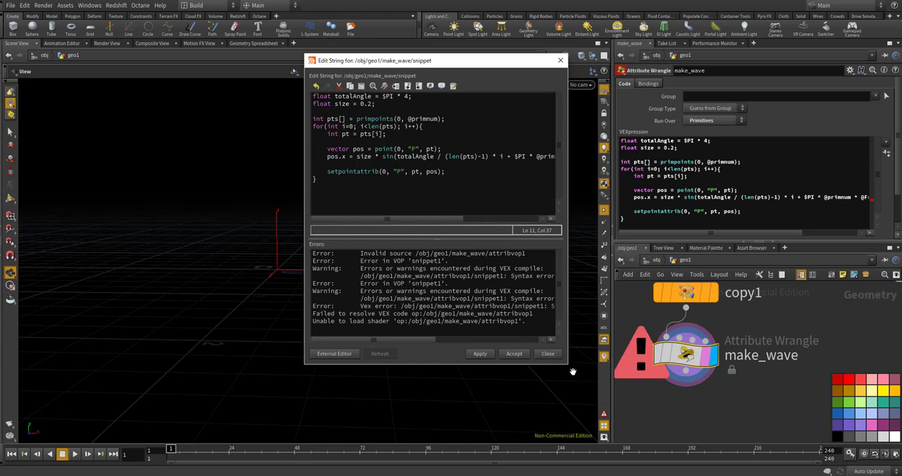
pyautogui.moveTo(568, 367); pyautogui.dragTo(768, 395)
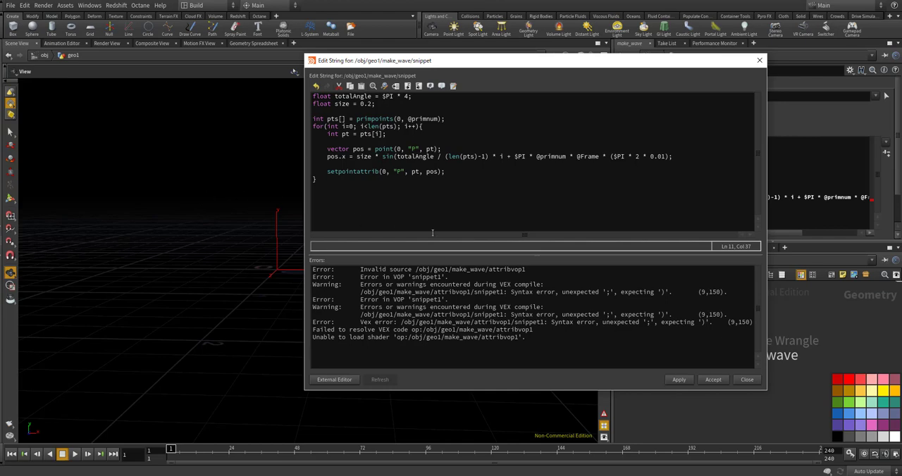
# Remove the unmatched opening parenthesis before $PI * 2 * 0.01, apply the code and close the editor
pyautogui.click(619, 157)
pyautogui.press('BackSpace')
pyautogui.click(685, 383)
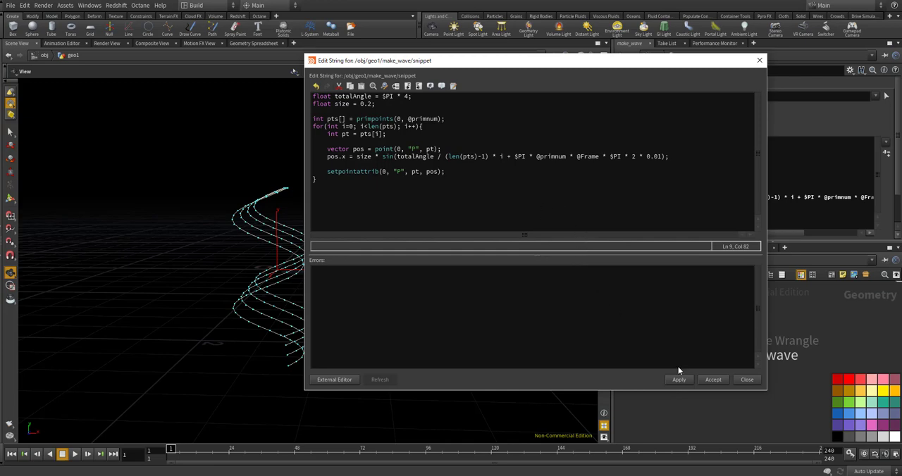
pyautogui.click(745, 380)
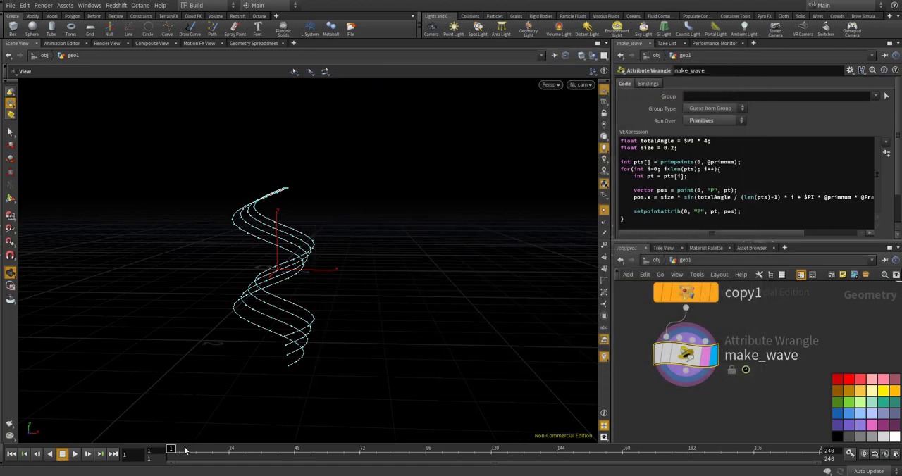
# Play the timeline and examine the waving lines from several angles, stopping playback at the end
pyautogui.moveTo(179, 448)
pyautogui.mouseDown()
pyautogui.moveTo(262, 449)
pyautogui.moveTo(193, 449)
pyautogui.mouseUp()
pyautogui.click(75, 453)
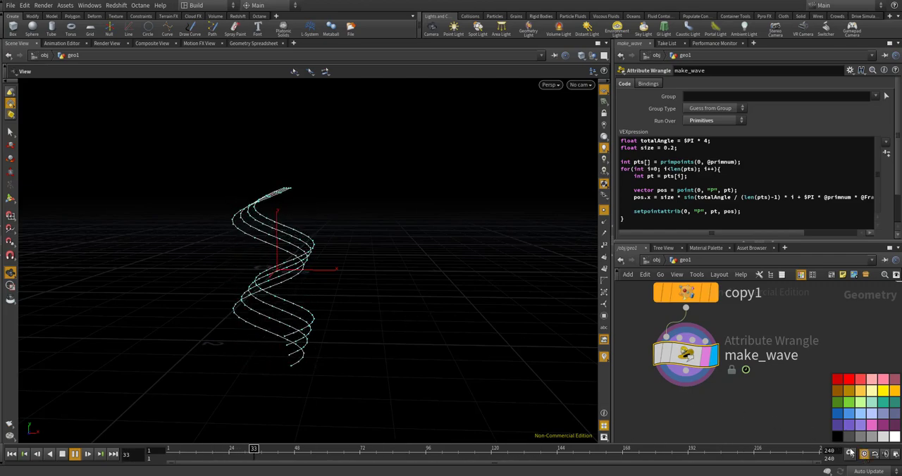
pyautogui.moveTo(286, 218)
pyautogui.mouseDown()
pyautogui.moveTo(225, 226)
pyautogui.moveTo(248, 233)
pyautogui.moveTo(238, 227)
pyautogui.mouseUp()
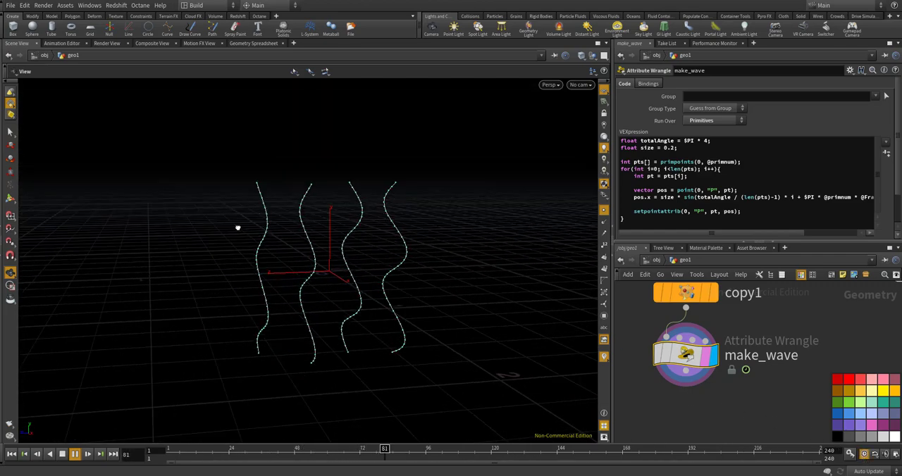
pyautogui.moveTo(238, 227); pyautogui.dragTo(543, 242)
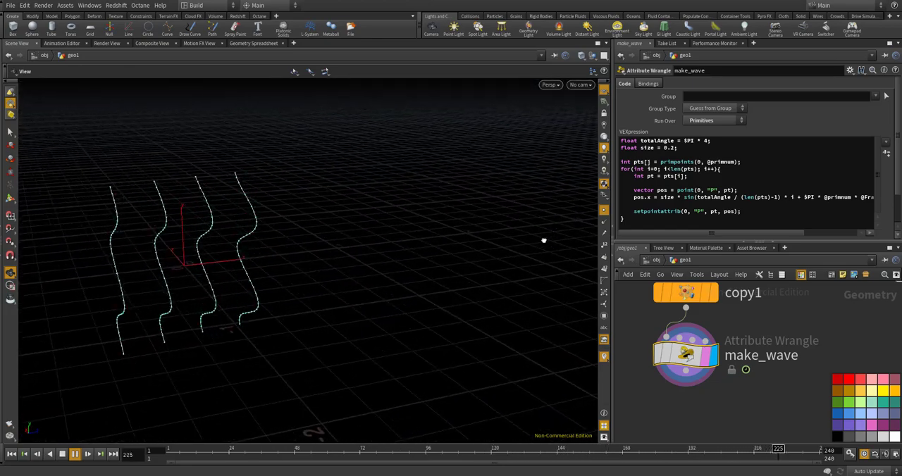
pyautogui.click(75, 455)
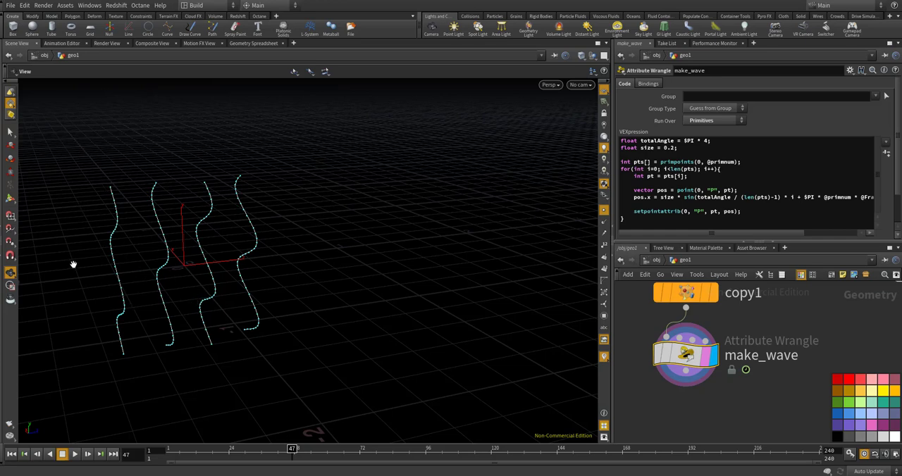
# Add a Transform node below make_wave, connect it to the wrangle's output and display its result
pyautogui.scroll(-3, 701, 382)
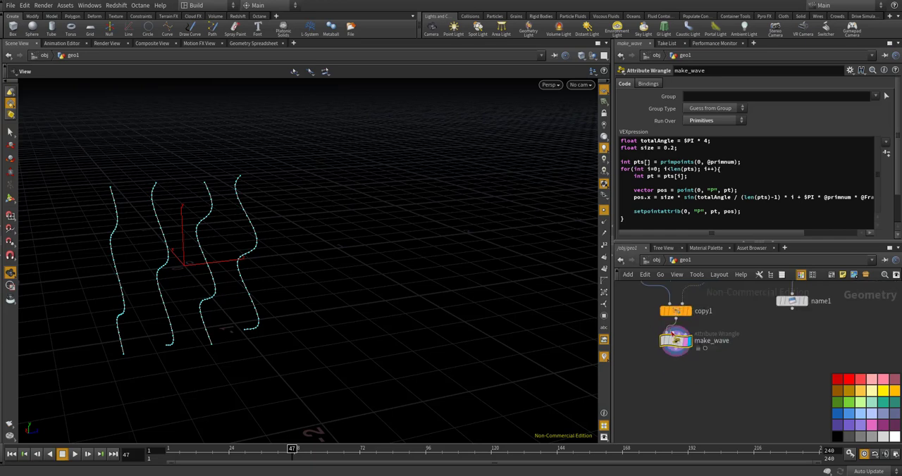
pyautogui.press('Tab')
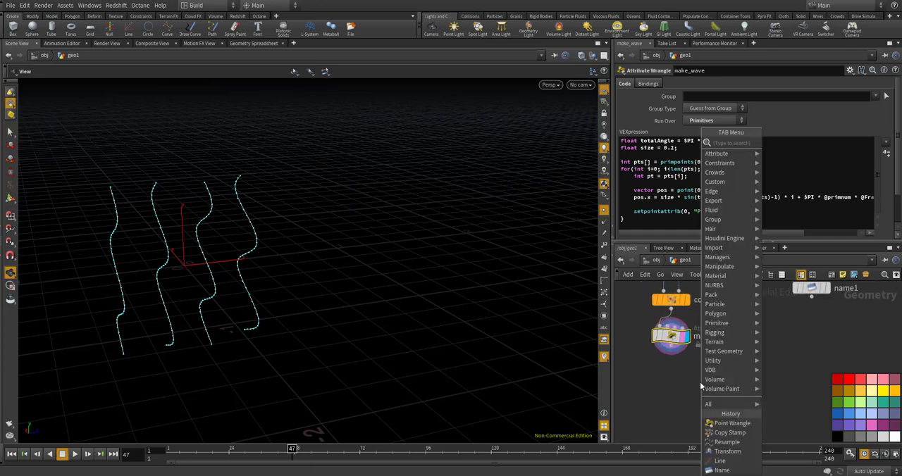
pyautogui.write('rof')
pyautogui.press('BackSpace')
pyautogui.press('BackSpace')
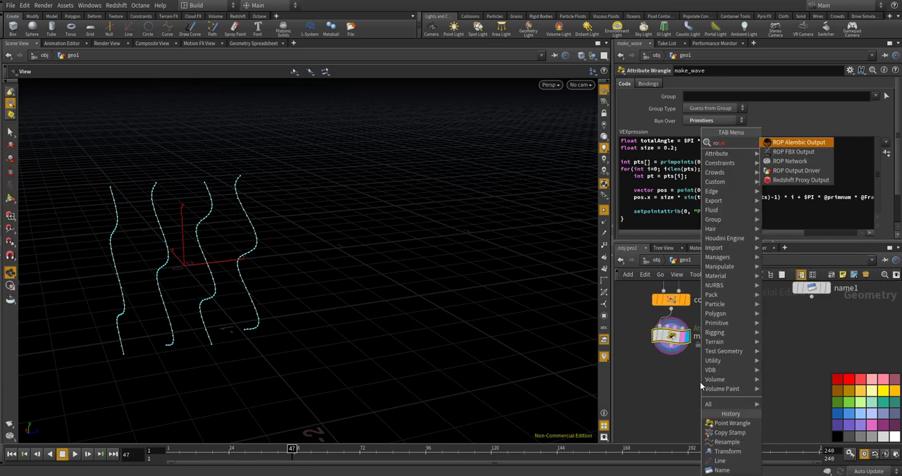
pyautogui.press('BackSpace')
pyautogui.write('transf')
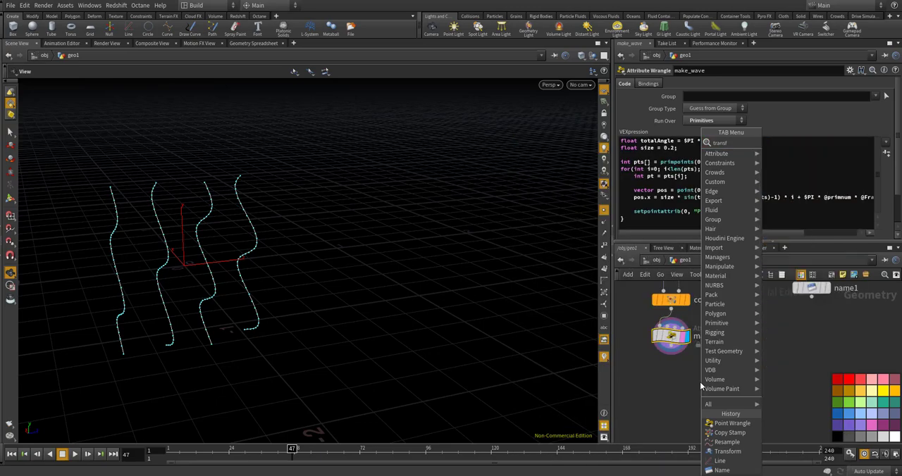
pyautogui.press('Return')
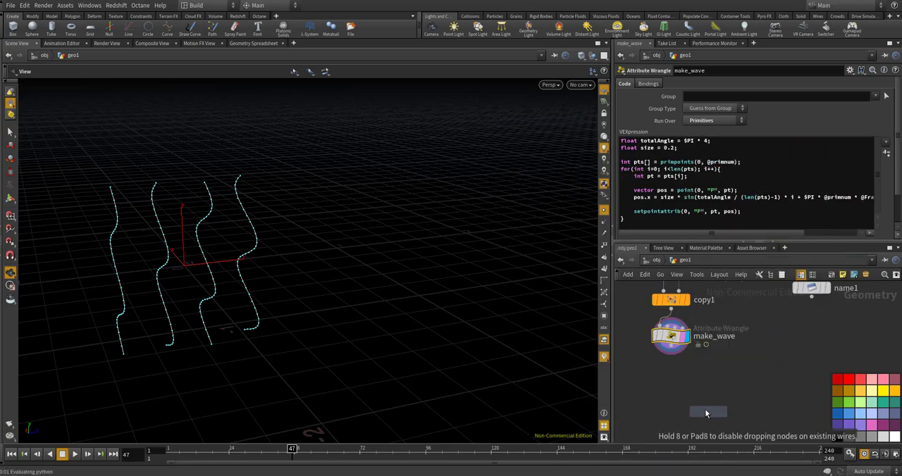
pyautogui.click(705, 408)
pyautogui.scroll(3, 658, 389)
pyautogui.moveTo(680, 340); pyautogui.dragTo(743, 373)
pyautogui.click(748, 369)
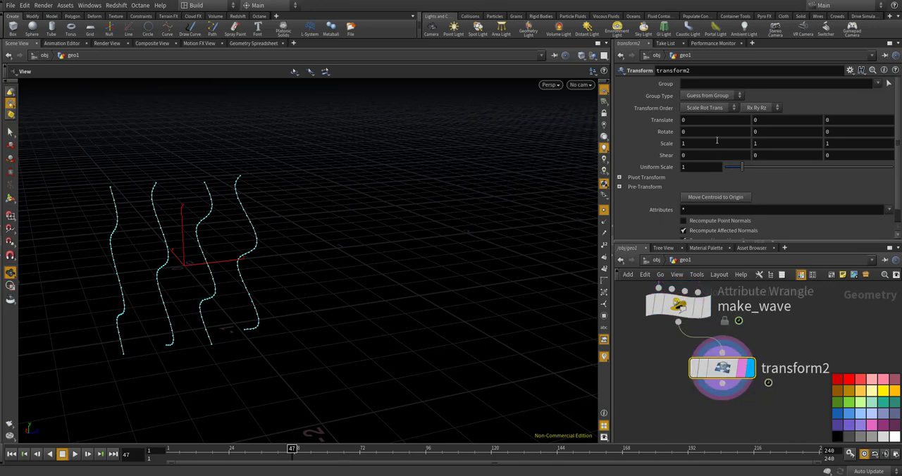
# Set the new Transform's X rotation to 90 degrees to turn the waving lines sideways
pyautogui.moveTo(694, 133); pyautogui.dragTo(647, 134)
pyautogui.write('90')
pyautogui.press('Return')
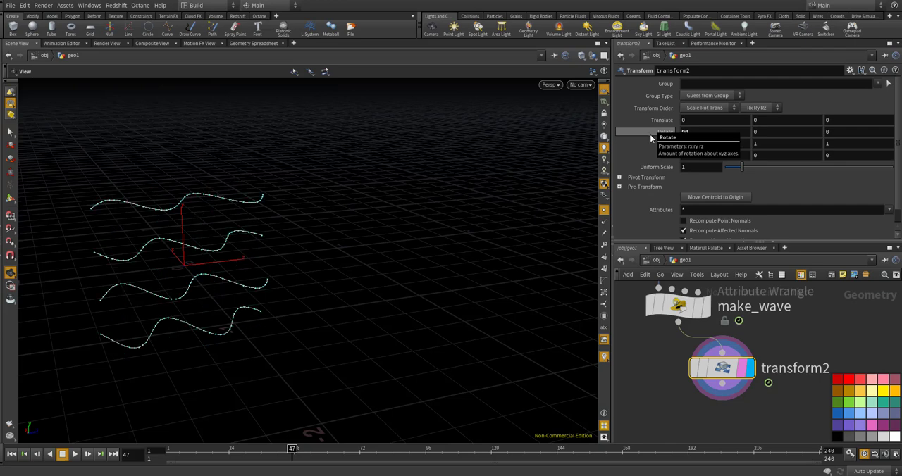
pyautogui.moveTo(665, 310)
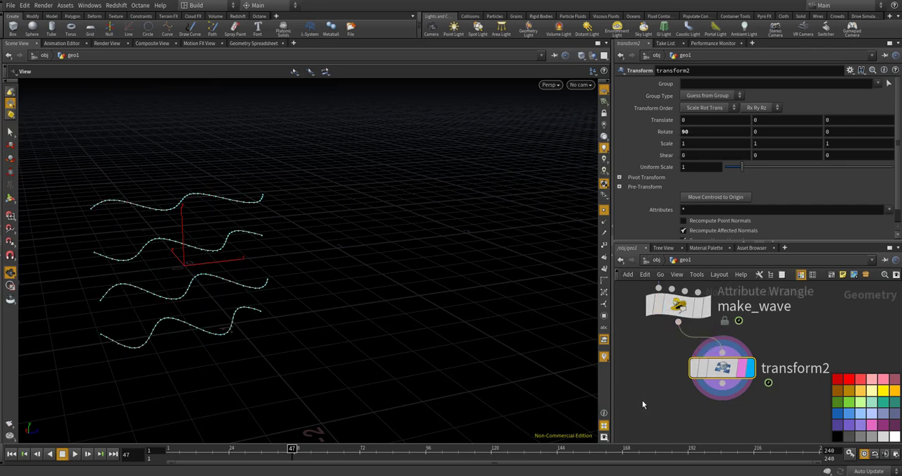
# Add a Merge node, feed both make_wave and transform2 into it, and display the merged lines
pyautogui.moveTo(665, 403); pyautogui.dragTo(664, 402, button='right')
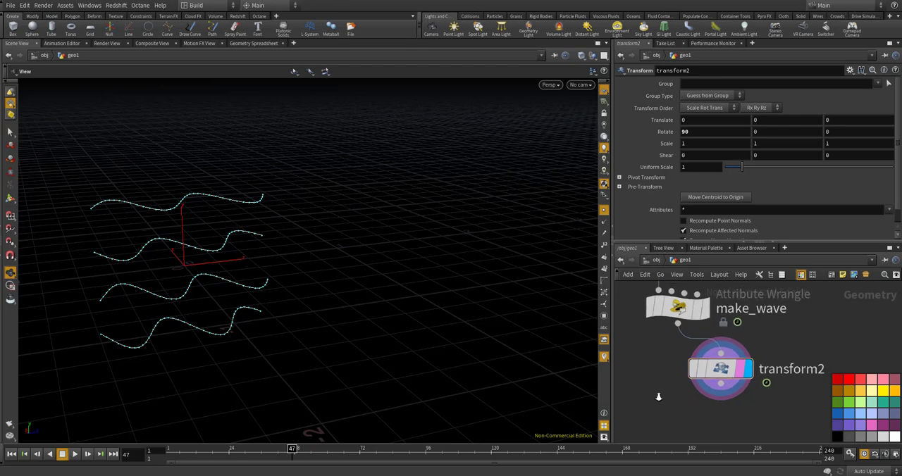
pyautogui.press('Tab')
pyautogui.moveTo(662, 405)
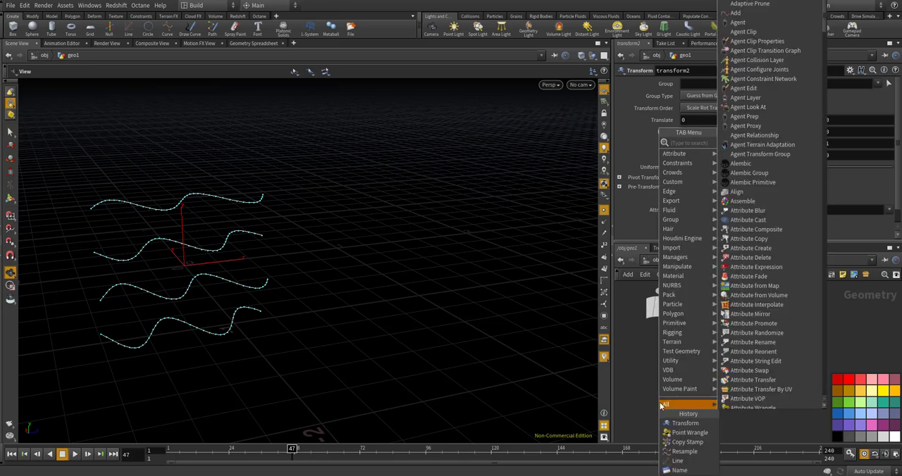
pyautogui.write('mer')
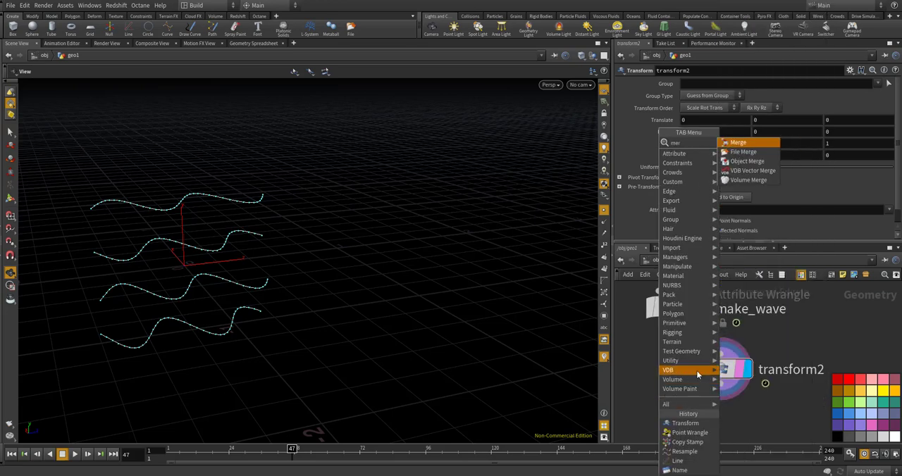
pyautogui.press('Return')
pyautogui.click(678, 409)
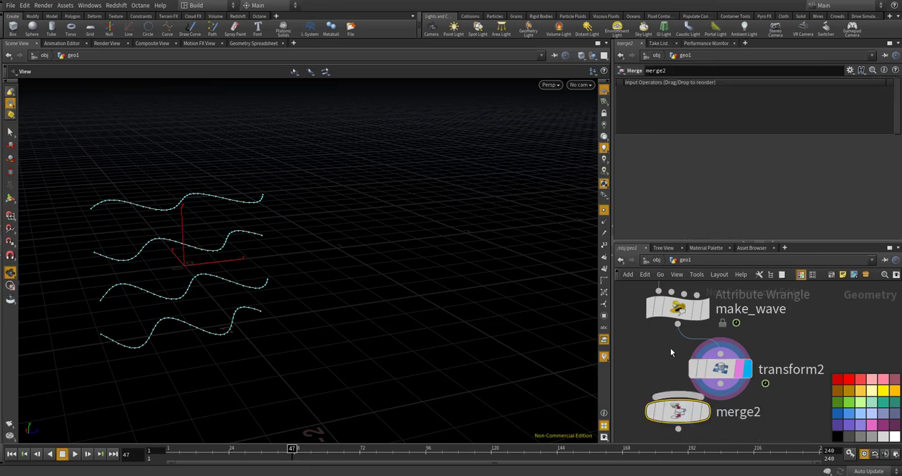
pyautogui.moveTo(677, 324); pyautogui.dragTo(678, 396)
pyautogui.scroll(-1, 674, 358)
pyautogui.moveTo(674, 358); pyautogui.dragTo(672, 322, button='middle')
pyautogui.moveTo(674, 367); pyautogui.dragTo(674, 383)
pyautogui.moveTo(709, 345); pyautogui.dragTo(674, 377)
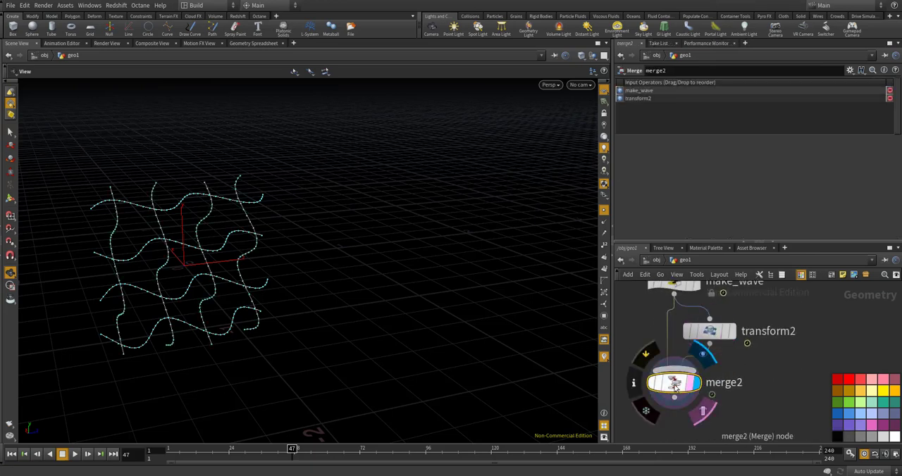
# Scrub through the timeline and examine the merged wave grid from several angles, ending at frame 1
pyautogui.moveTo(367, 303)
pyautogui.mouseDown()
pyautogui.moveTo(453, 274)
pyautogui.moveTo(370, 312)
pyautogui.mouseUp()
pyautogui.moveTo(296, 448); pyautogui.dragTo(367, 464)
pyautogui.moveTo(301, 384); pyautogui.dragTo(332, 392)
pyautogui.moveTo(361, 451); pyautogui.dragTo(539, 433)
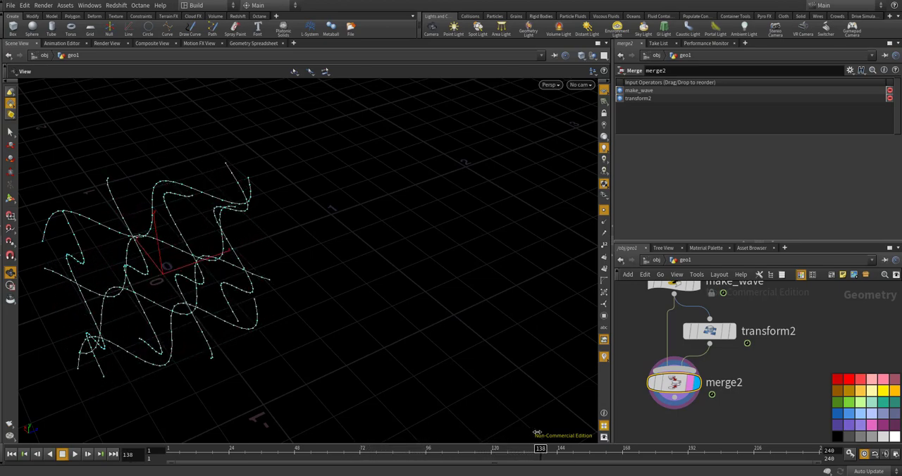
pyautogui.moveTo(365, 324); pyautogui.dragTo(299, 270)
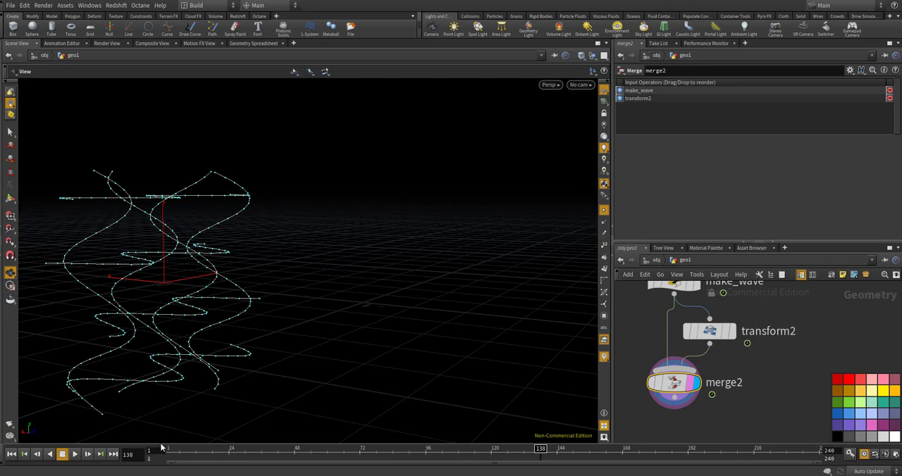
pyautogui.moveTo(193, 453); pyautogui.dragTo(135, 454)
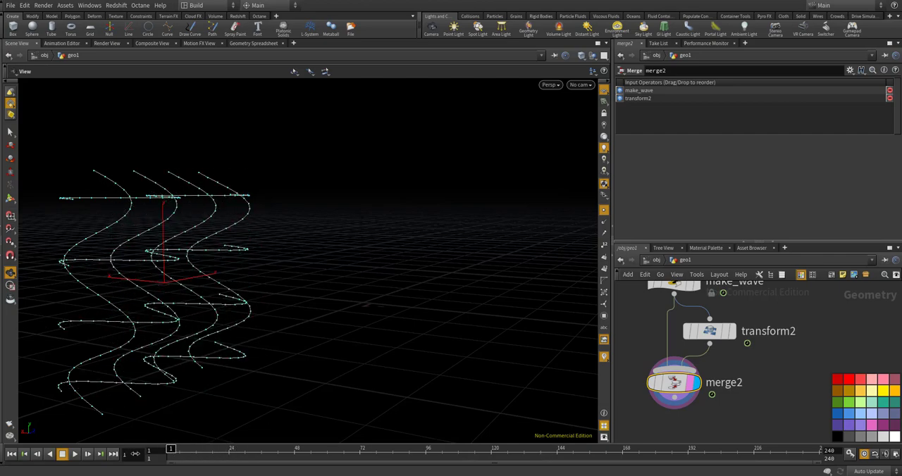
pyautogui.moveTo(123, 310); pyautogui.dragTo(402, 309)
pyautogui.scroll(-3, 797, 351)
pyautogui.scroll(4, 767, 303)
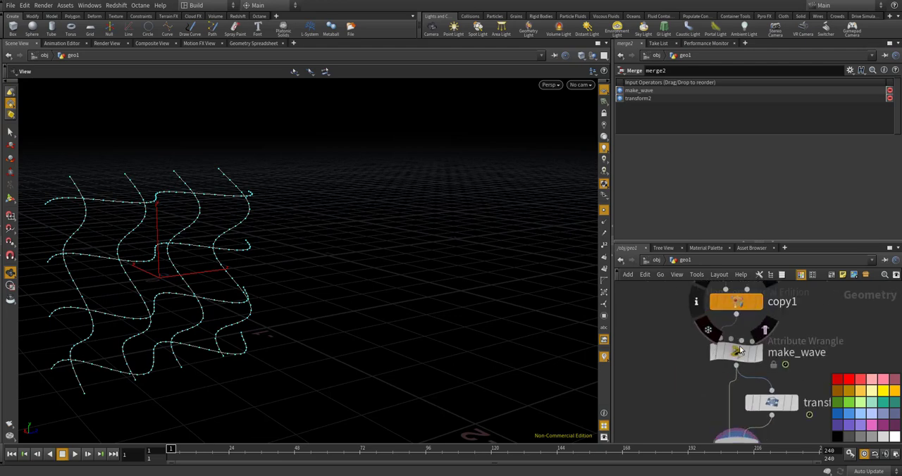
pyautogui.click(736, 351)
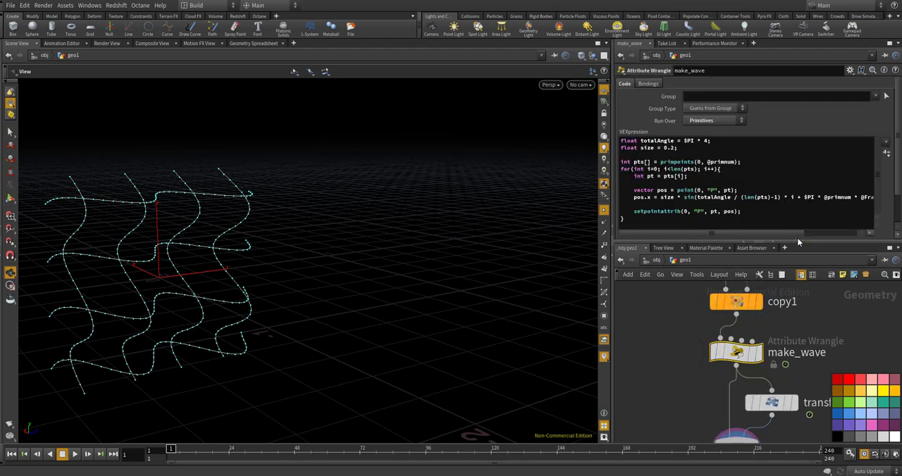
pyautogui.moveTo(796, 236); pyautogui.dragTo(848, 236)
pyautogui.click(784, 198)
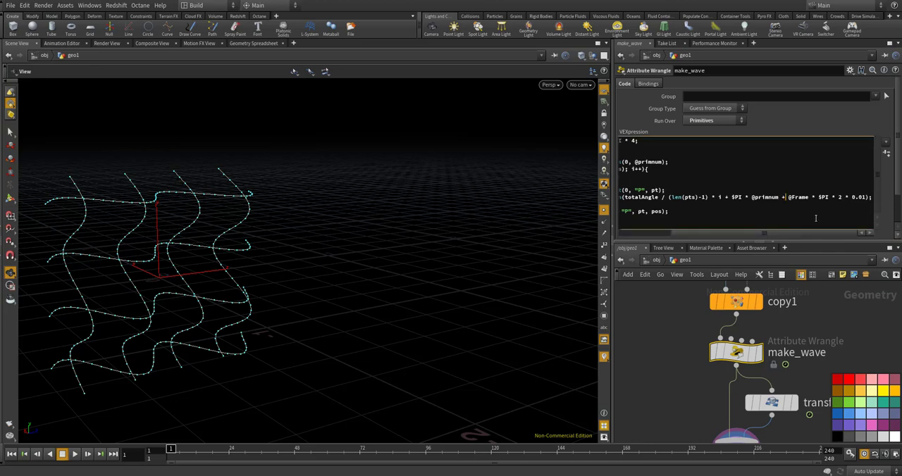
pyautogui.click(729, 315)
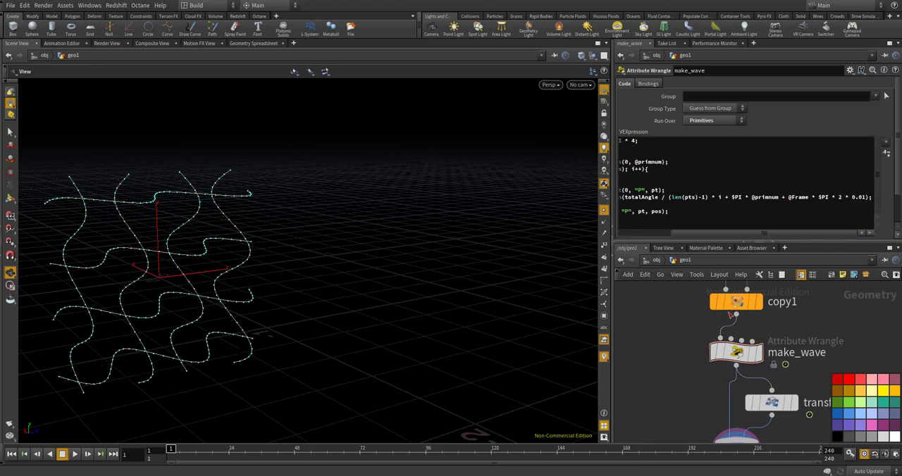
# Play and scrub the animation up to frame 99, examining the crossing wave lines from several angles
pyautogui.click(79, 453)
pyautogui.hotkey('space', '3')
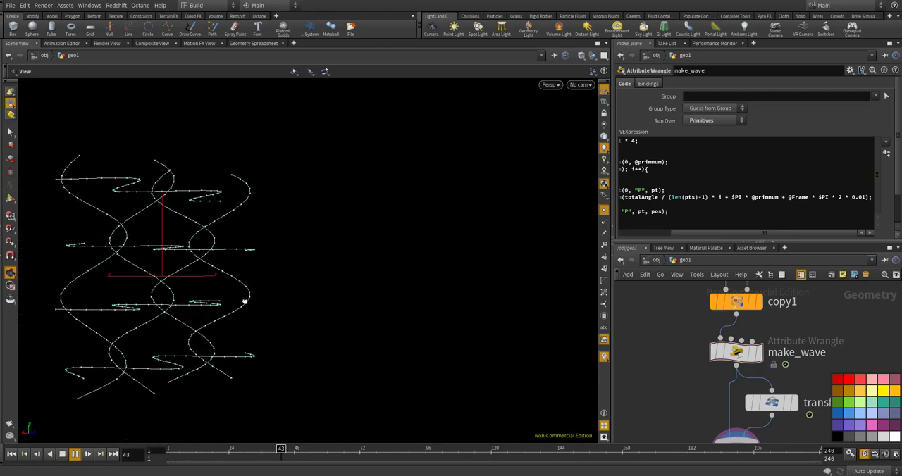
pyautogui.moveTo(244, 301); pyautogui.dragTo(325, 270)
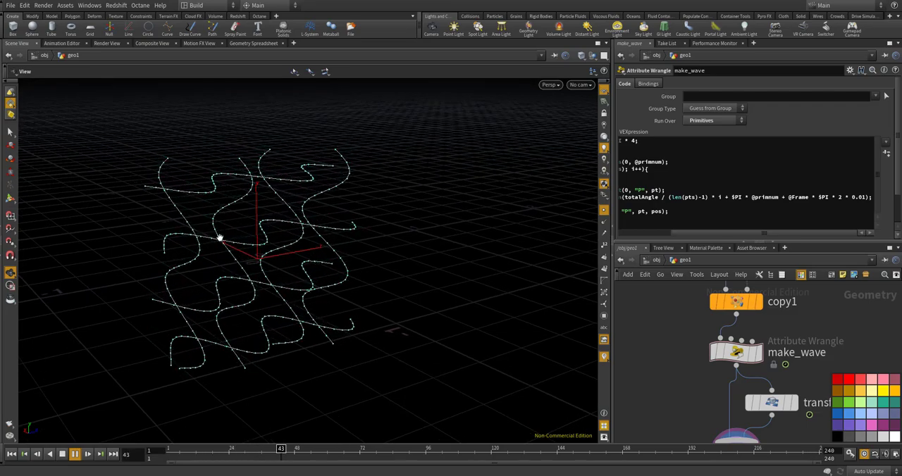
pyautogui.moveTo(220, 238); pyautogui.dragTo(249, 260)
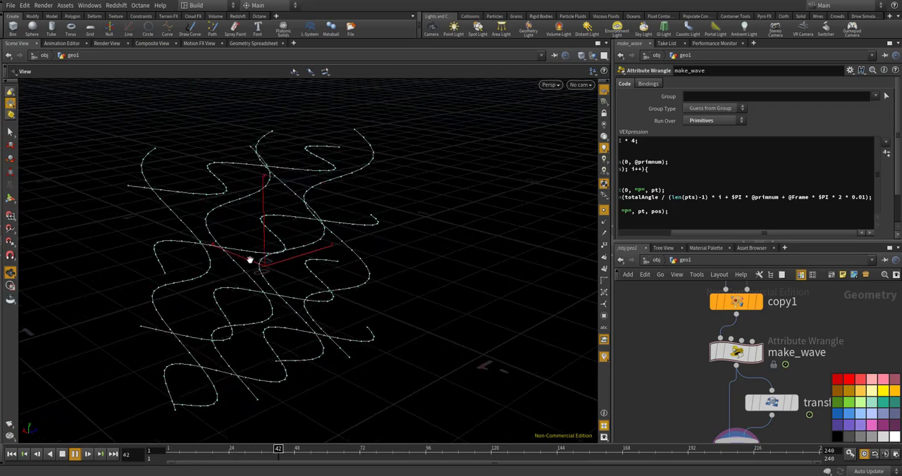
pyautogui.click(74, 454)
pyautogui.moveTo(244, 382); pyautogui.dragTo(187, 334)
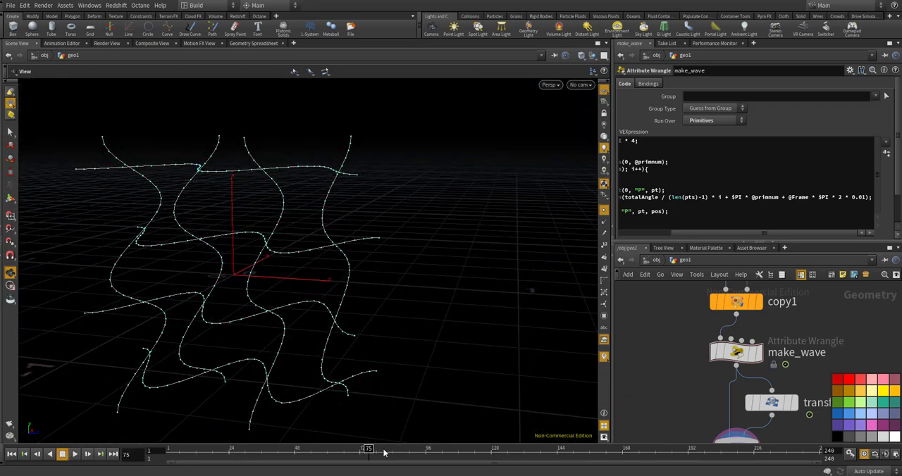
pyautogui.moveTo(384, 453); pyautogui.dragTo(435, 453)
pyautogui.moveTo(418, 379); pyautogui.dragTo(181, 131)
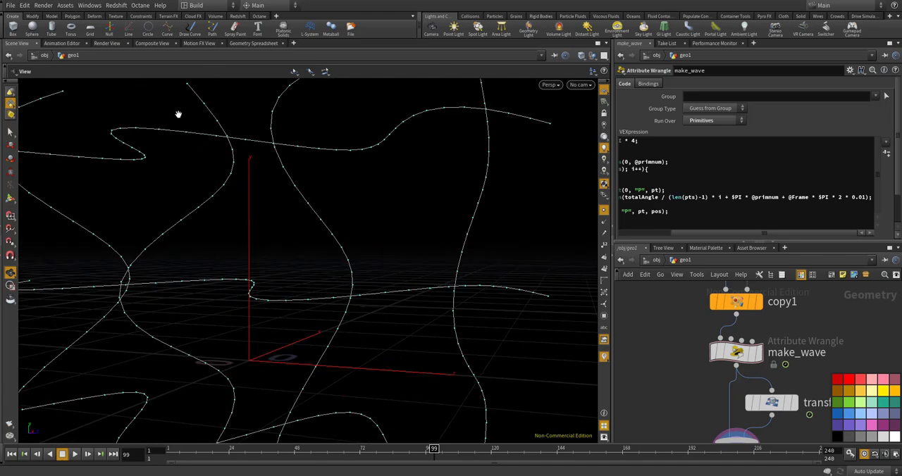
pyautogui.moveTo(167, 160); pyautogui.dragTo(166, 191)
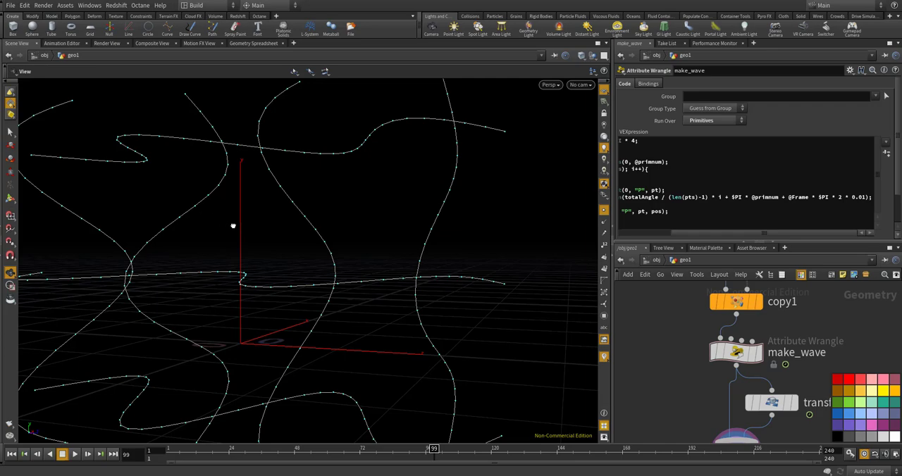
pyautogui.moveTo(232, 226); pyautogui.dragTo(316, 237)
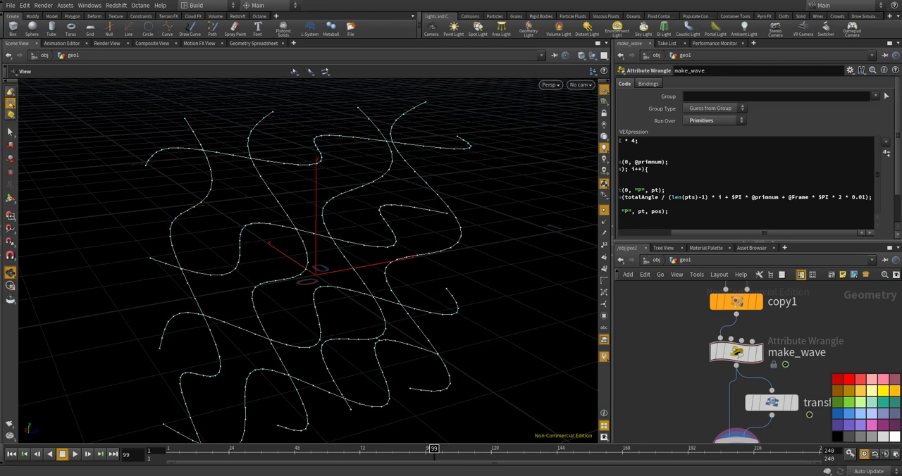
# Open a Geometry Spreadsheet beside the parameter pane and switch it to primitive attributes
pyautogui.scroll(-5, 643, 318)
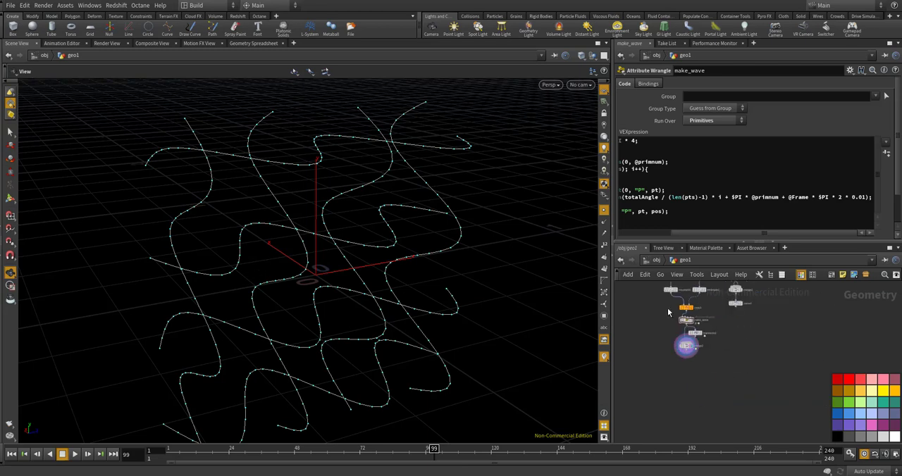
pyautogui.scroll(5, 684, 355)
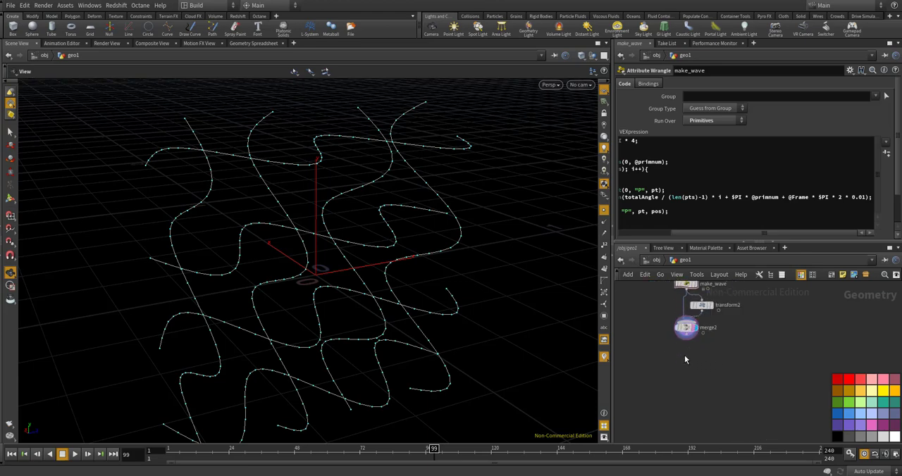
pyautogui.click(753, 43)
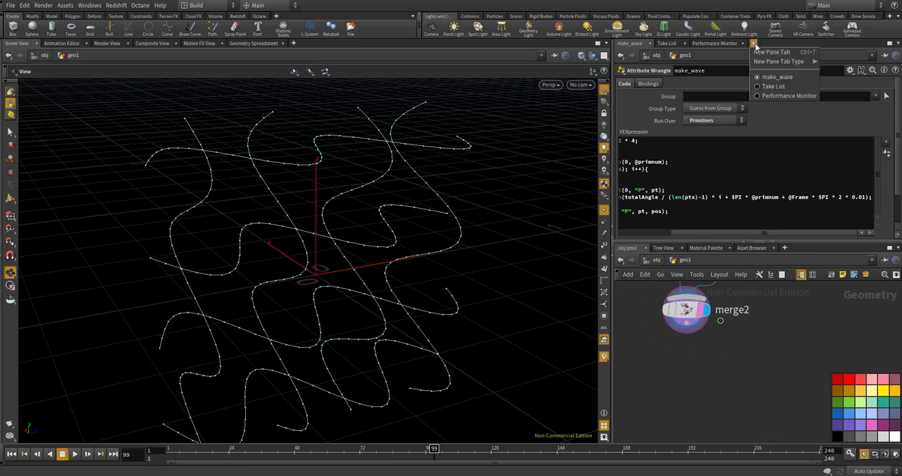
pyautogui.moveTo(779, 61)
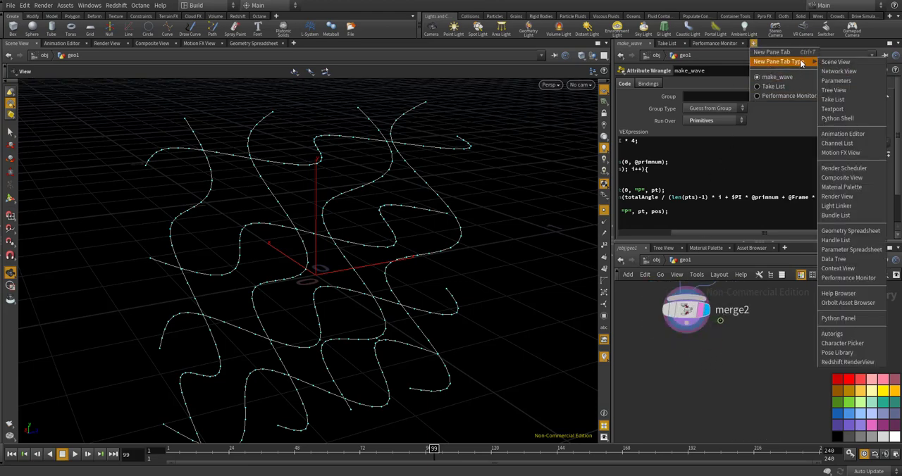
pyautogui.click(851, 232)
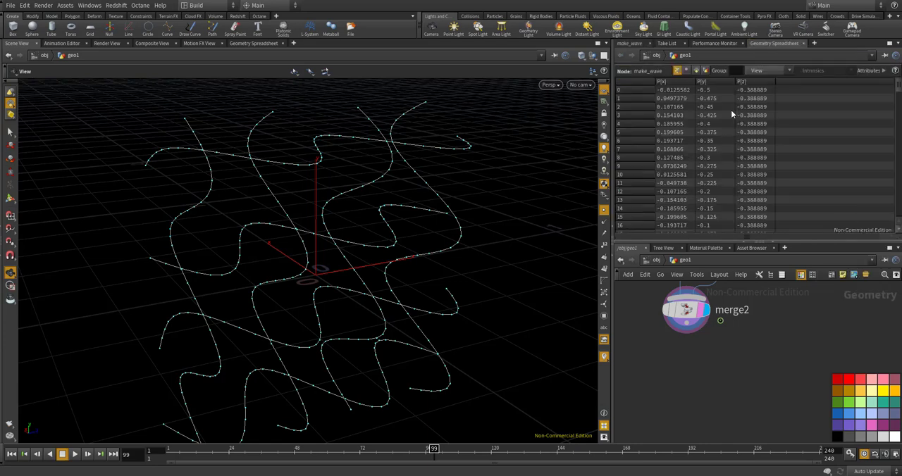
pyautogui.click(696, 70)
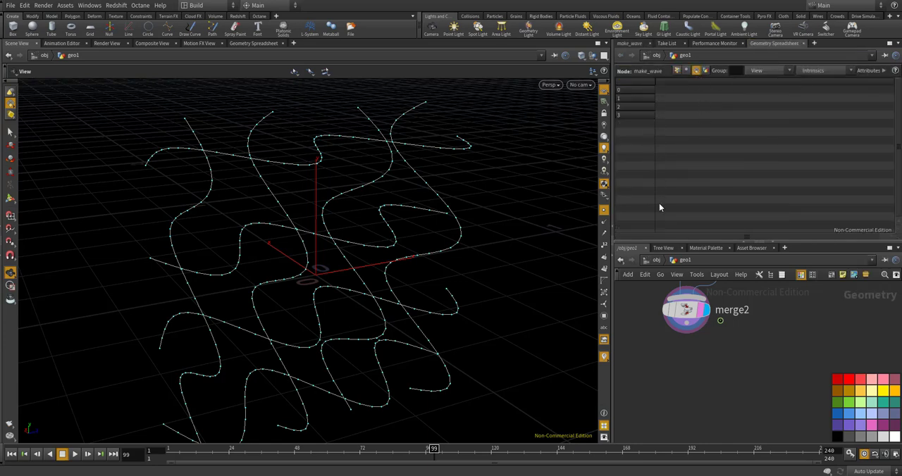
# Add a Primitive Wrangle below merge2, feed merge2 into its first input, and display the wrangle
pyautogui.scroll(-2, 686, 313)
pyautogui.press('Tab')
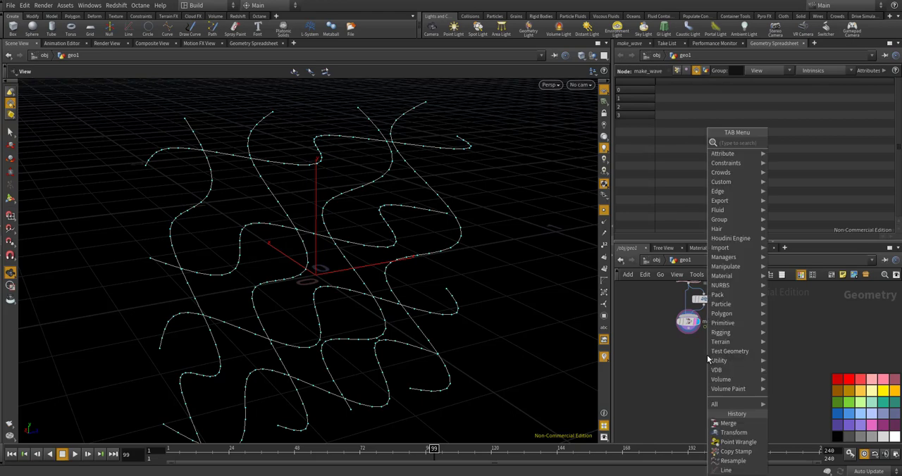
pyautogui.write('prim')
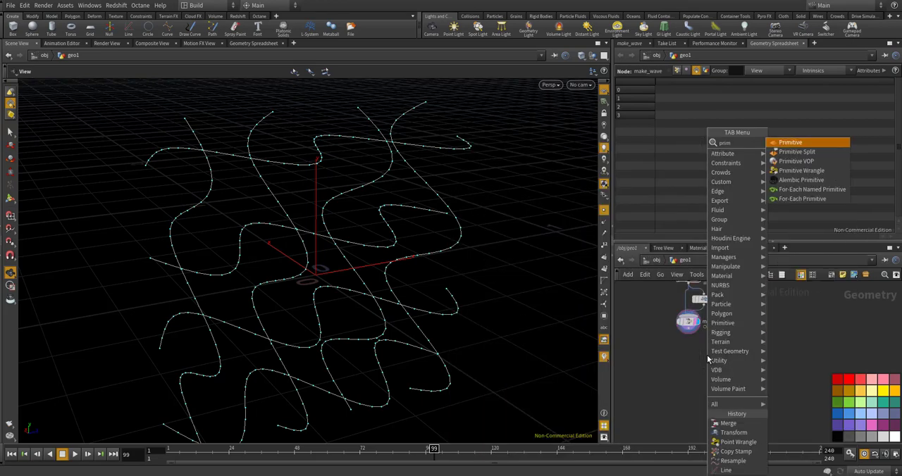
pyautogui.write(' wra')
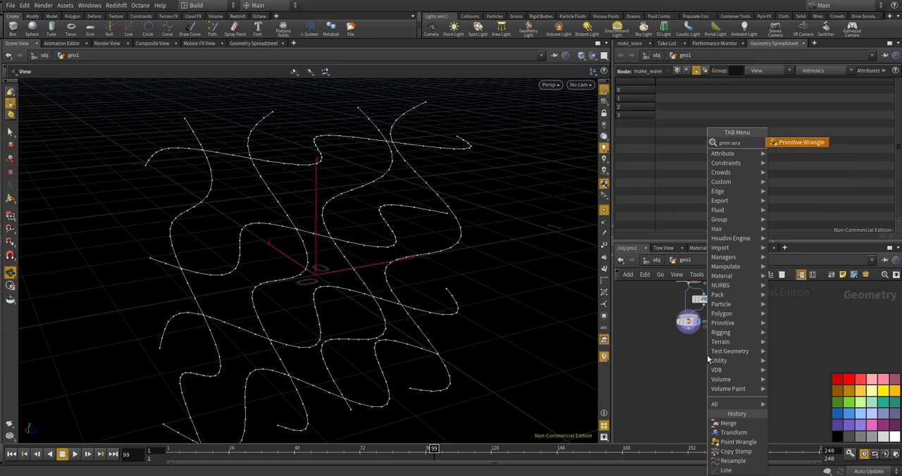
pyautogui.press('Return')
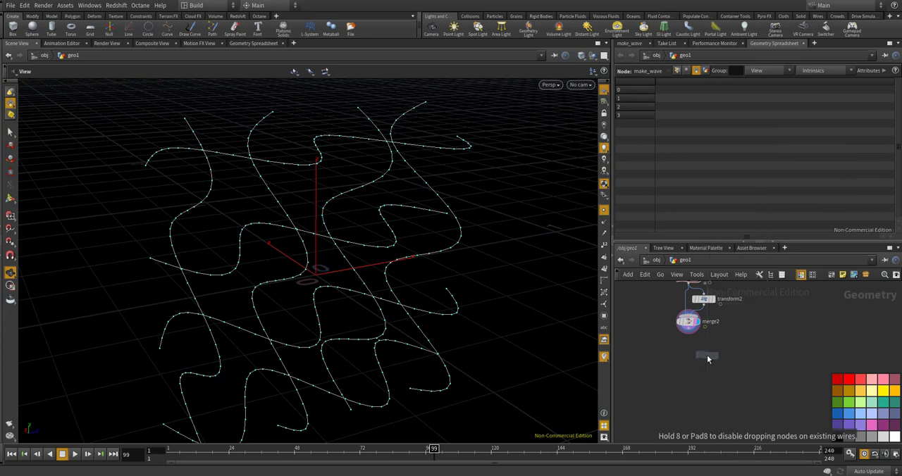
pyautogui.click(702, 354)
pyautogui.moveTo(673, 306); pyautogui.dragTo(695, 342)
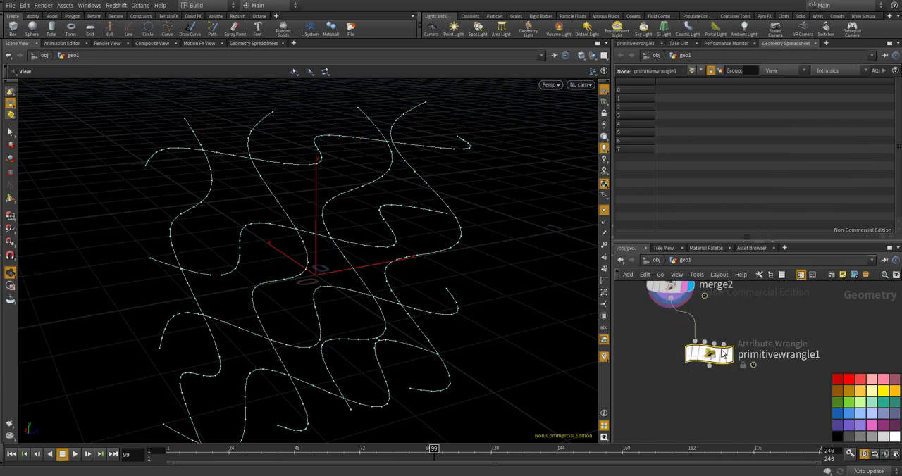
pyautogui.click(733, 355)
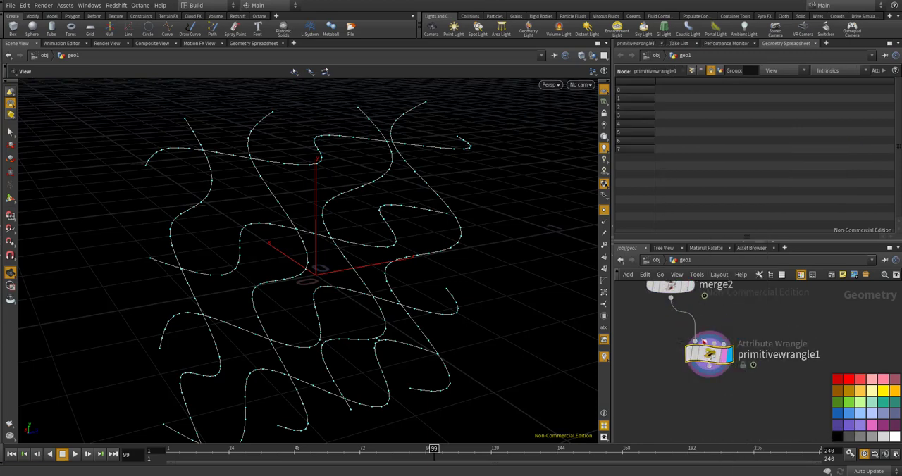
pyautogui.click(639, 43)
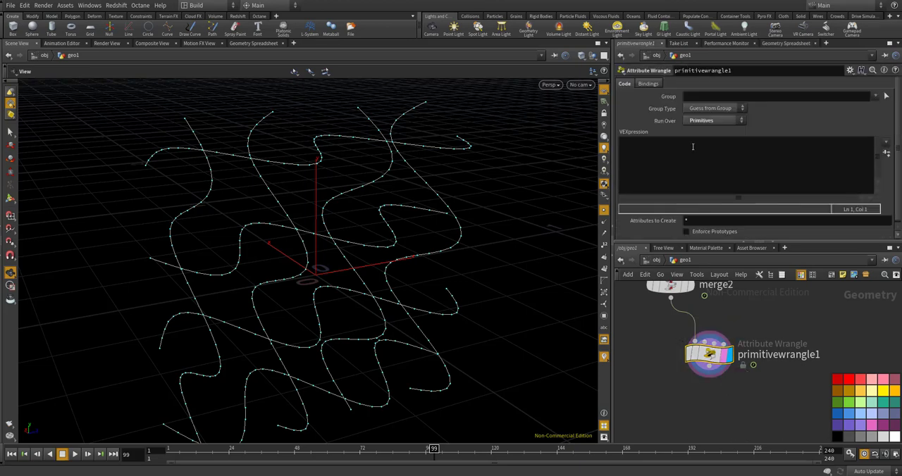
pyautogui.click(695, 160)
pyautogui.write('@')
pyautogui.press('BackSpace')
pyautogui.write('p')
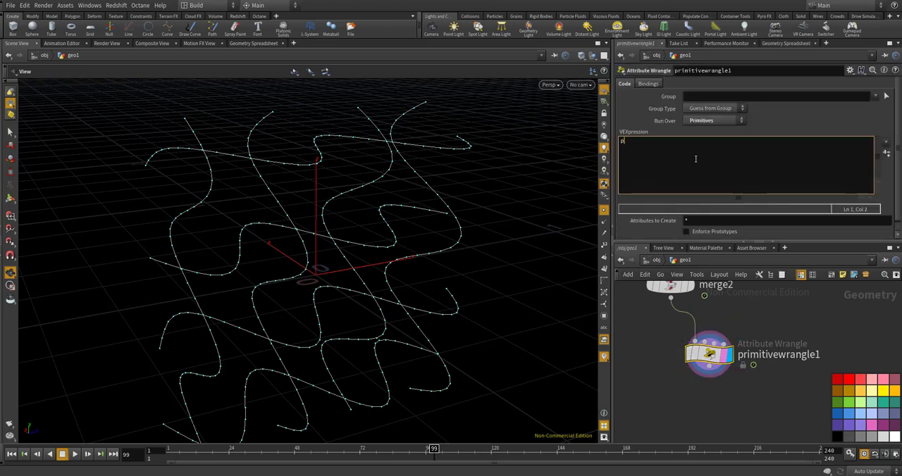
pyautogui.press('BackSpace')
pyautogui.write('i@id = @primnum;')
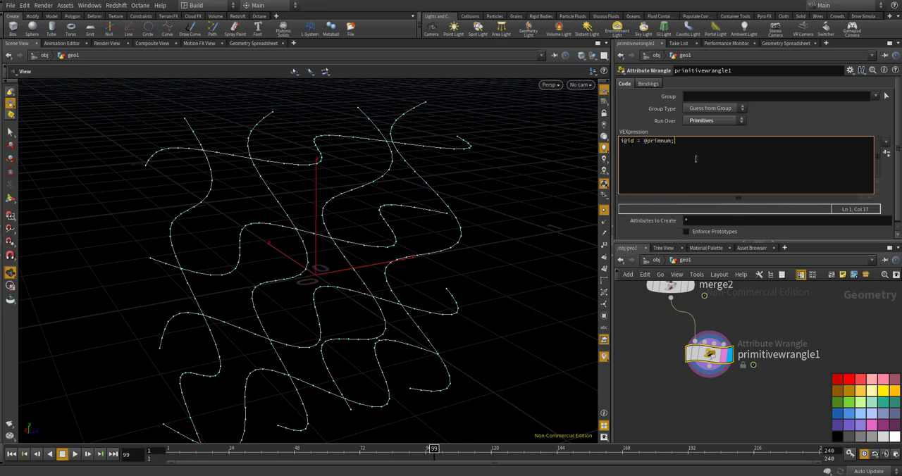
pyautogui.click(727, 371)
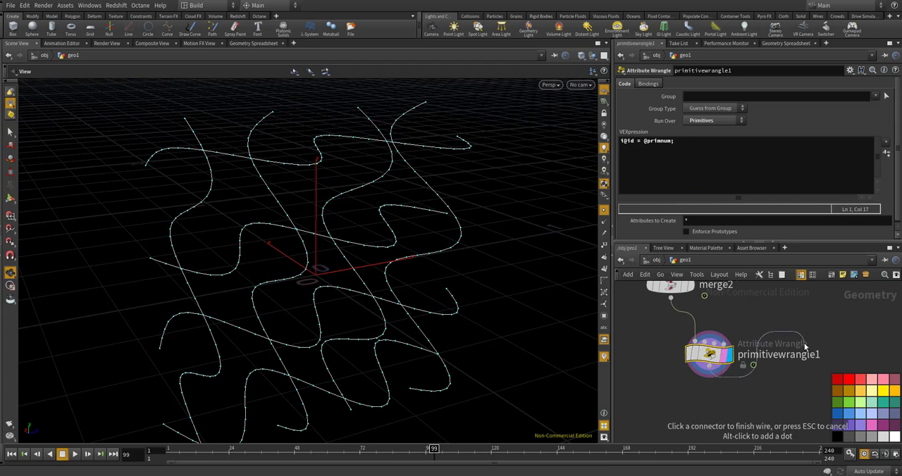
pyautogui.click(782, 44)
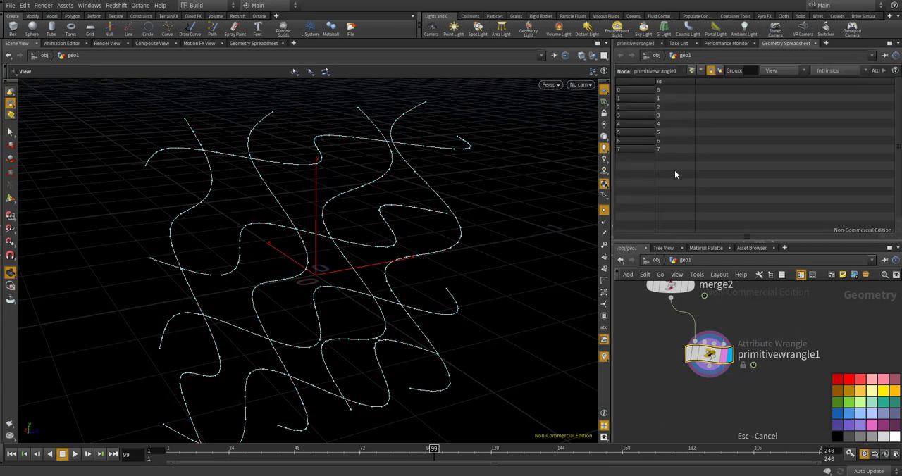
# Move the box1, volume1, merge1 and name1 chain down beside the wave branch in the network
pyautogui.scroll(-6, 689, 344)
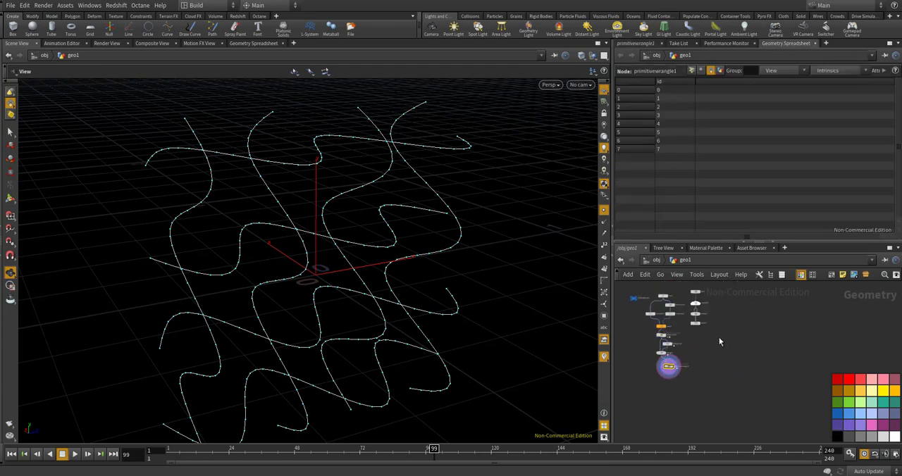
pyautogui.moveTo(720, 338)
pyautogui.mouseDown()
pyautogui.moveTo(691, 287)
pyautogui.moveTo(728, 324)
pyautogui.moveTo(722, 329)
pyautogui.mouseUp()
pyautogui.scroll(4, 694, 293)
pyautogui.scroll(-5, 719, 298)
pyautogui.scroll(4, 722, 329)
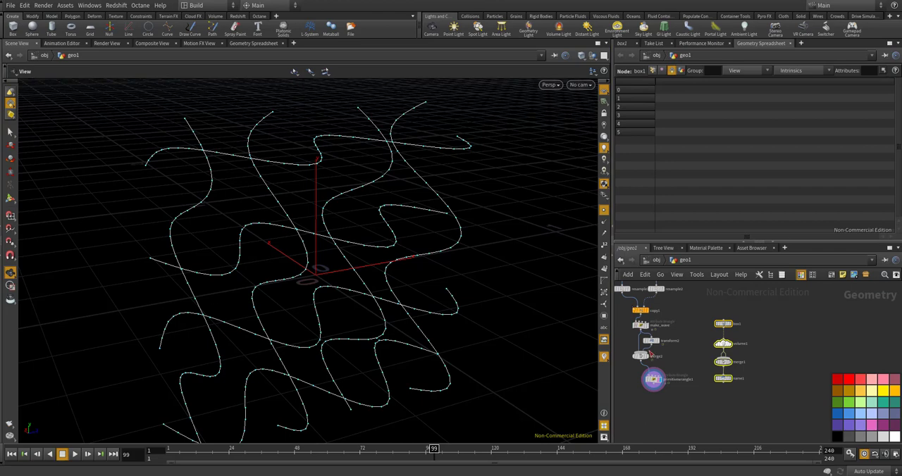
pyautogui.scroll(2, 697, 400)
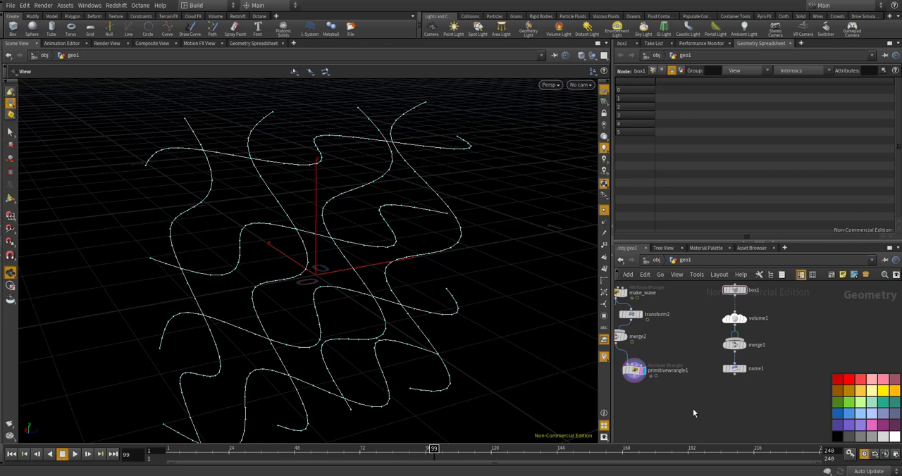
# Add a Volume Wrangle below the two branches and connect name1 to its first input
pyautogui.press('Tab')
pyautogui.write('volumewra')
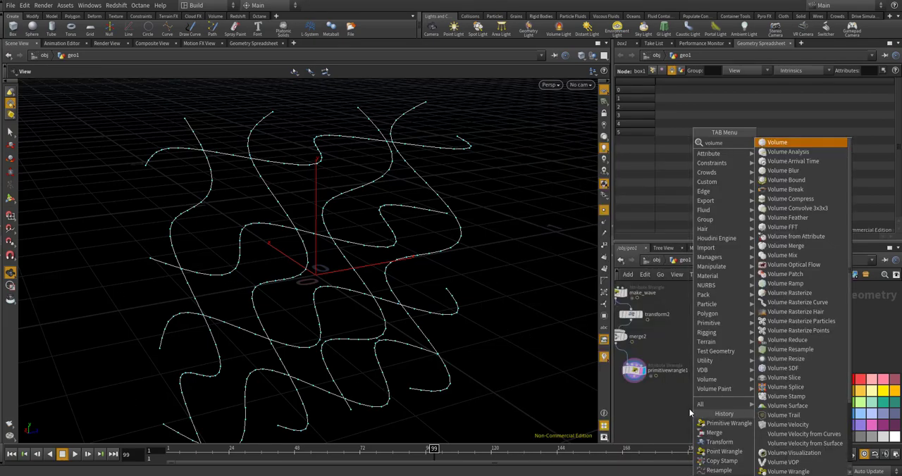
pyautogui.press('Return')
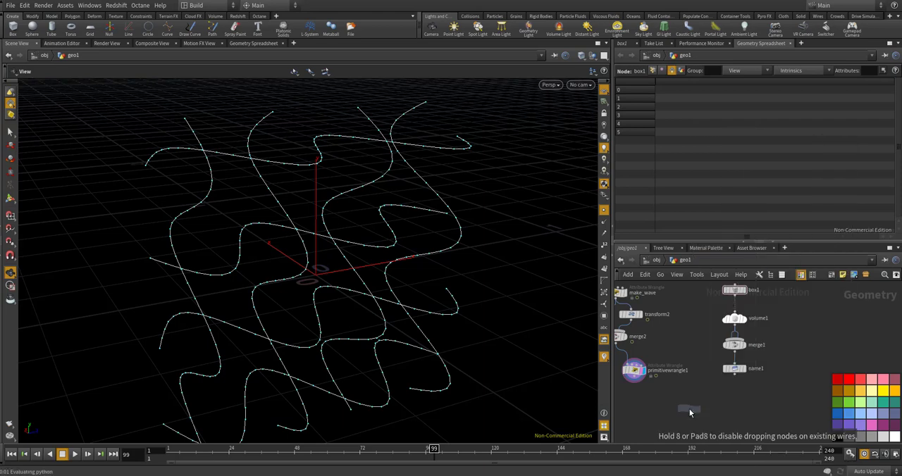
pyautogui.click(690, 412)
pyautogui.scroll(3, 701, 383)
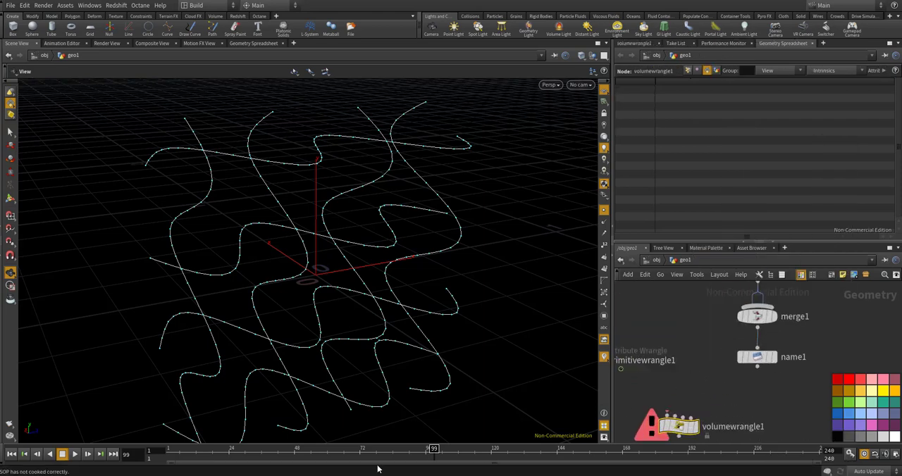
pyautogui.moveTo(757, 365); pyautogui.dragTo(661, 416)
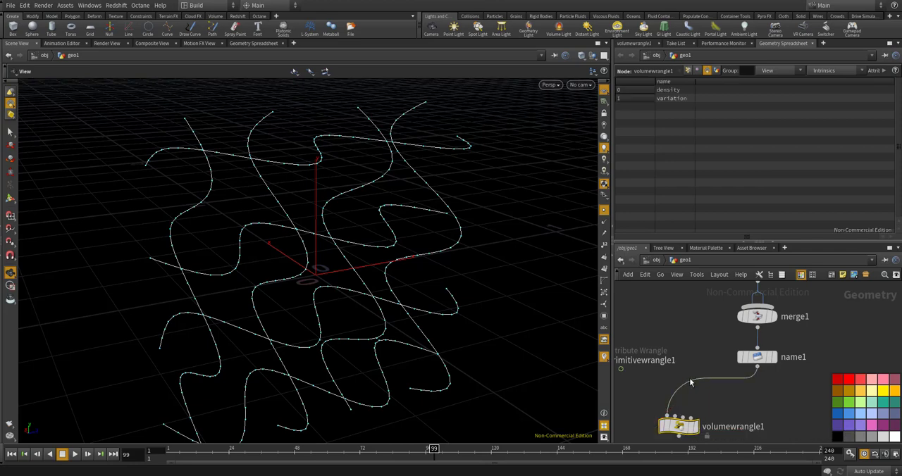
# Connect primitivewrangle1 to the second input of volumewrangle1
pyautogui.scroll(-5, 721, 361)
pyautogui.scroll(4, 745, 370)
pyautogui.scroll(-3, 738, 347)
pyautogui.scroll(3, 657, 351)
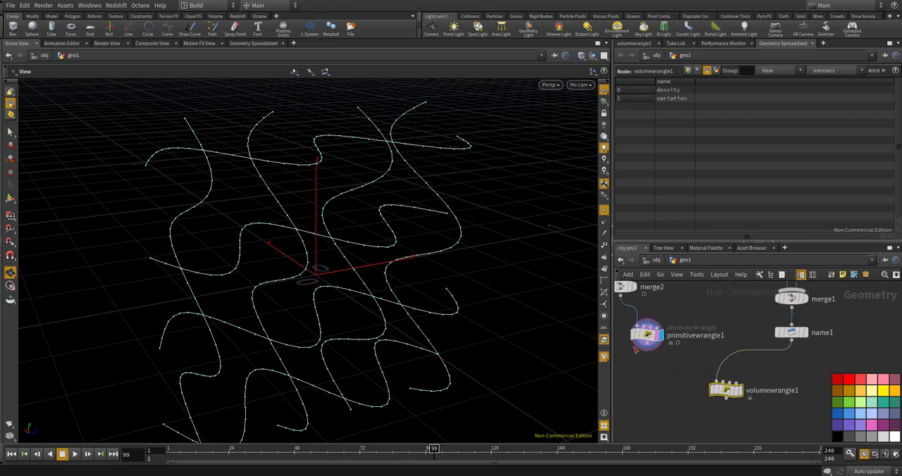
pyautogui.moveTo(647, 345); pyautogui.dragTo(723, 380)
pyautogui.scroll(2, 652, 332)
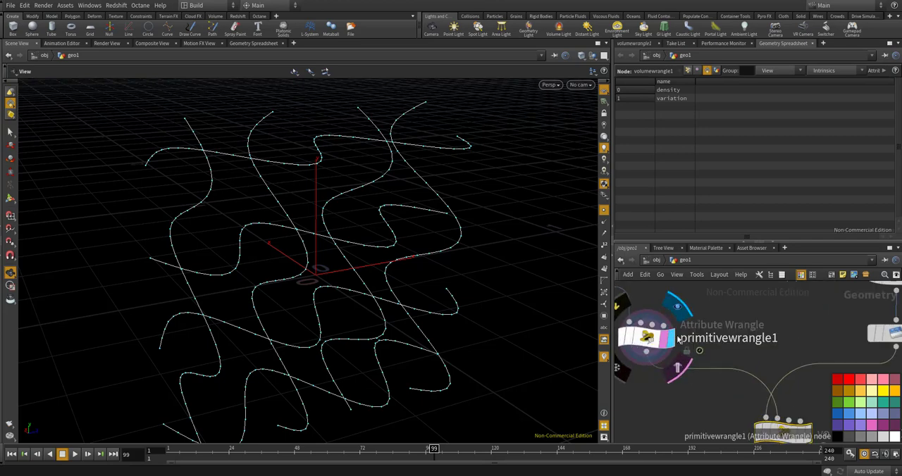
pyautogui.scroll(-3, 655, 334)
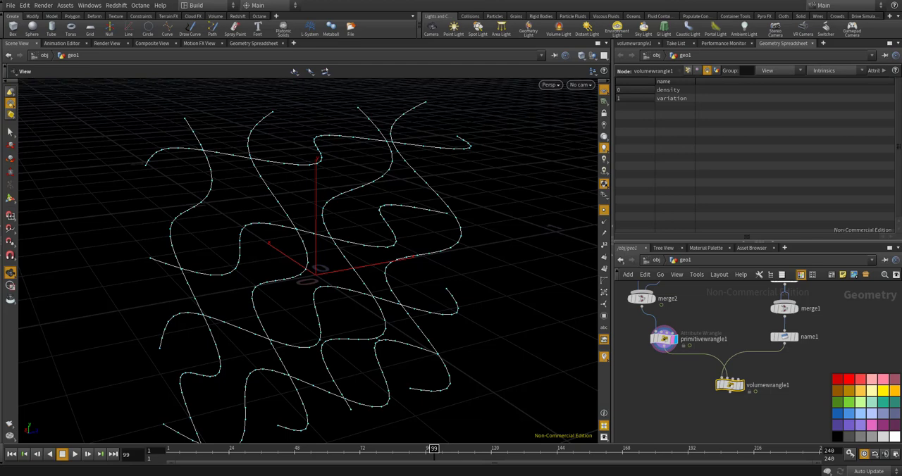
pyautogui.scroll(1, 755, 363)
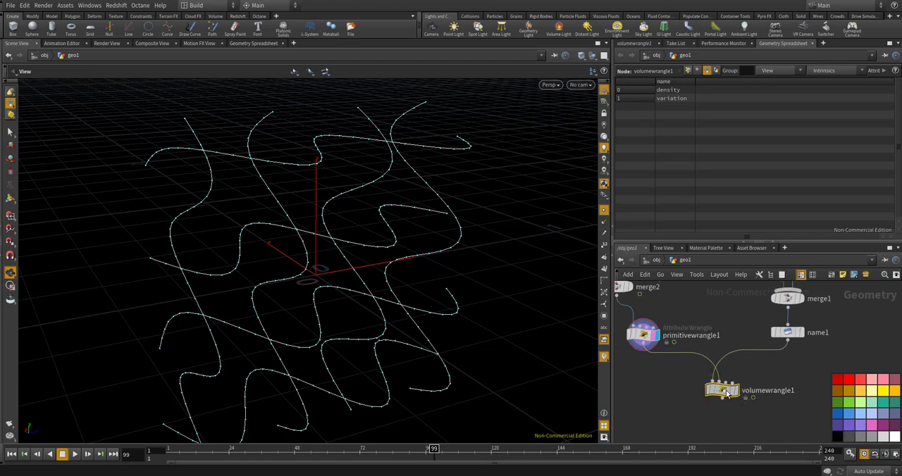
# Open volumewrangle1's VEX code in the large expression editor and declare "int variation = 0;"
pyautogui.click(634, 43)
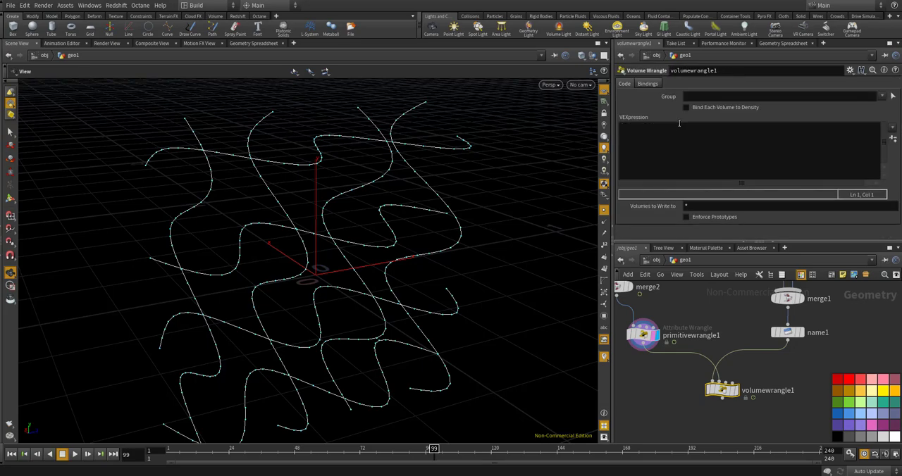
pyautogui.click(679, 146)
pyautogui.hotkey('alt', 'e')
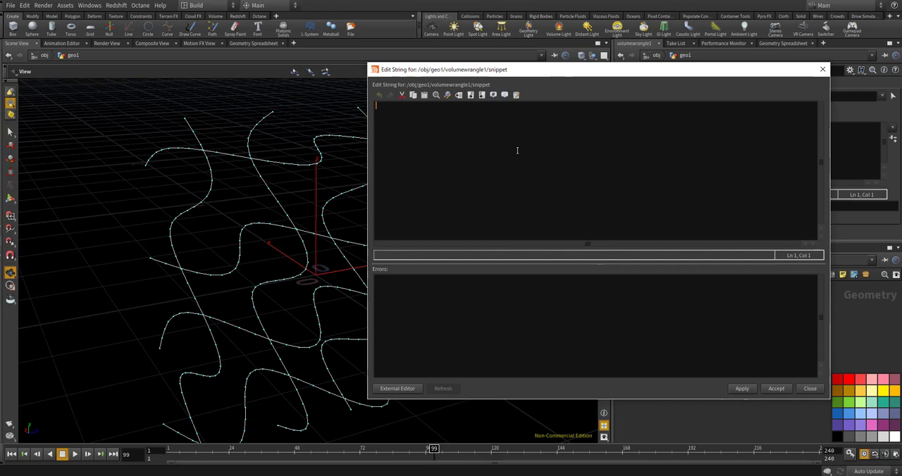
pyautogui.write('int varia')
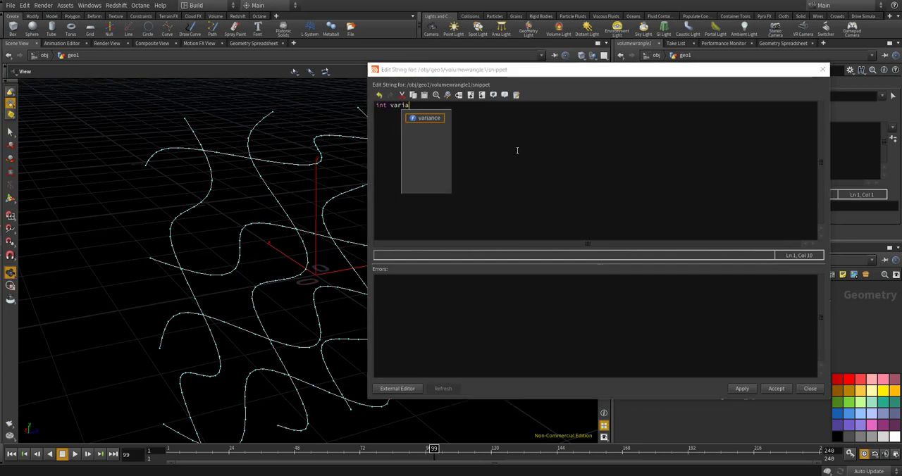
pyautogui.write('tio')
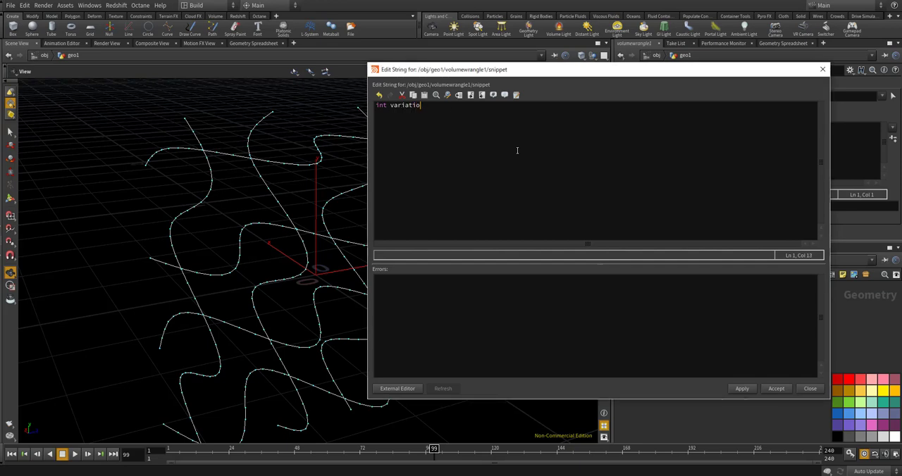
pyautogui.write('n = 0;')
pyautogui.press('Return')
# Declare "float minDist = 999999;" under the variation variable and leave blank lines after it
pyautogui.write('float ')
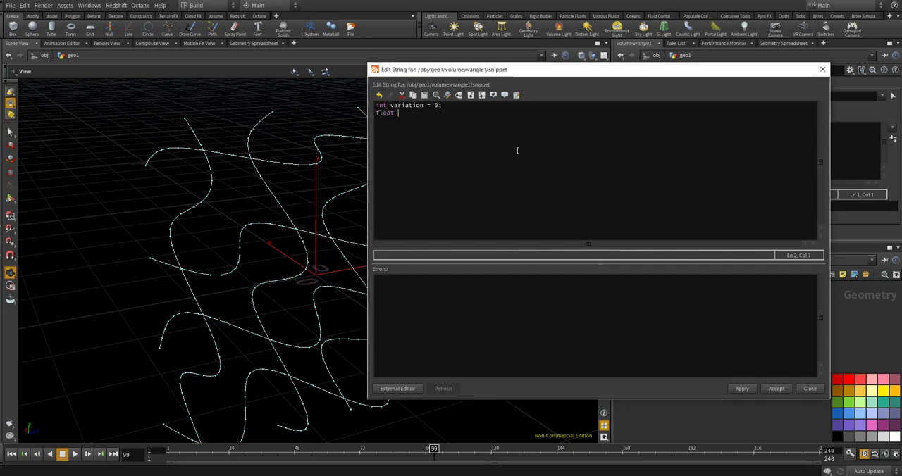
pyautogui.write('mindis')
pyautogui.press('BackSpace')
pyautogui.press('BackSpace')
pyautogui.press('BackSpace')
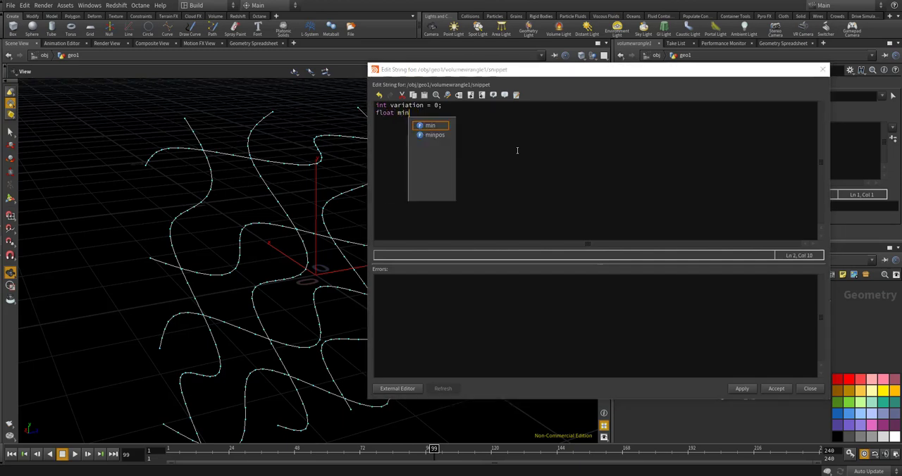
pyautogui.write('Dist = 999')
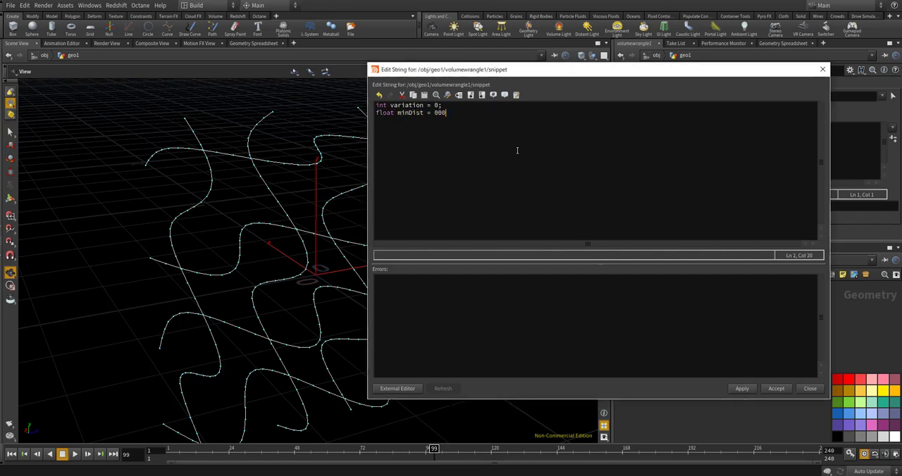
pyautogui.press('BackSpace')
pyautogui.press('BackSpace')
pyautogui.press('BackSpace')
pyautogui.write('99999;')
pyautogui.press('Return')
pyautogui.press('Return')
pyautogui.press('BackSpace')
pyautogui.press('BackSpace')
pyautogui.press('BackSpace')
pyautogui.write('9;')
pyautogui.press('Return')
pyautogui.press('Return')
pyautogui.press('Return')
# Start a for loop below the declarations with the header beginning "for(int i=0; i <"
pyautogui.write('for')
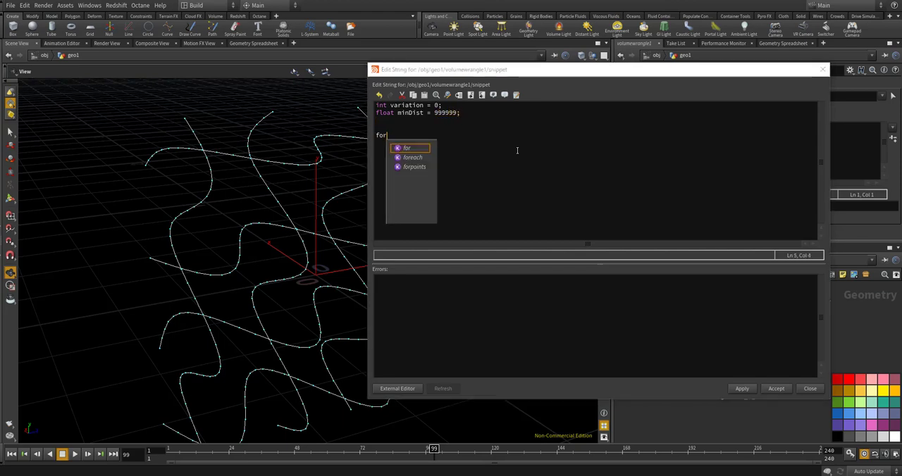
pyautogui.write('(i')
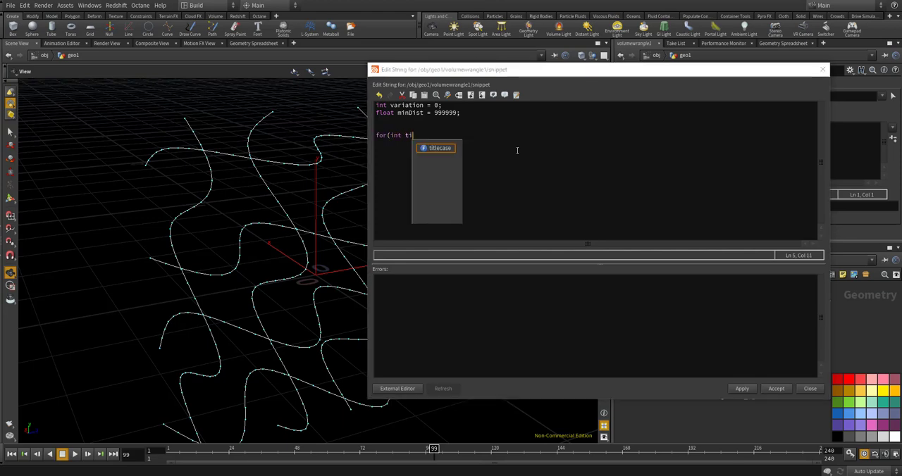
pyautogui.write('nt i=')
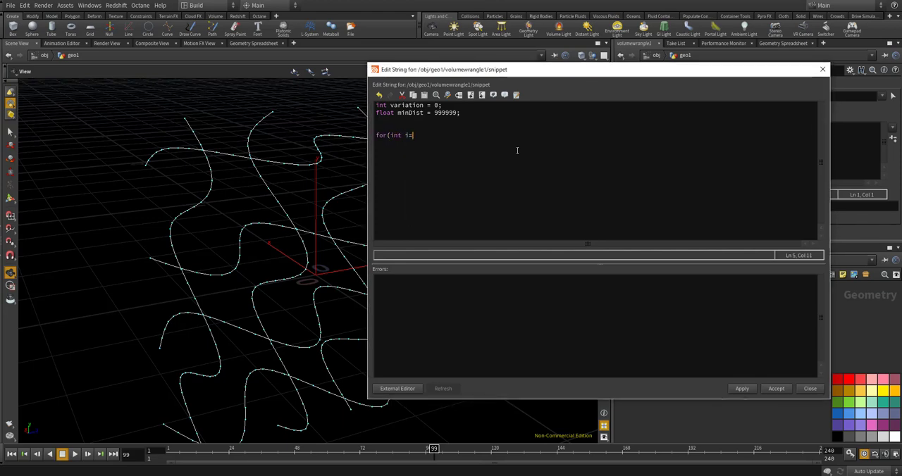
pyautogui.write('0; i')
pyautogui.press('BackSpace')
pyautogui.press('BackSpace')
pyautogui.press('BackSpace')
pyautogui.press('BackSpace')
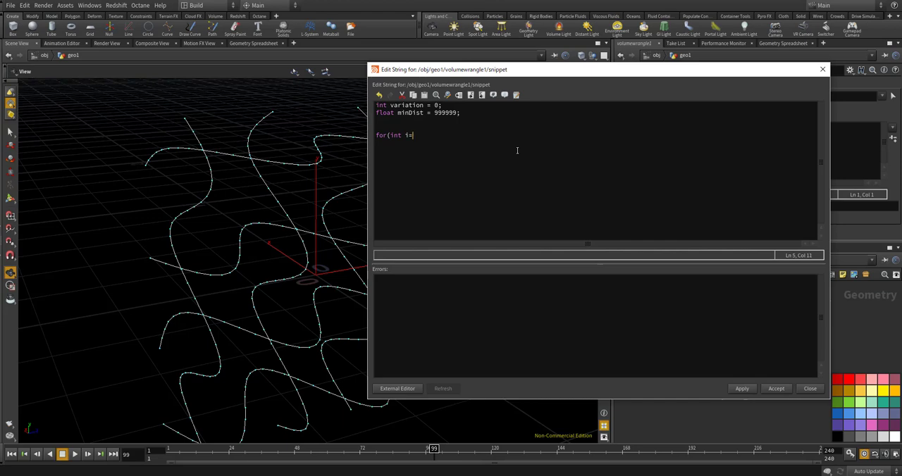
pyautogui.write('0; i')
pyautogui.press('BackSpace')
pyautogui.write('i <')
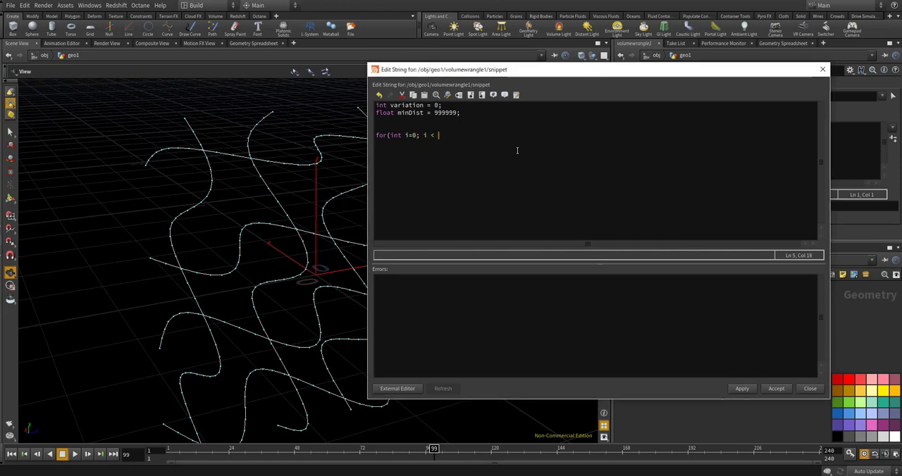
pyautogui.write(' nprimin')
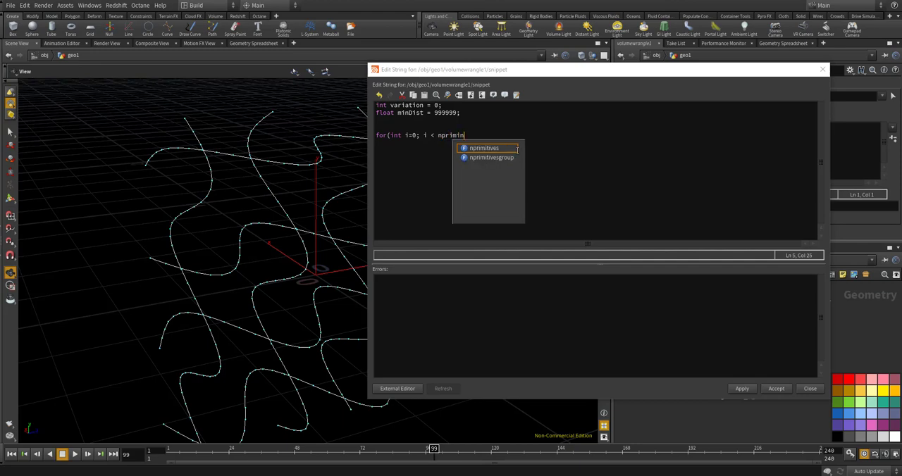
# Complete the loop header with "nprimitives(1); i++" and add the opening and closing braces
pyautogui.press('BackSpace')
pyautogui.press('Escape')
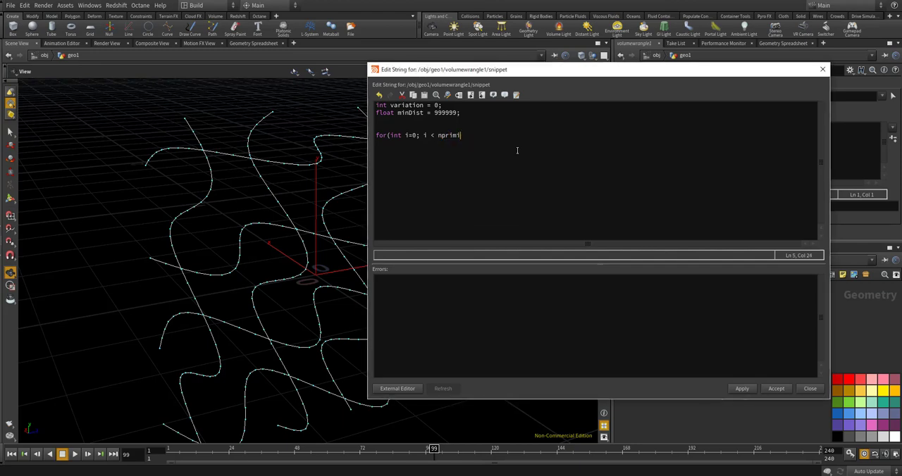
pyautogui.write('ti')
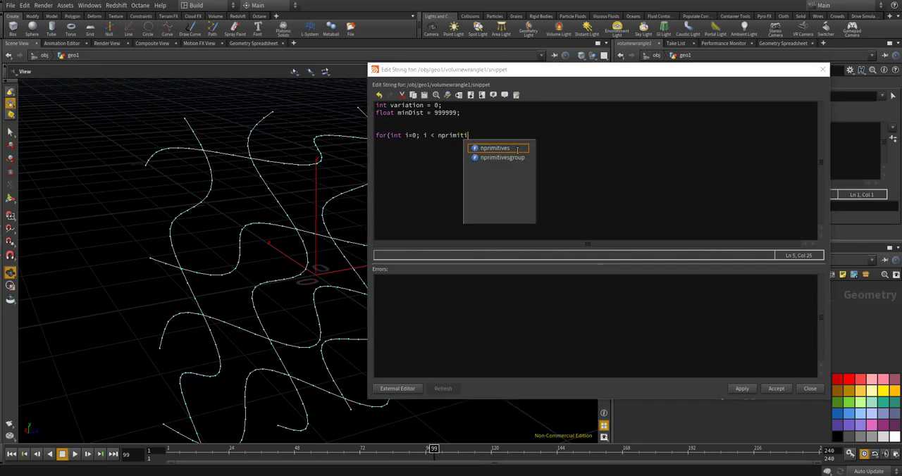
pyautogui.write('ves')
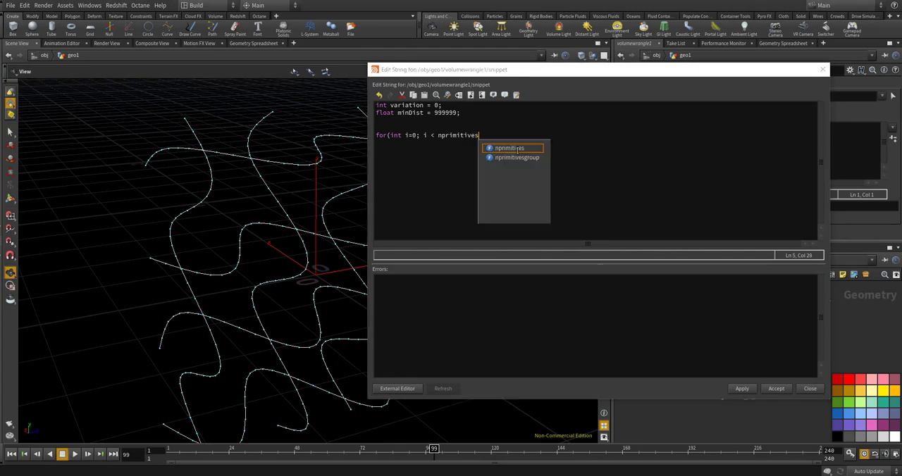
pyautogui.write('(')
pyautogui.write('1')
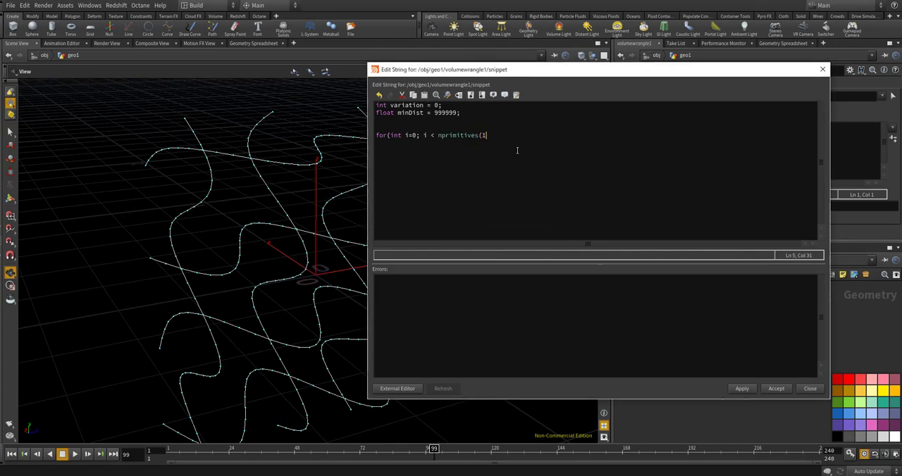
pyautogui.write('); ')
pyautogui.write('i++){')
pyautogui.press('Return')
pyautogui.write('}')
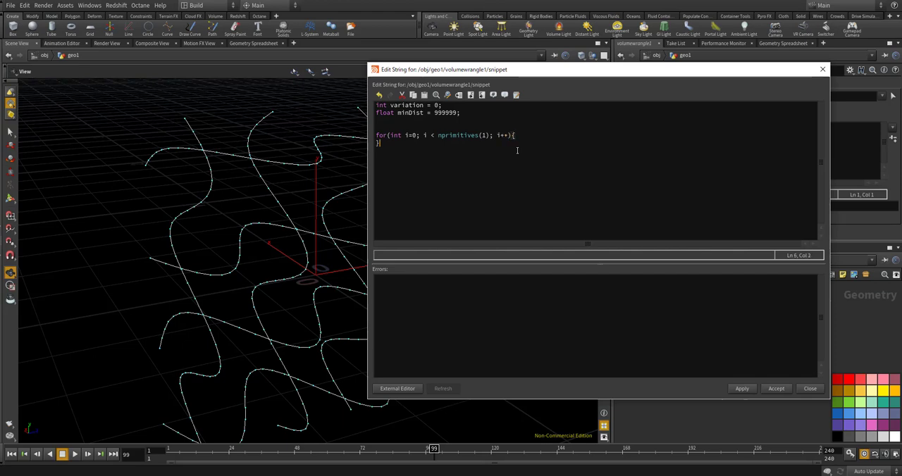
# Open an indented line inside the loop and declare "vector minpos =", starting the minpos function name after it
pyautogui.press('Left')
pyautogui.press('Return')
pyautogui.press('Up')
pyautogui.write('vector ')
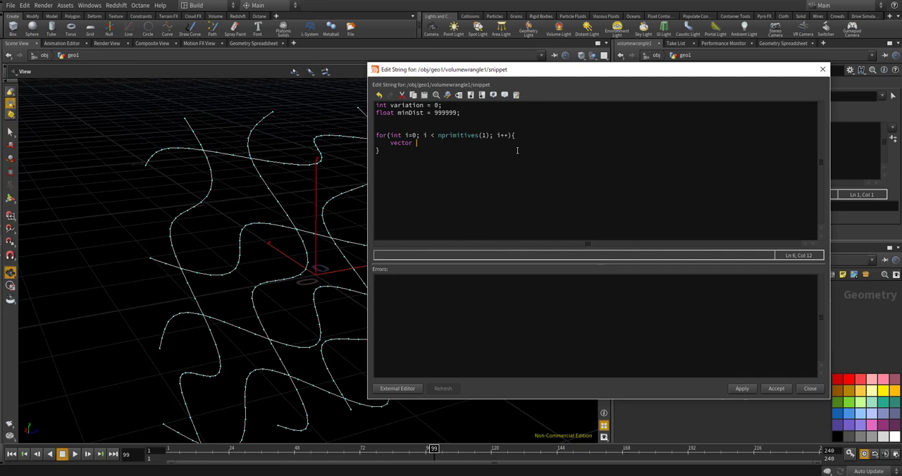
pyautogui.write('minp')
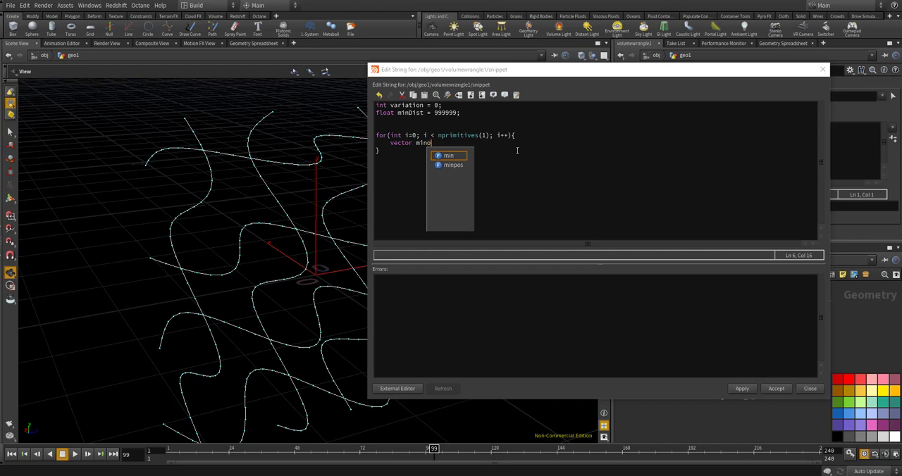
pyautogui.write('os')
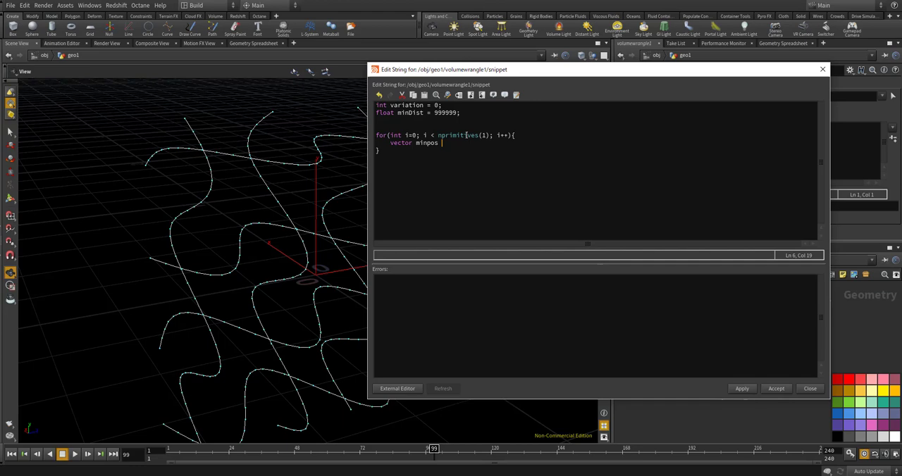
pyautogui.write('min')
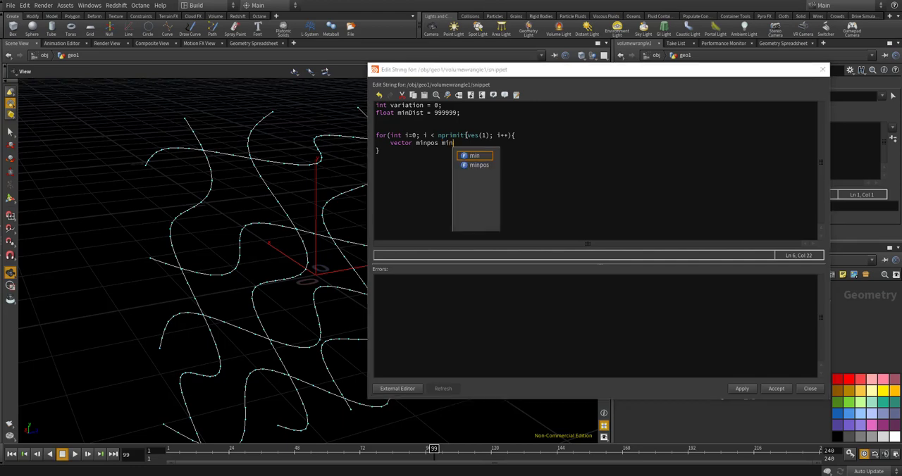
pyautogui.write('pos(')
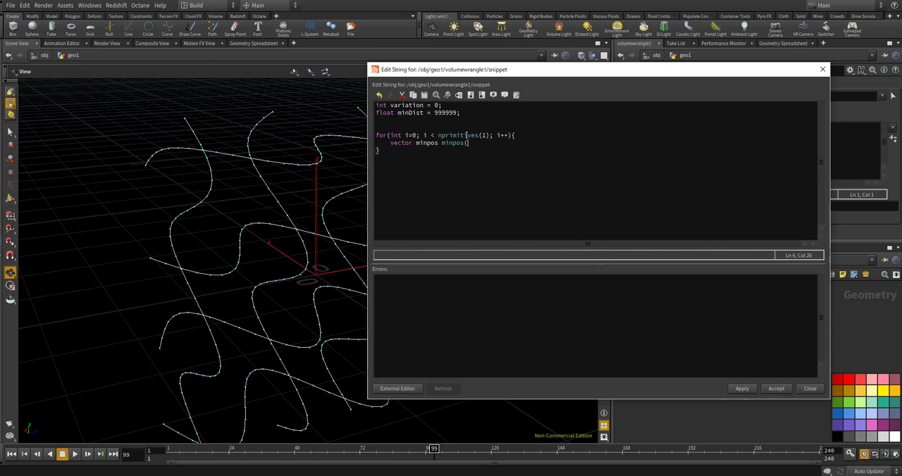
pyautogui.press('BackSpace')
pyautogui.press('BackSpace')
pyautogui.press('BackSpace')
pyautogui.press('BackSpace')
pyautogui.press('BackSpace')
pyautogui.press('BackSpace')
pyautogui.press('BackSpace')
pyautogui.write('= min')
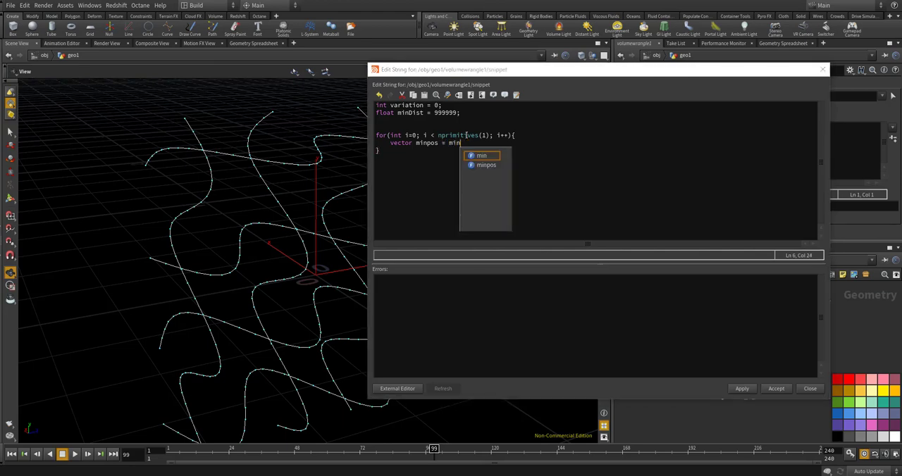
pyautogui.write('pos(1, "')
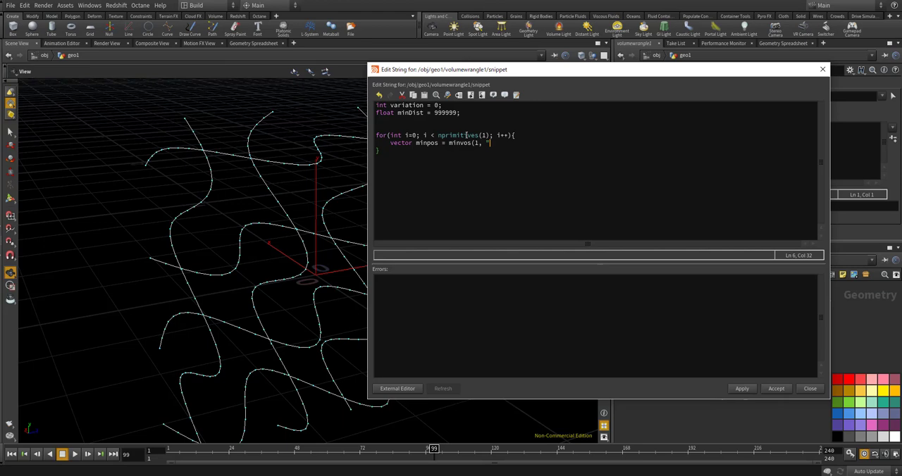
pyautogui.write('\\@id"')
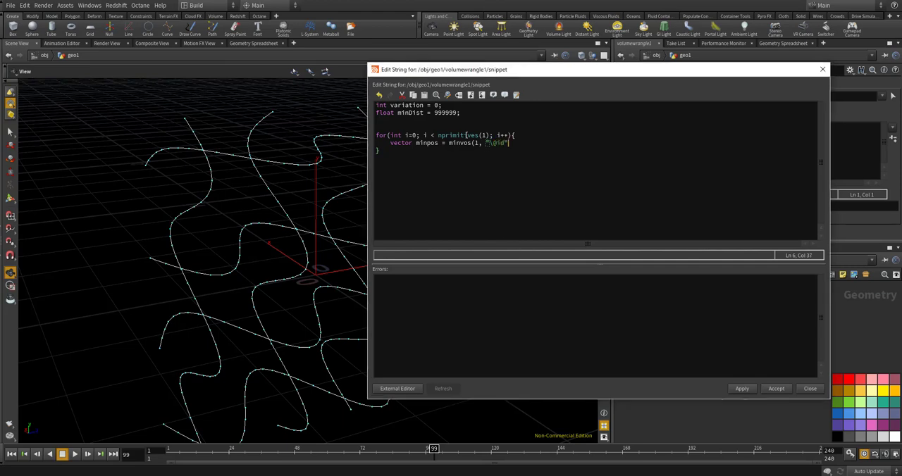
pyautogui.press('BackSpace')
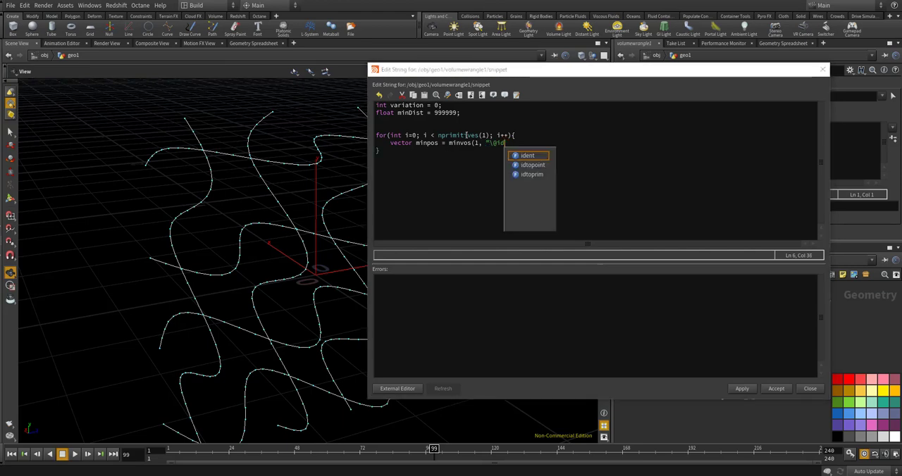
pyautogui.write('=" + ')
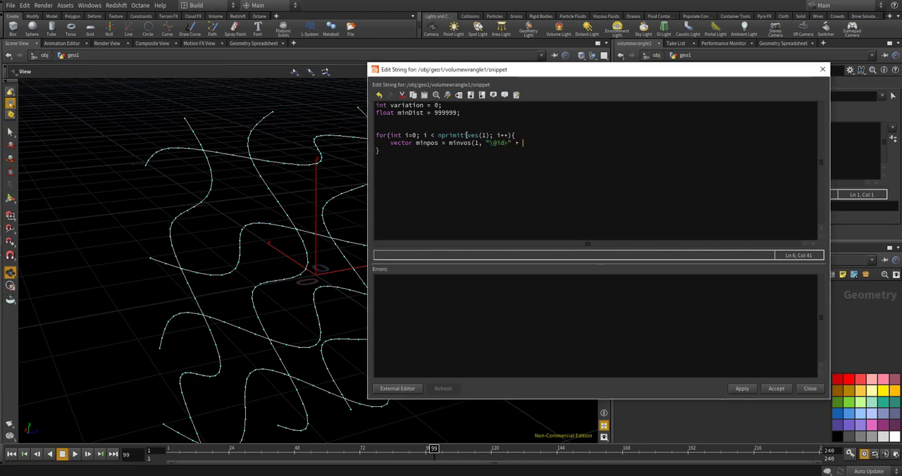
pyautogui.write('itoa(')
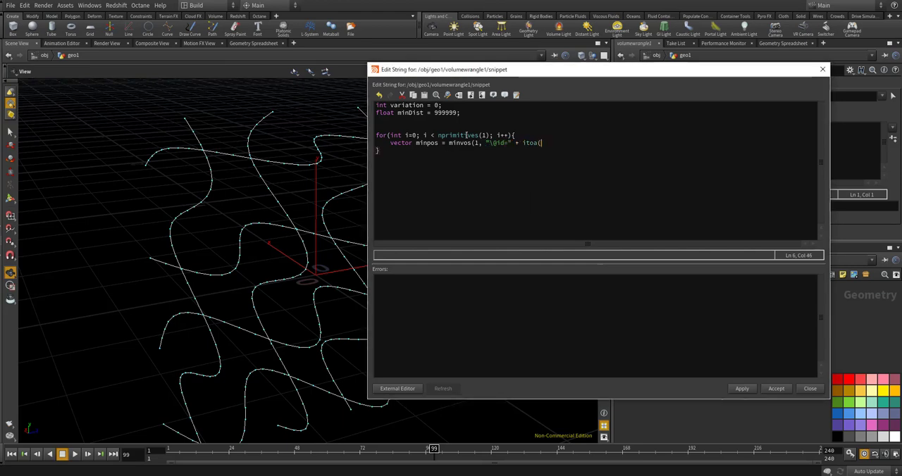
pyautogui.write('i), ')
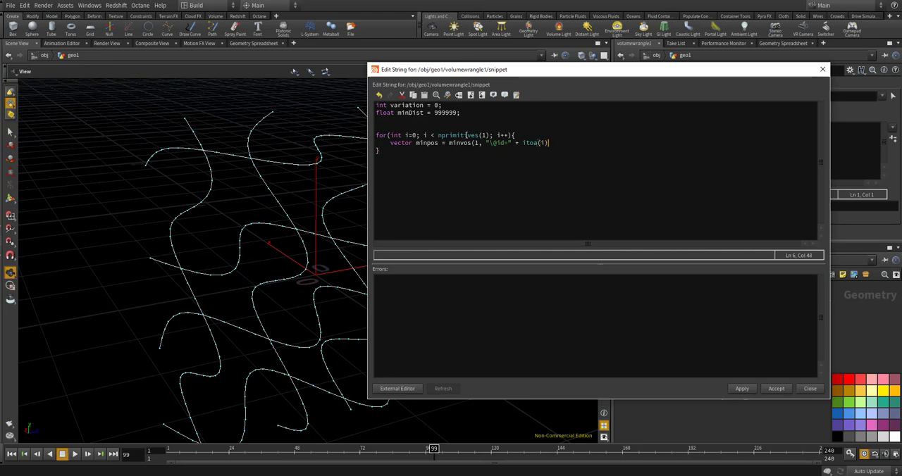
pyautogui.write('@P)(')
pyautogui.press('BackSpace')
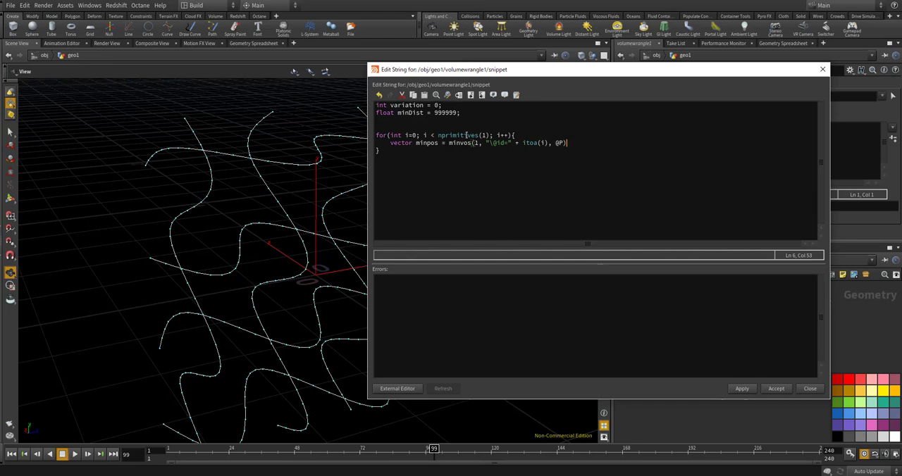
pyautogui.write(';')
# Add the line "vector dir = @P - minpos;" below the minpos declaration
pyautogui.press('Return')
pyautogui.write('vector dir')
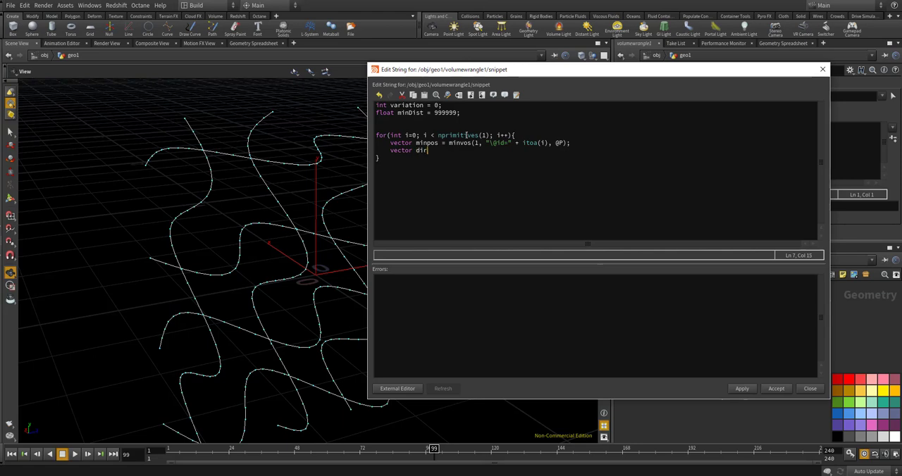
pyautogui.write(' = @P -minpo')
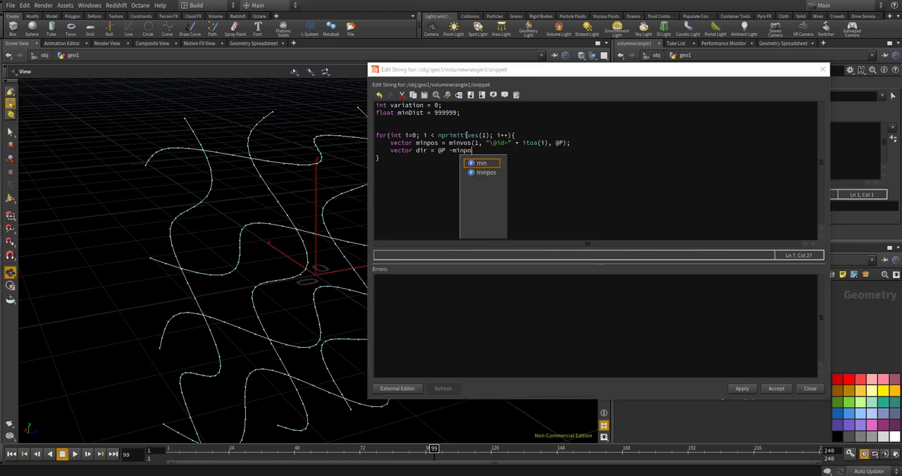
pyautogui.write('s;')
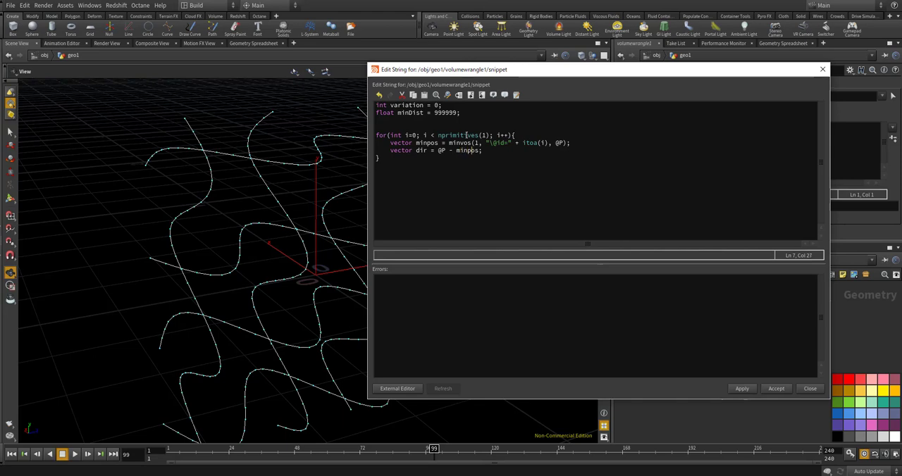
pyautogui.press('End')
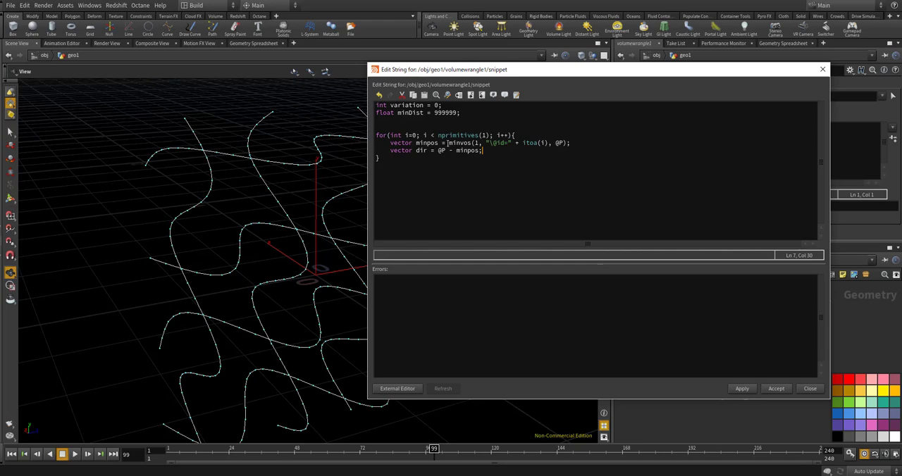
# Correct the called function's name to "minpos" and add "float dist = length(dir);" after a blank line below dir
pyautogui.click(460, 143)
pyautogui.click(464, 142)
pyautogui.click(487, 151)
pyautogui.press('Return')
pyautogui.press('Return')
pyautogui.write('float dist = length(')
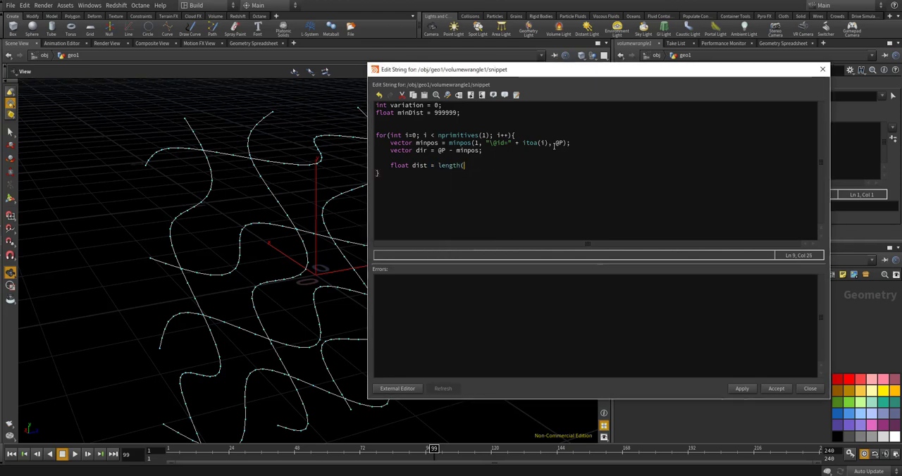
pyautogui.write('dir);')
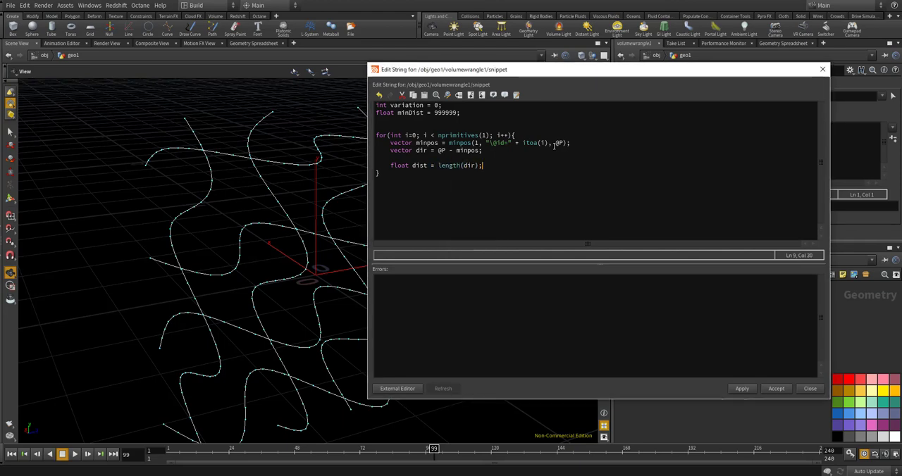
# Add an "if(dist < minDist)" block with braces and an empty indented line inside, one blank line below dist
pyautogui.press('Return')
pyautogui.press('Return')
pyautogui.write('if(dist ')
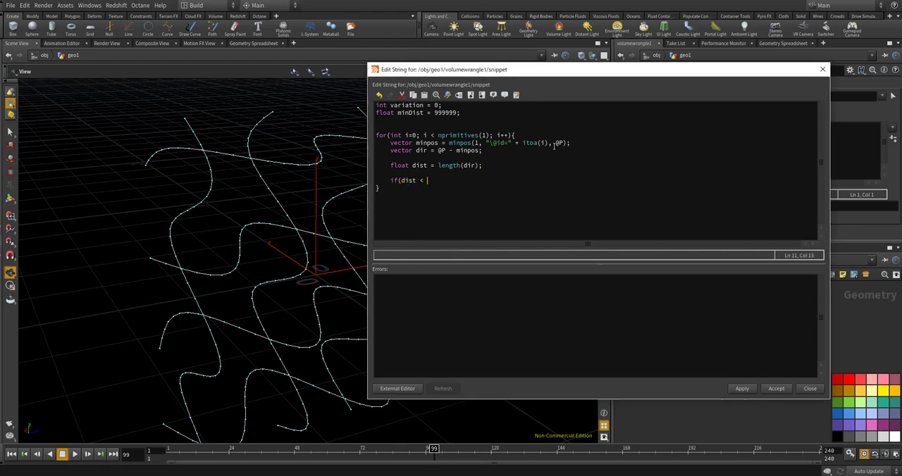
pyautogui.write('< min')
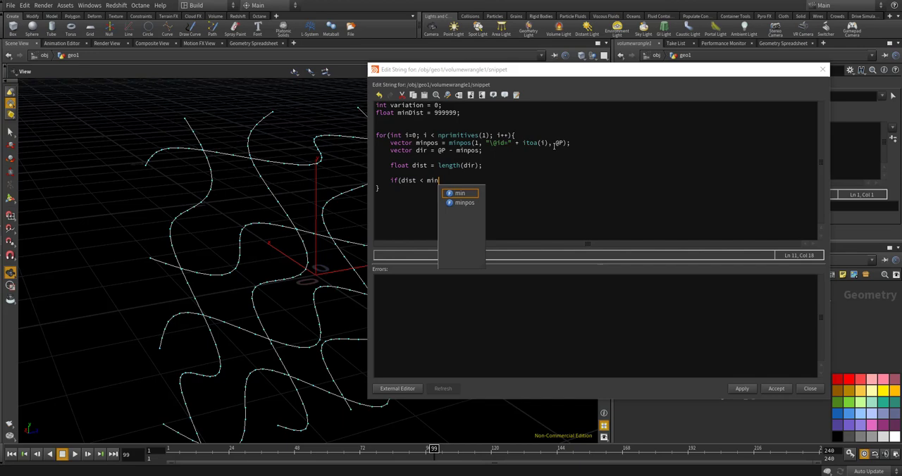
pyautogui.write('Dist')
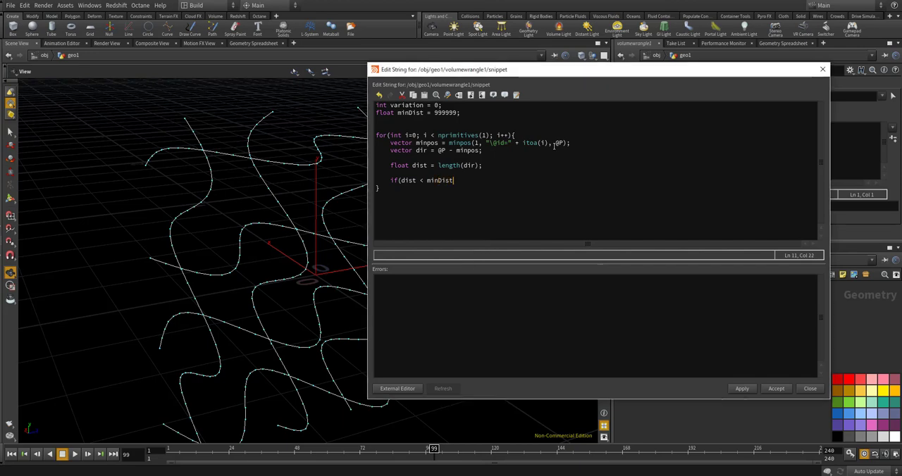
pyautogui.write('){')
pyautogui.press('Return')
pyautogui.write('}')
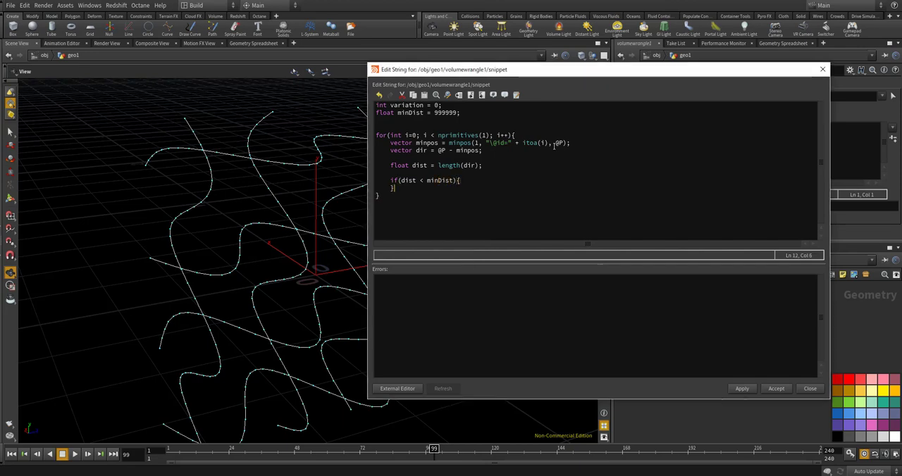
pyautogui.press('Left')
pyautogui.press('Return')
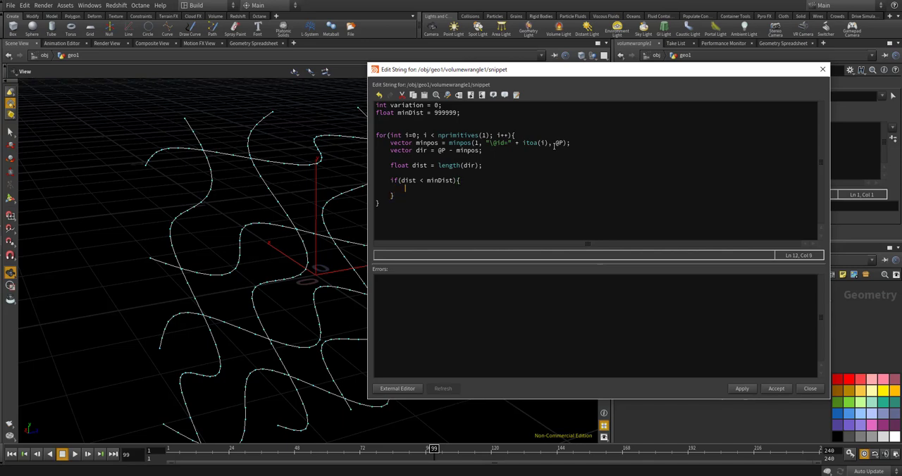
# Fill the if block with the two lines "minDist = dist;" and "variation = i;"
pyautogui.write('minDist=')
pyautogui.press('BackSpace')
pyautogui.write('dist;')
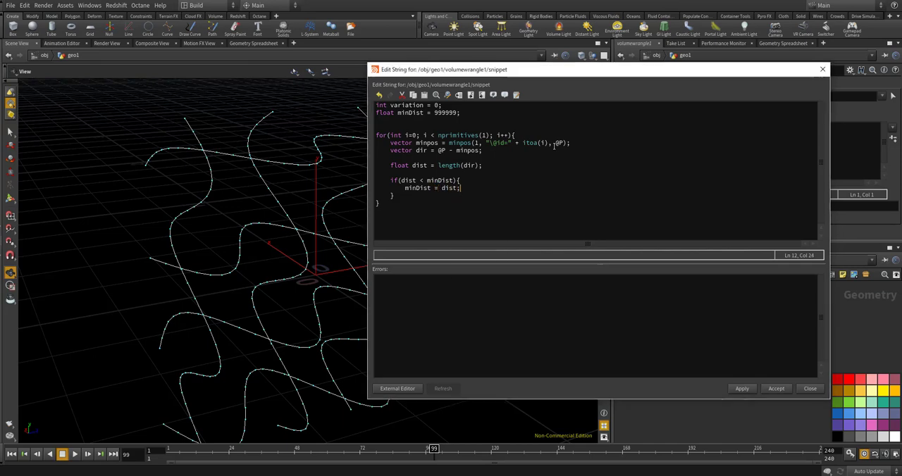
pyautogui.press('Return')
pyautogui.write('variation = i;')
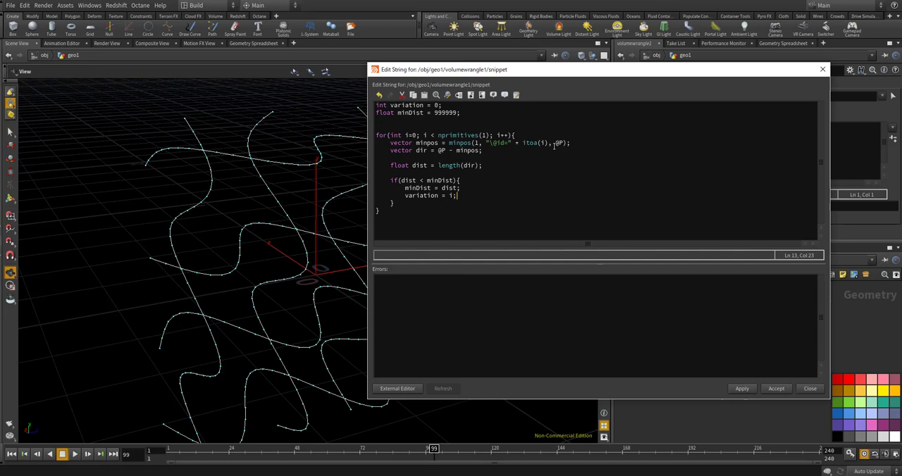
pyautogui.hotkey('ctrl', 'End')
pyautogui.press('Return')
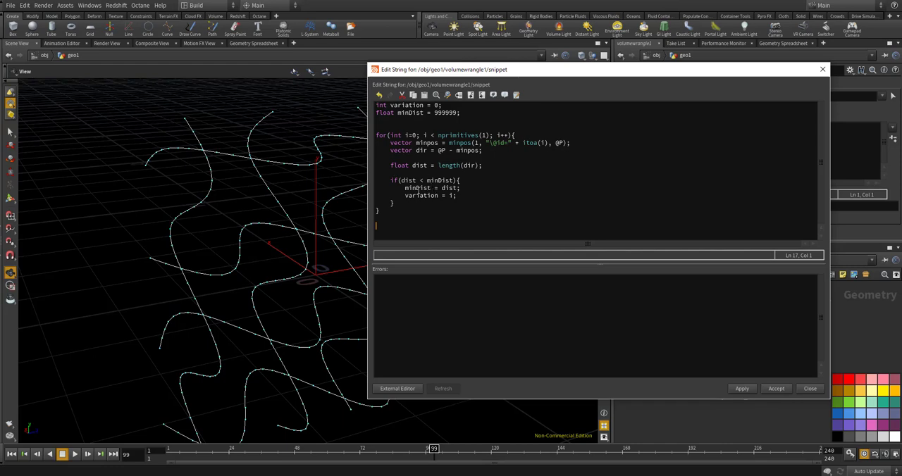
pyautogui.moveTo(457, 195)
pyautogui.mouseDown()
pyautogui.moveTo(384, 203)
pyautogui.moveTo(455, 195)
pyautogui.mouseUp()
pyautogui.click(403, 195)
pyautogui.click(458, 195)
pyautogui.moveTo(458, 196); pyautogui.dragTo(403, 196)
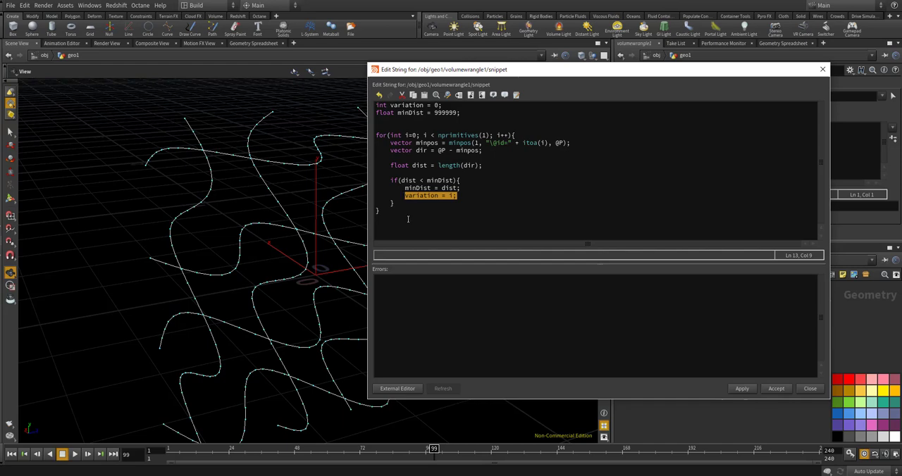
pyautogui.click(390, 222)
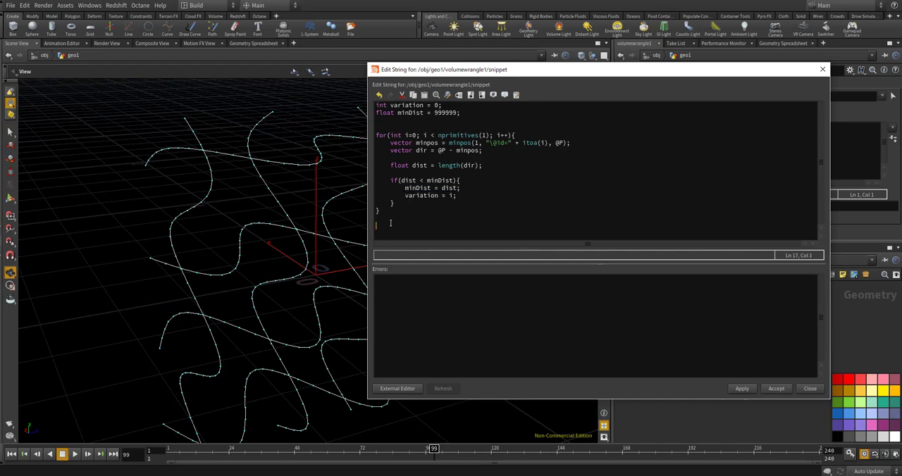
pyautogui.write('@va')
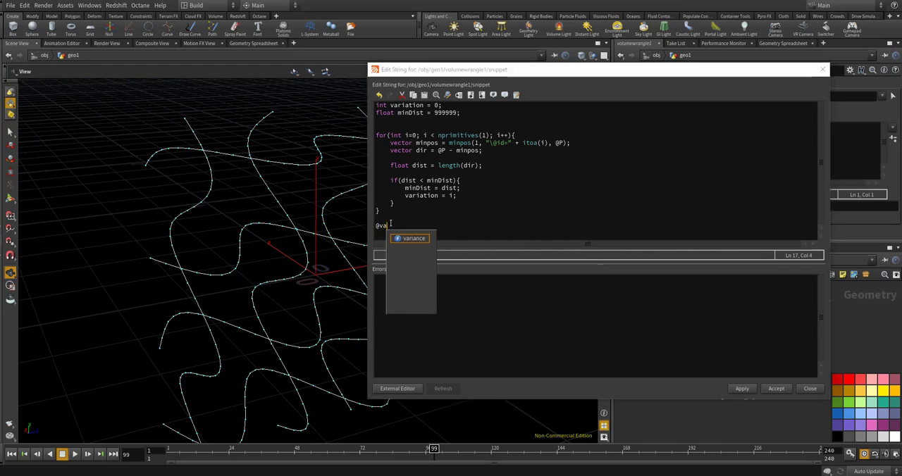
pyautogui.write('riat')
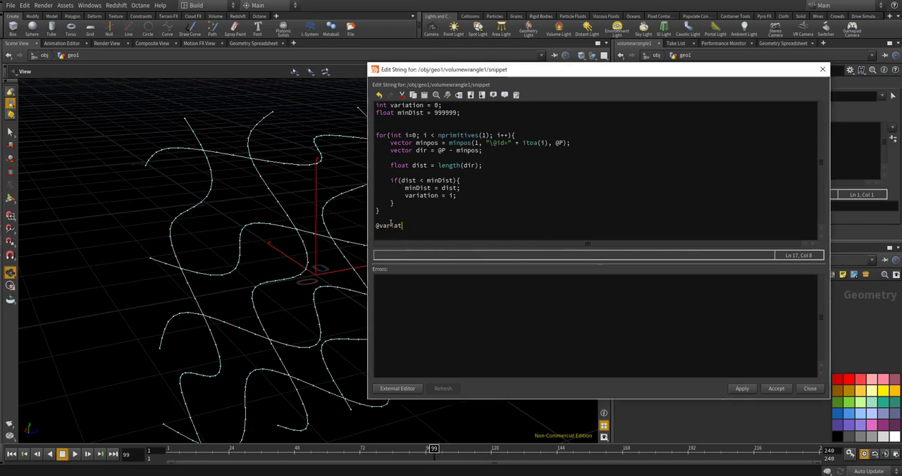
pyautogui.write('ion = vara')
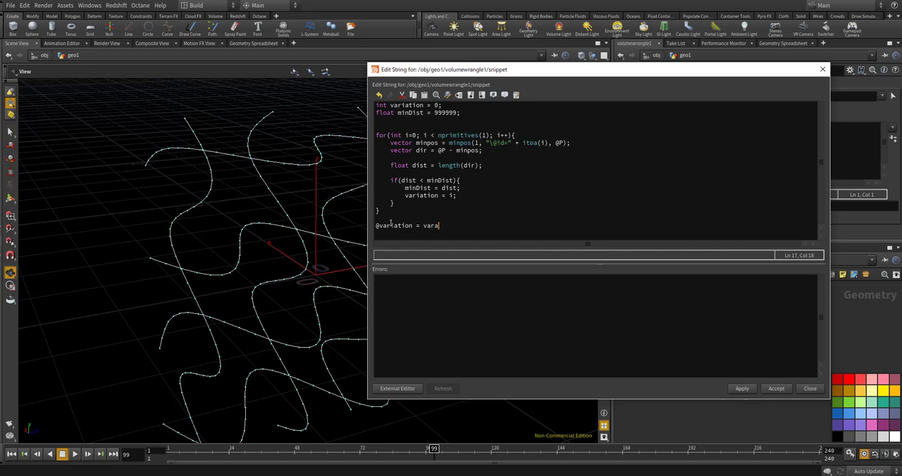
pyautogui.press('BackSpace')
pyautogui.write('iation;')
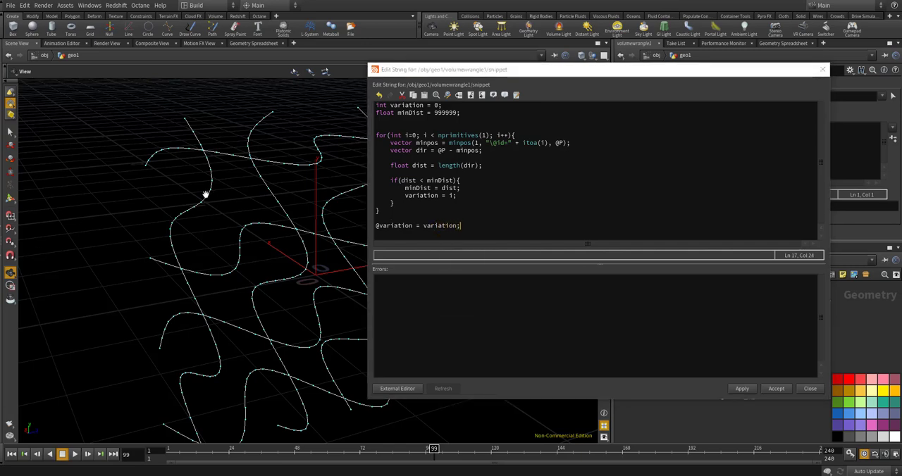
pyautogui.click(465, 226)
pyautogui.press('Return')
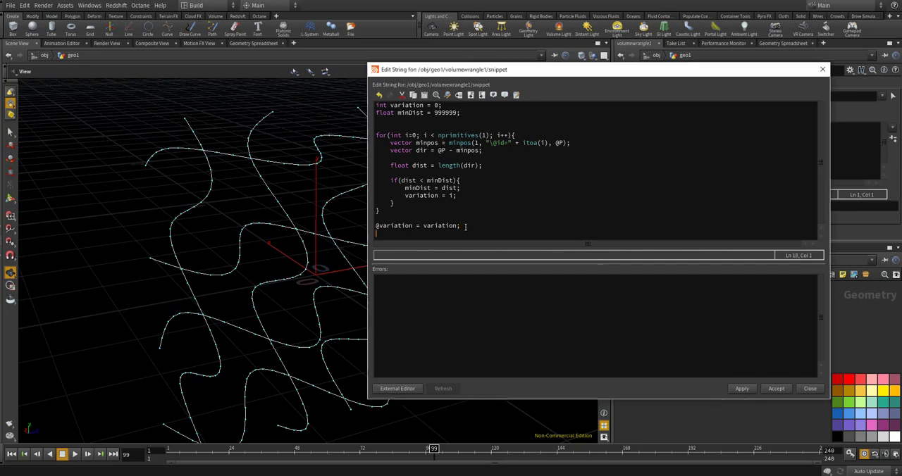
pyautogui.write('@de')
pyautogui.write('nsity')
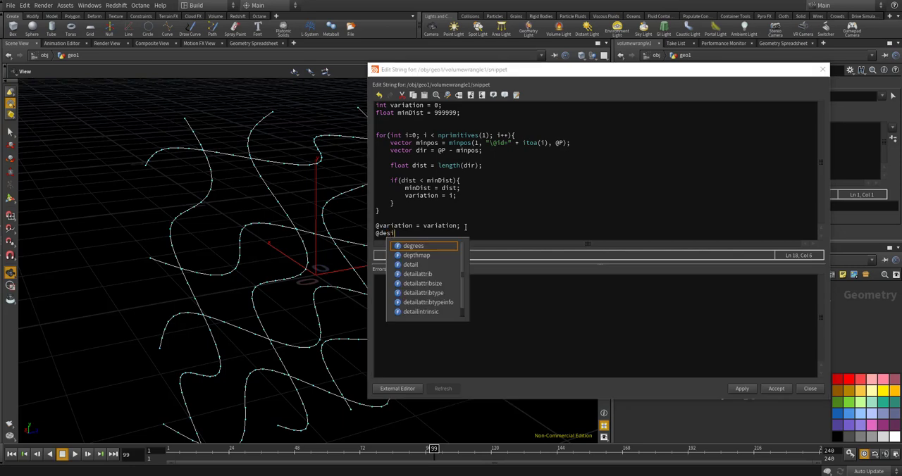
pyautogui.write(' = ')
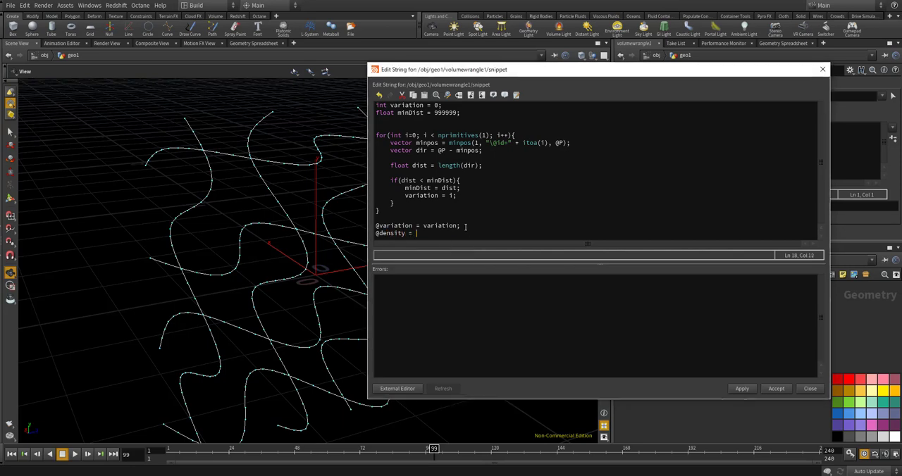
pyautogui.write('minDist;')
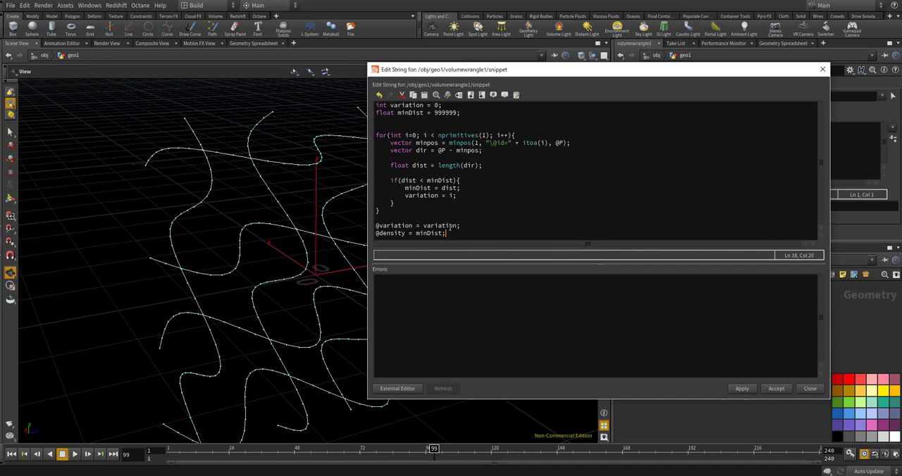
# Apply and accept the edited VEX snippet, and display the volumewrangle1 node's output in the viewport
pyautogui.click(742, 388)
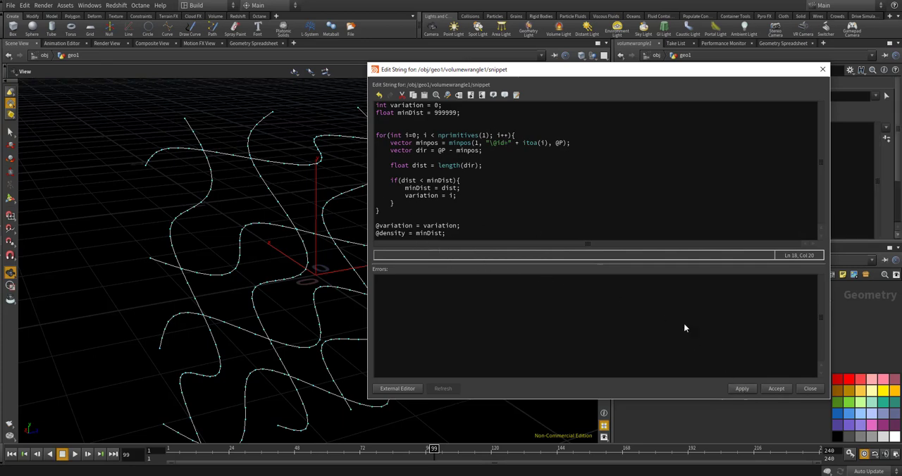
pyautogui.click(780, 391)
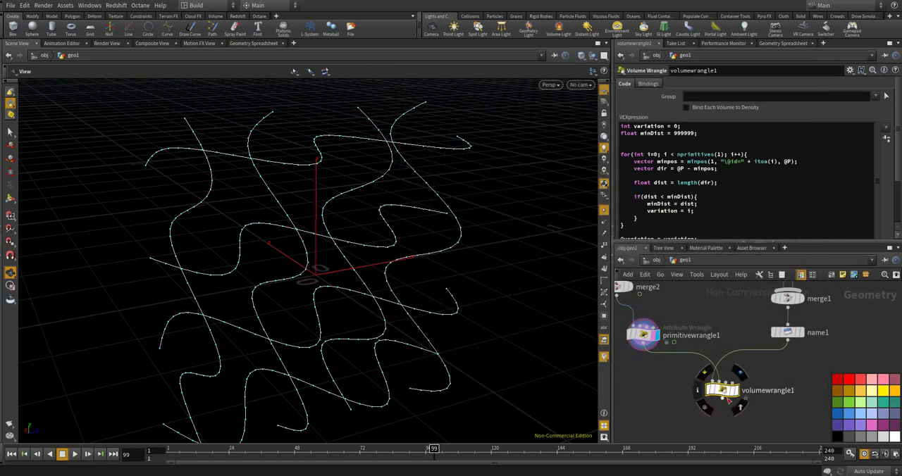
pyautogui.click(737, 396)
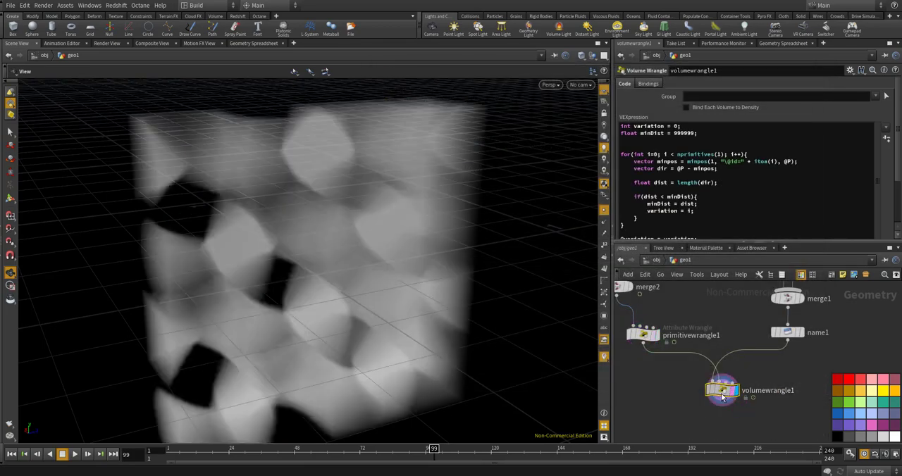
pyautogui.moveTo(361, 333); pyautogui.dragTo(348, 253)
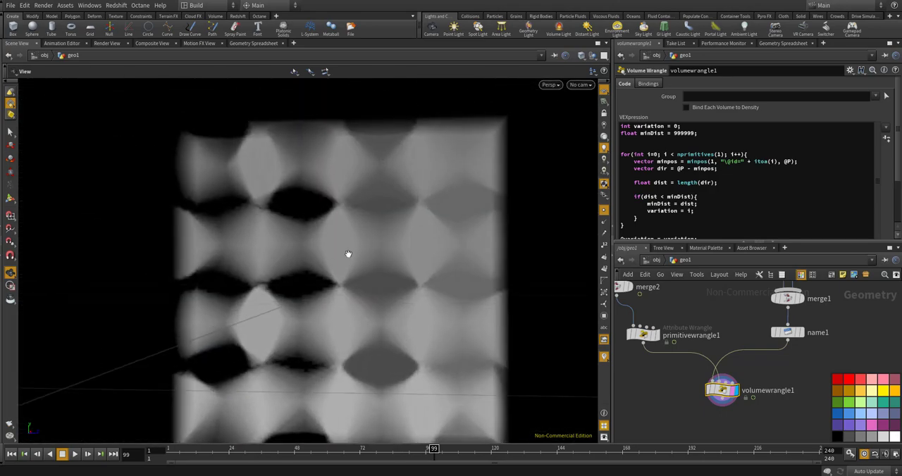
# Examine volumewrangle1's point, vertex and primitive data in the geometry spreadsheet, ending on the primitives
pyautogui.click(767, 44)
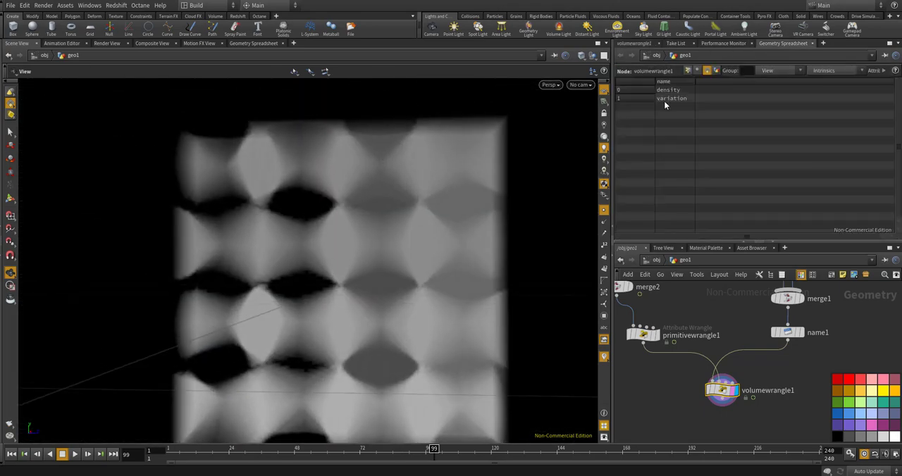
pyautogui.click(696, 70)
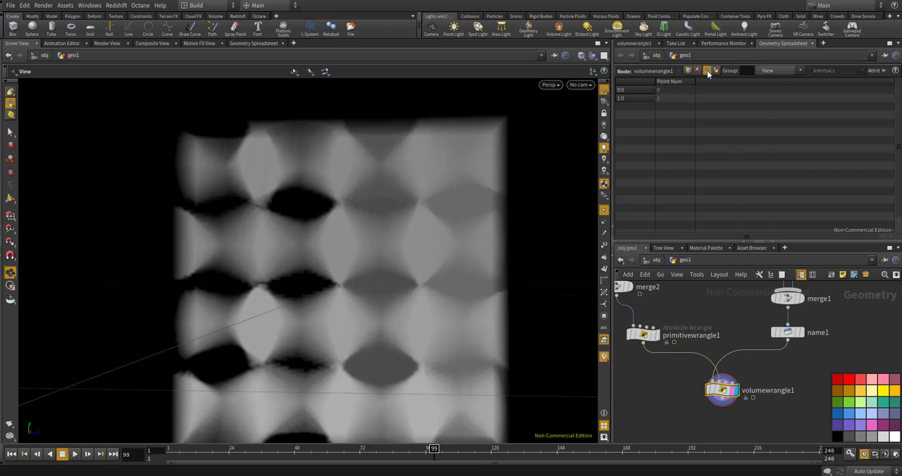
pyautogui.click(707, 71)
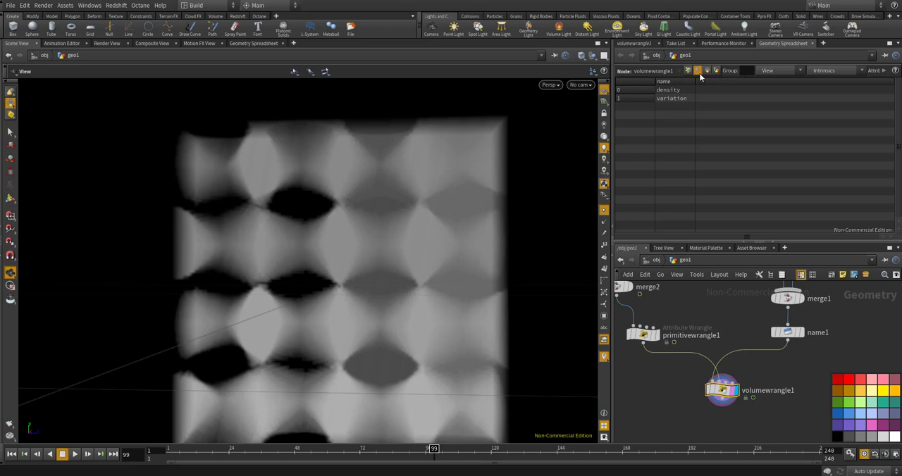
pyautogui.click(688, 71)
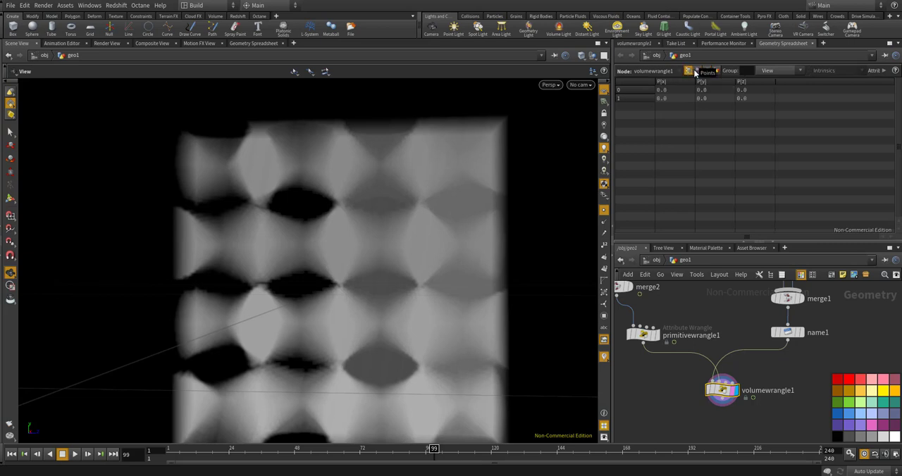
pyautogui.click(707, 70)
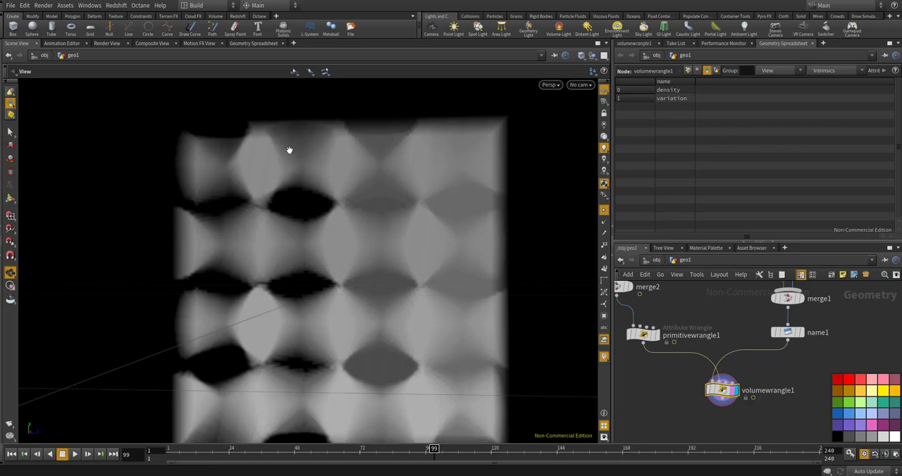
# Rename the volumewrangle1 node as volume_feed_id
pyautogui.moveTo(289, 149); pyautogui.dragTo(308, 179)
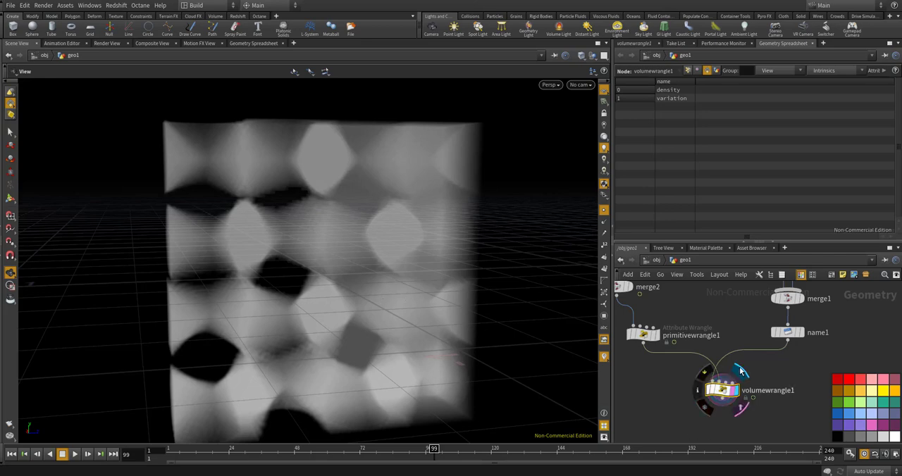
pyautogui.moveTo(713, 426); pyautogui.dragTo(735, 368, button='middle')
pyautogui.scroll(2, 724, 409)
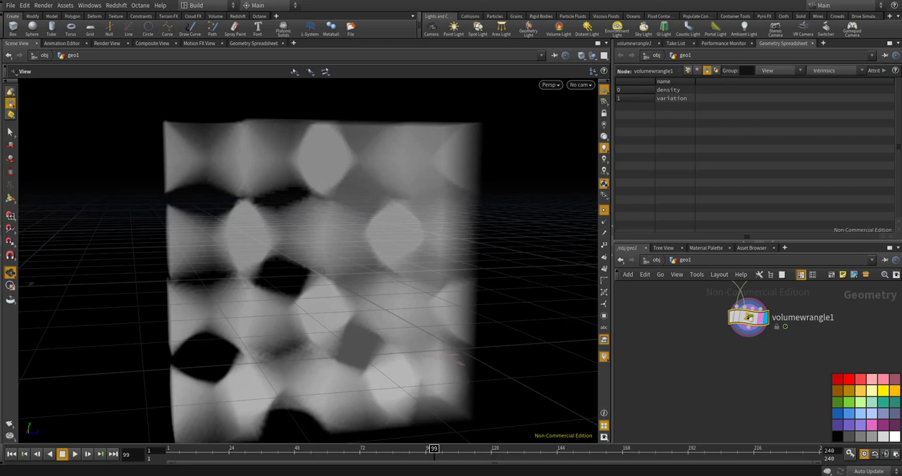
pyautogui.scroll(-2, 777, 310)
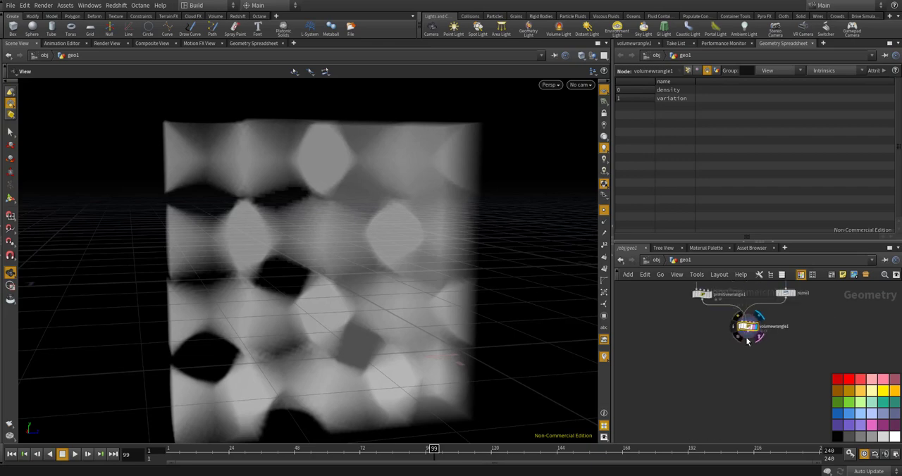
pyautogui.scroll(2, 777, 331)
pyautogui.doubleClick(766, 311)
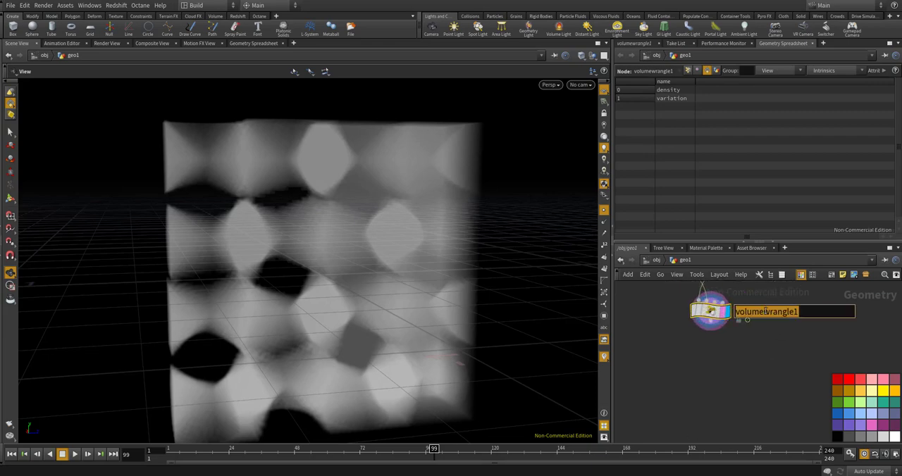
pyautogui.write('volu')
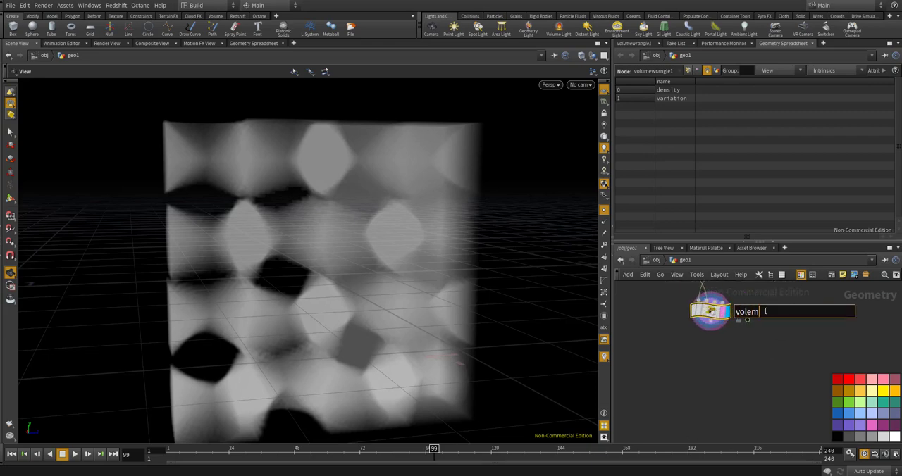
pyautogui.write('me_feed_id')
pyautogui.press('Return')
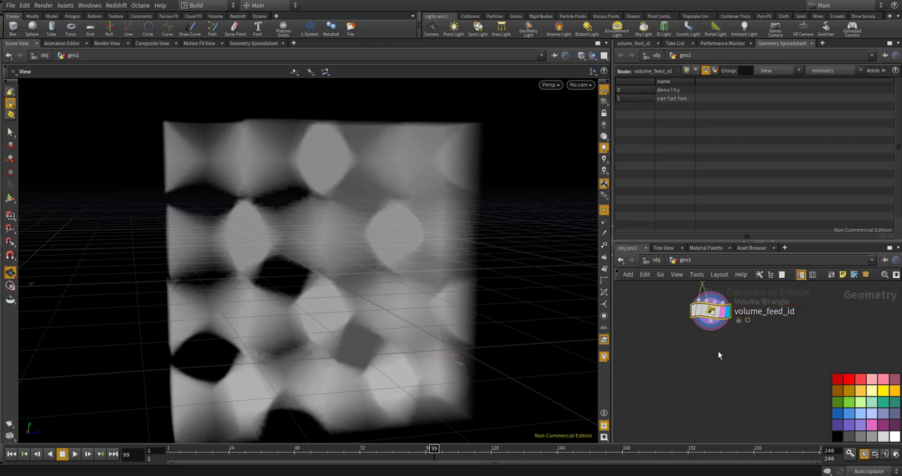
# Add a new Volume Wrangle below volume_feed_id, wire volume_feed_id into its first input, and display the new node
pyautogui.press('Tab')
pyautogui.write('volume')
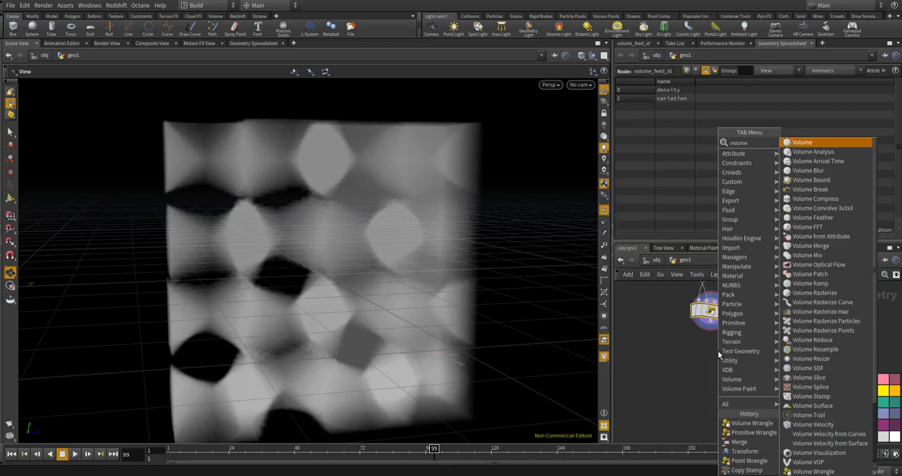
pyautogui.write(' wrangle')
pyautogui.press('Return')
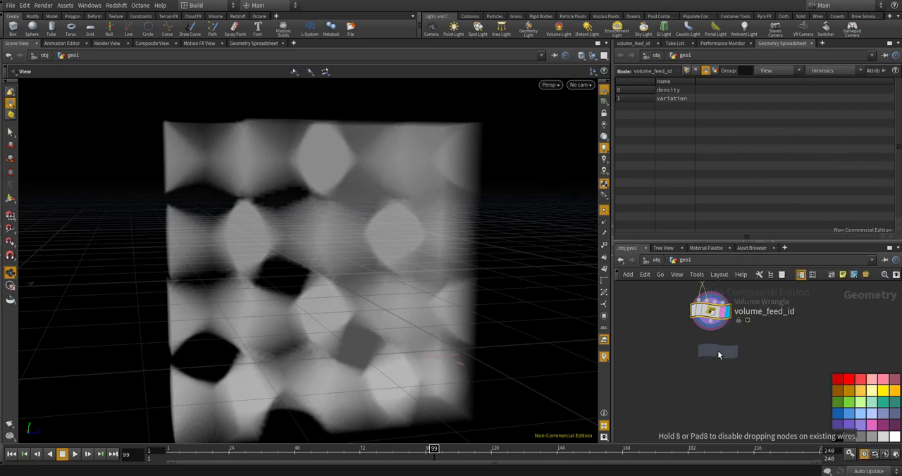
pyautogui.click(710, 355)
pyautogui.scroll(3, 715, 322)
pyautogui.moveTo(709, 321); pyautogui.dragTo(691, 356)
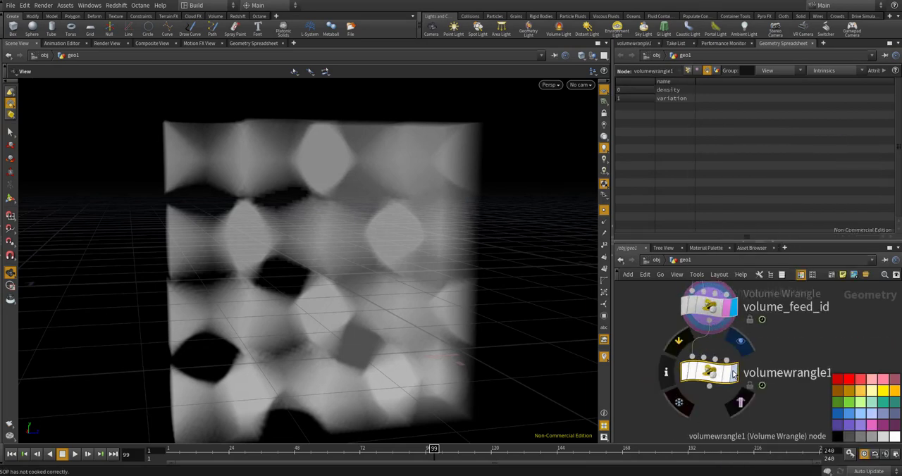
pyautogui.click(733, 372)
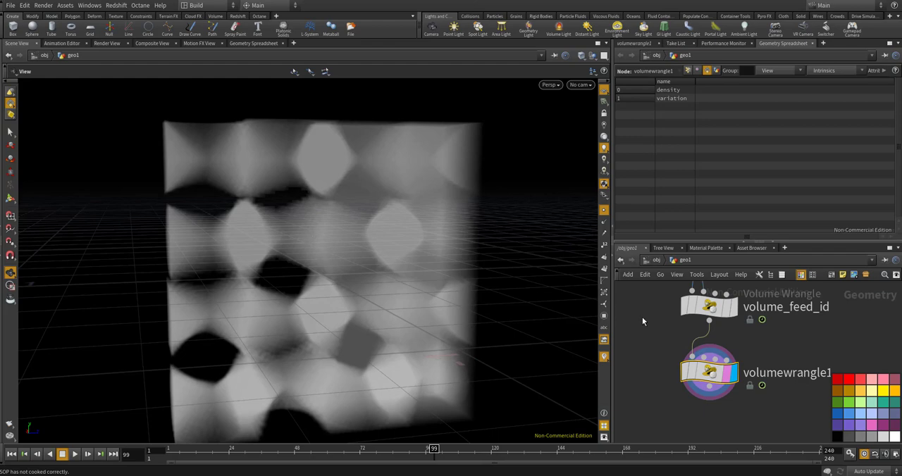
pyautogui.click(633, 43)
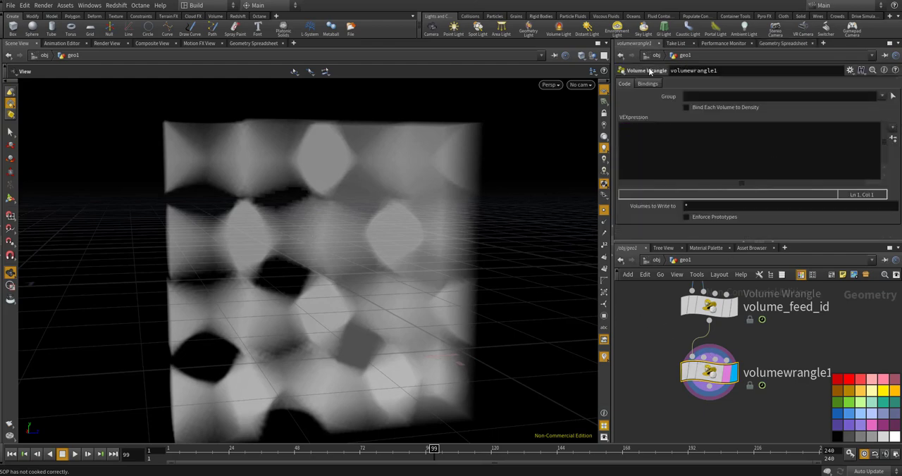
pyautogui.click(684, 142)
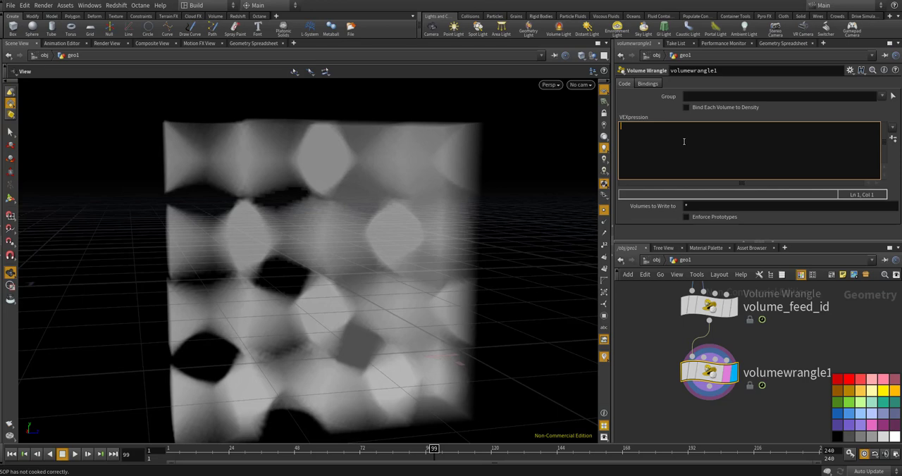
pyautogui.write('@density = 0;')
pyautogui.press('Return')
pyautogui.click(710, 306)
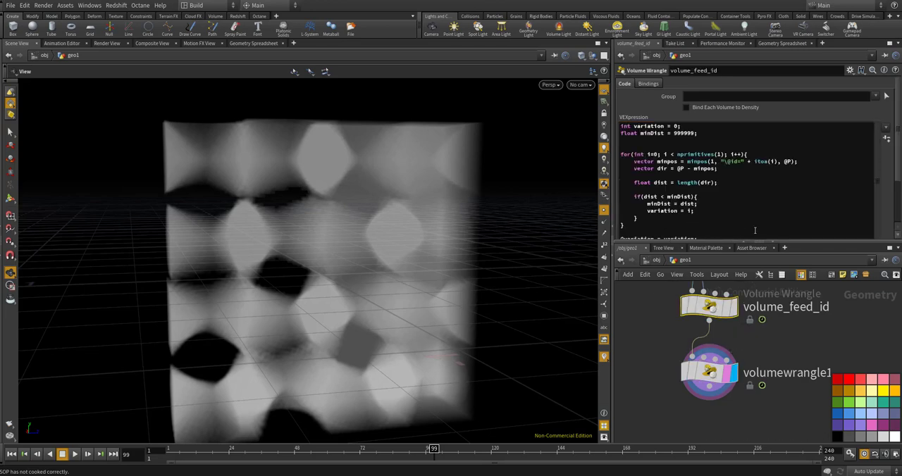
pyautogui.click(710, 371)
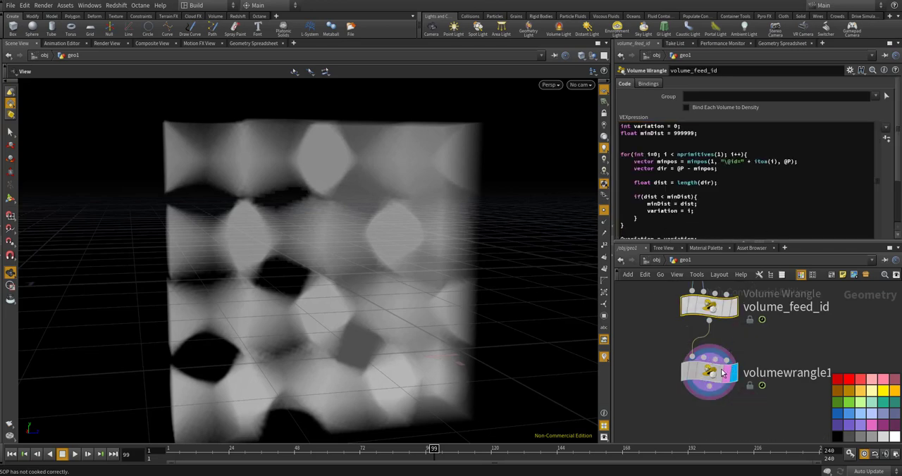
# Declare the thickness variable below the density line with "float thickness = chf("../CONTROLLER/thickness");"
pyautogui.click(701, 145)
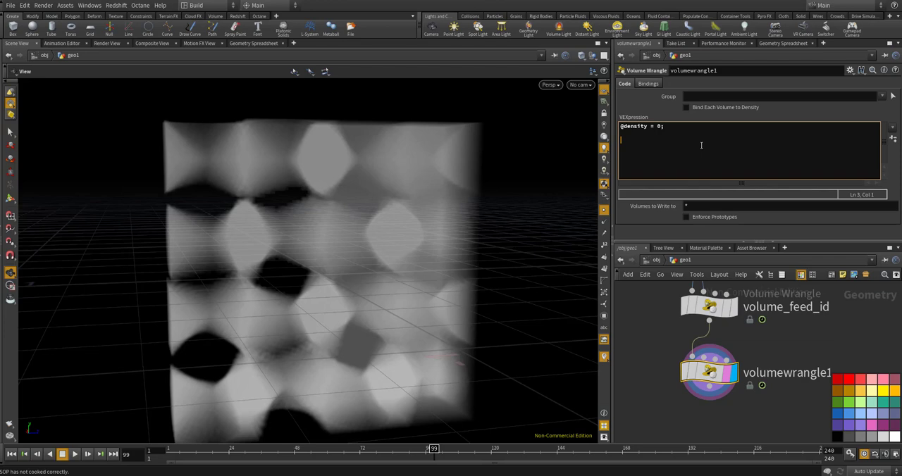
pyautogui.write('float thickness = chf("../CONTROLLER/thickene')
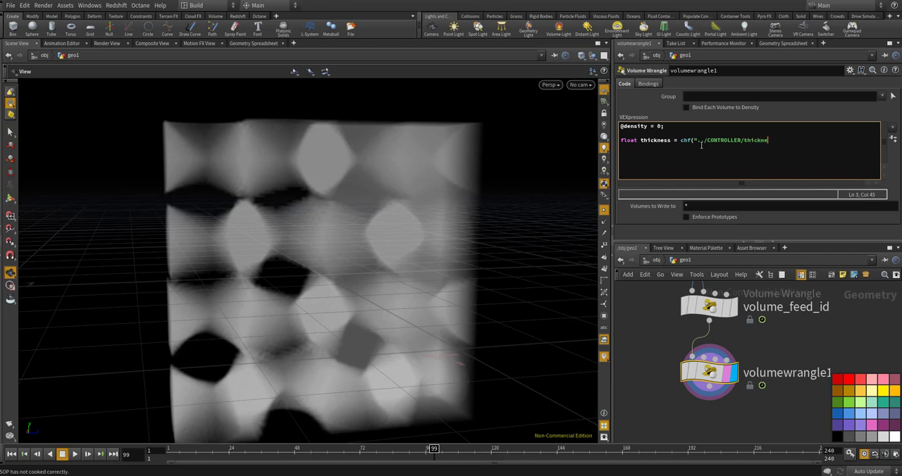
pyautogui.write('ss");')
pyautogui.press('Return')
# Add the line "int res = 2;" below the thickness declaration, followed by a blank line
pyautogui.write('int res = 2;')
pyautogui.press('Return')
pyautogui.press('Return')
pyautogui.press('BackSpace')
pyautogui.press('Return')
pyautogui.press('Return')
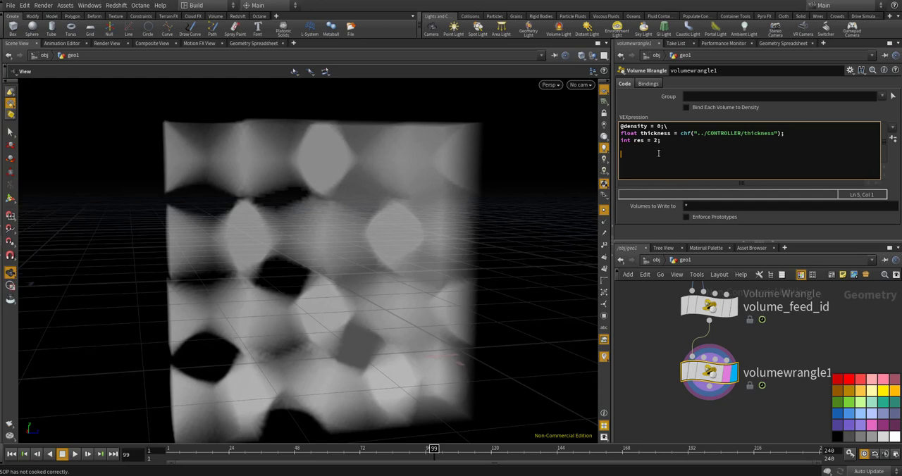
# Write the outer loop "for(int i=-res; i<=res; i++){" with its closing brace
pyautogui.write('for(int i=-res')
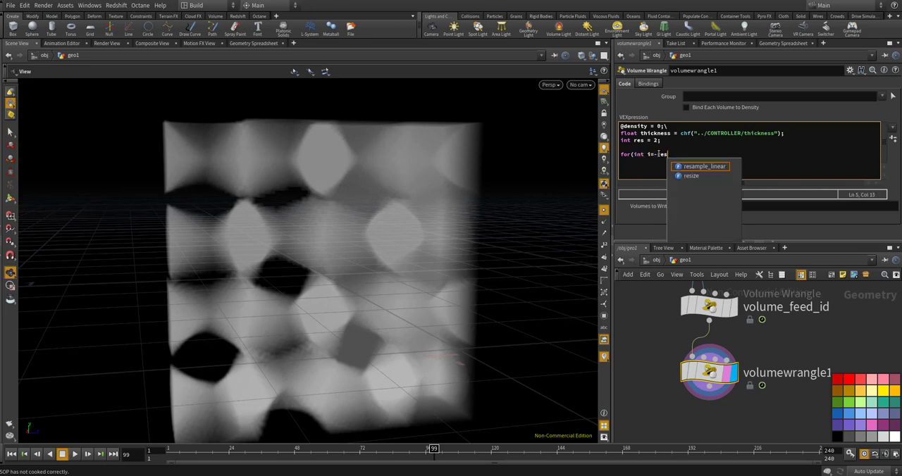
pyautogui.write('; i<')
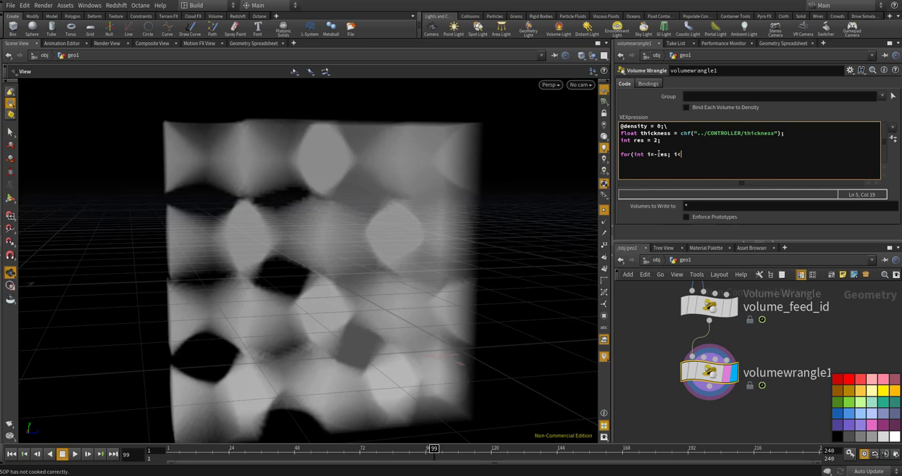
pyautogui.write('=res; i++){')
pyautogui.press('Return')
pyautogui.write('}')
pyautogui.press('Left')
pyautogui.press('Return')
# Nest the loop "for(int n=-res; n<=res; n++){" with its closing brace inside the i loop
pyautogui.write('for(int n=-res')
pyautogui.press('BackSpace')
pyautogui.write('; n<=res; n++){')
pyautogui.press('Return')
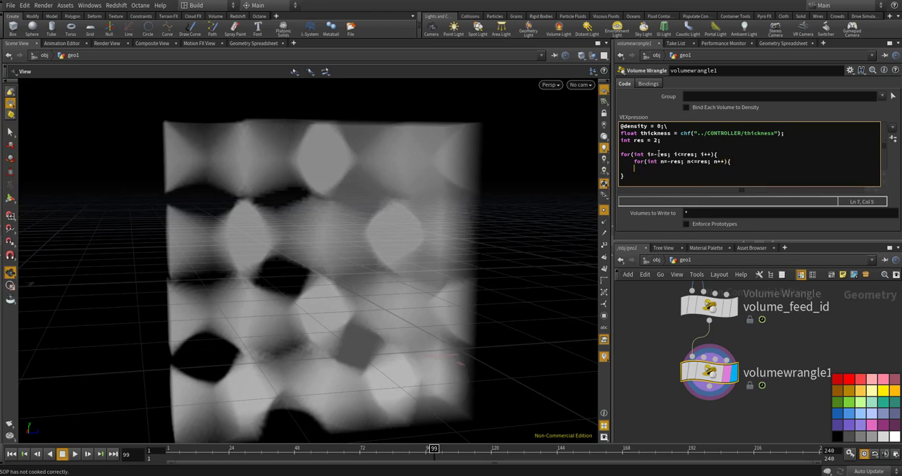
pyautogui.write('}')
pyautogui.press('Left')
pyautogui.press('Return')
# Nest a third loop "for(int t=-res; t<=res; t++){" with its closing brace inside the n loop
pyautogui.press('Up')
pyautogui.press('Tab')
pyautogui.write('for')
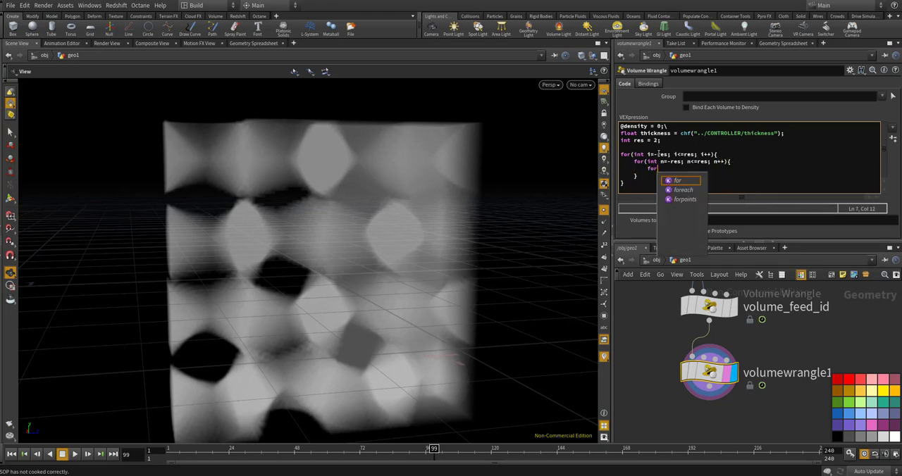
pyautogui.write('(int t')
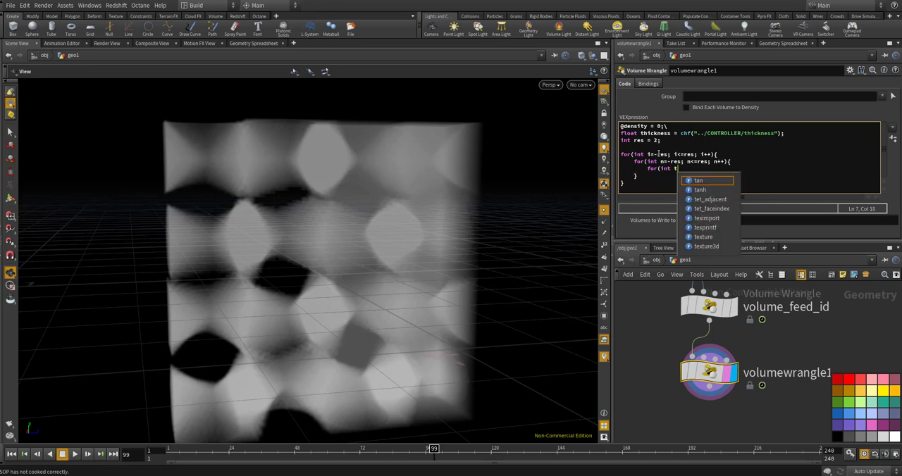
pyautogui.write('=-res;')
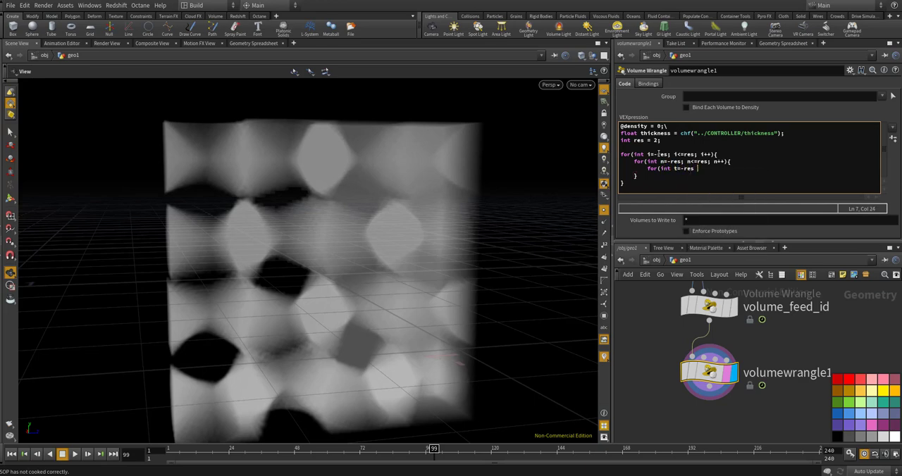
pyautogui.write(' t<=res; t++){')
pyautogui.press('Return')
pyautogui.write('}')
pyautogui.press('Left')
pyautogui.press('Return')
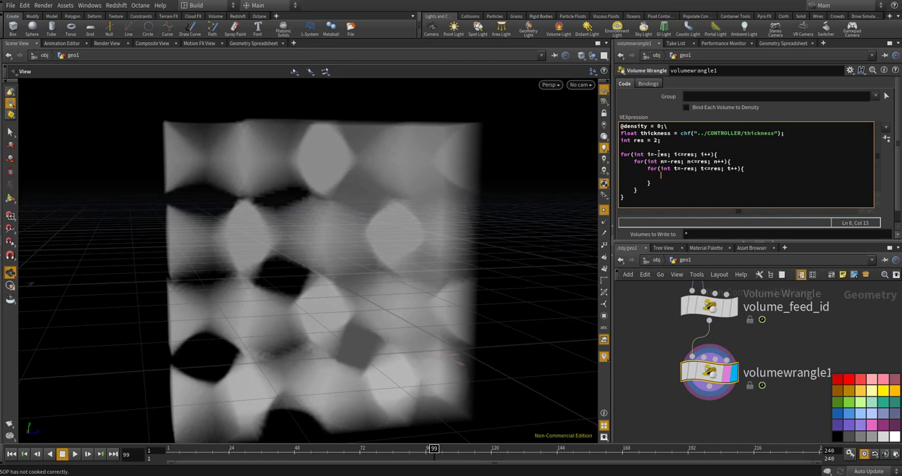
# Define the direction vector inside the innermost loop with "vector dir = set(i, n, t);"
pyautogui.write('vector dir = set(i, n, t);')
pyautogui.press('Return')
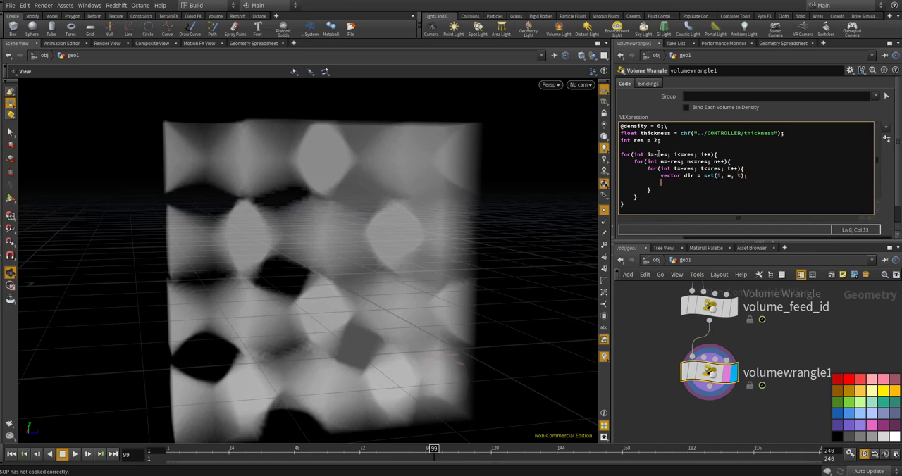
# Add the line "dir = normalize();" below the dir definition, followed by a blank line
pyautogui.write('dir = normalize();')
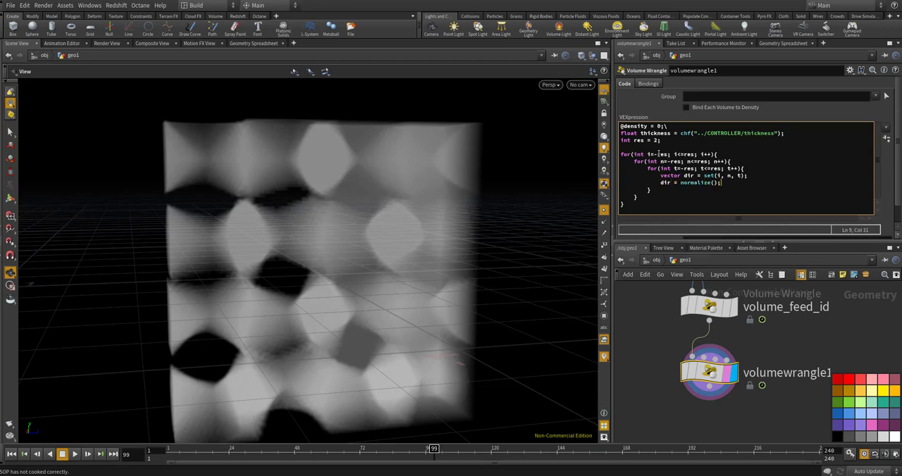
pyautogui.press('Return')
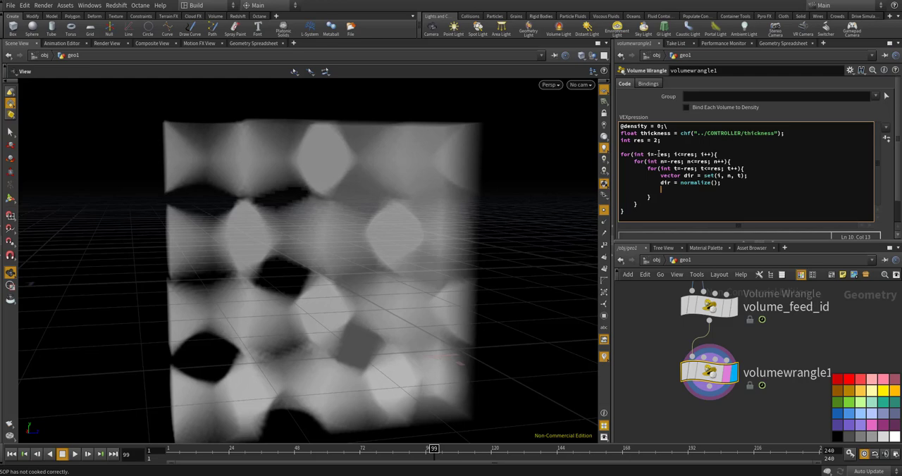
pyautogui.press('Return')
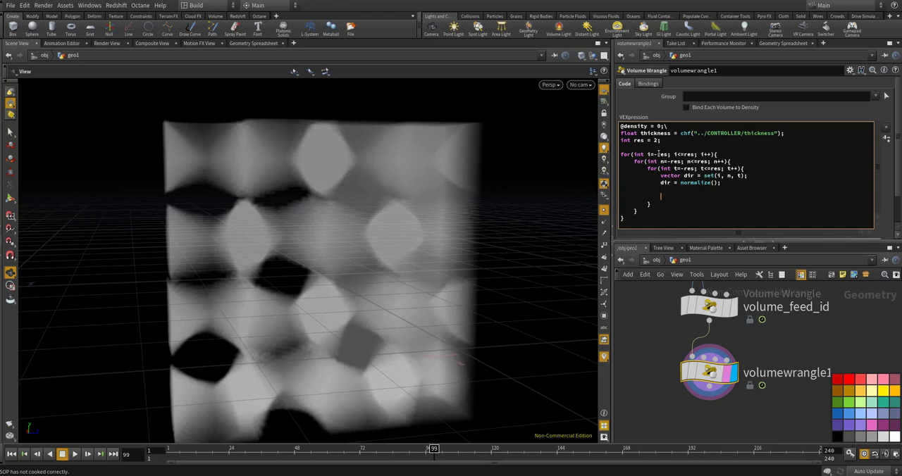
# Add the line "vector neighbourPos = @P + dir * thickness;" inside the innermost loop
pyautogui.write('vector ')
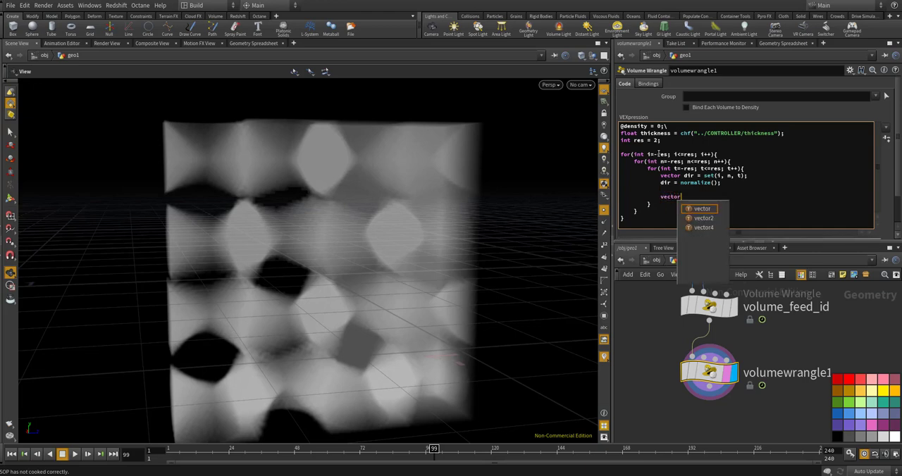
pyautogui.write('negh')
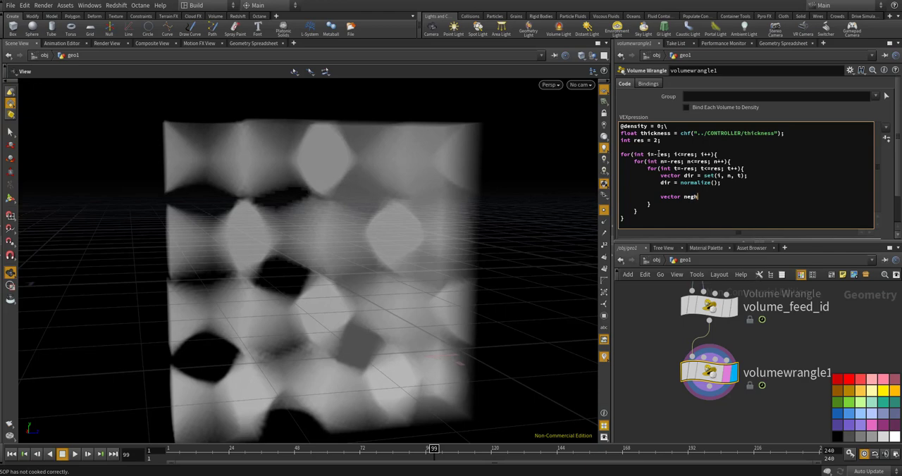
pyautogui.write('our')
pyautogui.press('BackSpace')
pyautogui.press('BackSpace')
pyautogui.press('BackSpace')
pyautogui.press('BackSpace')
pyautogui.press('BackSpace')
pyautogui.write('ighbou')
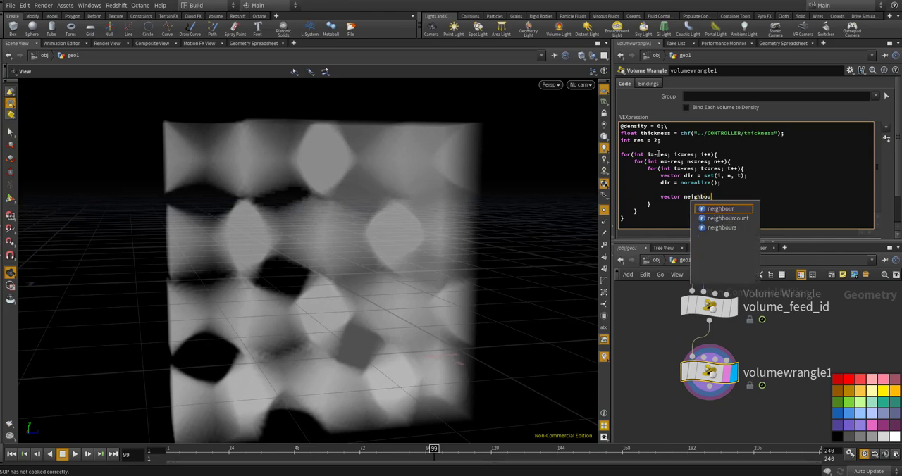
pyautogui.write('r')
pyautogui.write('Po')
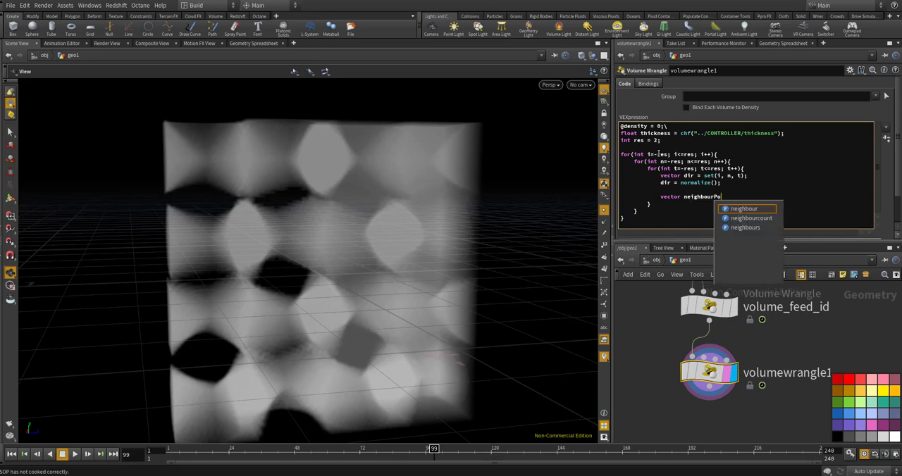
pyautogui.write('s = @P + di')
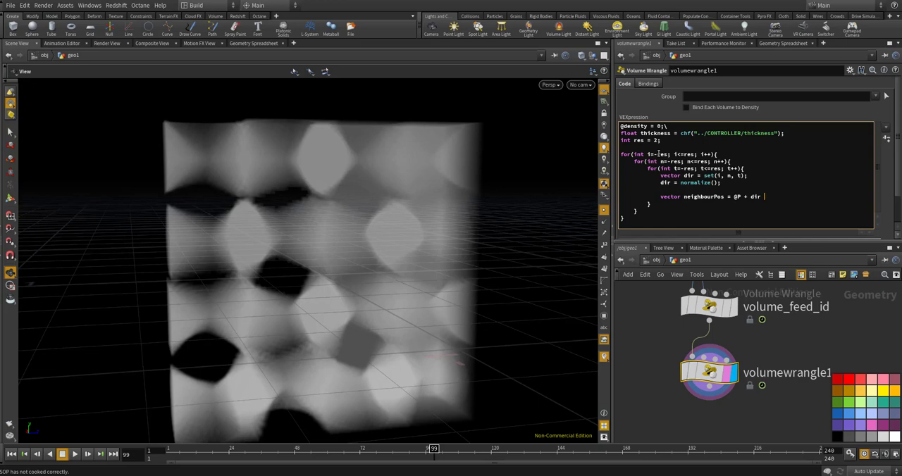
pyautogui.write('r * thicknes')
pyautogui.press('BackSpace')
pyautogui.press('BackSpace')
pyautogui.press('BackSpace')
pyautogui.write('ness;')
pyautogui.press('Return')
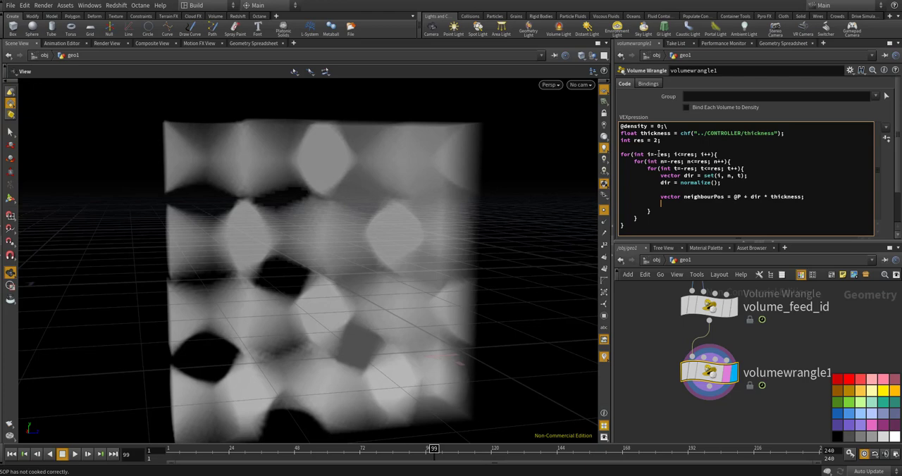
# Switch to Paint and sketch a large box in perspective with black brush strokes on the blank canvas
pyautogui.hotkey('alt', 'Tab')
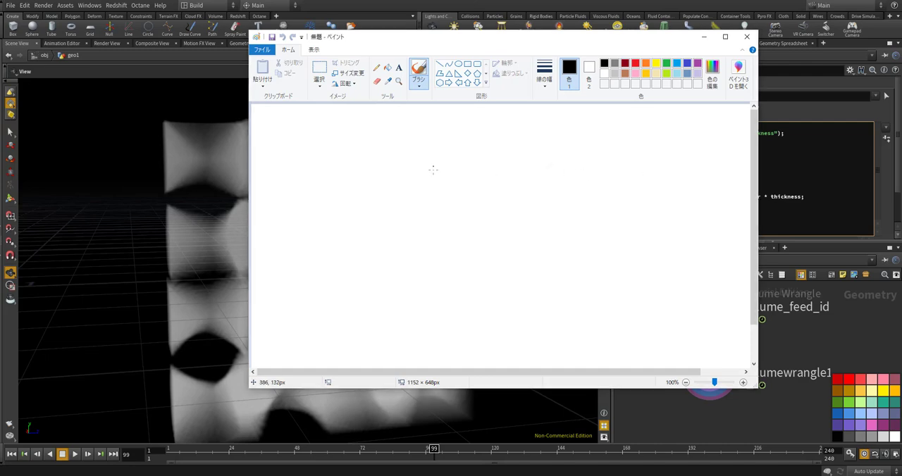
pyautogui.moveTo(371, 147)
pyautogui.mouseDown()
pyautogui.moveTo(381, 267)
pyautogui.moveTo(454, 135)
pyautogui.moveTo(504, 129)
pyautogui.moveTo(538, 261)
pyautogui.mouseUp()
pyautogui.moveTo(386, 275); pyautogui.dragTo(530, 255)
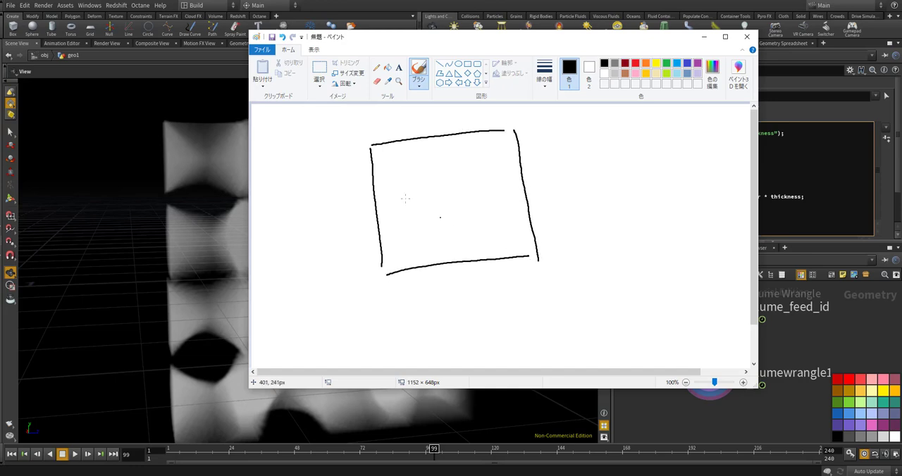
pyautogui.moveTo(346, 176)
pyautogui.mouseDown()
pyautogui.moveTo(360, 158)
pyautogui.moveTo(326, 238)
pyautogui.moveTo(335, 309)
pyautogui.moveTo(391, 269)
pyautogui.mouseUp()
pyautogui.moveTo(338, 317)
pyautogui.mouseDown()
pyautogui.moveTo(482, 296)
pyautogui.moveTo(534, 265)
pyautogui.mouseUp()
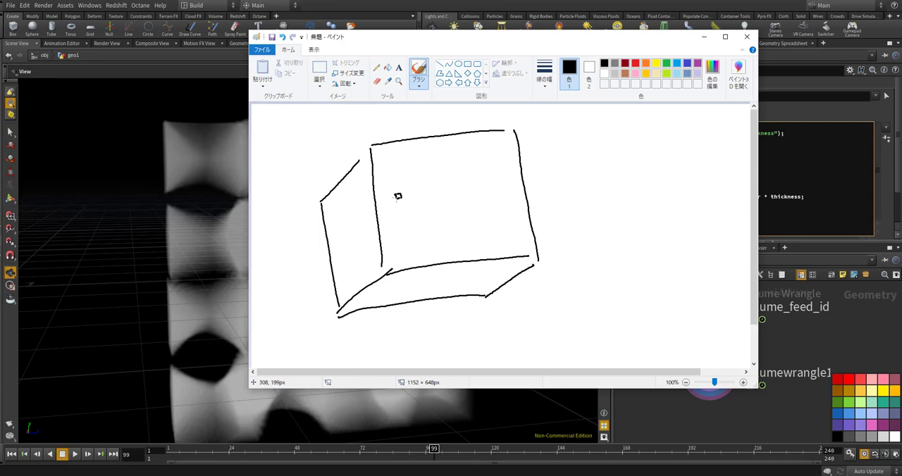
# Mark a small red voxel inside the box and draw a black circle with arrows radiating outward around it
pyautogui.click(397, 197)
pyautogui.click(635, 64)
pyautogui.click(604, 63)
pyautogui.moveTo(397, 221)
pyautogui.mouseDown()
pyautogui.moveTo(373, 206)
pyautogui.moveTo(414, 170)
pyautogui.moveTo(425, 210)
pyautogui.moveTo(399, 221)
pyautogui.mouseUp()
pyautogui.moveTo(399, 187); pyautogui.dragTo(406, 175)
pyautogui.moveTo(402, 176)
pyautogui.mouseDown()
pyautogui.moveTo(374, 194)
pyautogui.moveTo(382, 214)
pyautogui.moveTo(408, 209)
pyautogui.moveTo(423, 195)
pyautogui.mouseUp()
pyautogui.moveTo(420, 192); pyautogui.dragTo(423, 195)
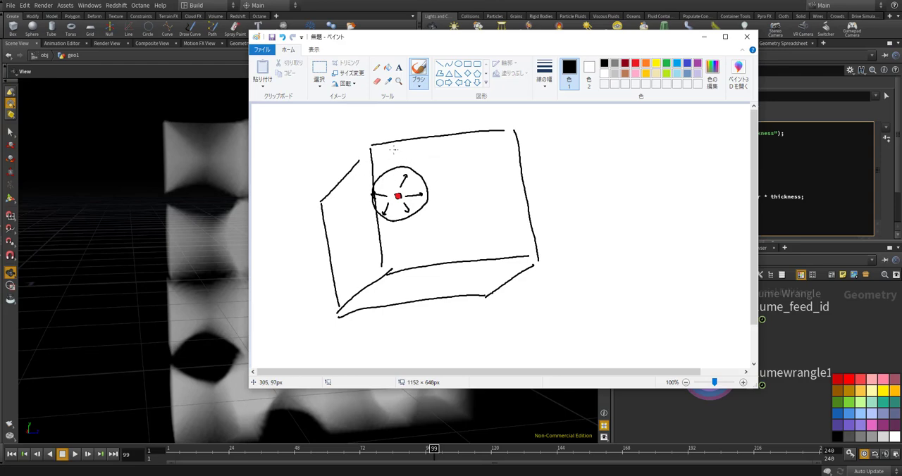
# Draw two curved dividing lines across the box's front face and label the regions 1, 2 and 3 with variation notes
pyautogui.moveTo(393, 155)
pyautogui.mouseDown()
pyautogui.moveTo(394, 144)
pyautogui.moveTo(431, 214)
pyautogui.moveTo(441, 262)
pyautogui.mouseUp()
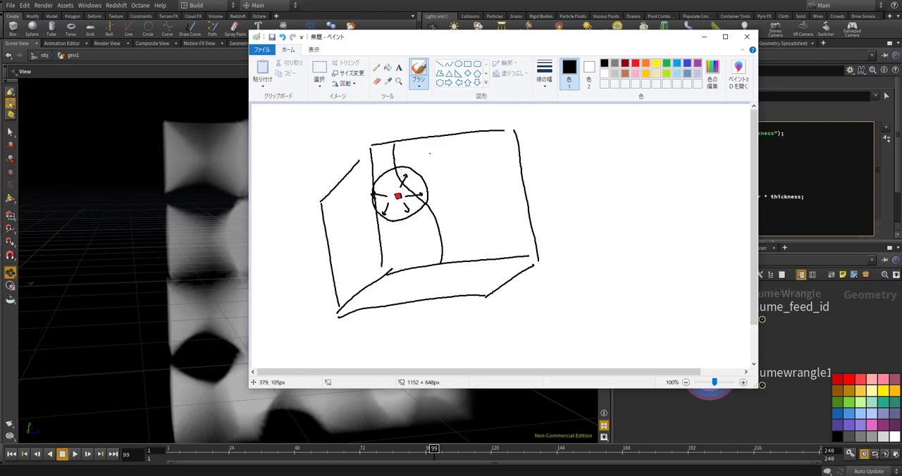
pyautogui.moveTo(399, 237); pyautogui.dragTo(400, 246)
pyautogui.moveTo(455, 220); pyautogui.dragTo(465, 227)
pyautogui.moveTo(460, 134)
pyautogui.mouseDown()
pyautogui.moveTo(458, 159)
pyautogui.moveTo(497, 231)
pyautogui.mouseUp()
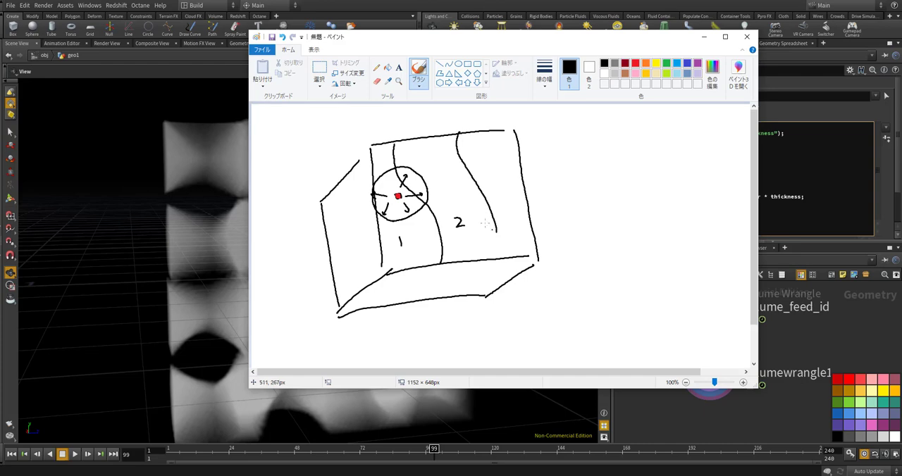
pyautogui.moveTo(394, 254)
pyautogui.mouseDown()
pyautogui.moveTo(400, 260)
pyautogui.moveTo(433, 240)
pyautogui.mouseUp()
pyautogui.moveTo(490, 146)
pyautogui.mouseDown()
pyautogui.moveTo(497, 153)
pyautogui.moveTo(488, 160)
pyautogui.mouseUp()
pyautogui.click(504, 160)
pyautogui.moveTo(455, 235); pyautogui.dragTo(485, 232)
# Draw offset curves on both sides of the first dividing line, trace them in green and hatch the band between them
pyautogui.moveTo(387, 140)
pyautogui.mouseDown()
pyautogui.moveTo(392, 188)
pyautogui.moveTo(426, 220)
pyautogui.moveTo(437, 260)
pyautogui.mouseUp()
pyautogui.moveTo(401, 144); pyautogui.dragTo(451, 258)
pyautogui.click(668, 63)
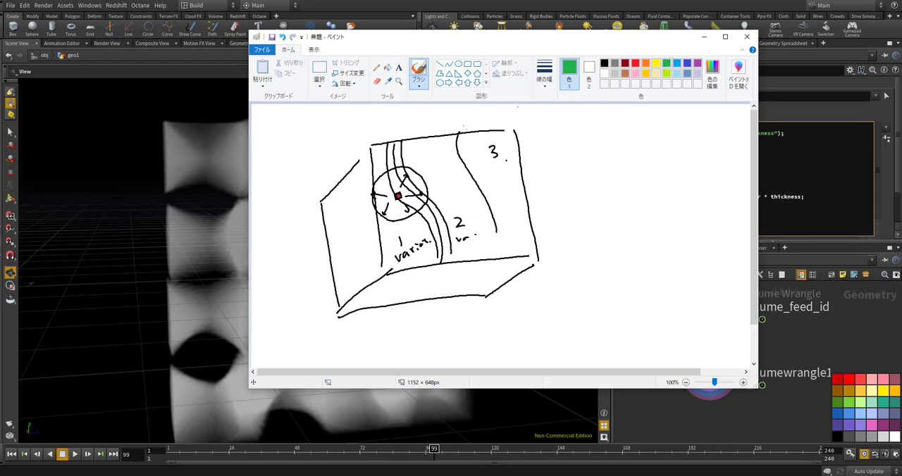
pyautogui.moveTo(386, 141)
pyautogui.mouseDown()
pyautogui.moveTo(402, 201)
pyautogui.moveTo(438, 257)
pyautogui.moveTo(408, 181)
pyautogui.moveTo(444, 227)
pyautogui.moveTo(449, 258)
pyautogui.mouseUp()
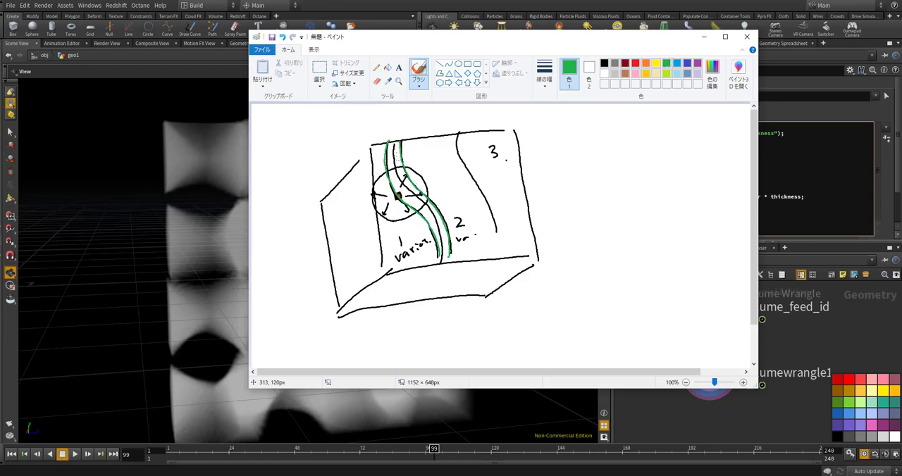
pyautogui.moveTo(400, 152)
pyautogui.mouseDown()
pyautogui.moveTo(405, 182)
pyautogui.moveTo(442, 228)
pyautogui.moveTo(447, 251)
pyautogui.mouseUp()
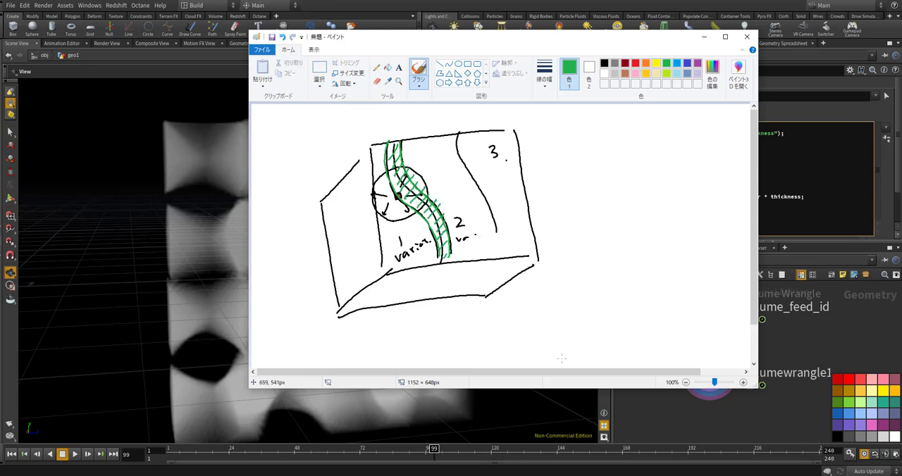
# Return to Houdini and insert "dir" as the argument of normalize() in the volume wrangle code
pyautogui.click(675, 428)
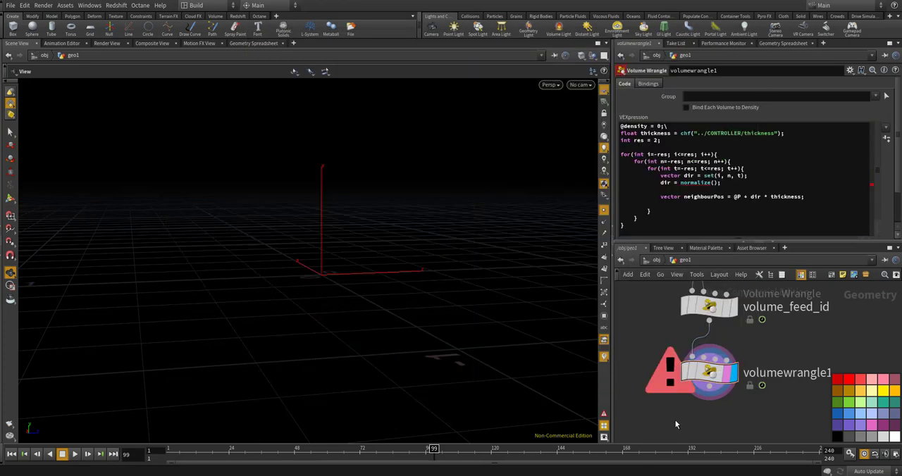
pyautogui.click(713, 183)
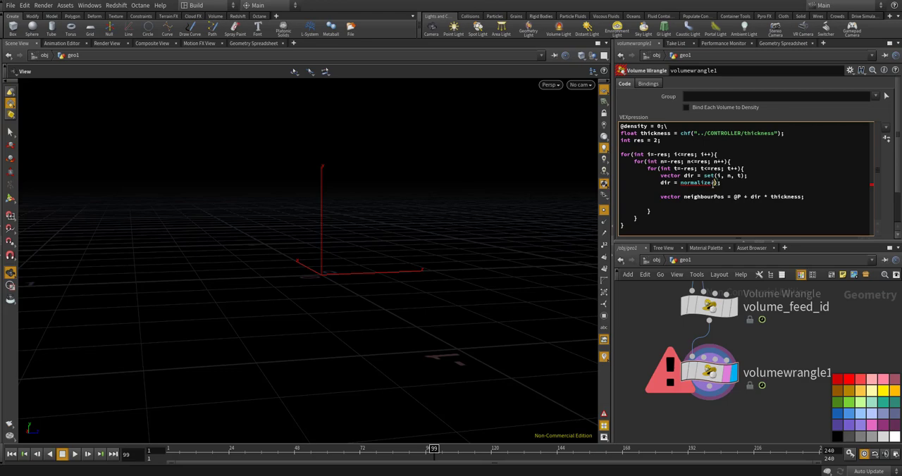
pyautogui.write('dir')
pyautogui.click(620, 305)
pyautogui.click(755, 196)
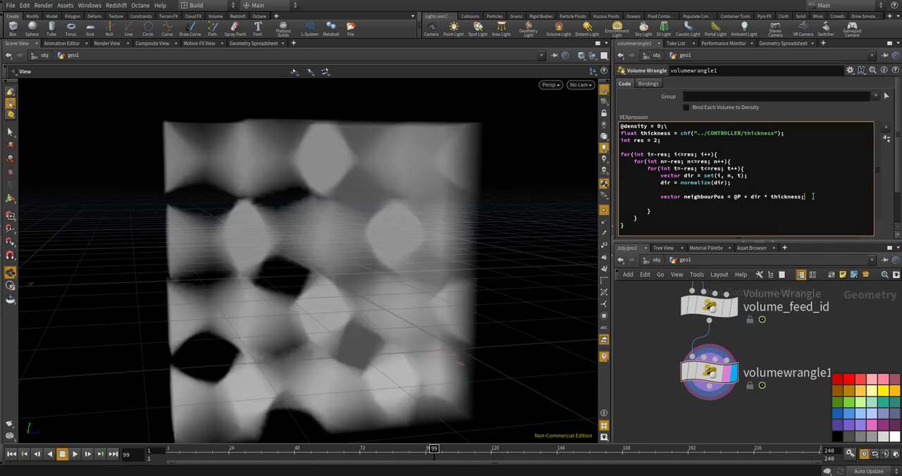
# Add the line "vector size = chv("../CONTROLLER/size");" below the neighbourPos definition
pyautogui.press('Return')
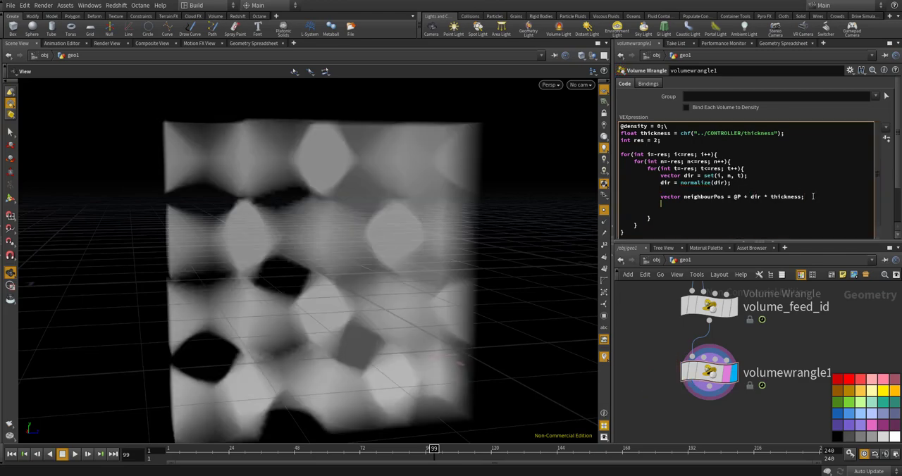
pyautogui.write('vector size')
pyautogui.write('= (')
pyautogui.press('BackSpace')
pyautogui.write('chv("../CONTROLLER/size");')
pyautogui.press('Return')
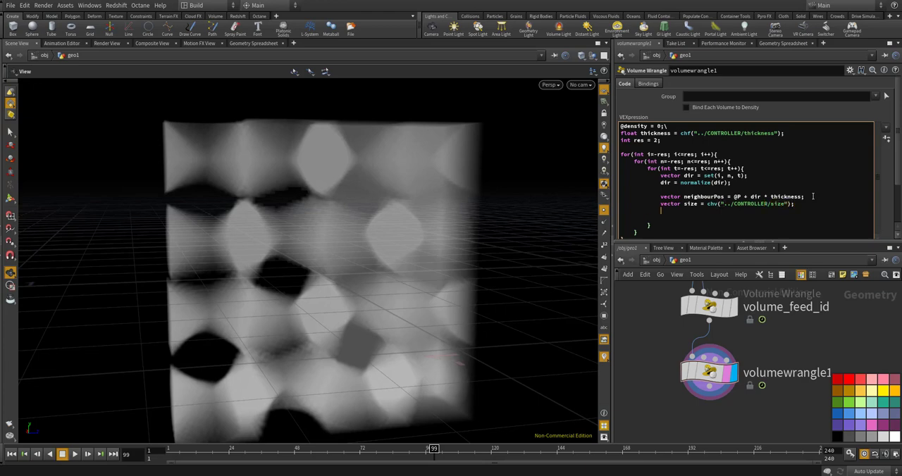
# After a blank line, start the X clamp with "neighbourPos.x = max(min(neighbourPos.x"
pyautogui.press('Return')
pyautogui.write('neigh')
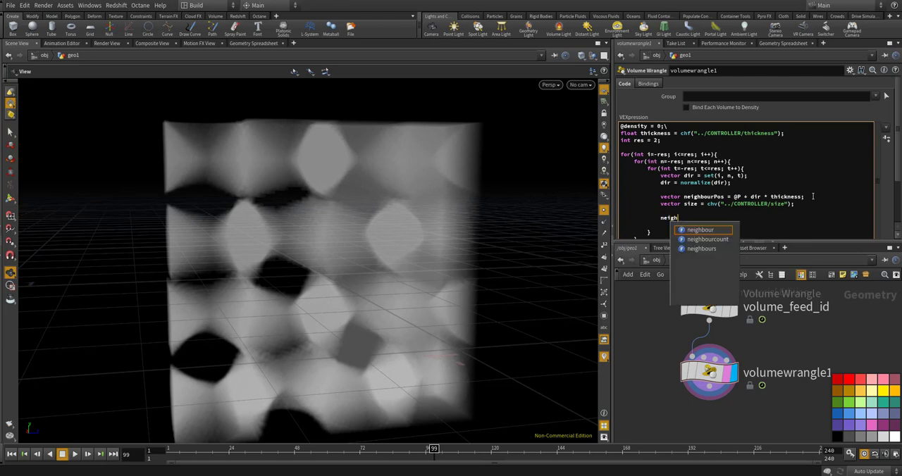
pyautogui.write('b')
pyautogui.press('BackSpace')
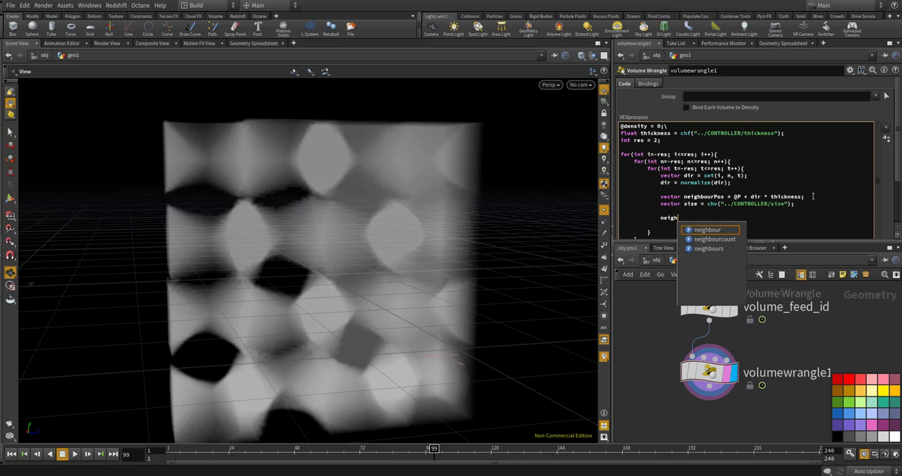
pyautogui.write('bourPos.z')
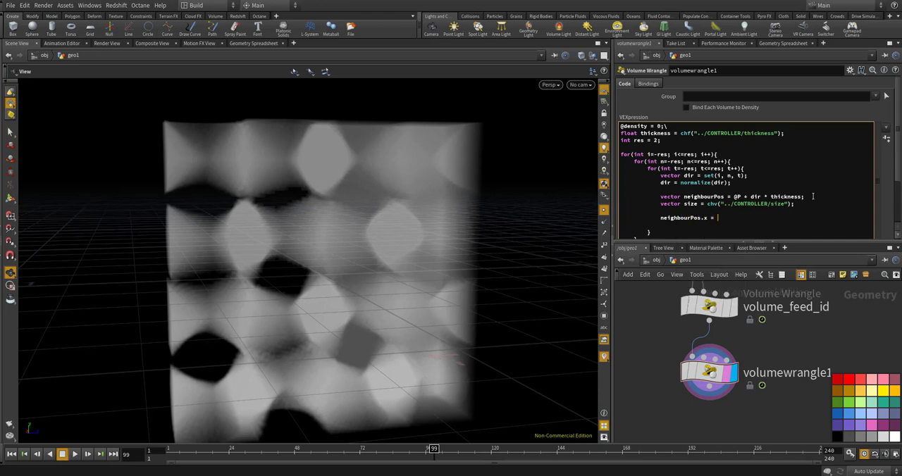
pyautogui.write(' = max(')
pyautogui.write('(')
pyautogui.write('min(')
pyautogui.write('neighbourP')
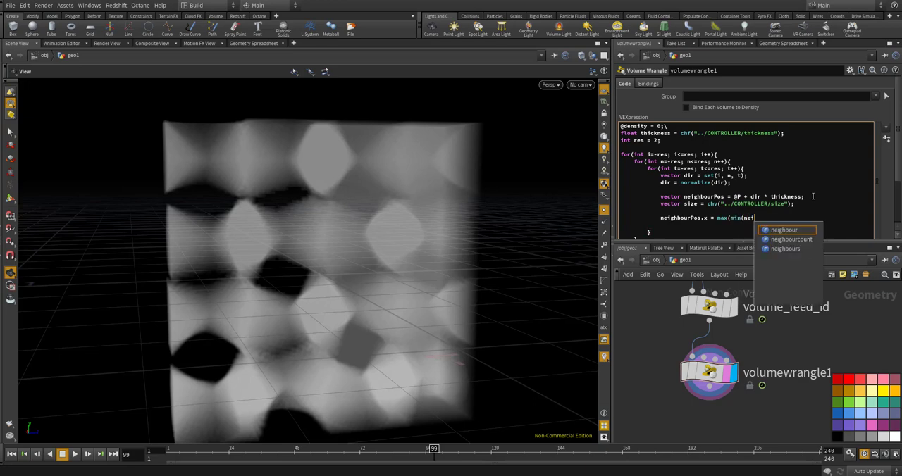
pyautogui.write('os.x')
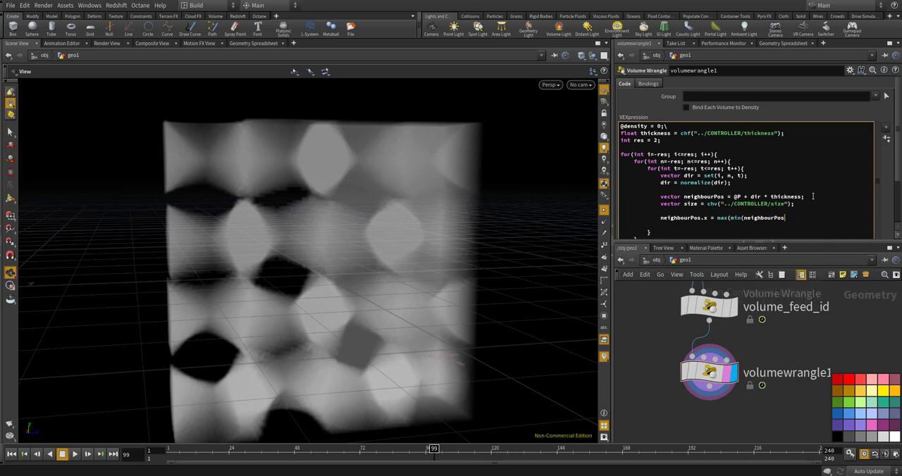
pyautogui.write(', size.x * 0.5 - thickness')
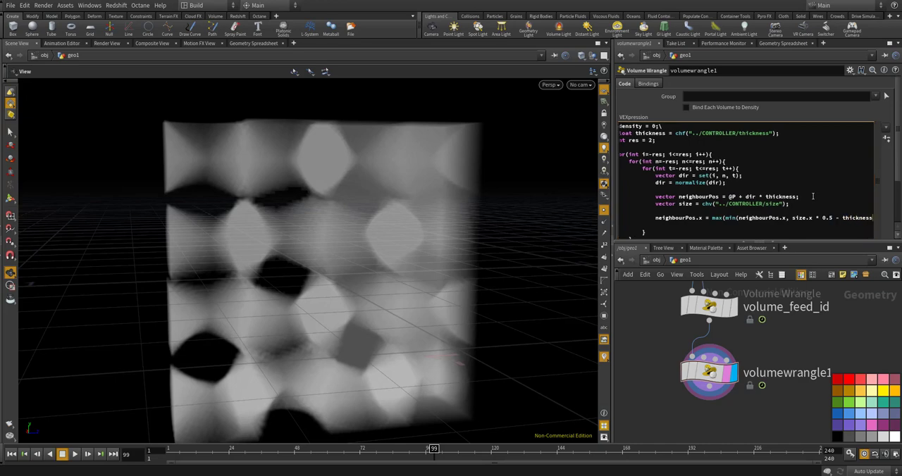
pyautogui.write('), -(')
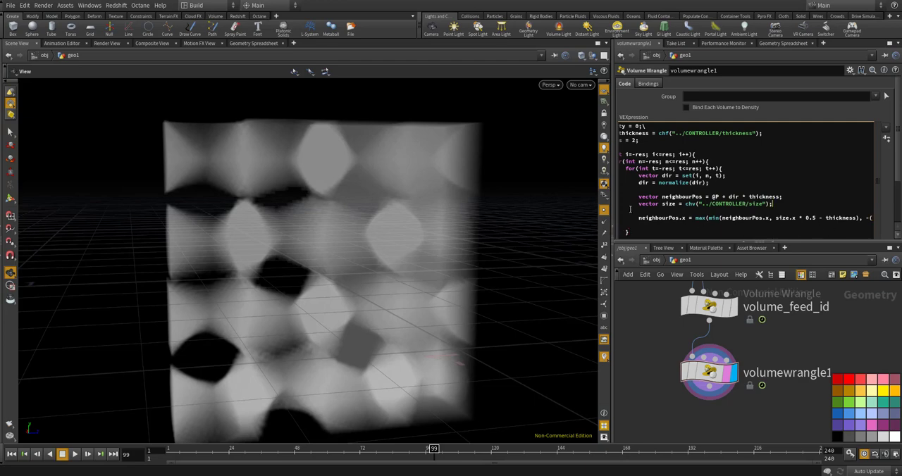
# Widen the code area and complete the X clamp's lower limit with "size.x * 0.5 - thickness));"
pyautogui.moveTo(612, 195); pyautogui.dragTo(493, 196)
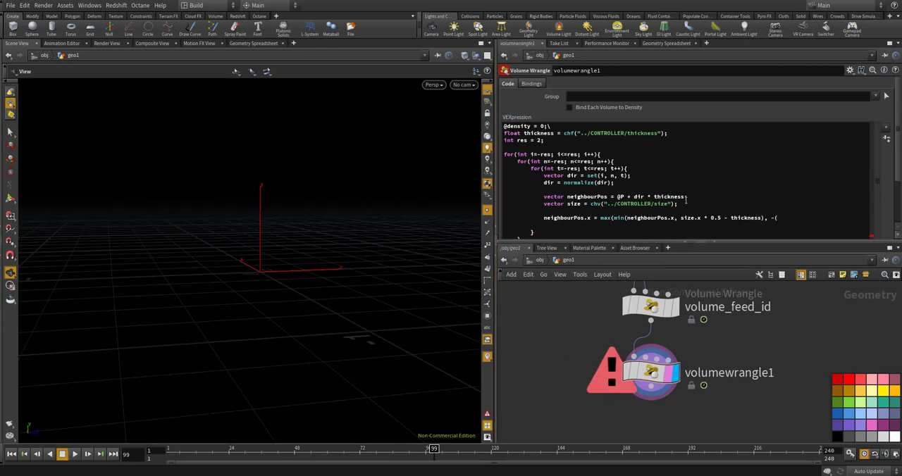
pyautogui.click(791, 220)
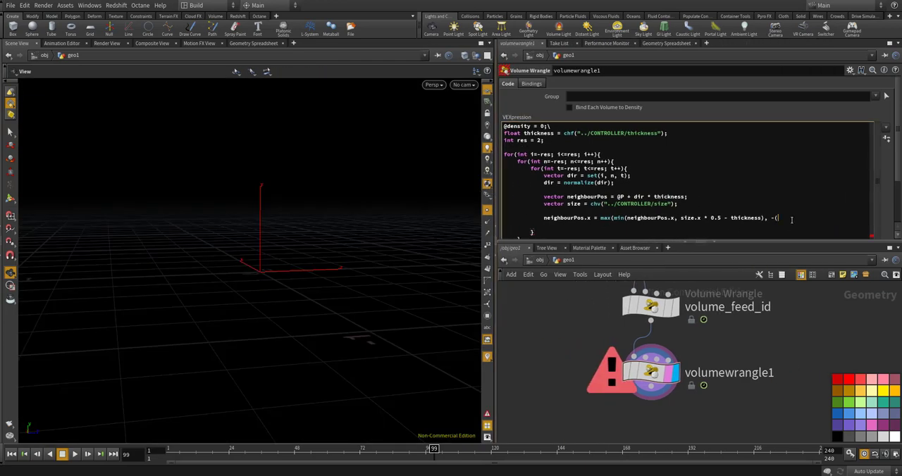
pyautogui.write('size.x * 0.5 - thickness));')
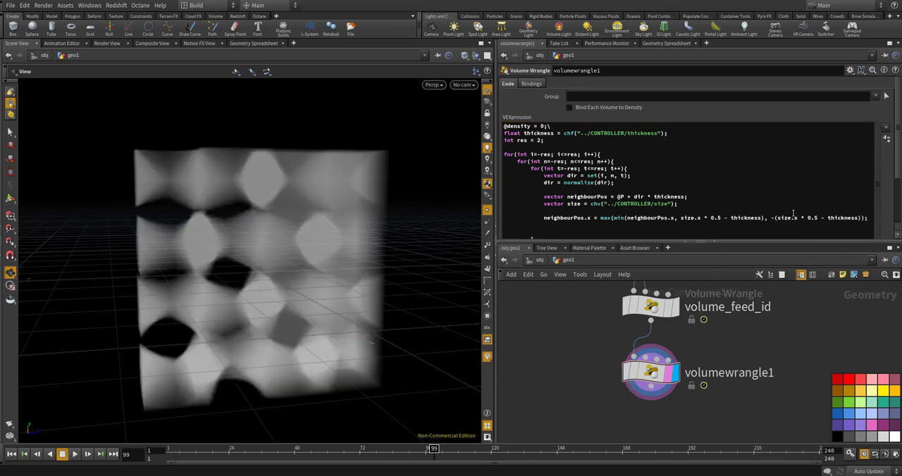
# Copy the neighbourPos.x clamp line and paste it twice on the lines below
pyautogui.moveTo(869, 219); pyautogui.dragTo(545, 217)
pyautogui.hotkey('ctrl', 'c')
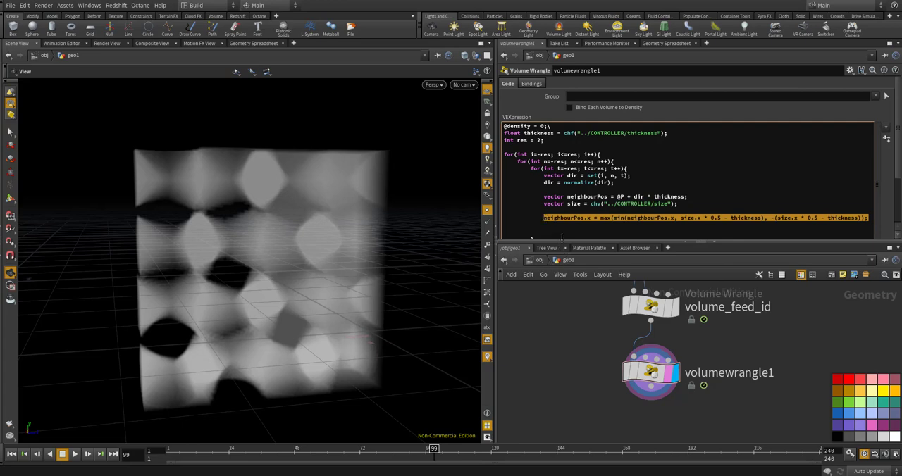
pyautogui.click(562, 227)
pyautogui.hotkey('ctrl', 'v')
pyautogui.press('Return')
pyautogui.hotkey('ctrl', 'v')
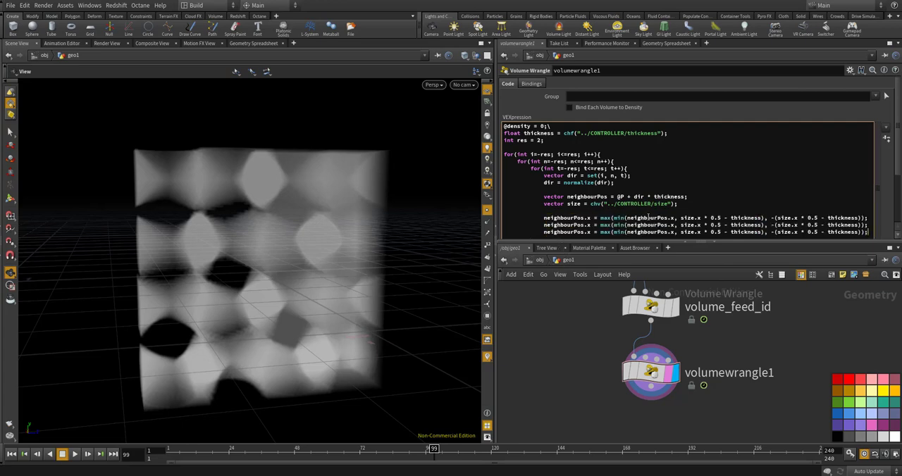
# Change all four x components in the second clamp line to y
pyautogui.doubleClick(588, 225)
pyautogui.write('y')
pyautogui.doubleClick(671, 224)
pyautogui.write('y')
pyautogui.doubleClick(699, 225)
pyautogui.write('y')
pyautogui.doubleClick(793, 225)
pyautogui.write('y')
# Change all four x components in the third clamp line to z
pyautogui.doubleClick(671, 232)
pyautogui.write('z')
pyautogui.doubleClick(699, 232)
pyautogui.write('z')
pyautogui.doubleClick(794, 232)
pyautogui.write('z')
pyautogui.click(868, 231)
pyautogui.doubleClick(589, 233)
pyautogui.write('z')
# Start the declaration "float neighbourVar =" below the three clamp lines in the innermost loop
pyautogui.scroll(-2, 606, 216)
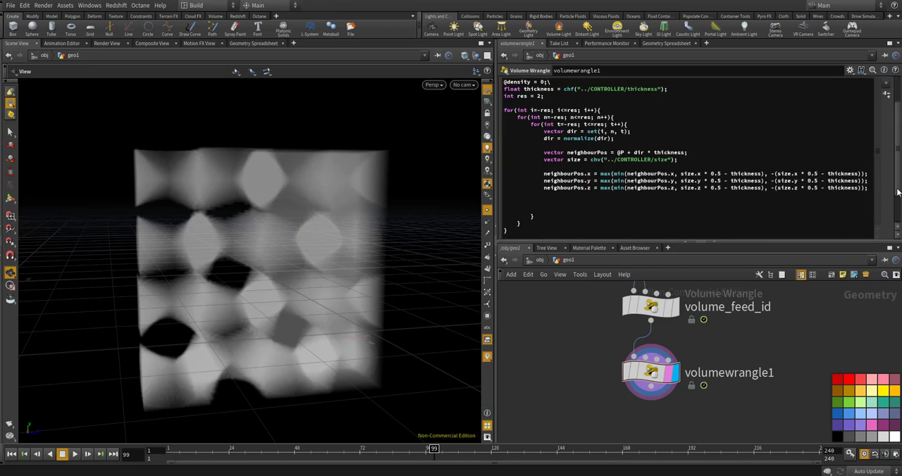
pyautogui.click(590, 196)
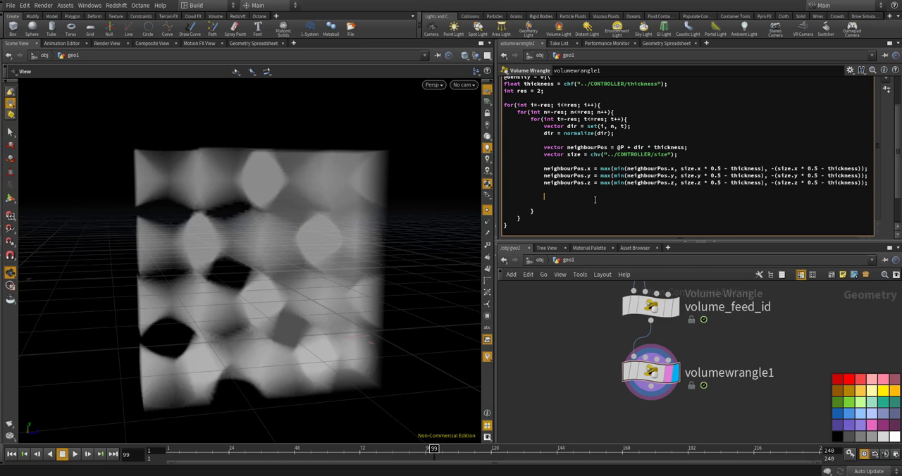
pyautogui.write('float neighbourVar =0 ceil')
pyautogui.press('BackSpace')
pyautogui.press('BackSpace')
pyautogui.press('BackSpace')
pyautogui.press('BackSpace')
pyautogui.press('BackSpace')
pyautogui.press('BackSpace')
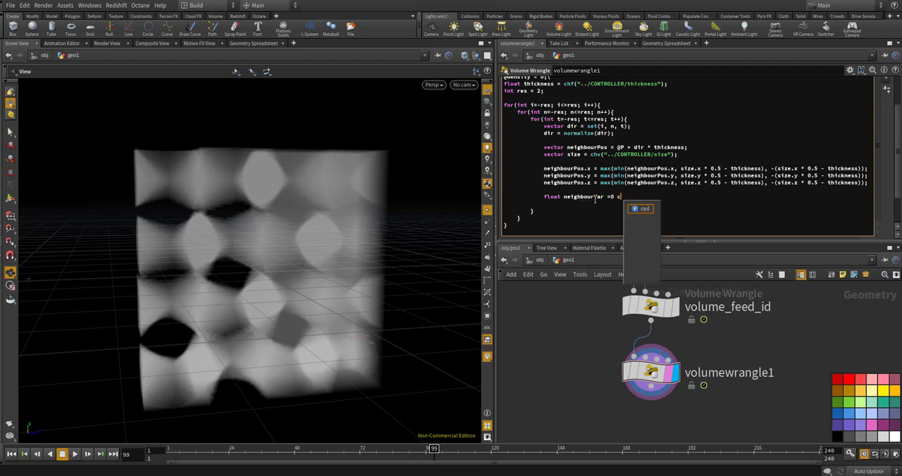
# Complete the neighbourVar assignment with "ceil(volumesample(0, 1, neighbourPos));"
pyautogui.write('ceil(volume')
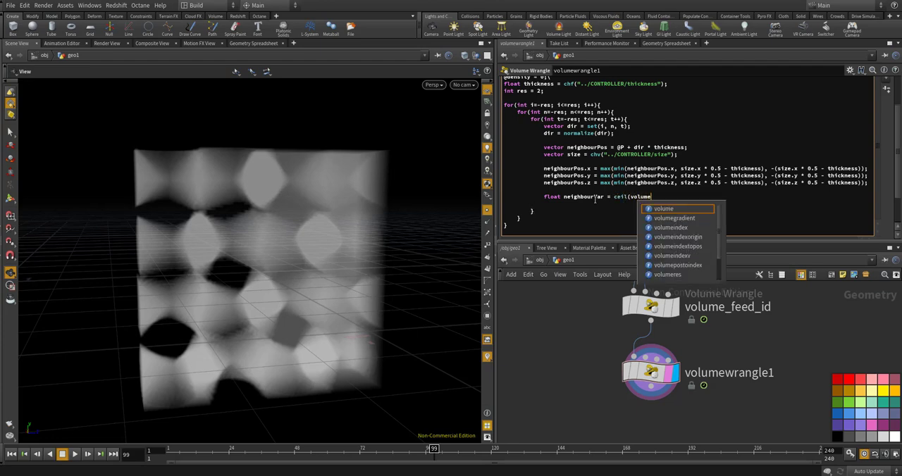
pyautogui.write('sample(0,')
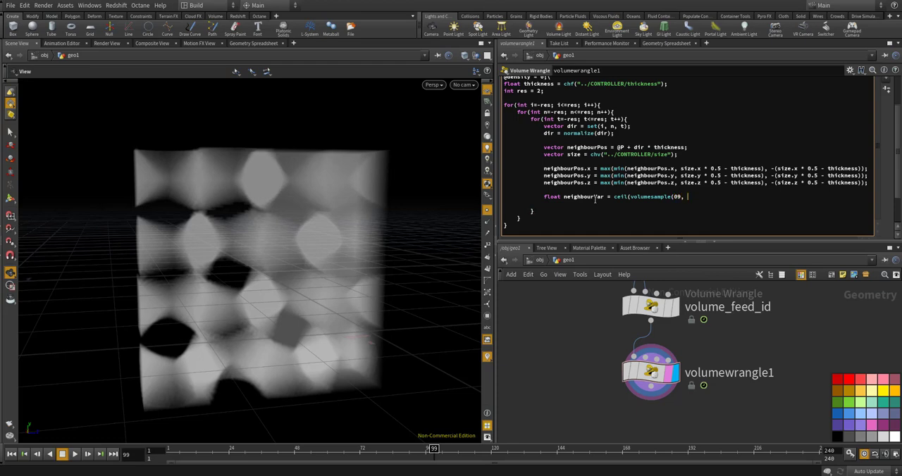
pyautogui.press('BackSpace')
pyautogui.press('BackSpace')
pyautogui.write(', 1, neighb')
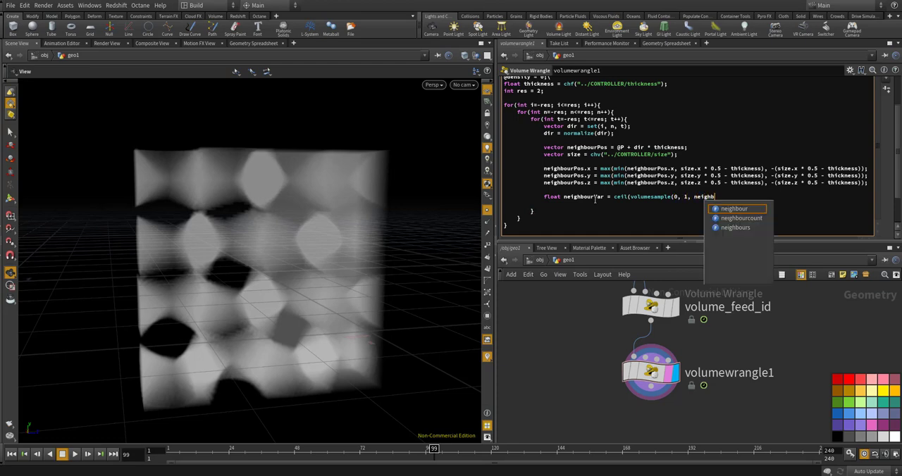
pyautogui.press('BackSpace')
pyautogui.write('bour')
pyautogui.write('Pos')
pyautogui.write(';')
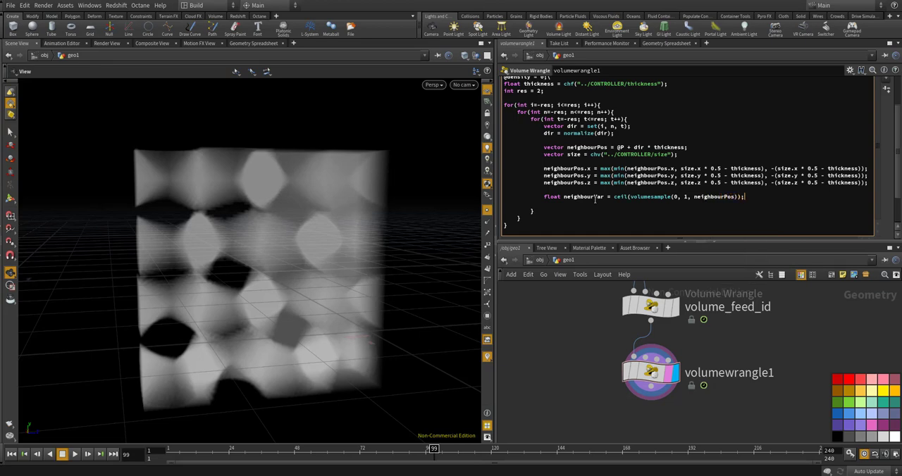
pyautogui.press('Return')
pyautogui.write('i')
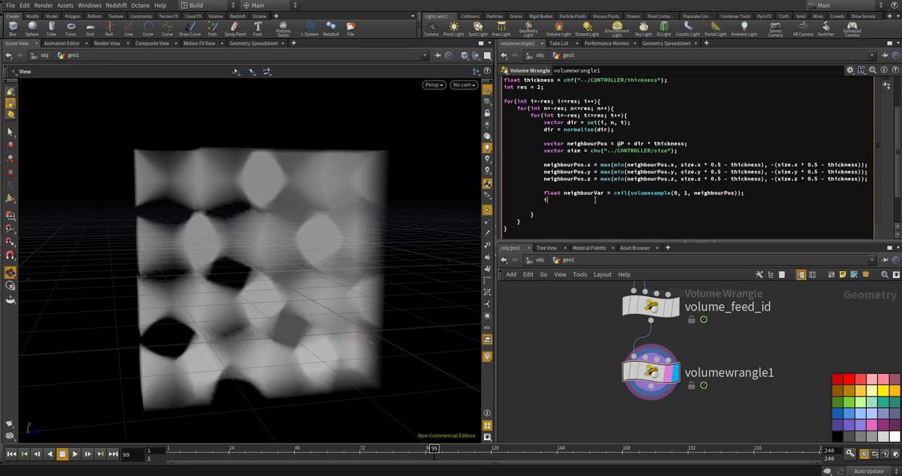
pyautogui.write('f(@varia')
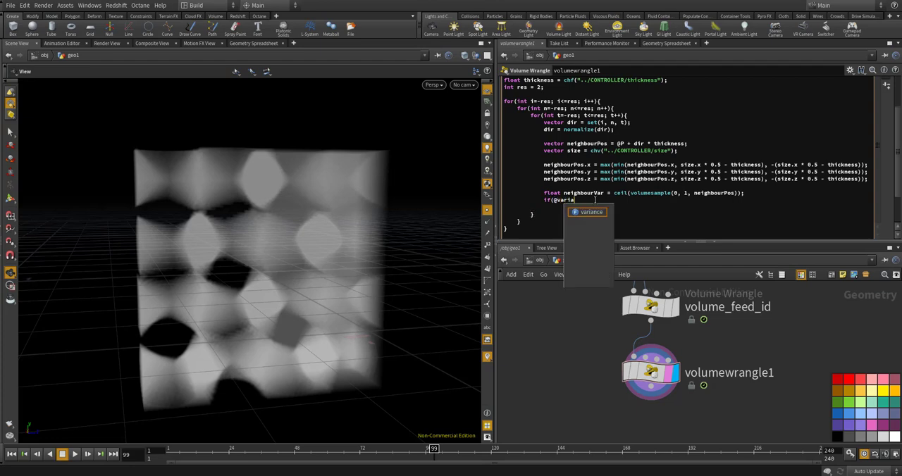
pyautogui.write('tion !')
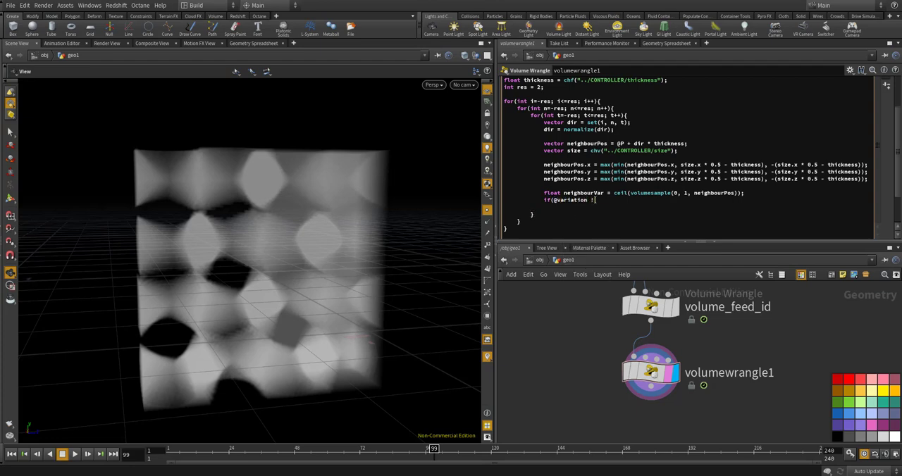
pyautogui.write('= neighbour')
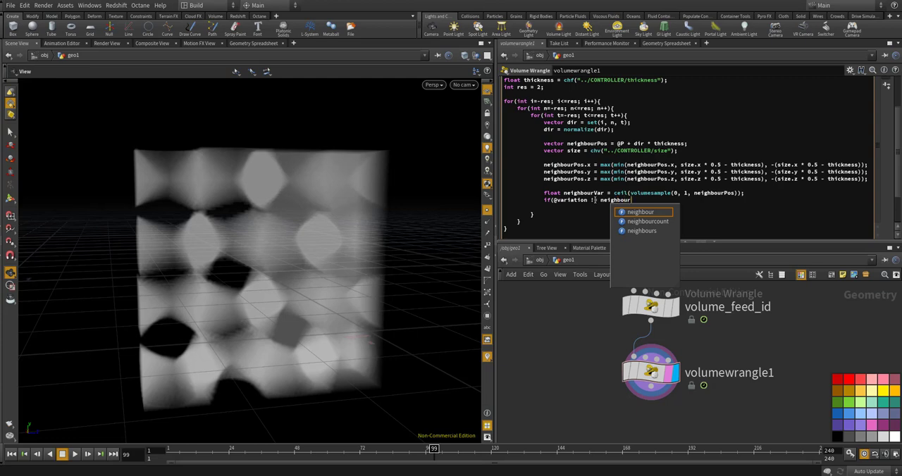
pyautogui.write('Var)')
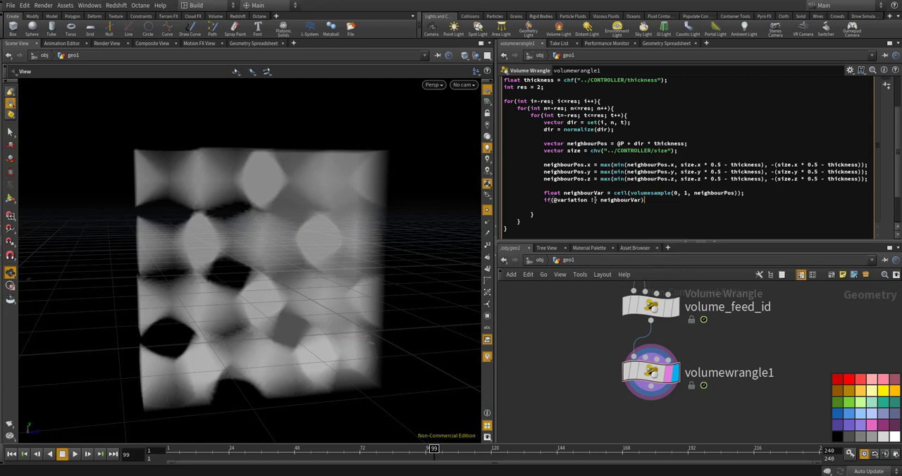
pyautogui.write('{')
pyautogui.press('Return')
pyautogui.write('}')
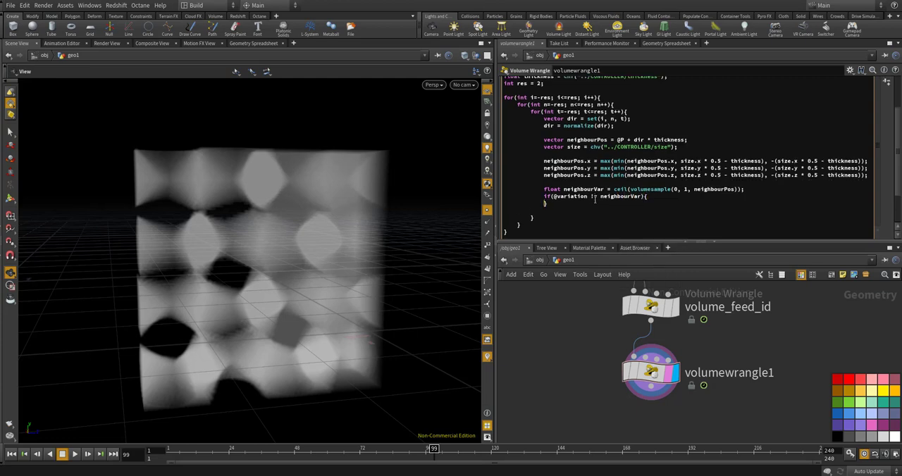
pyautogui.press('Return')
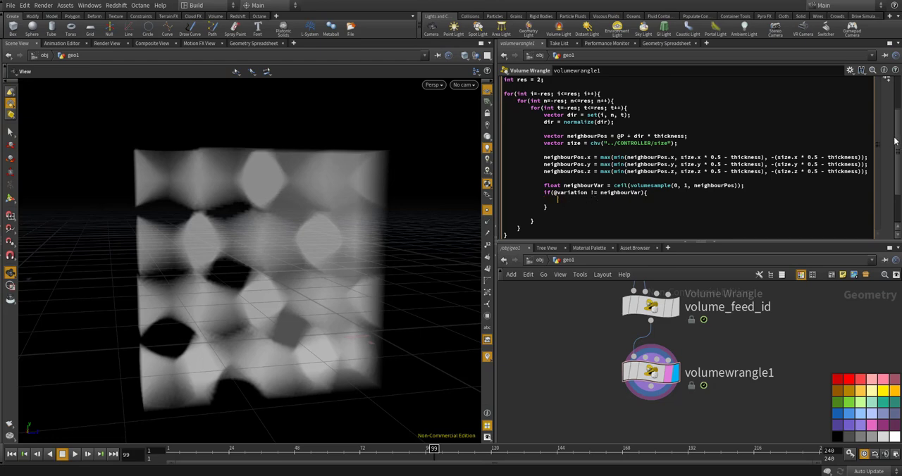
pyautogui.scroll(-1, 892, 155)
pyautogui.scroll(-1, 893, 155)
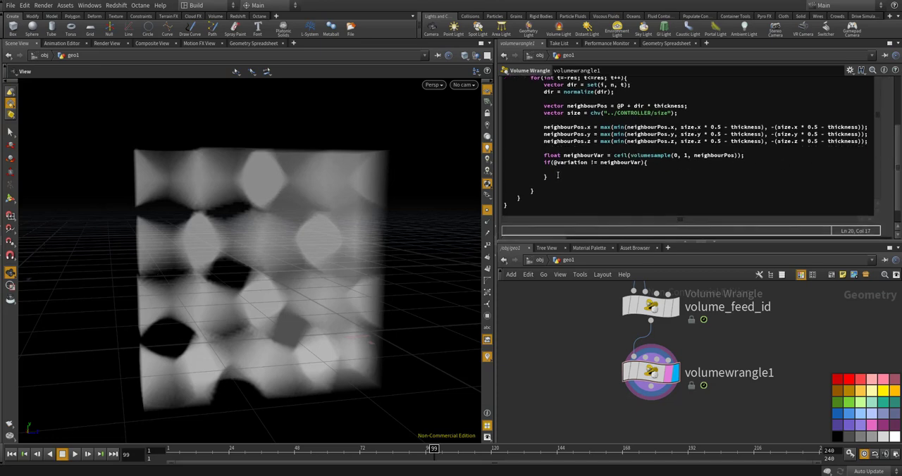
pyautogui.write('@den')
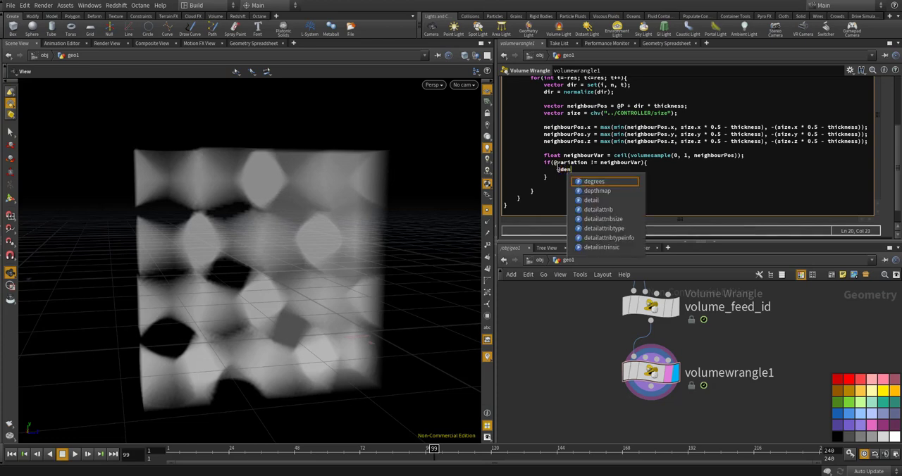
pyautogui.write('sity = 1;')
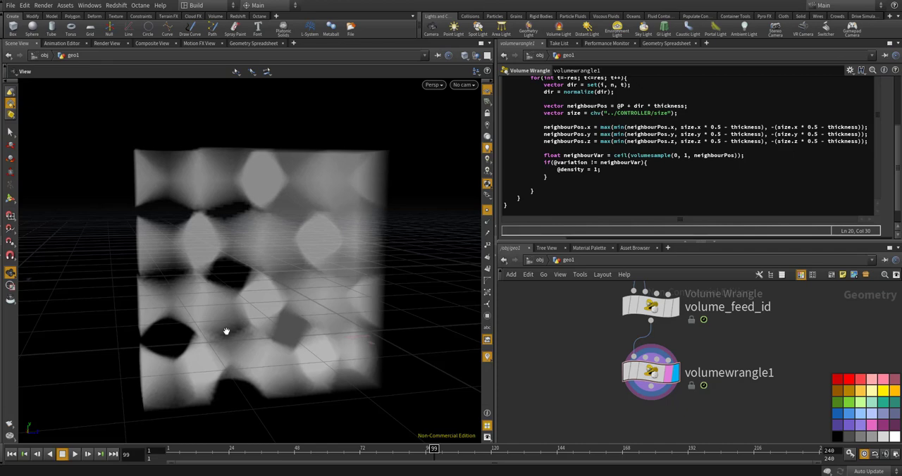
pyautogui.moveTo(651, 377)
pyautogui.moveTo(219, 306)
pyautogui.mouseDown()
pyautogui.moveTo(350, 279)
pyautogui.moveTo(277, 312)
pyautogui.moveTo(228, 306)
pyautogui.mouseUp()
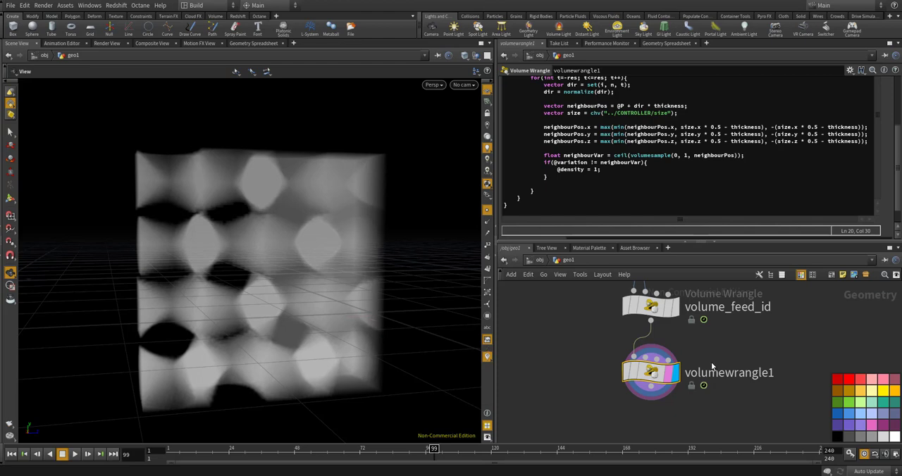
# Add a Delete node below volumewrangle1, connect it to the wrangle's output and display it
pyautogui.moveTo(654, 378)
pyautogui.scroll(-3, 629, 334)
pyautogui.scroll(5, 645, 348)
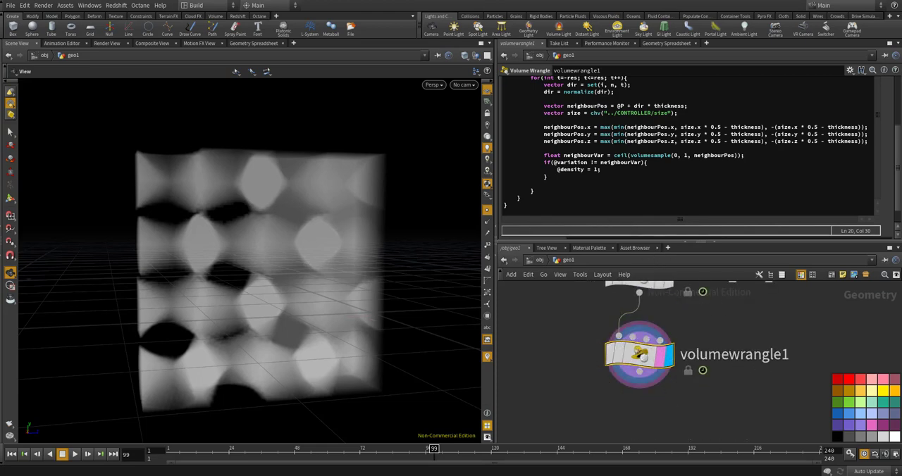
pyautogui.scroll(-1, 598, 408)
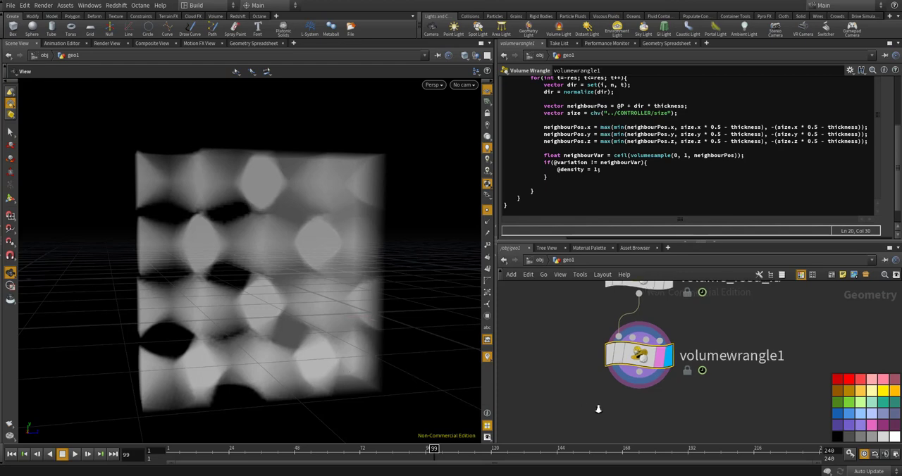
pyautogui.press('Tab')
pyautogui.write('con')
pyautogui.press('Return')
pyautogui.click(598, 409)
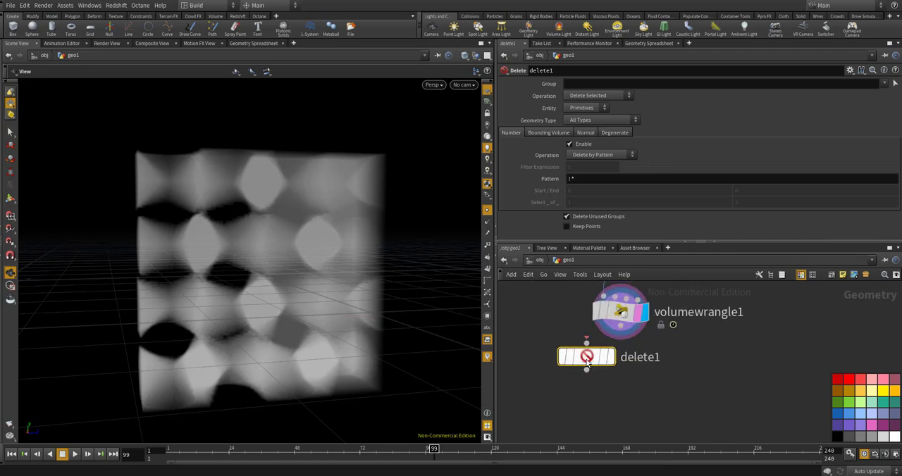
pyautogui.click(619, 336)
pyautogui.click(586, 374)
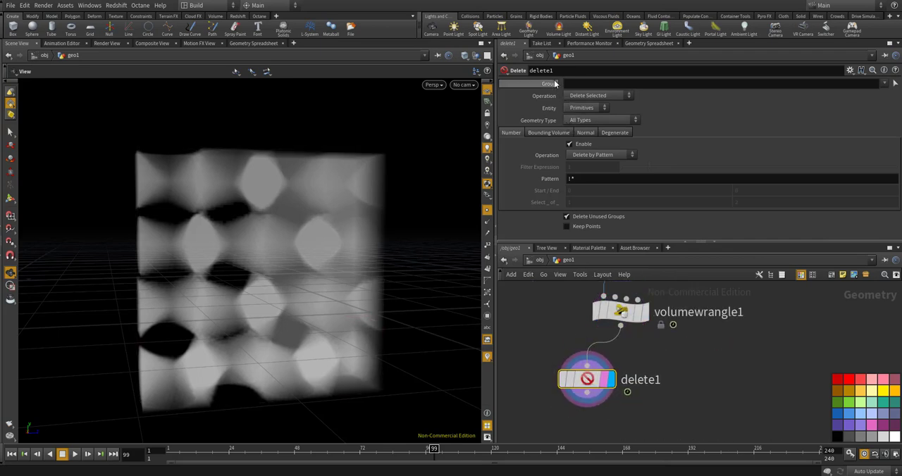
pyautogui.click(583, 84)
pyautogui.write('@nam')
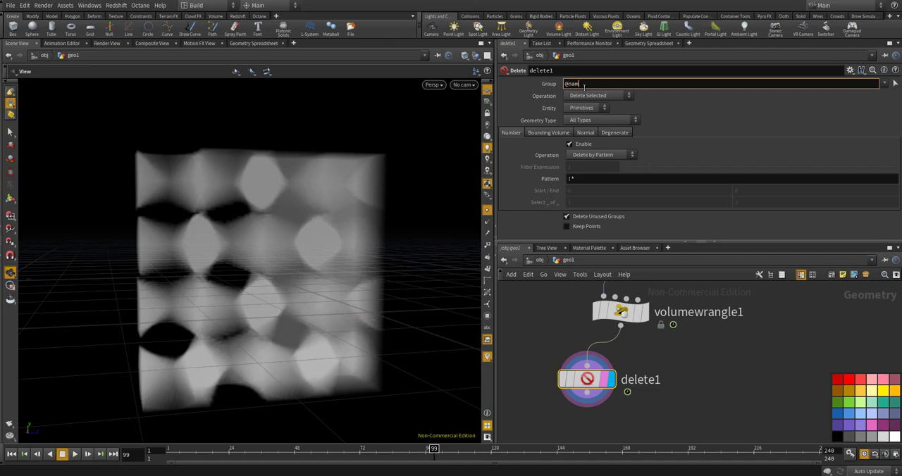
pyautogui.write('e = density')
pyautogui.press('Return')
pyautogui.click(595, 95)
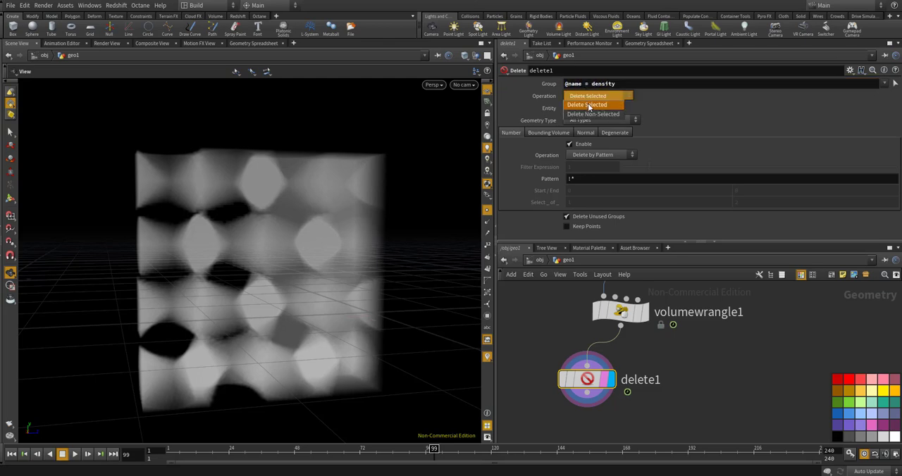
pyautogui.click(593, 107)
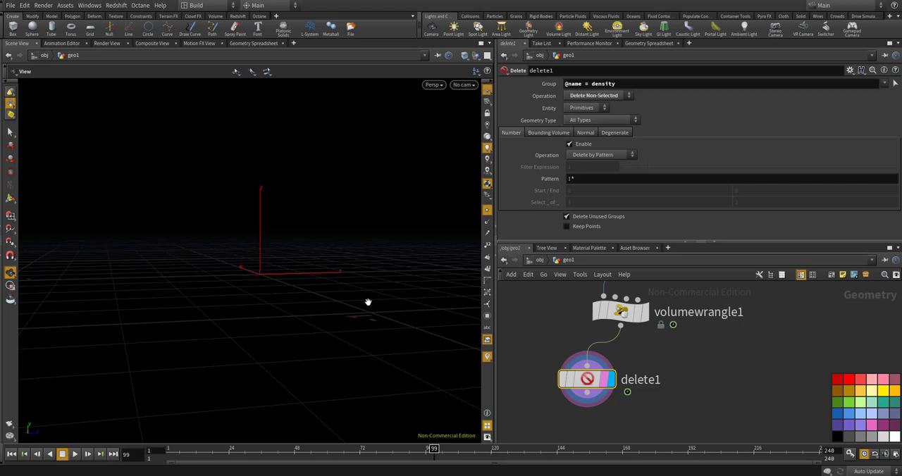
pyautogui.moveTo(238, 280); pyautogui.dragTo(320, 261)
# Add a Convert VDB node below delete1, connect delete1 to its first input and display it
pyautogui.scroll(-3, 588, 345)
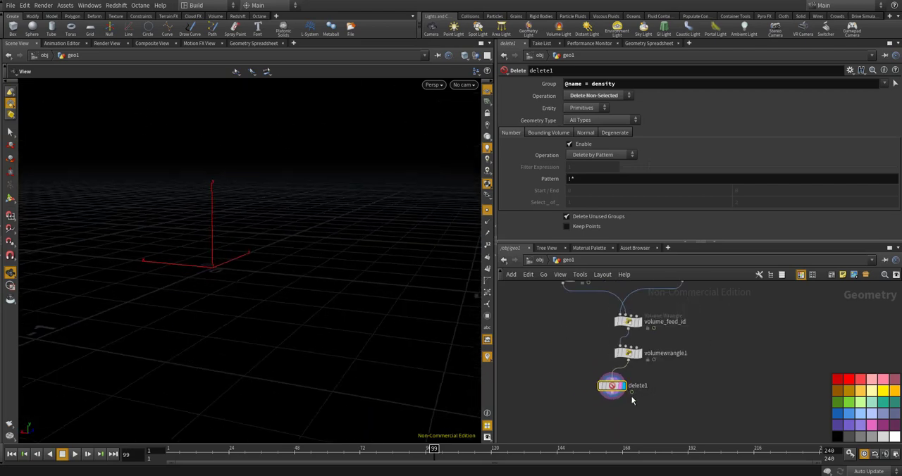
pyautogui.scroll(3, 590, 352)
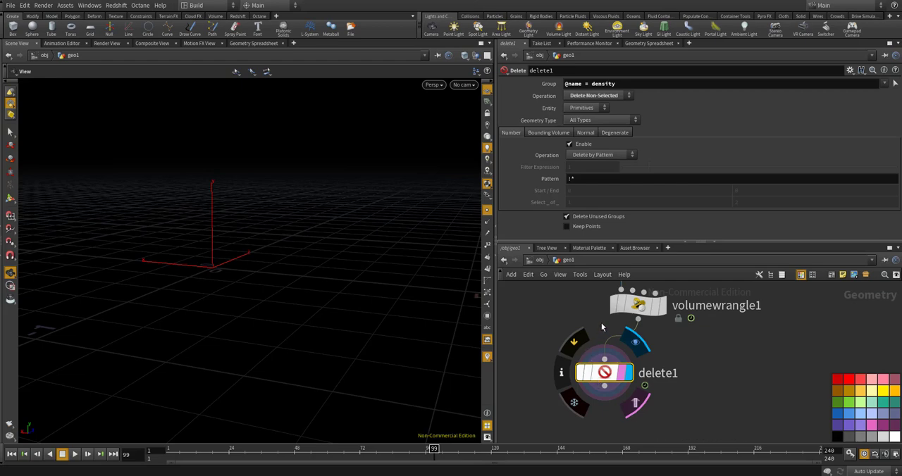
pyautogui.scroll(-2, 600, 323)
pyautogui.scroll(-2, 613, 322)
pyautogui.scroll(4, 611, 354)
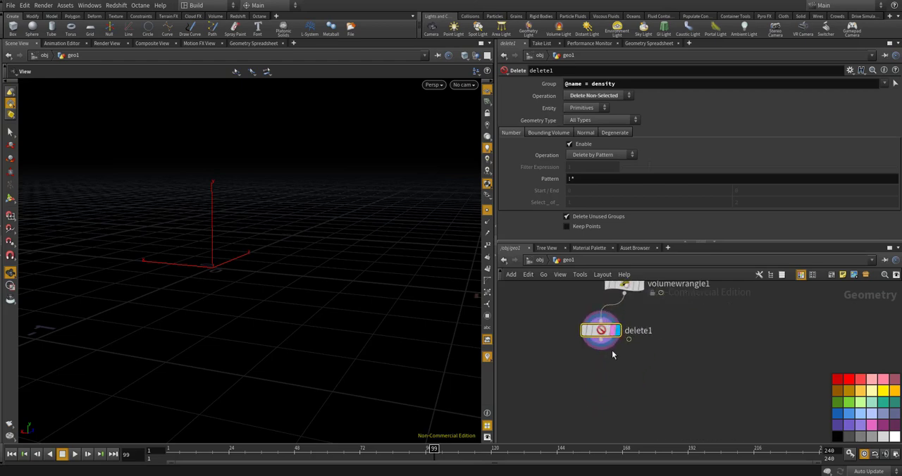
pyautogui.moveTo(322, 288); pyautogui.dragTo(282, 282)
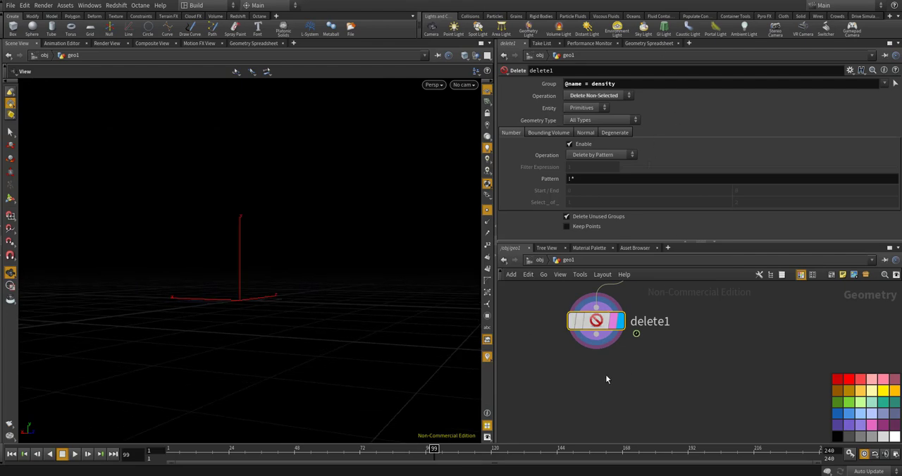
pyautogui.press('Tab')
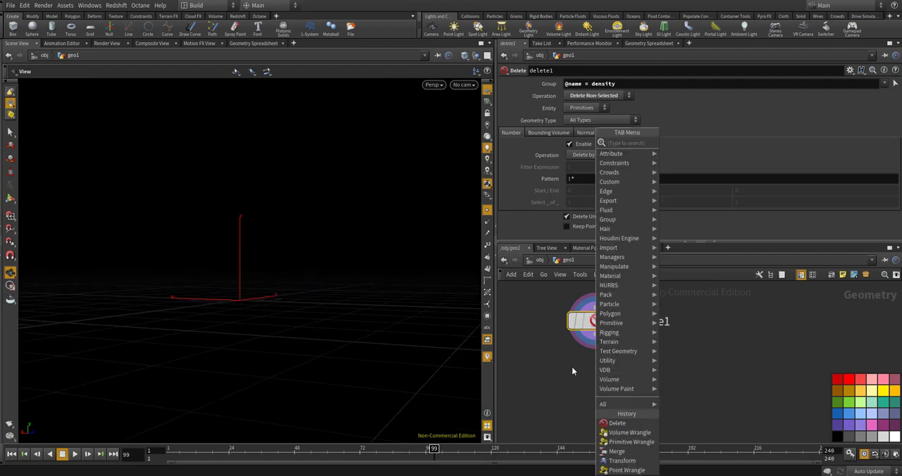
pyautogui.write('convert v')
pyautogui.press('Return')
pyautogui.click(571, 365)
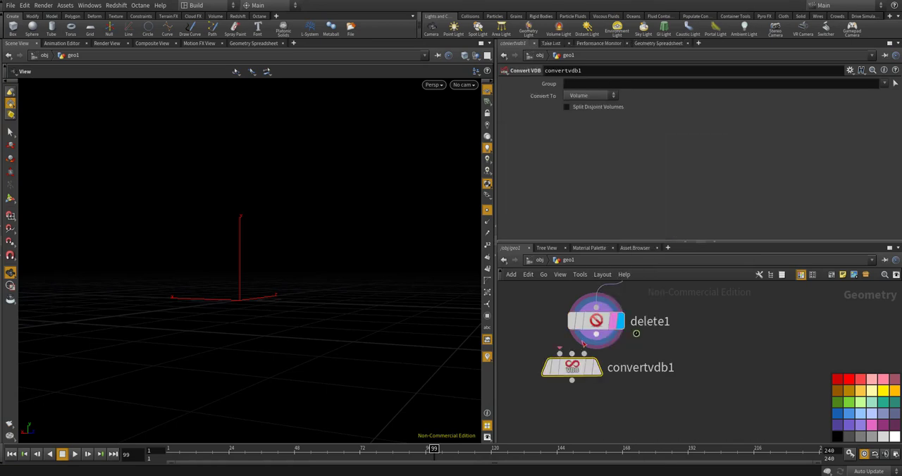
pyautogui.click(559, 355)
pyautogui.moveTo(555, 359); pyautogui.dragTo(587, 399)
pyautogui.click(596, 369)
# Set the Convert VDB node to convert to VDB with class Convert Fog to SDF and a fog isovalue of 0.231
pyautogui.click(592, 100)
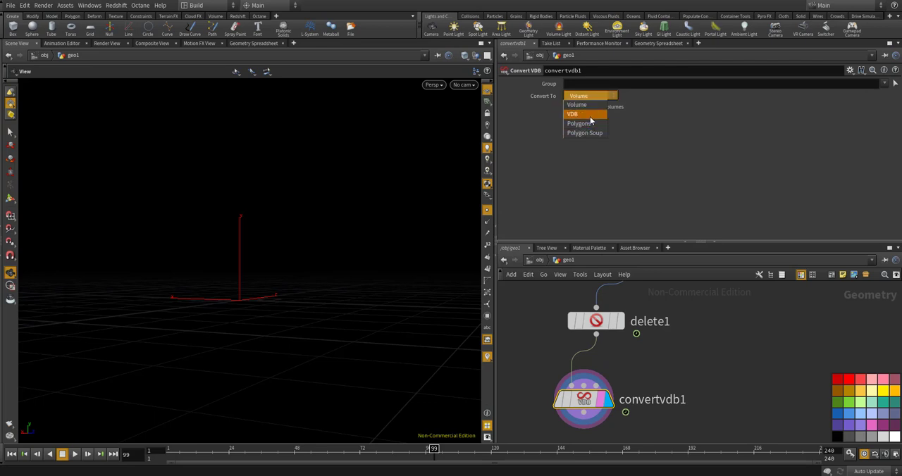
pyautogui.click(586, 107)
pyautogui.click(585, 109)
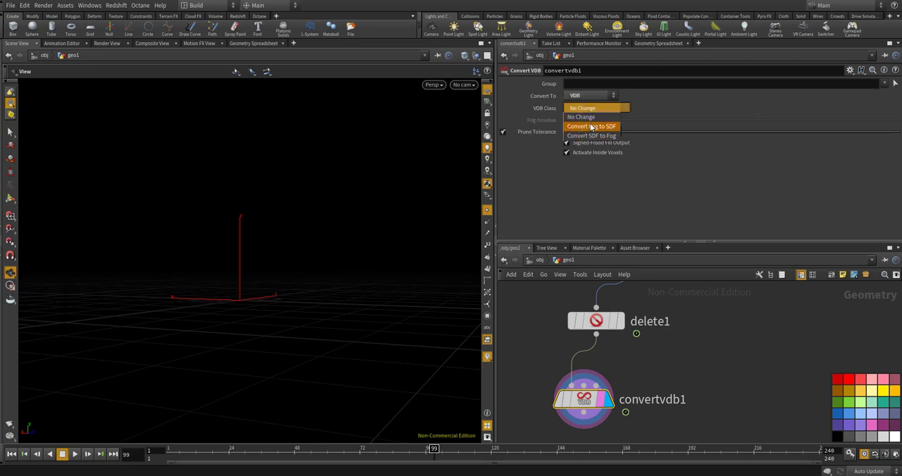
pyautogui.click(585, 124)
pyautogui.moveTo(757, 120); pyautogui.dragTo(683, 120)
# Display the outputs of delete1 and volumewrangle1 in turn and examine the volume in the viewport
pyautogui.scroll(-3, 701, 388)
pyautogui.scroll(4, 664, 348)
pyautogui.click(642, 356)
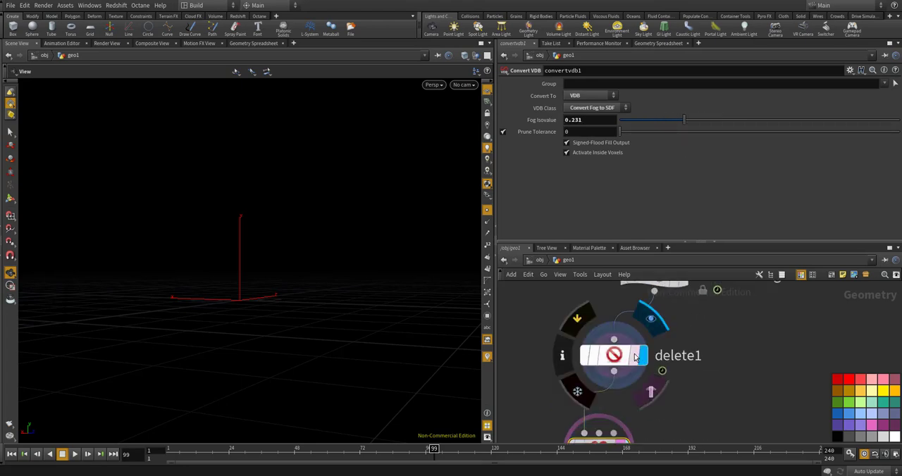
pyautogui.scroll(-4, 732, 318)
pyautogui.scroll(4, 731, 303)
pyautogui.scroll(1, 714, 365)
pyautogui.click(692, 323)
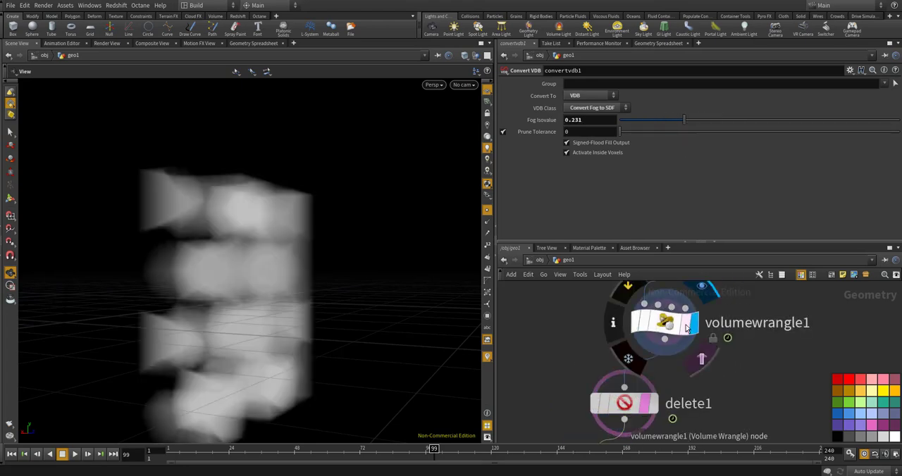
pyautogui.moveTo(358, 311); pyautogui.dragTo(318, 282)
pyautogui.scroll(-3, 320, 280)
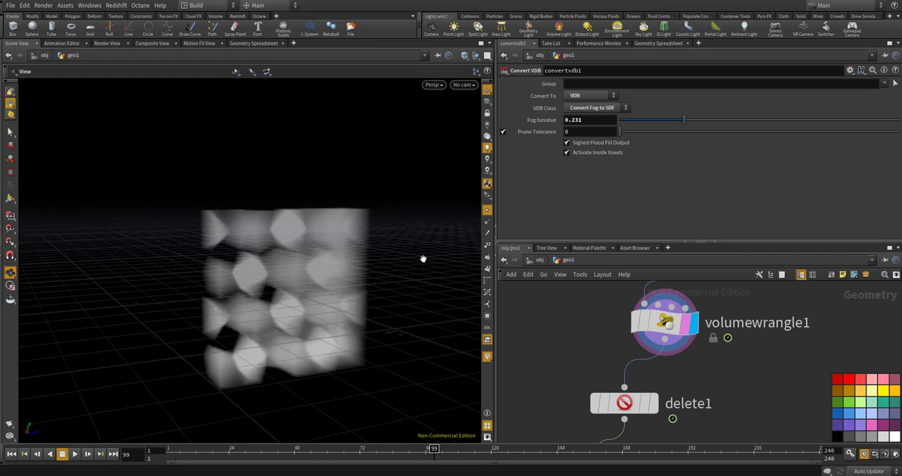
# Open the volume_feed_id wrangle and review how its code assigns variation and density
pyautogui.moveTo(592, 359); pyautogui.dragTo(604, 391, button='middle')
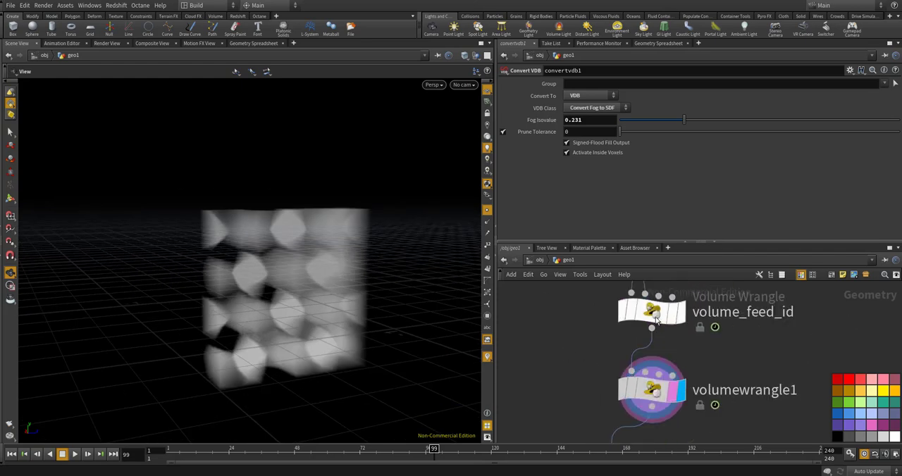
pyautogui.click(678, 310)
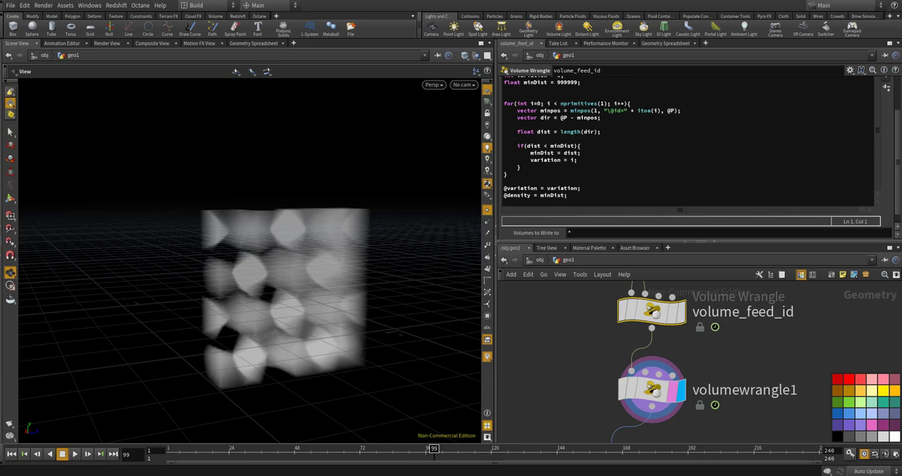
pyautogui.scroll(-4, 713, 348)
pyautogui.scroll(2, 697, 355)
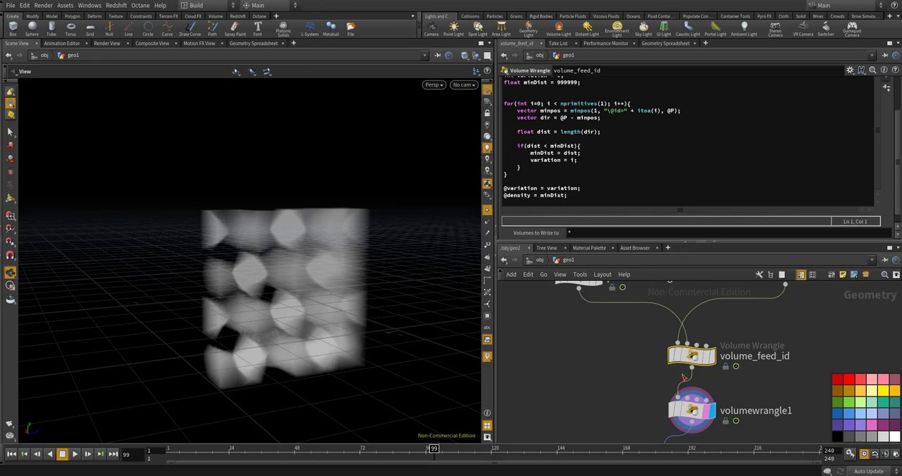
# Paste a copy of the Delete node beside volumewrangle1, connect it to volume_feed_id and display it
pyautogui.scroll(-4, 639, 334)
pyautogui.scroll(3, 650, 404)
pyautogui.moveTo(646, 394); pyautogui.dragTo(605, 351)
pyautogui.scroll(1, 668, 305)
pyautogui.moveTo(674, 309); pyautogui.dragTo(588, 347)
pyautogui.click(608, 359)
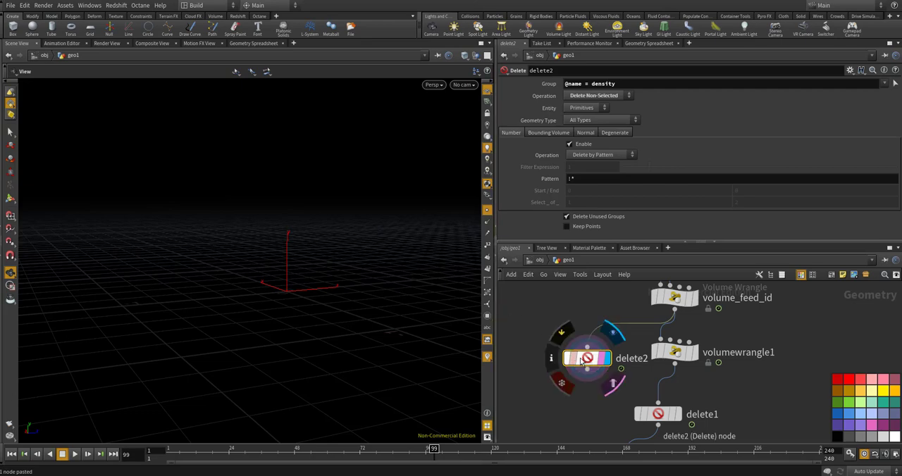
# Set the copied Delete node's operation to Delete Selected and examine the remaining volume from above
pyautogui.click(594, 95)
pyautogui.click(592, 88)
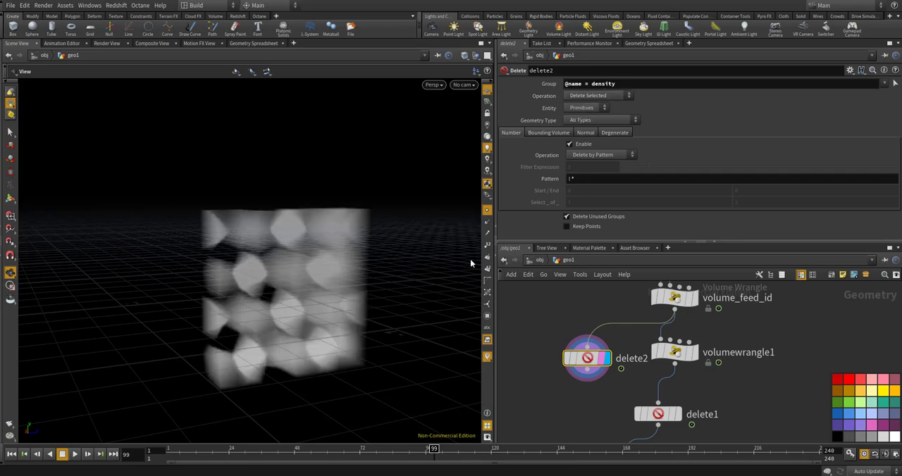
pyautogui.moveTo(338, 249); pyautogui.dragTo(279, 292)
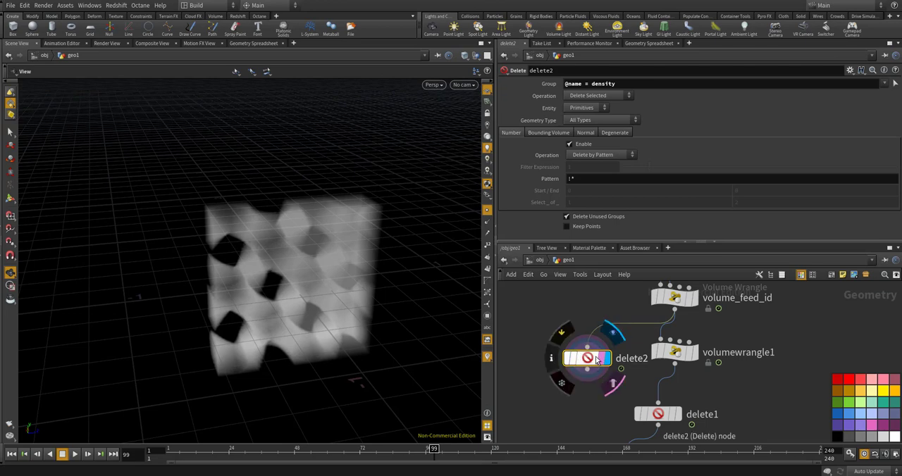
# Remove the copied Delete node delete2 from the network and display the output of volumewrangle1
pyautogui.hotkey('ctrl', 'x')
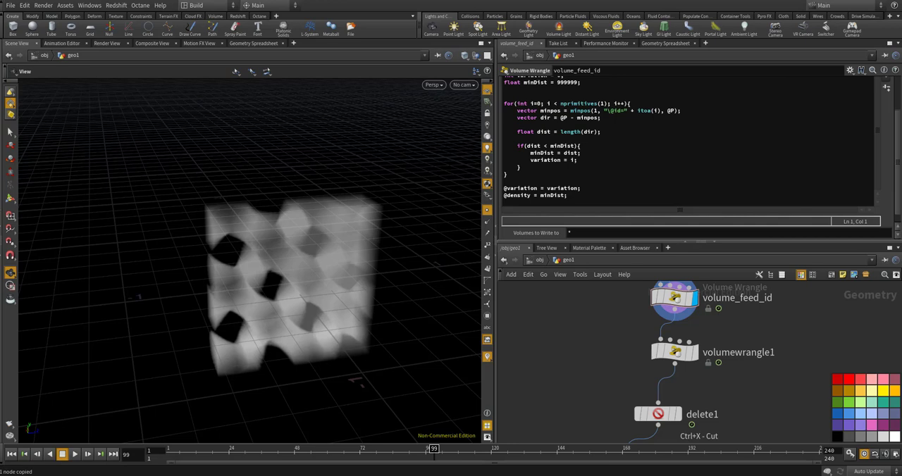
pyautogui.click(674, 298)
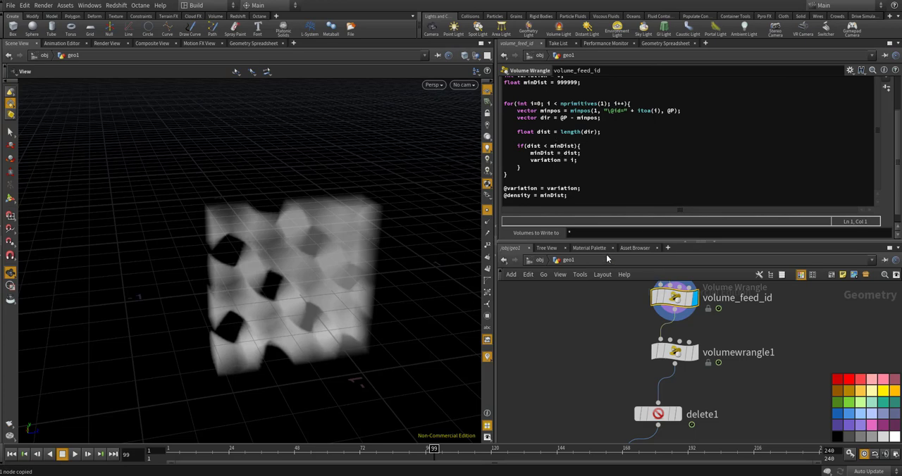
pyautogui.click(687, 355)
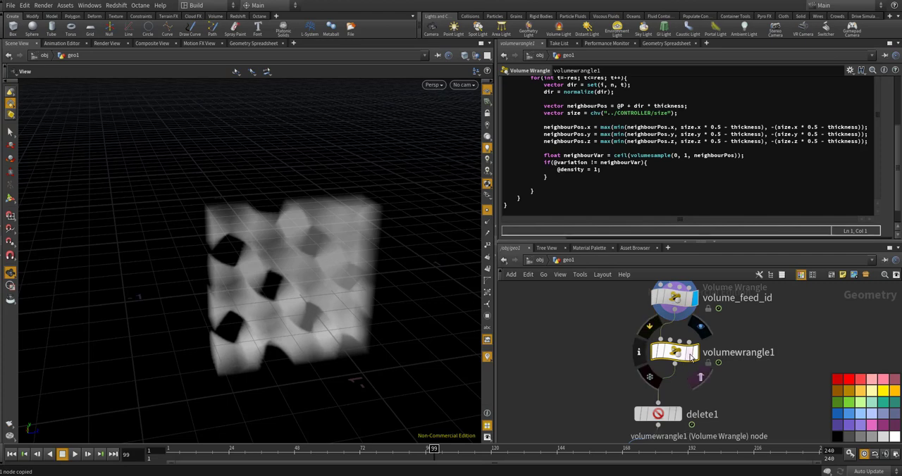
pyautogui.click(694, 354)
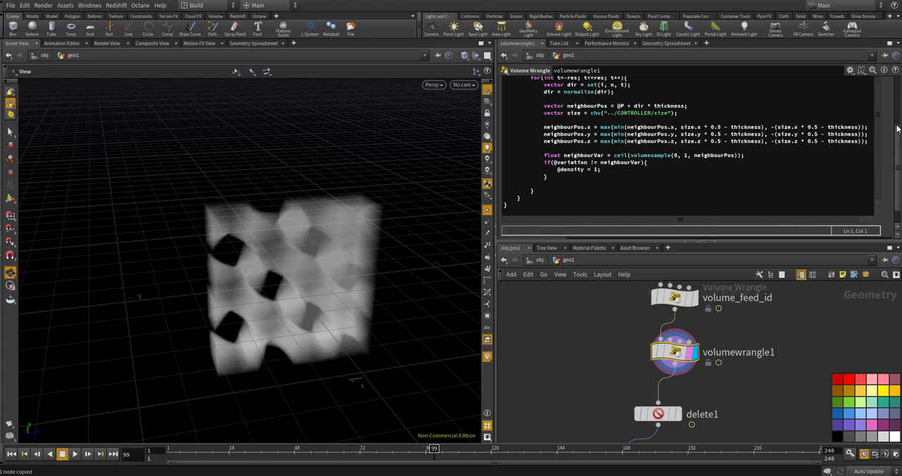
pyautogui.scroll(3, 897, 129)
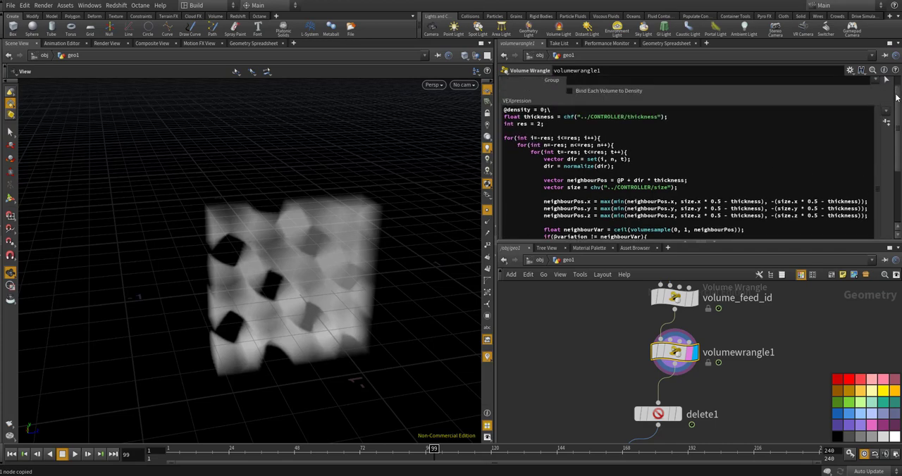
pyautogui.click(585, 101)
pyautogui.press('BackSpace')
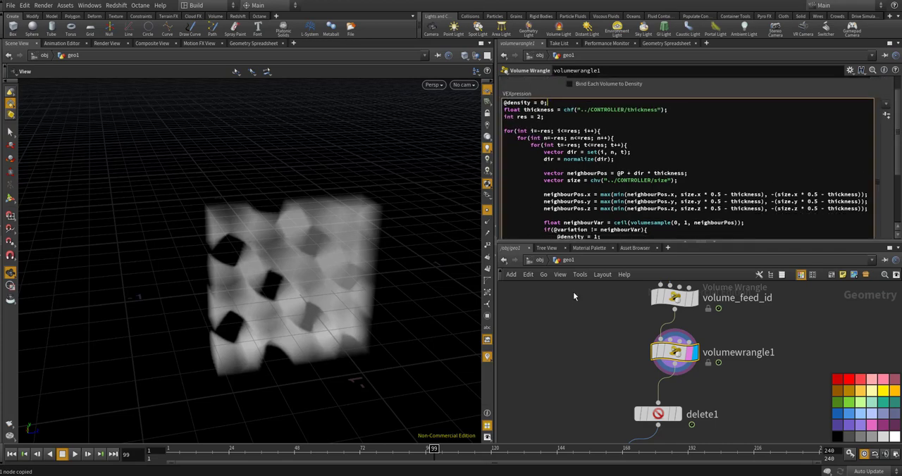
# Display the delete1 output and examine its primitives in the Geometry Spreadsheet
pyautogui.scroll(-2, 578, 326)
pyautogui.click(658, 389)
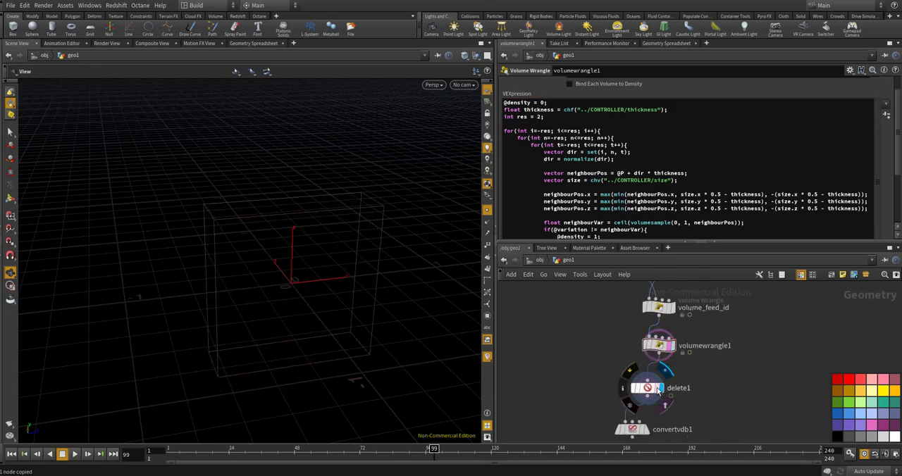
pyautogui.click(655, 388)
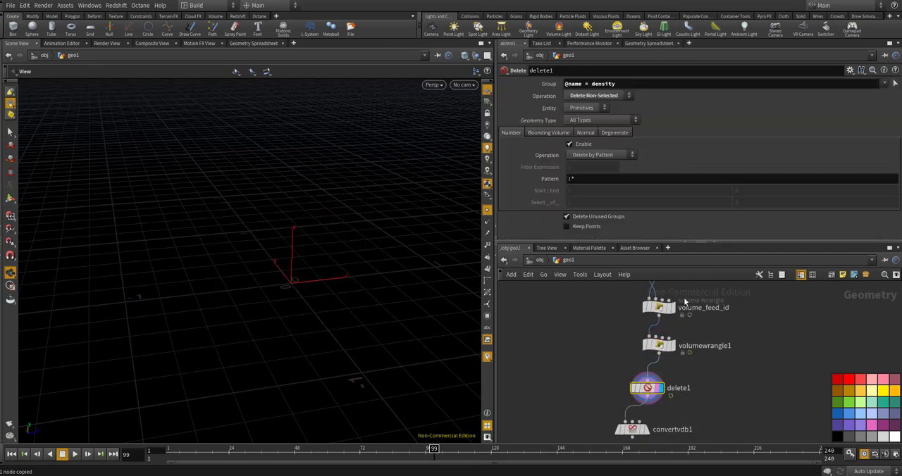
pyautogui.click(650, 44)
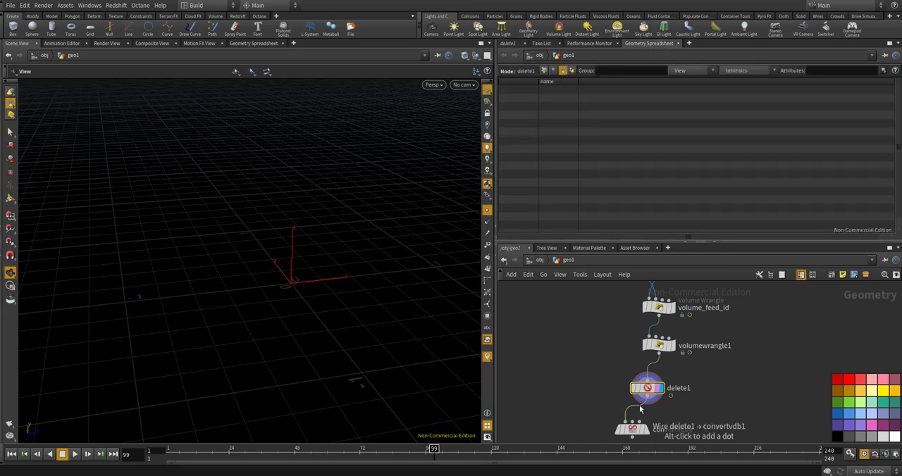
pyautogui.scroll(3, 644, 386)
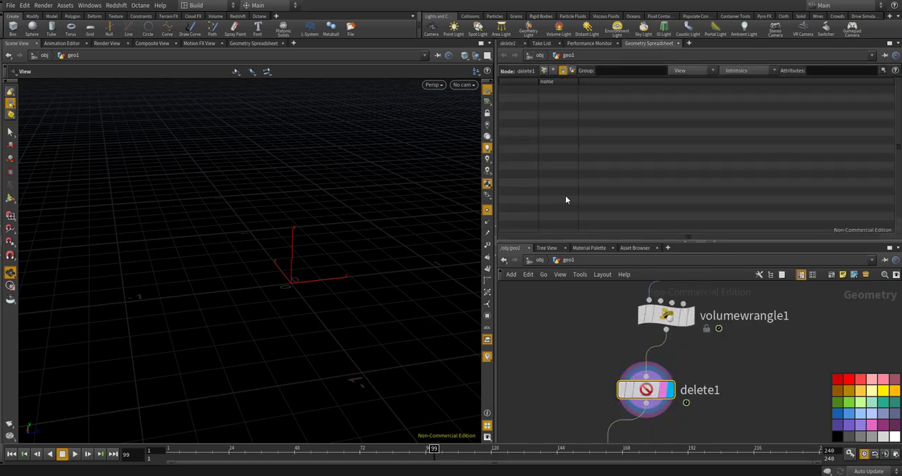
pyautogui.click(510, 45)
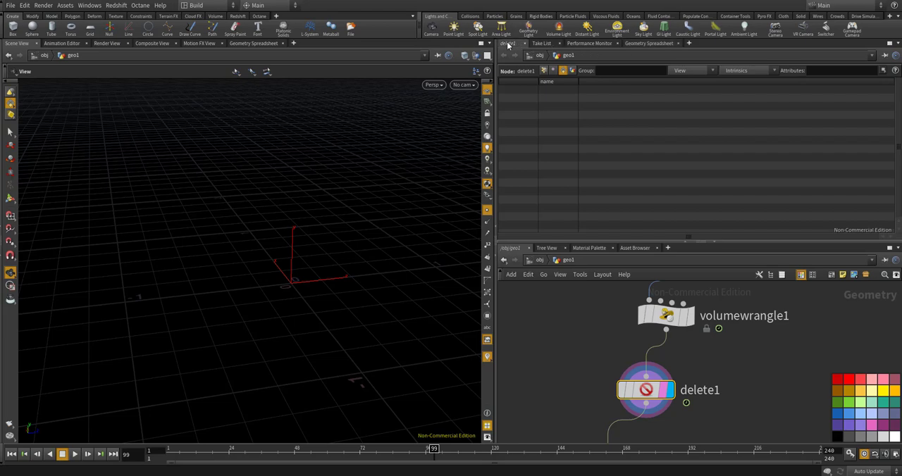
pyautogui.click(584, 83)
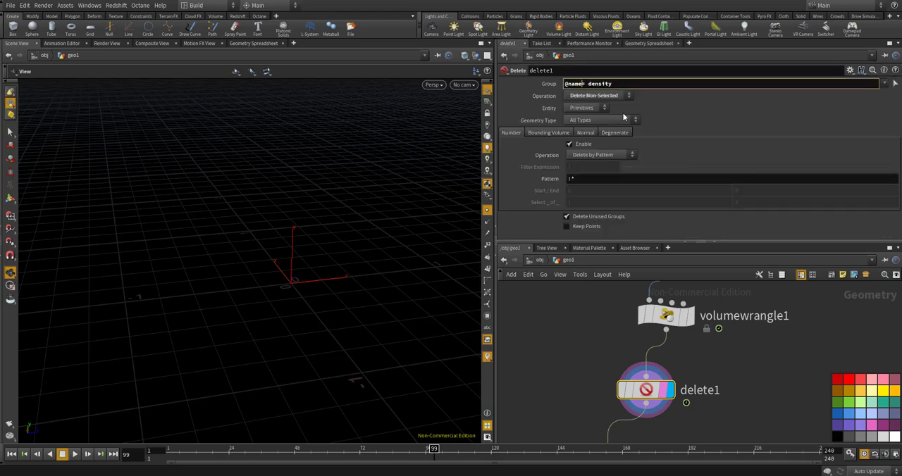
pyautogui.press('Right')
pyautogui.press('Right')
pyautogui.press('BackSpace')
pyautogui.press('Return')
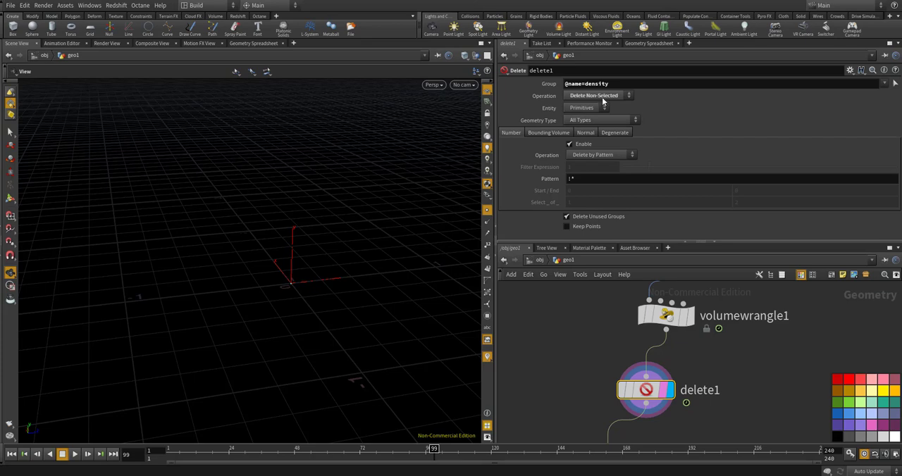
# Compare the primitives of volumewrangle1 with those of delete1 in the Geometry Spreadsheet
pyautogui.scroll(-2, 715, 342)
pyautogui.scroll(2, 630, 345)
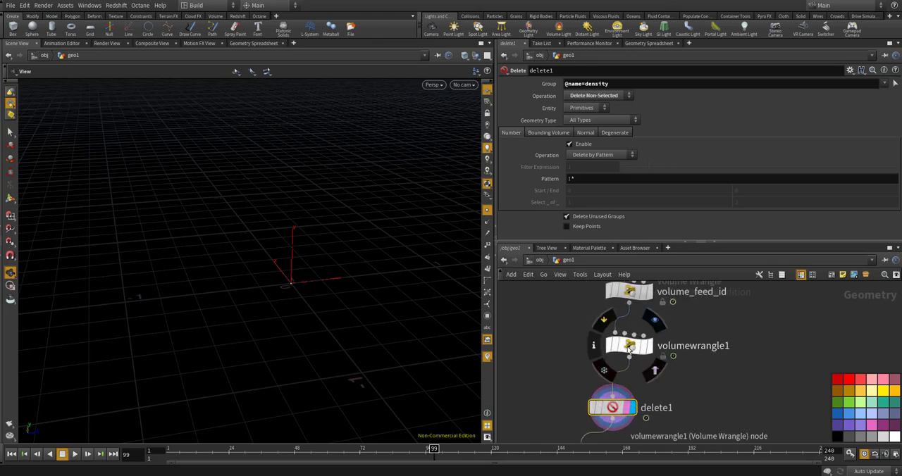
pyautogui.click(629, 345)
pyautogui.click(680, 43)
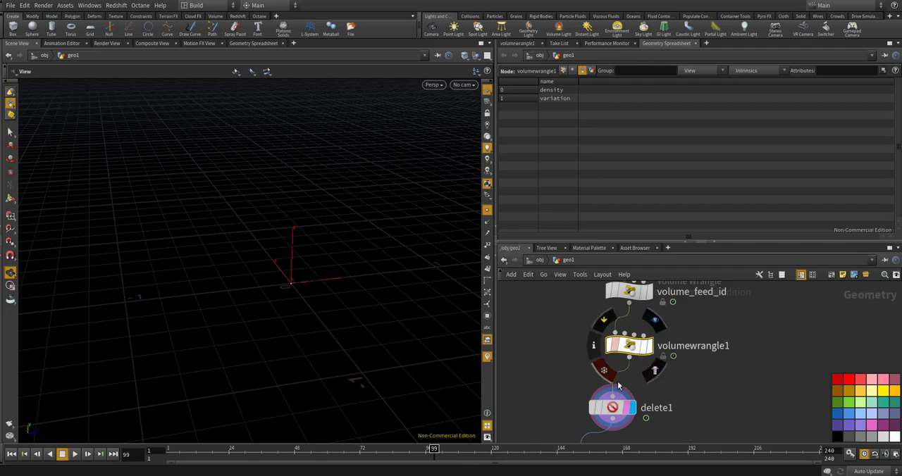
pyautogui.click(620, 407)
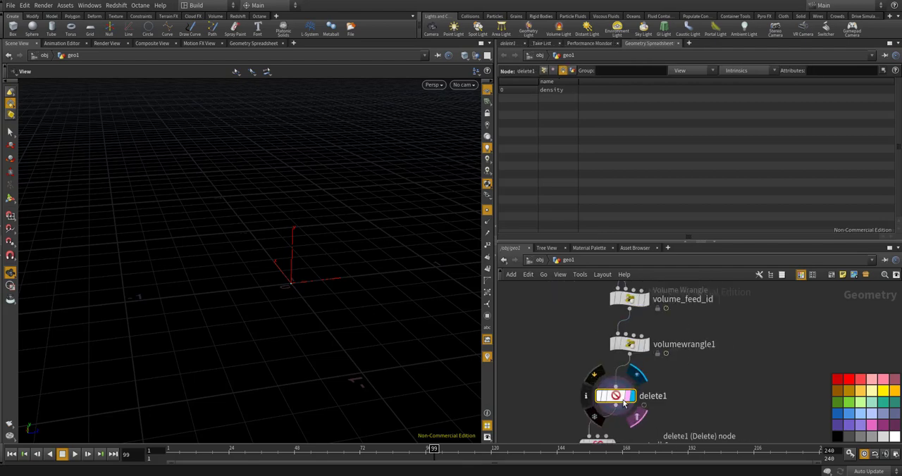
# Display convertvdb1 and delete1 in turn and compare their outputs in the viewport
pyautogui.moveTo(312, 302); pyautogui.dragTo(328, 260)
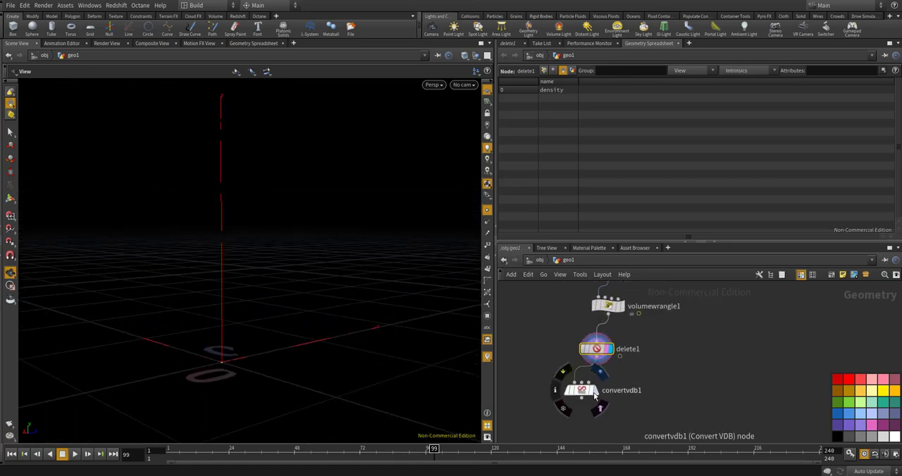
pyautogui.click(594, 393)
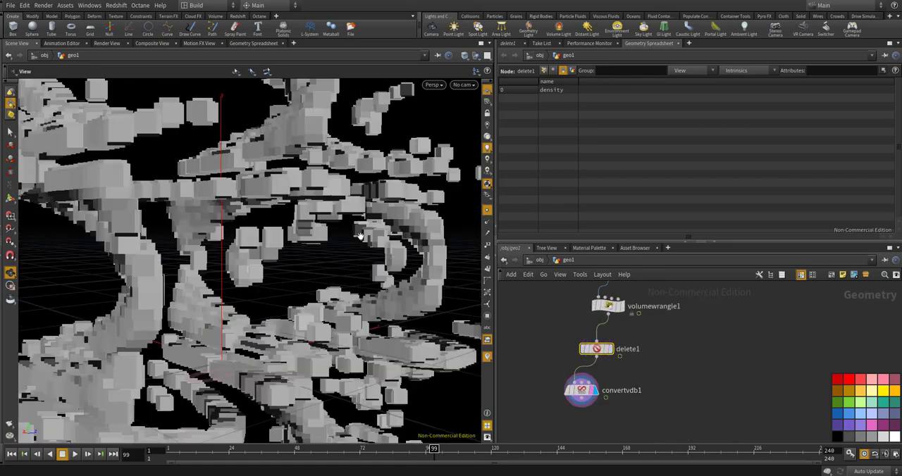
pyautogui.scroll(-6, 358, 233)
pyautogui.moveTo(350, 246); pyautogui.dragTo(262, 275)
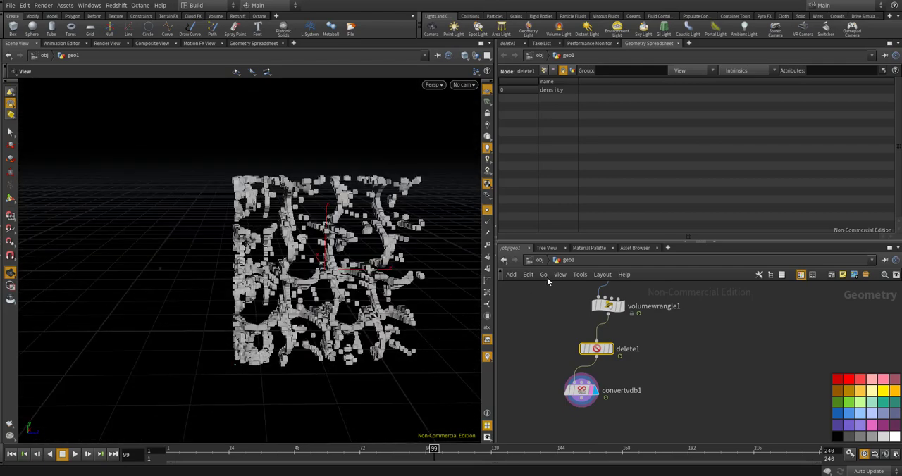
pyautogui.scroll(3, 609, 348)
pyautogui.click(611, 349)
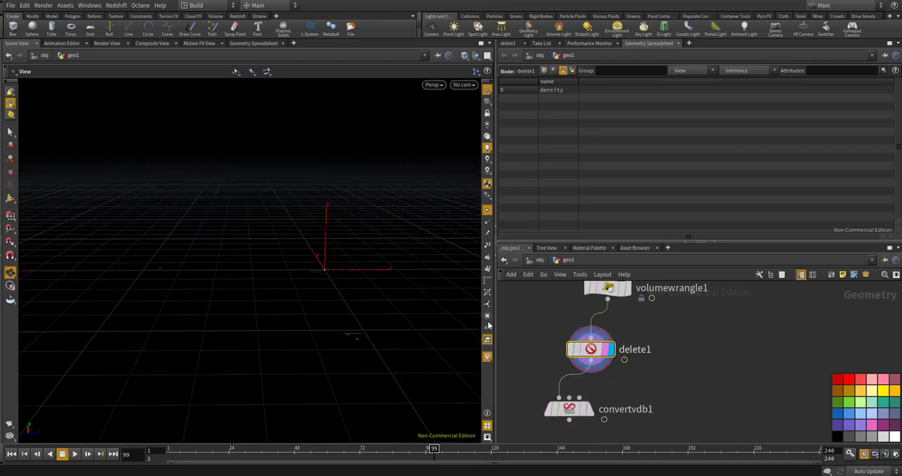
# Set the Fog Isovalue of convertvdb1 to 0.1
pyautogui.scroll(-3, 585, 352)
pyautogui.click(572, 391)
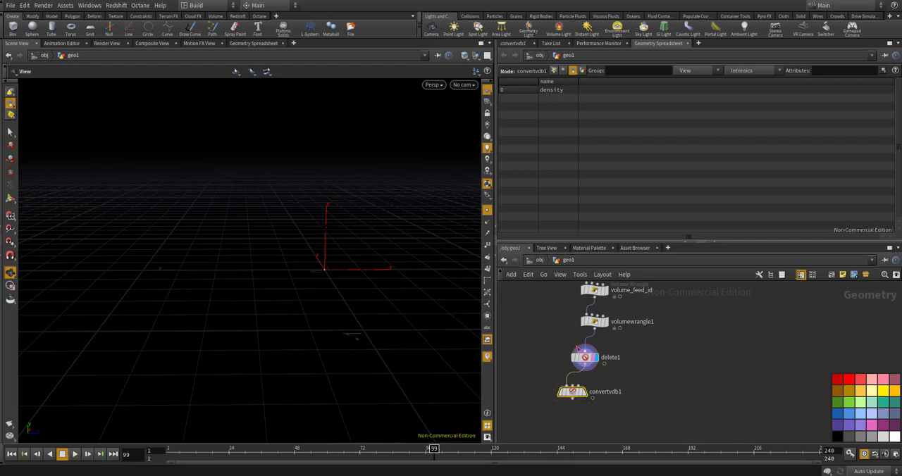
pyautogui.click(514, 43)
pyautogui.moveTo(593, 120); pyautogui.dragTo(540, 121)
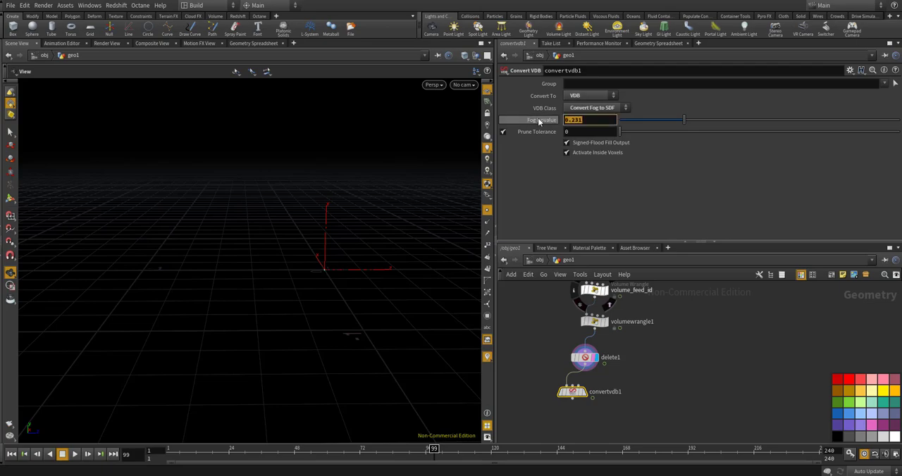
pyautogui.write('0.1')
pyautogui.press('Return')
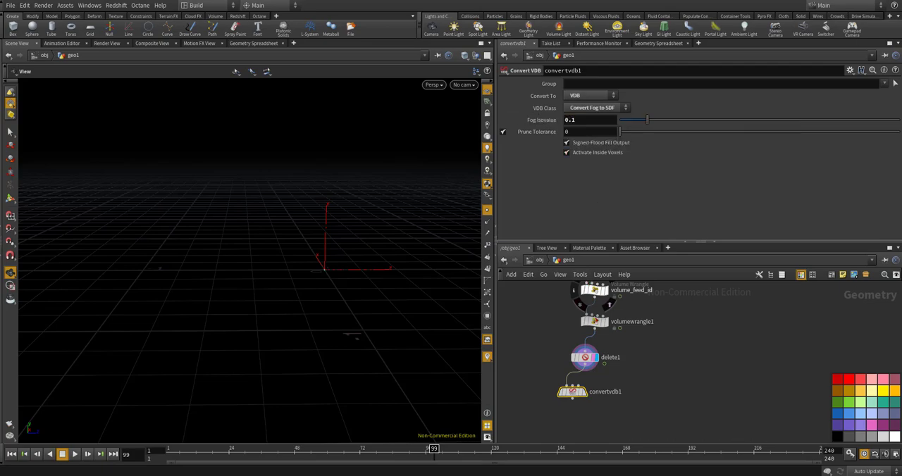
# Check the converted VDB surface in the viewport, and return the display to delete1
pyautogui.scroll(4, 573, 390)
pyautogui.click(597, 395)
pyautogui.moveTo(331, 271); pyautogui.dragTo(347, 282)
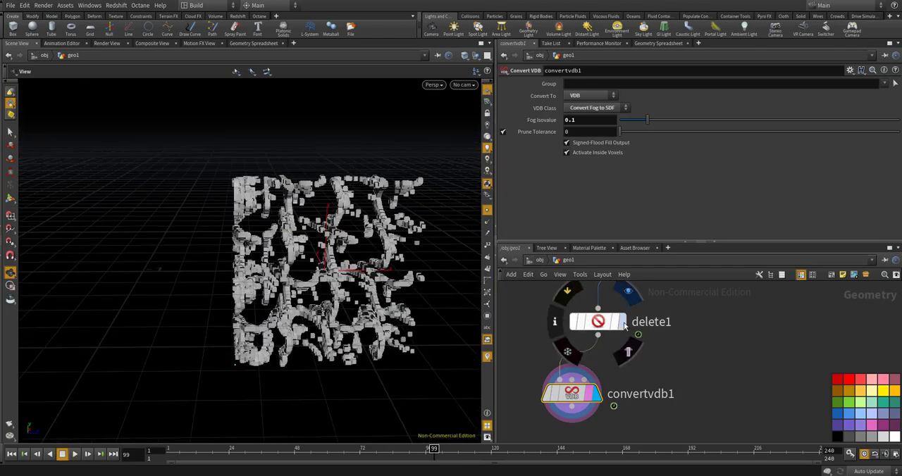
pyautogui.click(620, 322)
pyautogui.moveTo(416, 304); pyautogui.dragTo(454, 310)
pyautogui.scroll(-10, 574, 355)
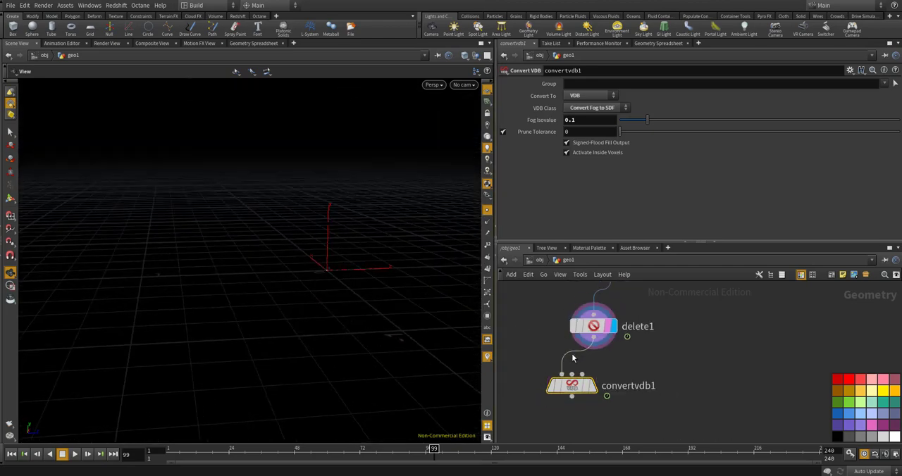
# Open the volume1 node's parameters and check its uniform sampling setting
pyautogui.scroll(4, 573, 323)
pyautogui.scroll(3, 596, 336)
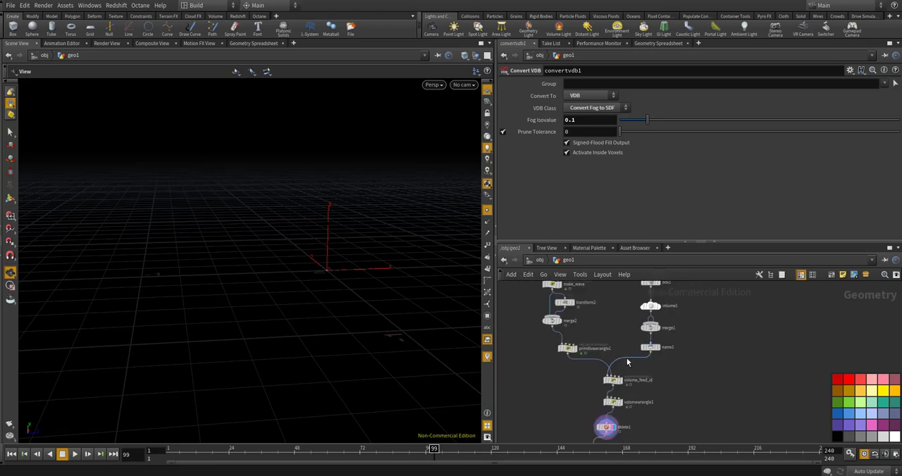
pyautogui.scroll(4, 637, 324)
pyautogui.click(643, 322)
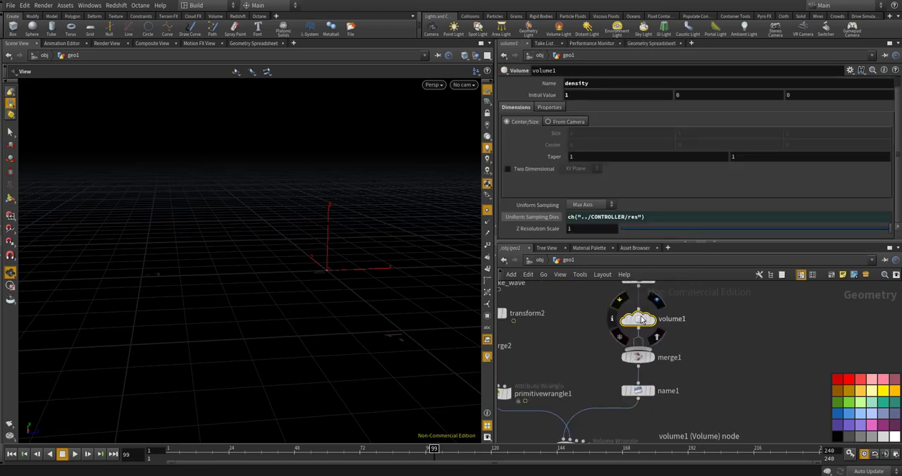
# Set the res parameter of the CONTROLLER null to 200
pyautogui.scroll(-8, 641, 321)
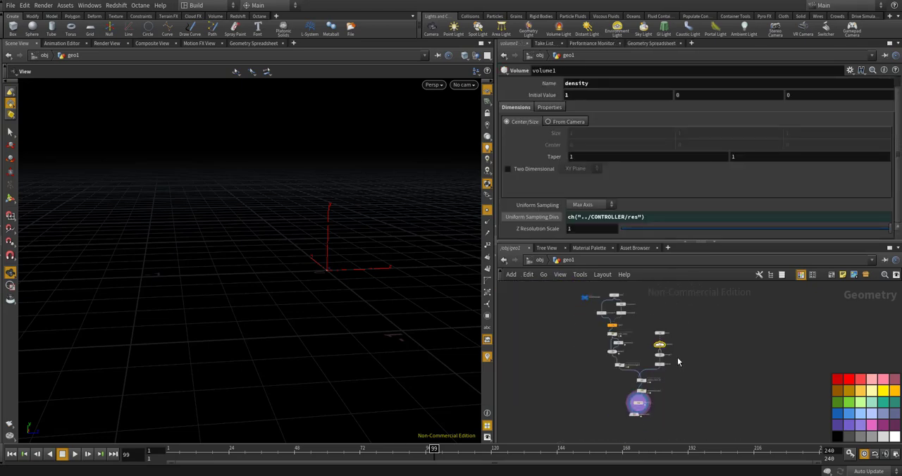
pyautogui.scroll(6, 574, 317)
pyautogui.click(573, 316)
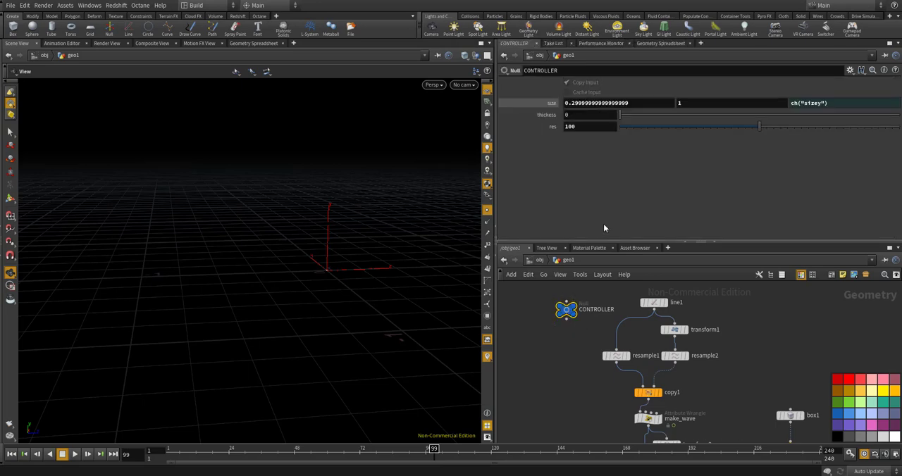
pyautogui.click(584, 129)
pyautogui.write('200')
pyautogui.press('Return')
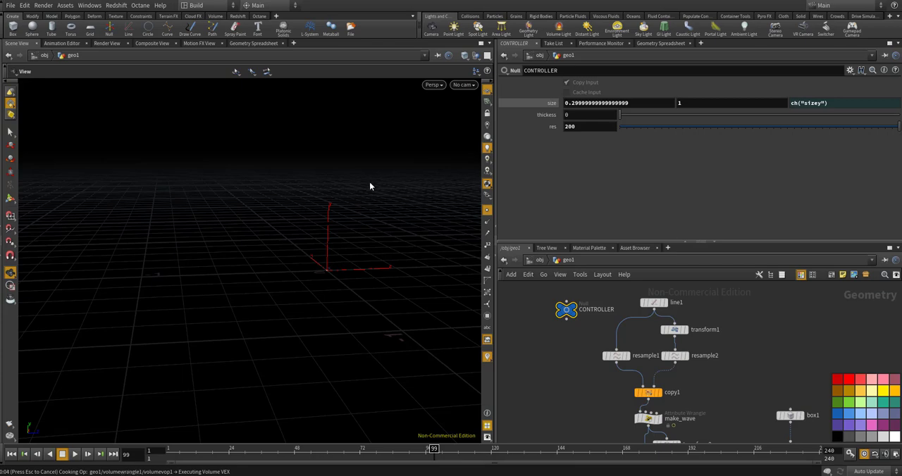
# Return the CONTROLLER's res to 100 and set its thickness to 0.015
pyautogui.keyDown('ctrl'); pyautogui.middleClick(551, 127); pyautogui.keyUp('ctrl')
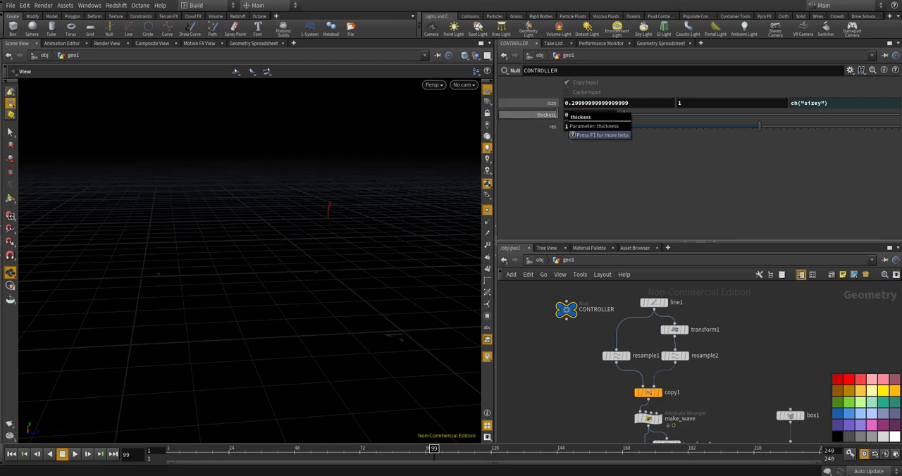
pyautogui.moveTo(390, 191)
pyautogui.mouseDown()
pyautogui.moveTo(431, 161)
pyautogui.moveTo(376, 204)
pyautogui.moveTo(394, 205)
pyautogui.moveTo(394, 239)
pyautogui.mouseUp()
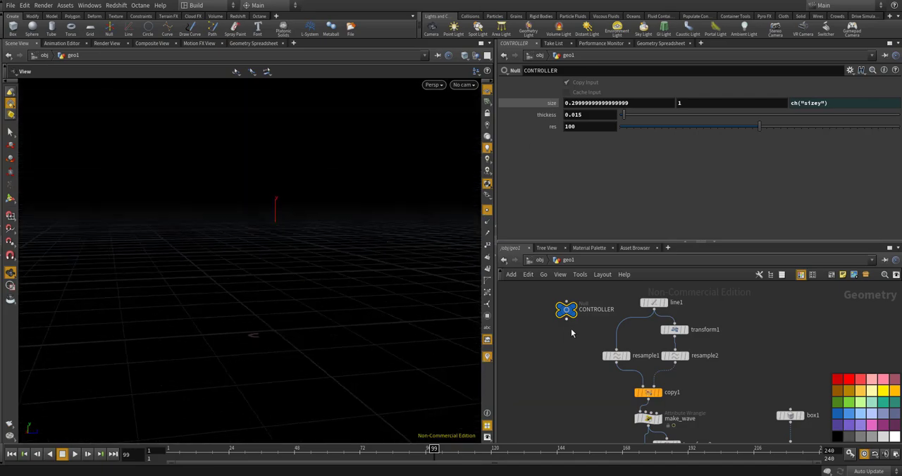
# Display the convertvdb1 output and examine the thickened partition surface in the viewport
pyautogui.scroll(-5, 575, 338)
pyautogui.scroll(5, 579, 368)
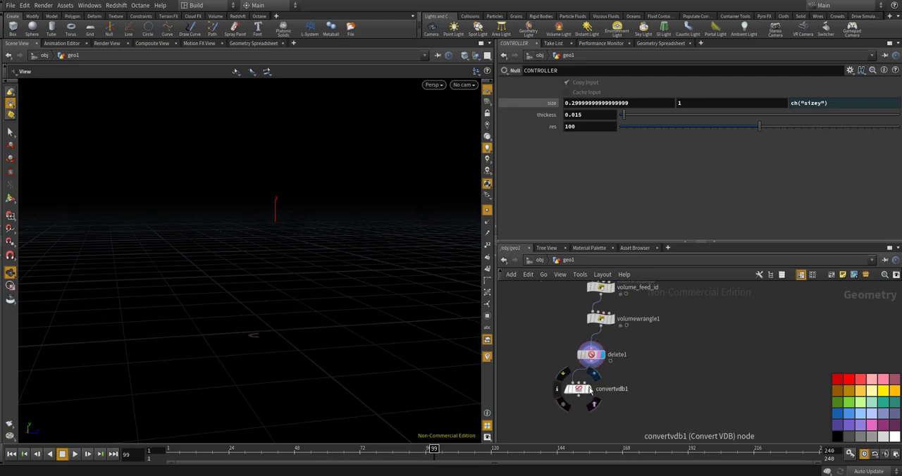
pyautogui.click(585, 391)
pyautogui.moveTo(240, 216); pyautogui.dragTo(279, 231)
pyautogui.scroll(-5, 245, 201)
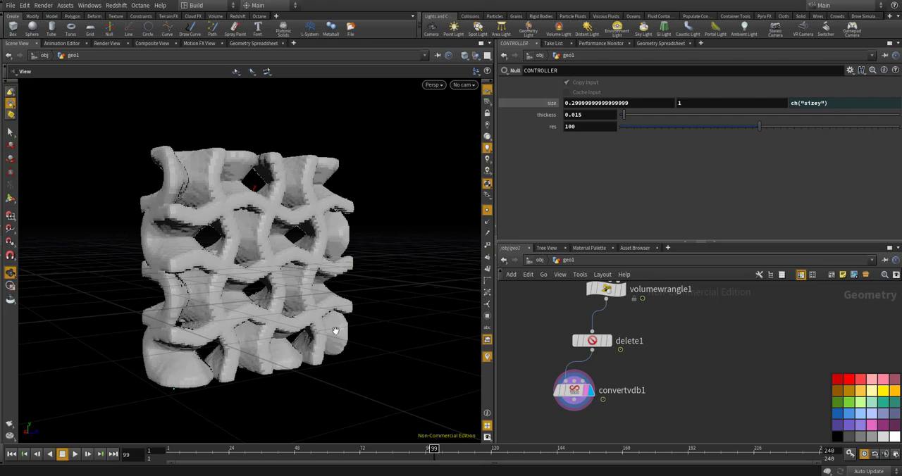
# Add a VDB Smooth SDF node below convertvdb1, connect it to that node's output and display it
pyautogui.scroll(-1, 596, 322)
pyautogui.moveTo(596, 413); pyautogui.dragTo(597, 374, button='middle')
pyautogui.press('Tab')
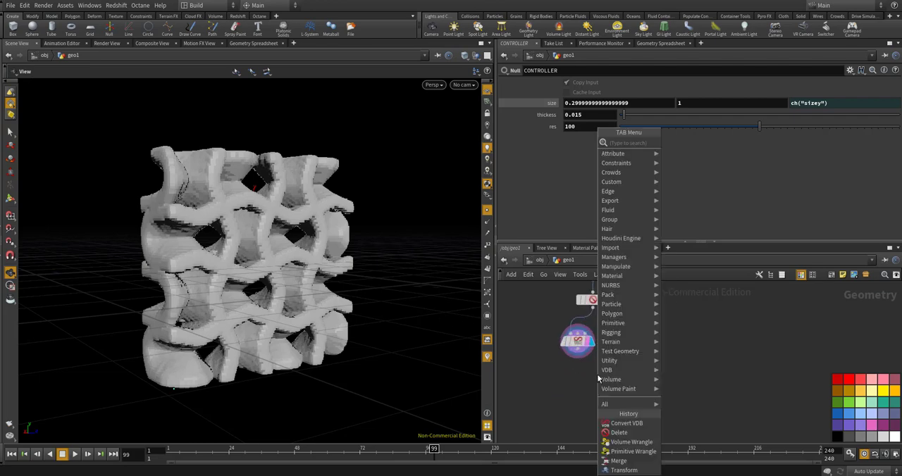
pyautogui.write('vdb')
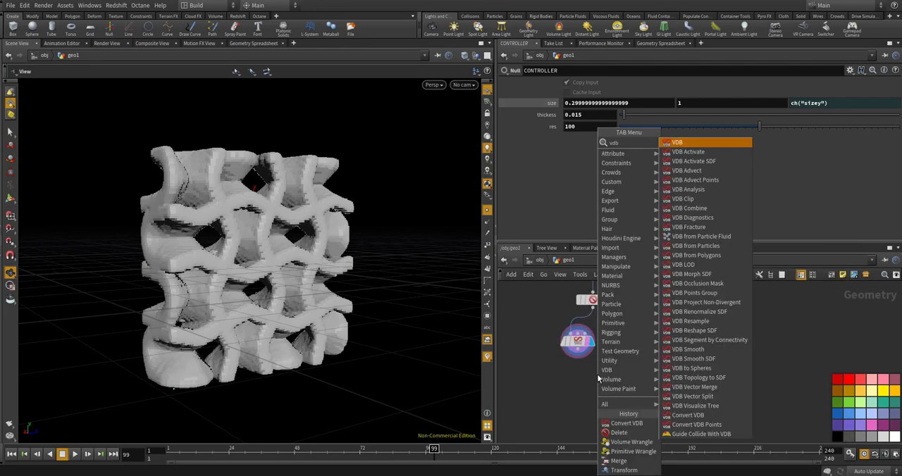
pyautogui.write(' smoo')
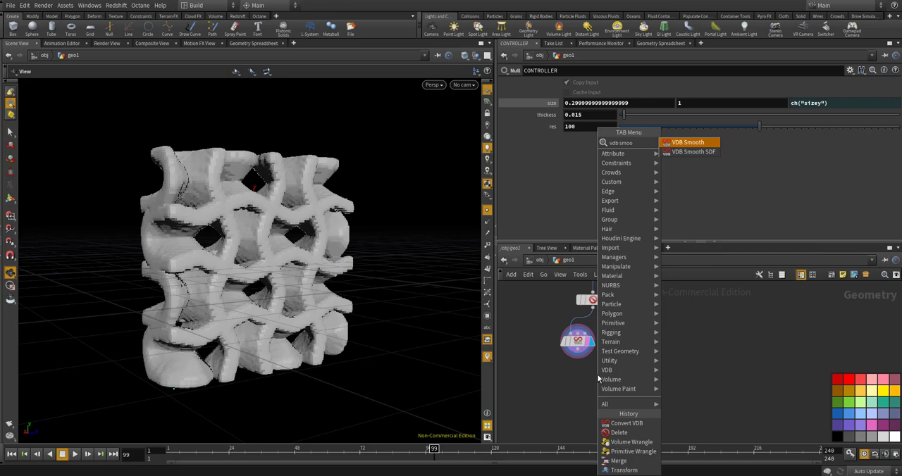
pyautogui.press('Down')
pyautogui.press('Return')
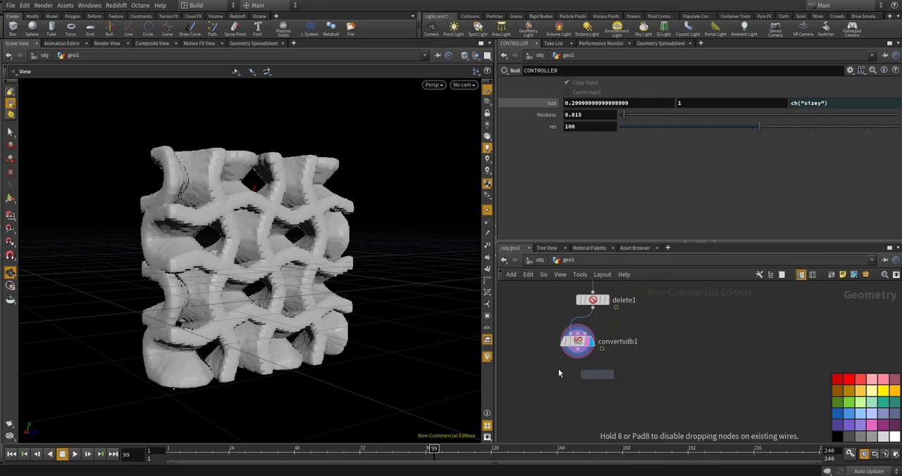
pyautogui.click(577, 387)
pyautogui.scroll(4, 579, 358)
pyautogui.moveTo(574, 341); pyautogui.dragTo(581, 406)
pyautogui.click(610, 382)
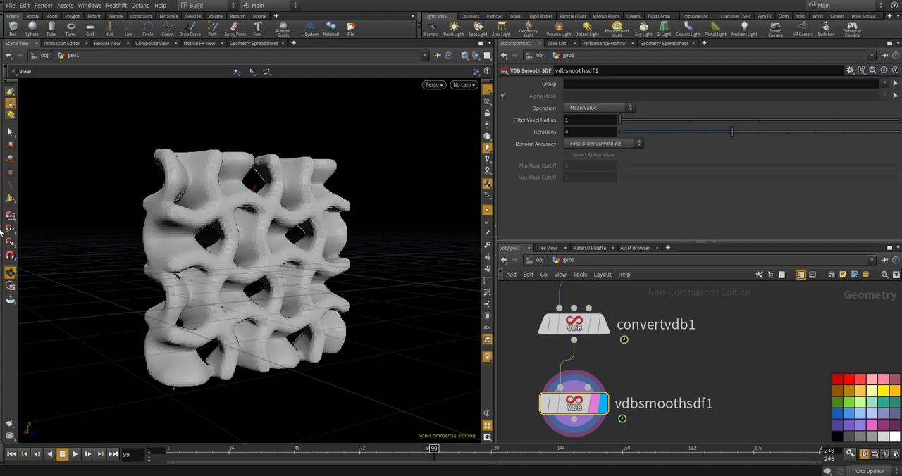
# Add a second Convert VDB node fed by vdbsmoothsdf1 and display its output
pyautogui.press('Tab')
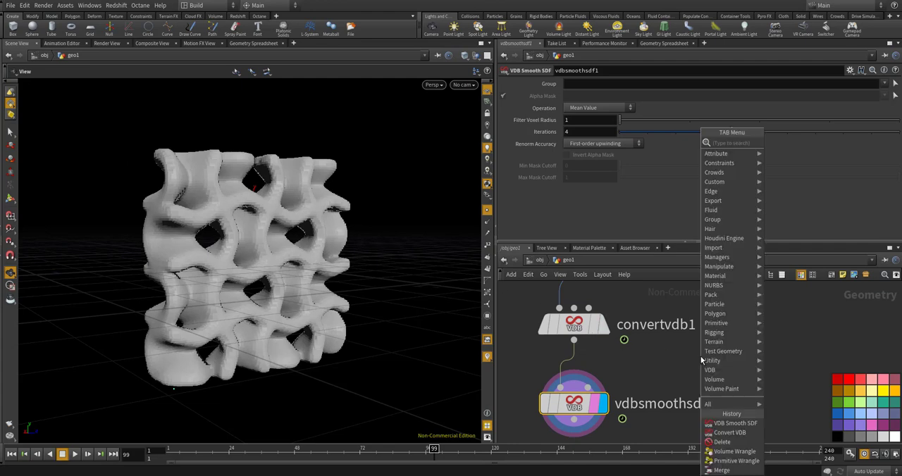
pyautogui.write('conver')
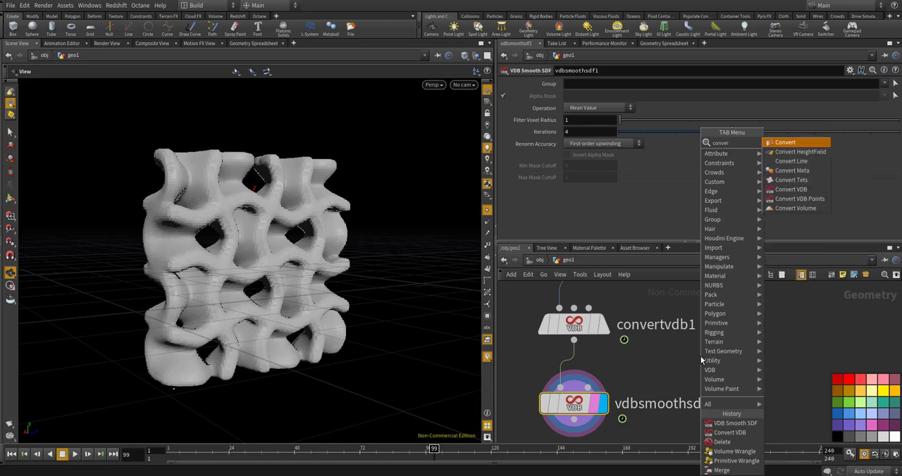
pyautogui.write('tvd')
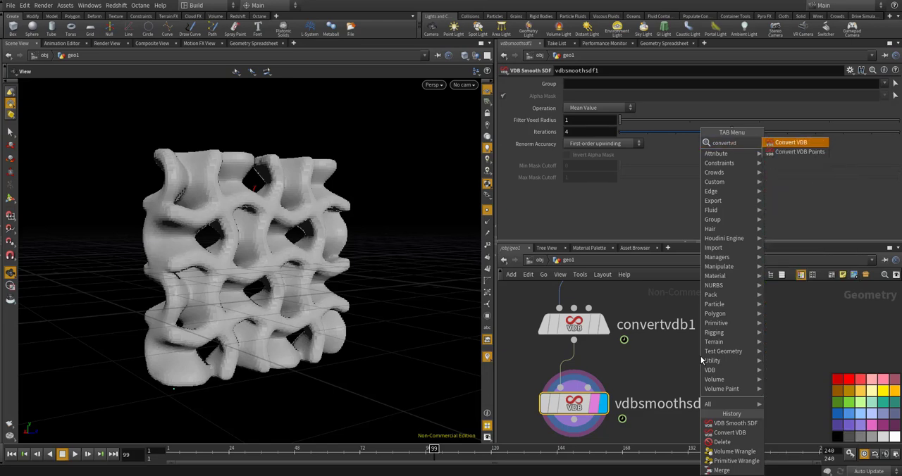
pyautogui.press('Return')
pyautogui.scroll(-4, 694, 359)
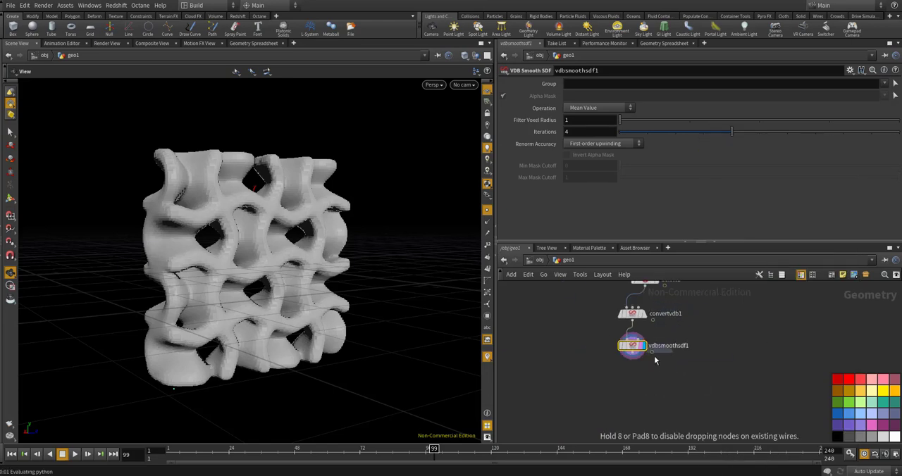
pyautogui.scroll(4, 644, 369)
pyautogui.click(630, 377)
pyautogui.moveTo(617, 336); pyautogui.dragTo(625, 377)
pyautogui.click(642, 373)
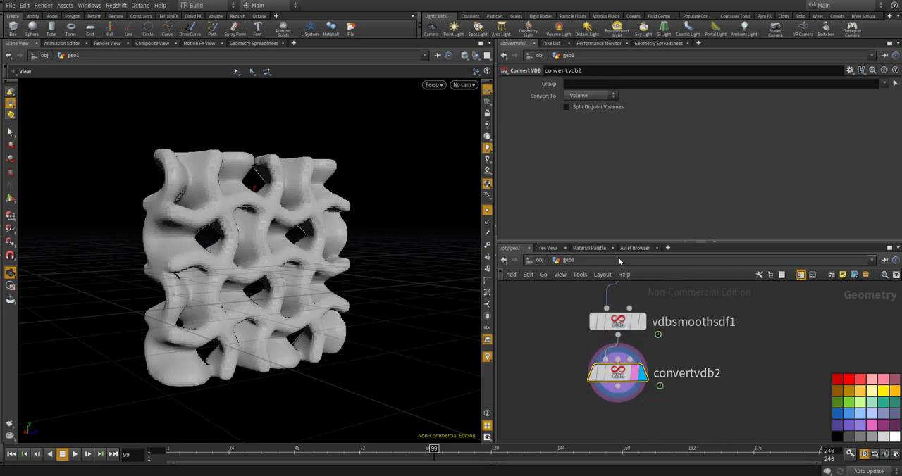
# Set convertvdb2 to convert to Polygons and turn off the point display in the viewport
pyautogui.click(603, 95)
pyautogui.click(590, 123)
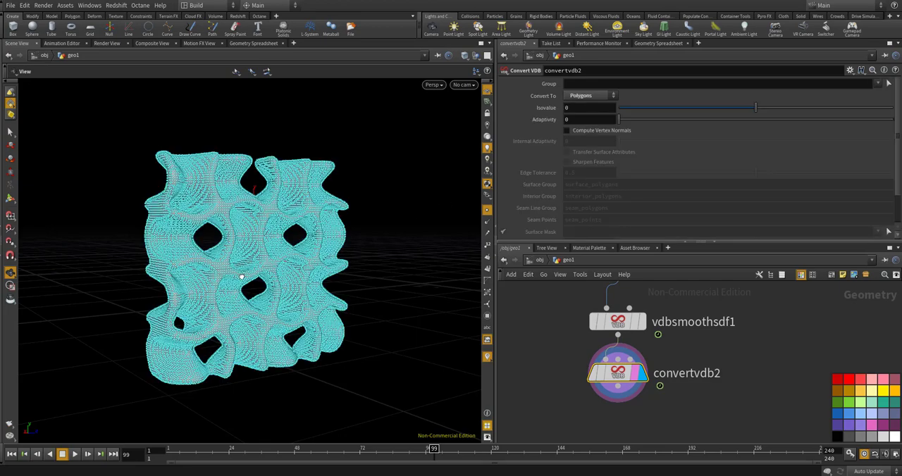
pyautogui.click(486, 210)
# Scrub through the polygon surface's animation and set the timeline's end frame to 100
pyautogui.moveTo(330, 280); pyautogui.dragTo(202, 367)
pyautogui.moveTo(184, 451); pyautogui.dragTo(361, 448)
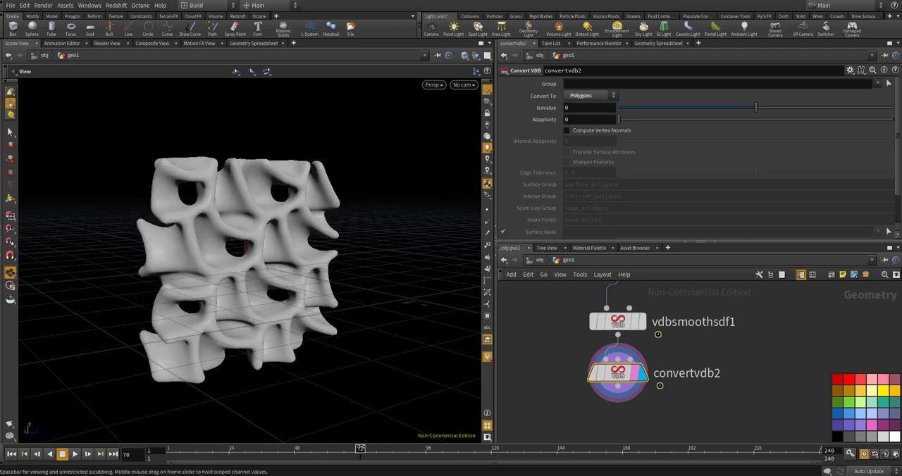
pyautogui.moveTo(429, 434)
pyautogui.mouseDown()
pyautogui.moveTo(563, 423)
pyautogui.moveTo(687, 442)
pyautogui.mouseUp()
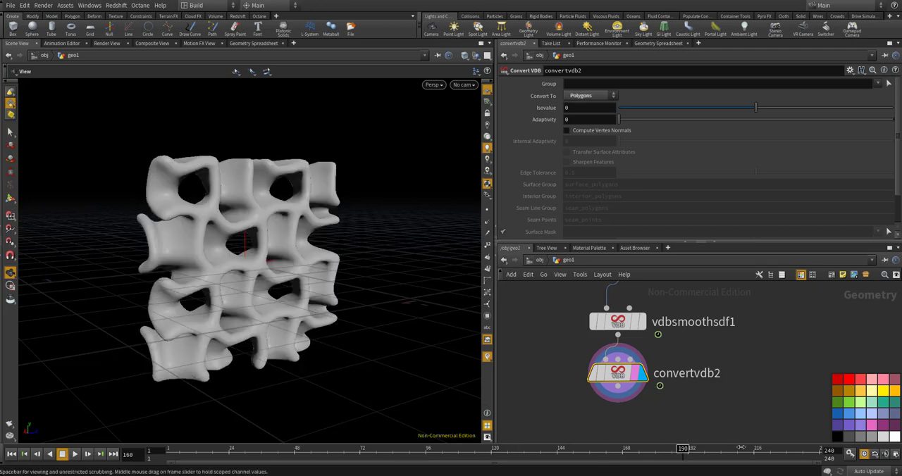
pyautogui.moveTo(741, 446); pyautogui.dragTo(732, 448)
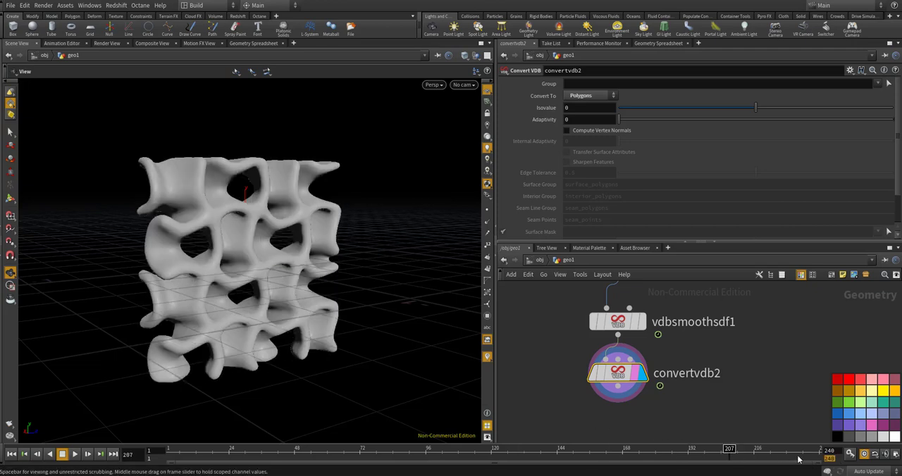
pyautogui.write('100')
pyautogui.press('Return')
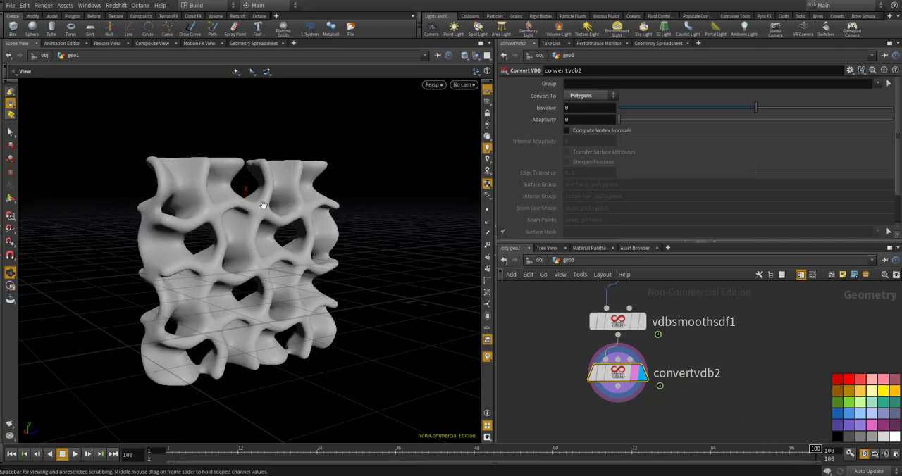
pyautogui.moveTo(327, 239); pyautogui.dragTo(242, 269)
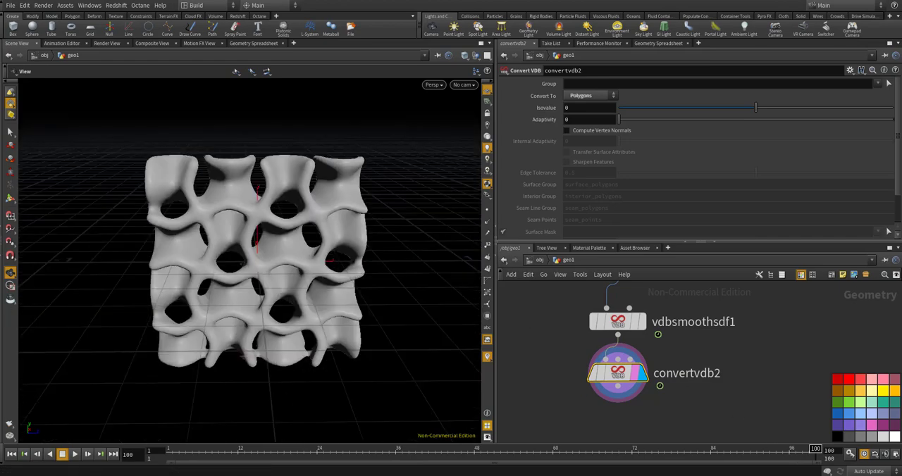
# Add a Cache node after convertvdb2, connect it and display its output
pyautogui.scroll(-5, 663, 331)
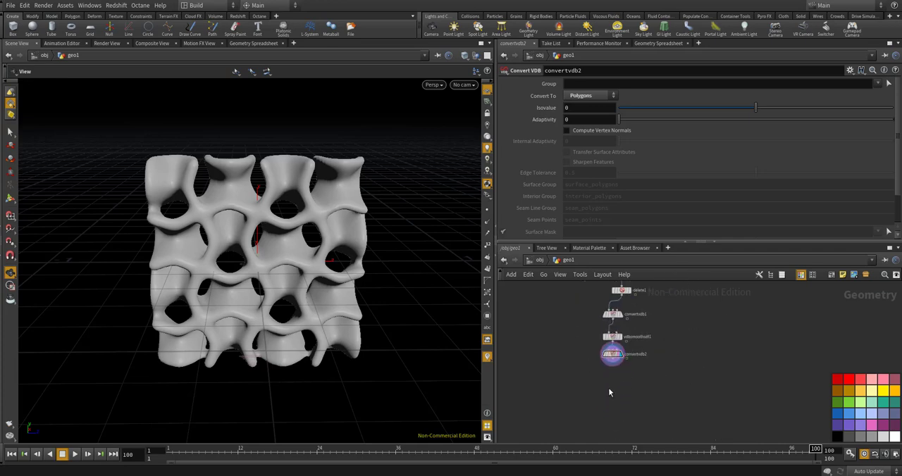
pyautogui.press('Tab')
pyautogui.write('cas')
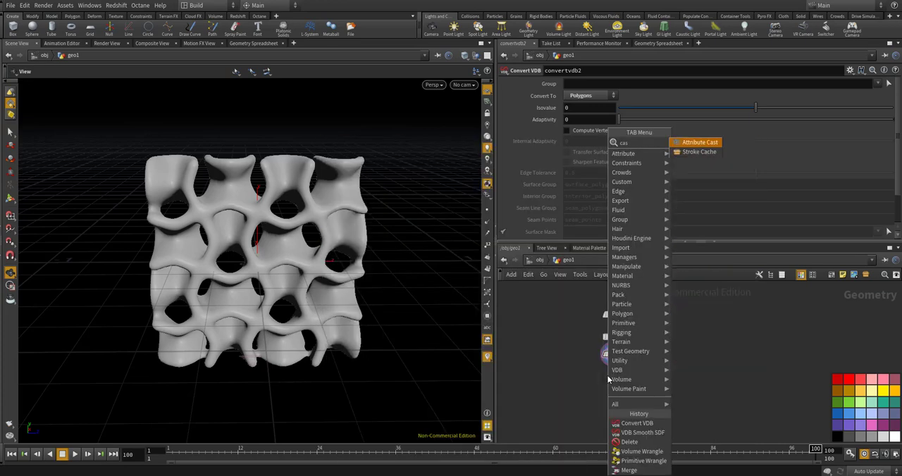
pyautogui.press('BackSpace')
pyautogui.write('che')
pyautogui.press('Return')
pyautogui.click(632, 373)
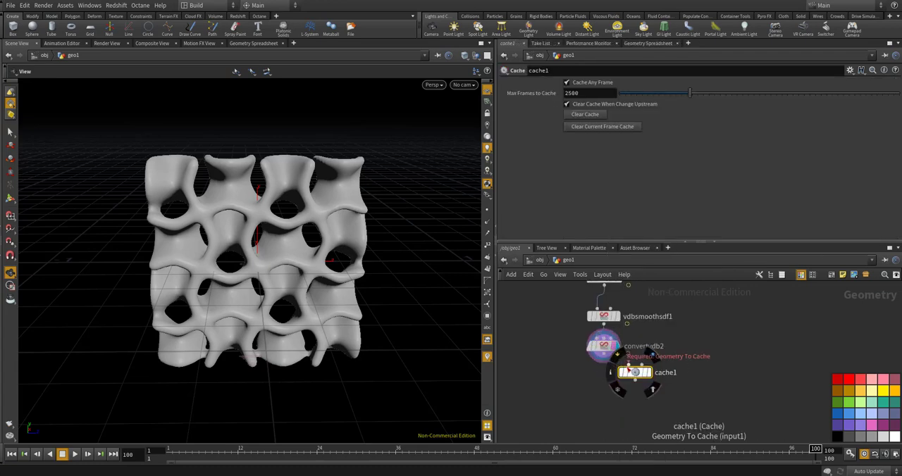
pyautogui.scroll(3, 627, 368)
pyautogui.moveTo(640, 381); pyautogui.dragTo(587, 344)
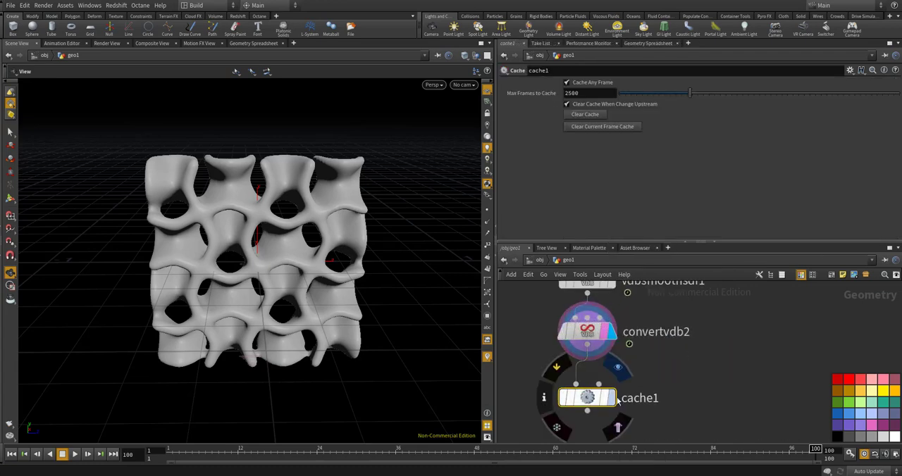
pyautogui.click(614, 398)
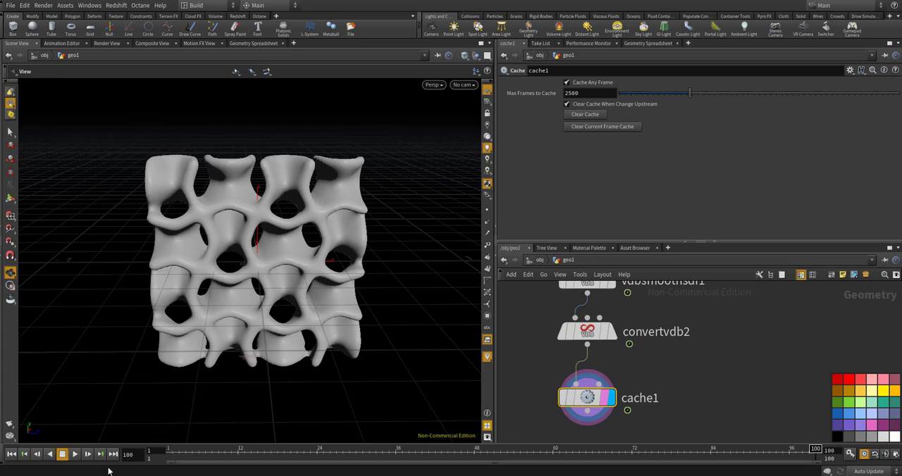
# Play the animation through cache1 and examine the moving partition surface from several angles
pyautogui.click(76, 455)
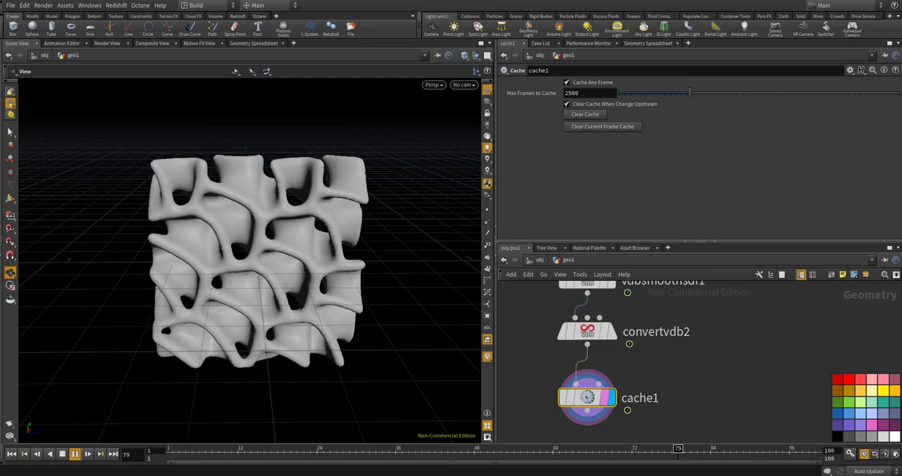
pyautogui.moveTo(220, 240); pyautogui.dragTo(276, 256)
pyautogui.moveTo(366, 230); pyautogui.dragTo(266, 250)
pyautogui.scroll(-5, 618, 361)
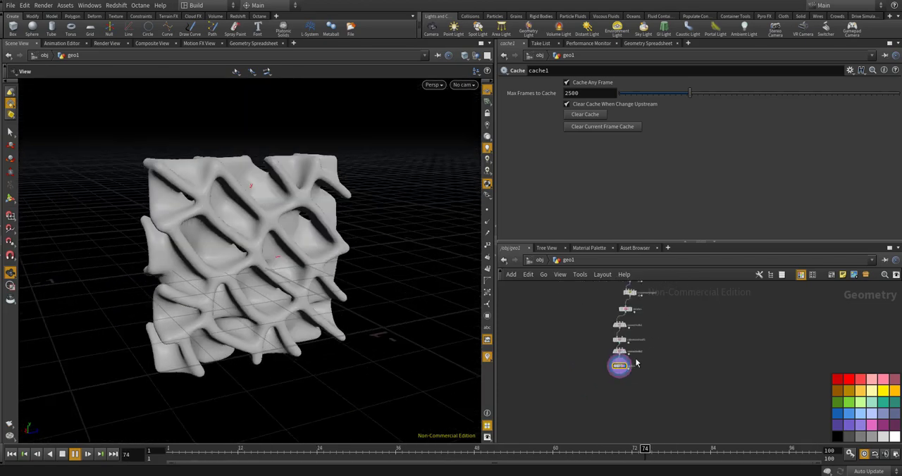
pyautogui.moveTo(343, 316); pyautogui.dragTo(363, 280)
pyautogui.moveTo(338, 312)
pyautogui.mouseDown()
pyautogui.moveTo(328, 317)
pyautogui.moveTo(326, 300)
pyautogui.mouseUp()
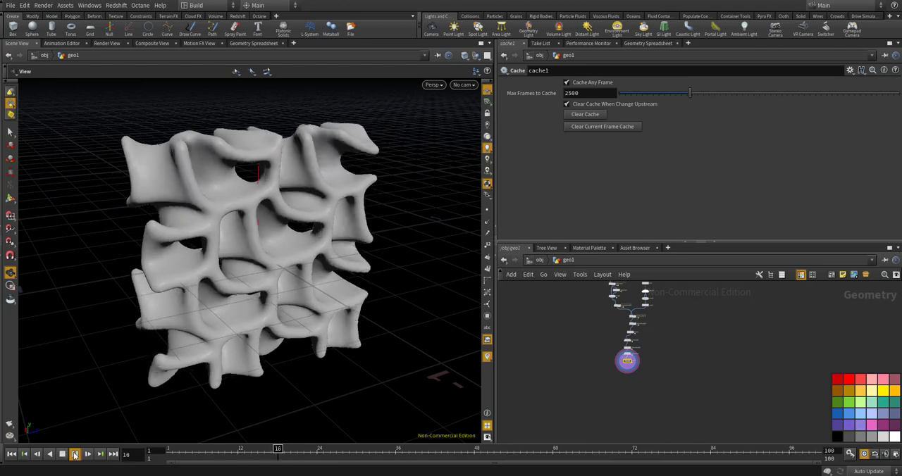
# Return the timeline to frame 1, render a flipbook of the viewport with the default settings and play it in MPlay
pyautogui.moveTo(179, 448); pyautogui.dragTo(141, 453)
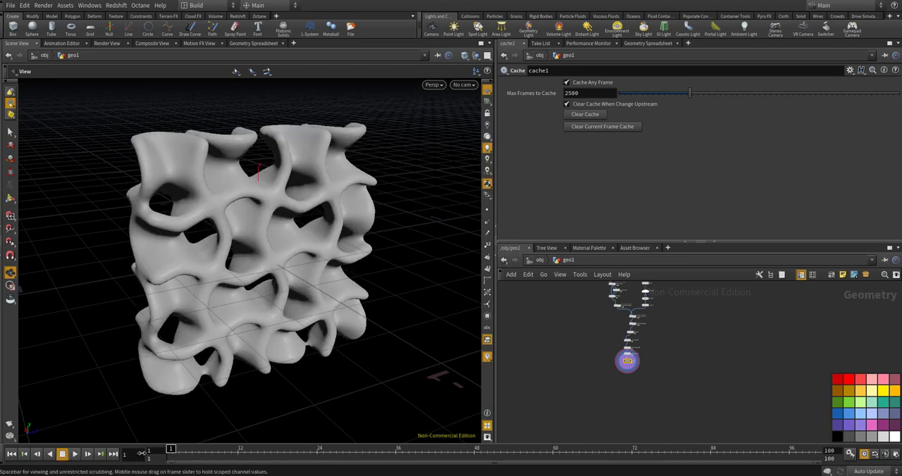
pyautogui.click(9, 425)
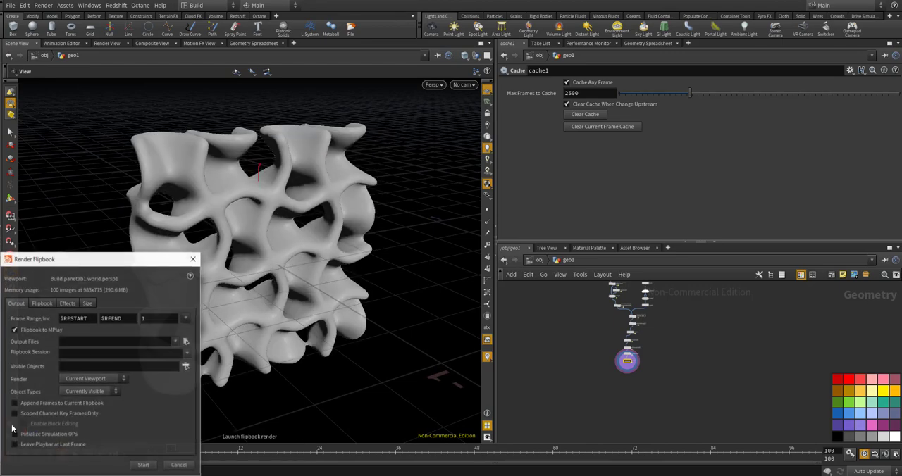
pyautogui.click(143, 466)
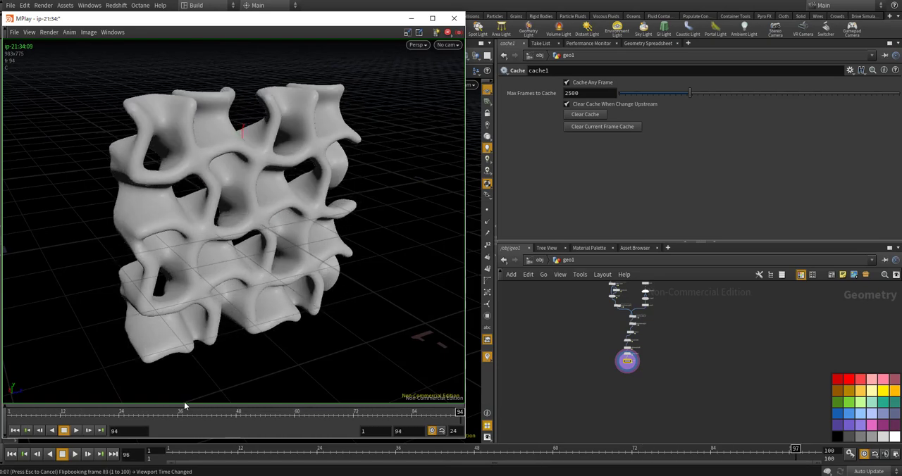
pyautogui.click(76, 430)
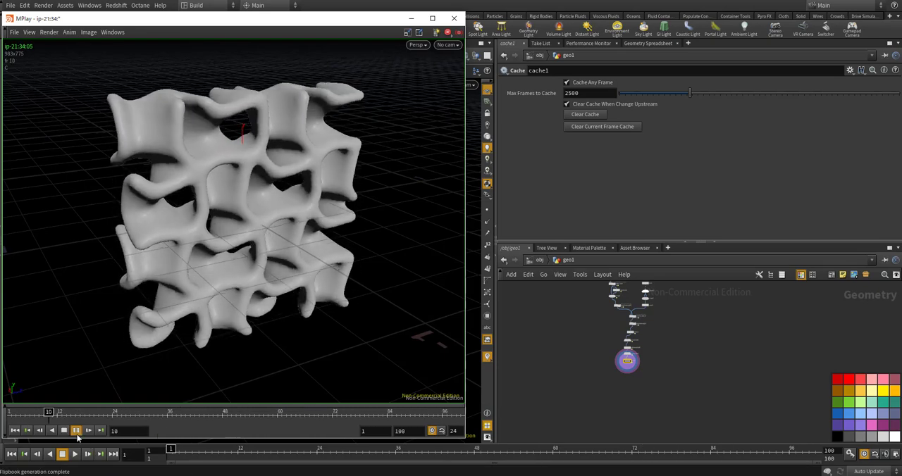